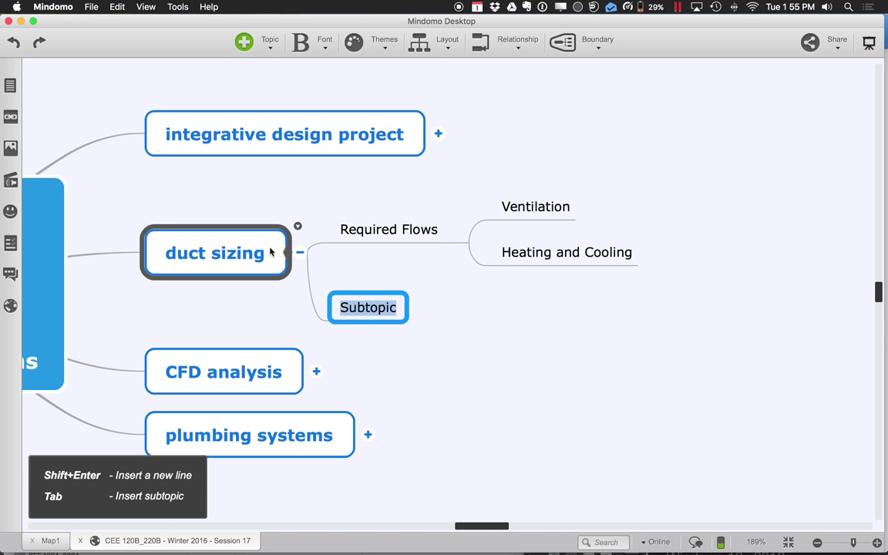
Name the new subtopic under duct sizing "Sizing Methods"
text(V)
key(BackSpace)
text(Sizing Mehtod)
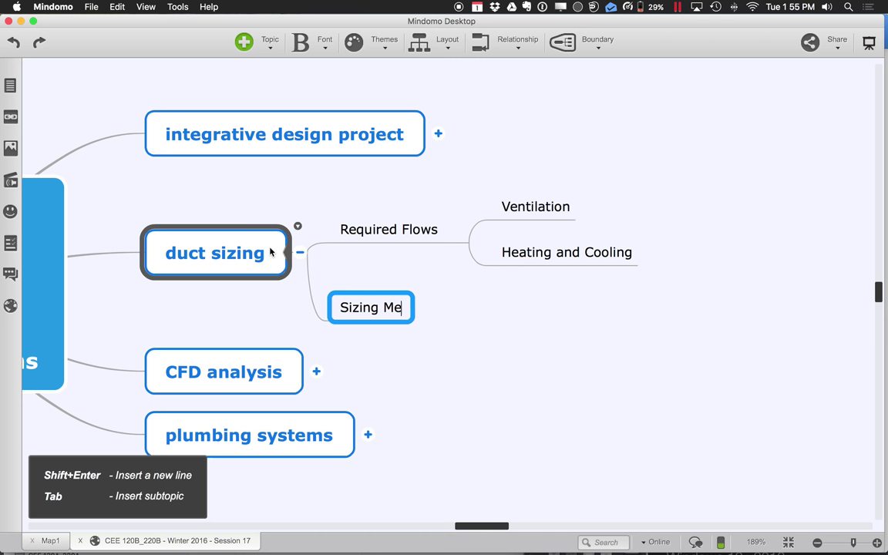
key(BackSpace)
key(BackSpace)
key(BackSpace)
key(BackSpace)
text(thods)
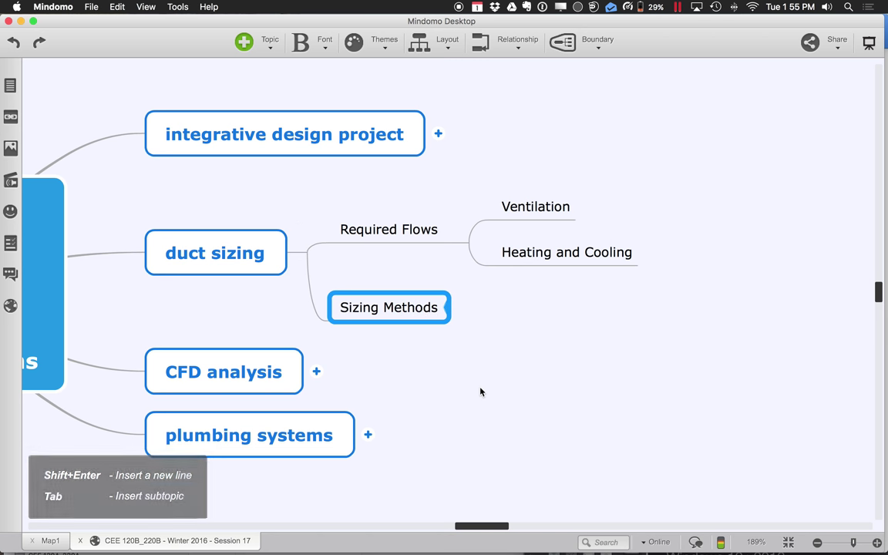
Add a subtopic named "Velocity" under Sizing Methods
double_click(417, 310)
key(Return)
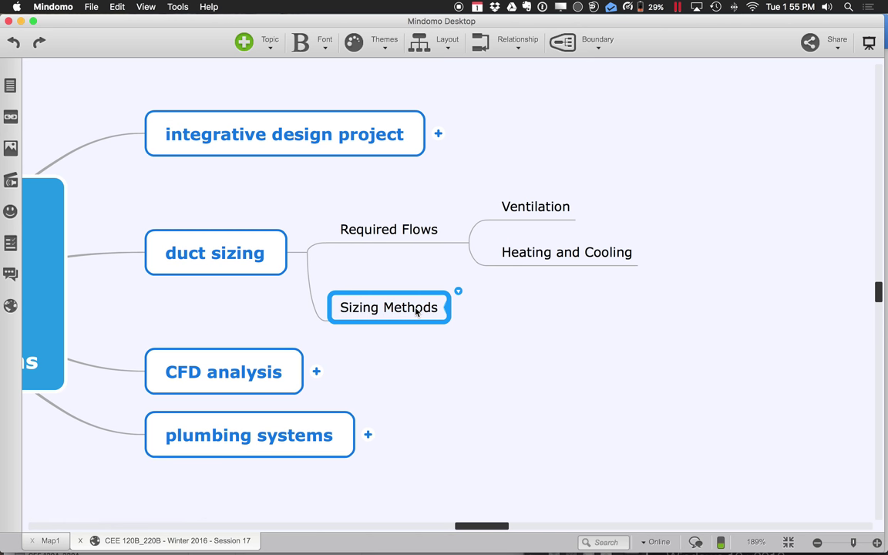
key(Tab)
text(Veloicit)
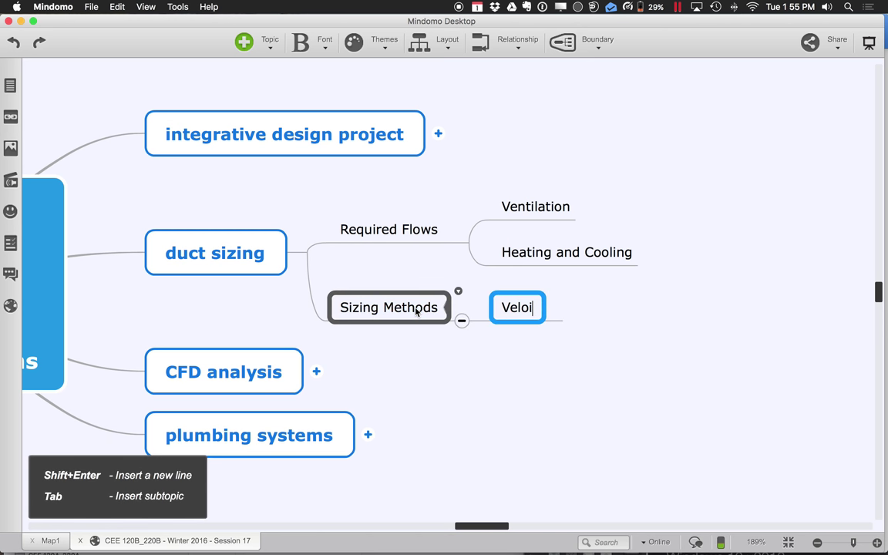
key(BackSpace)
key(BackSpace)
key(BackSpace)
key(BackSpace)
text(city)
key(Return)
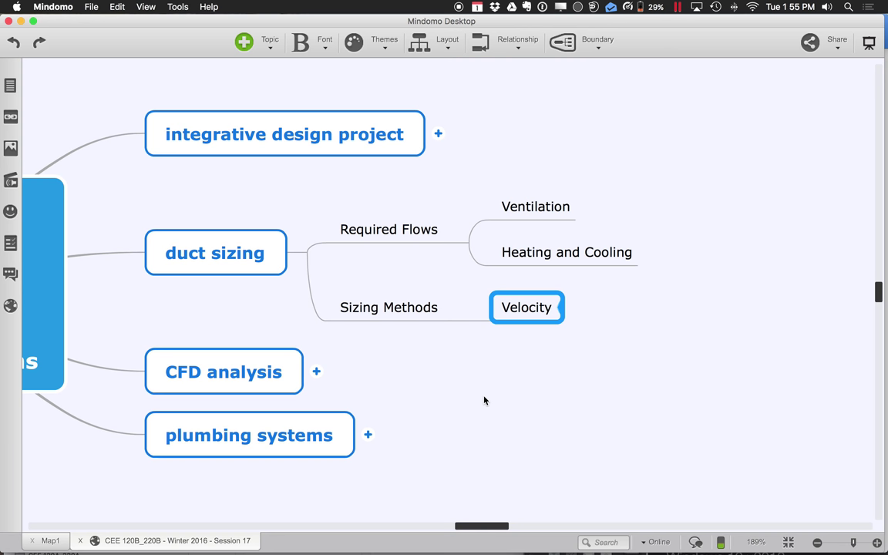
Add a second subtopic named "Friction" under Sizing Methods
click(420, 312)
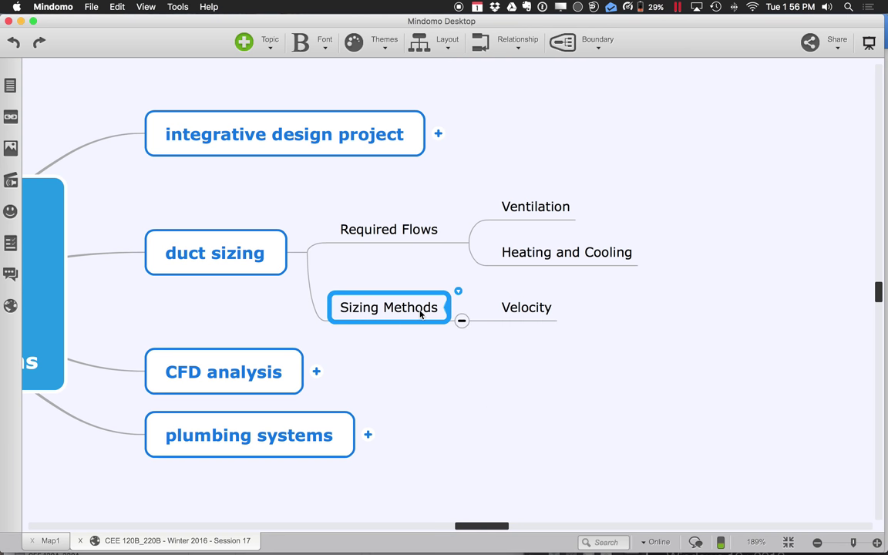
key(Tab)
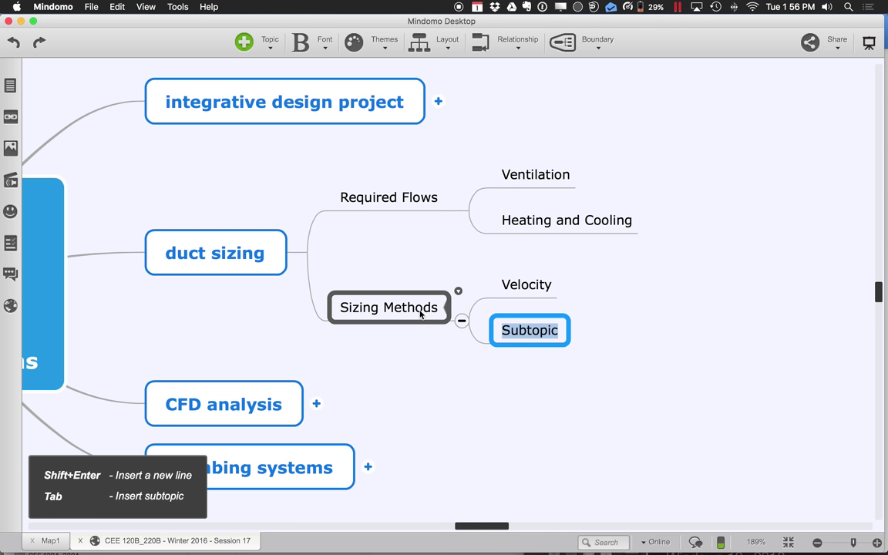
text(Fricti)
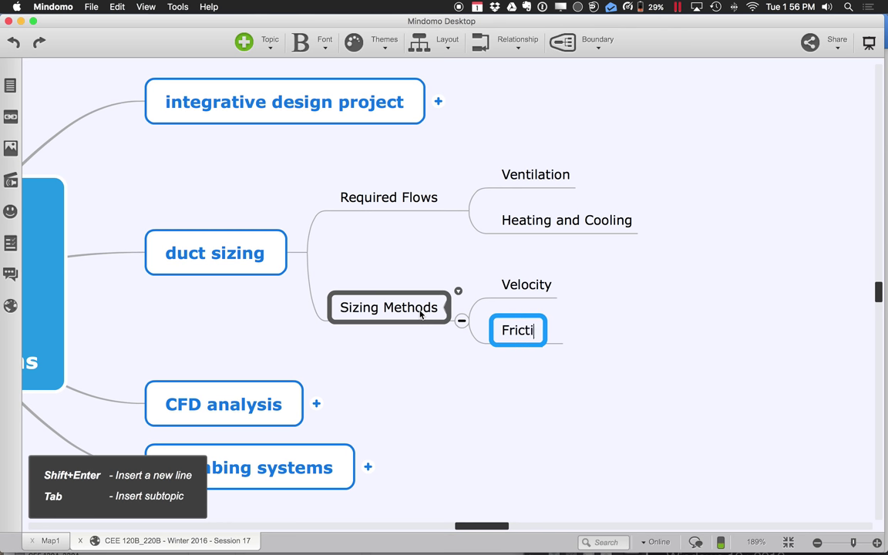
text(on)
key(Return)
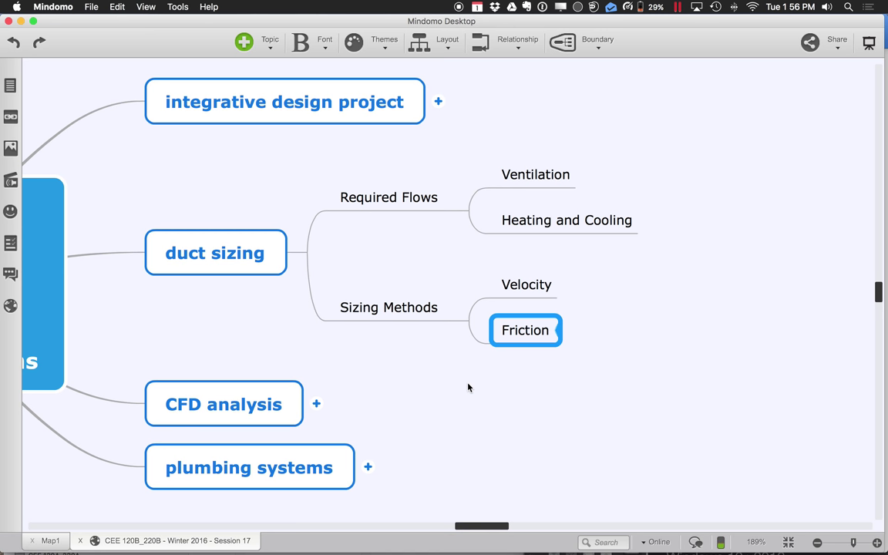
Extend the Required Flows topic text to read "Required Flows > CFM"
click(432, 198)
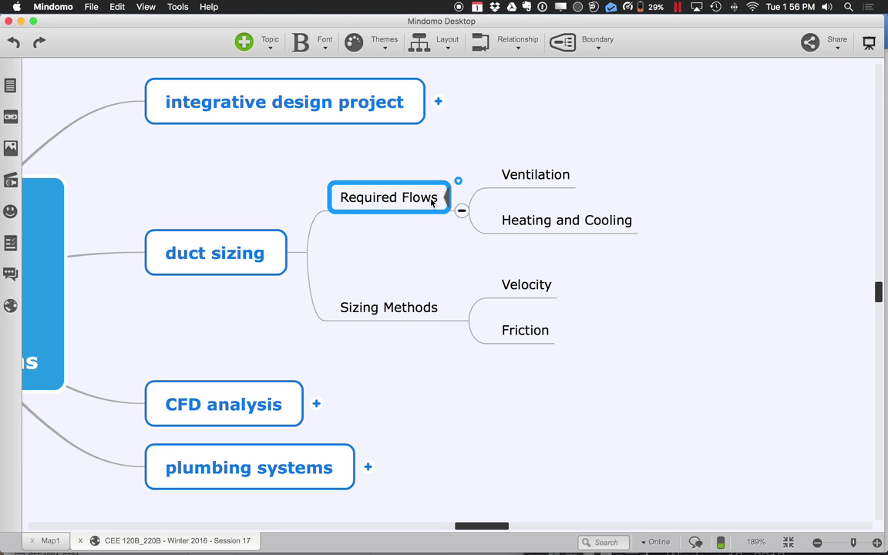
click(435, 198)
click(436, 198)
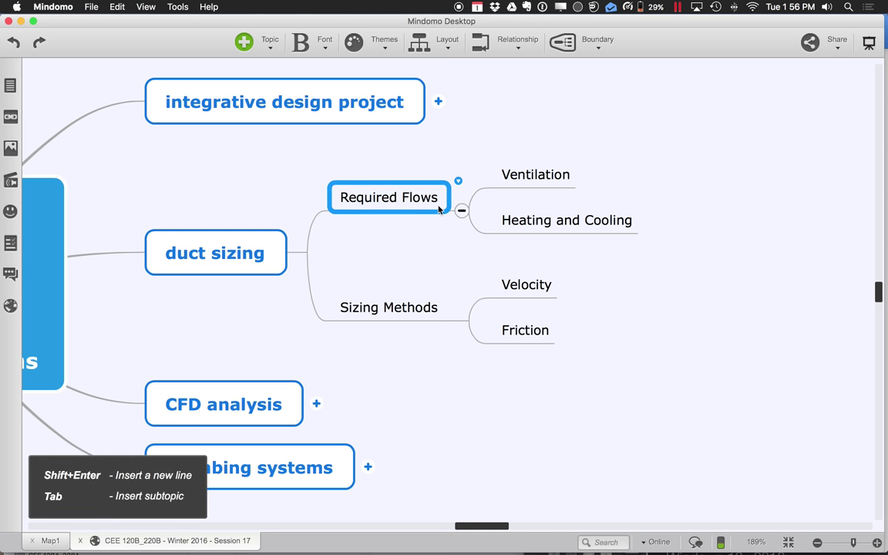
text(> CFM)
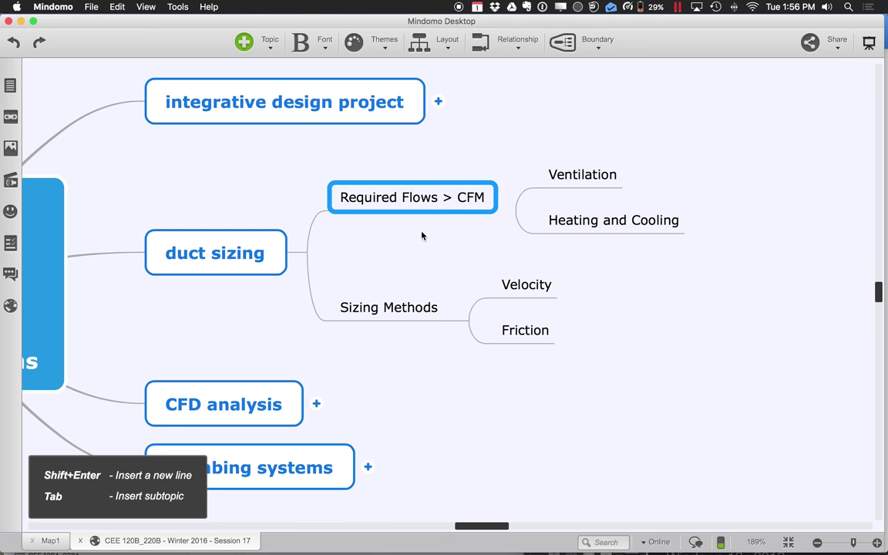
key(Return)
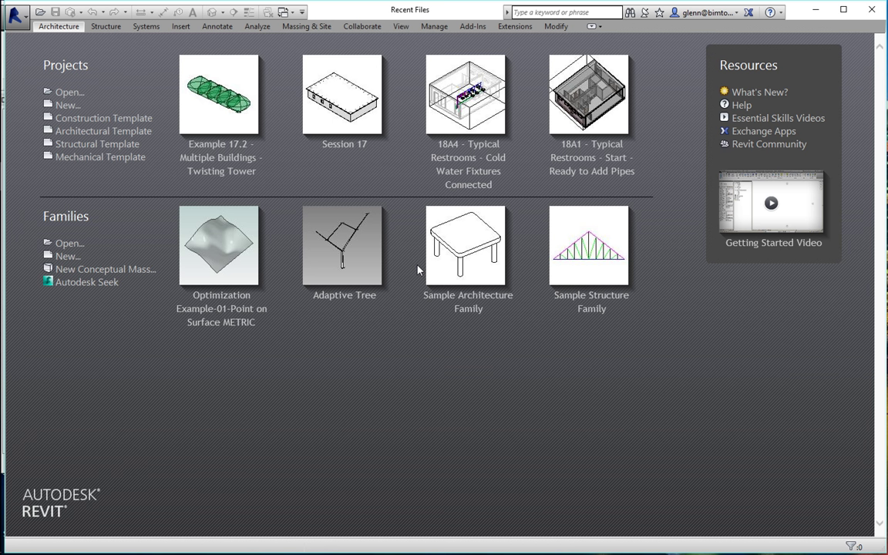
In Revit, start opening an existing project and browse to the Winter 2016 course folder containing the session folders
click(78, 96)
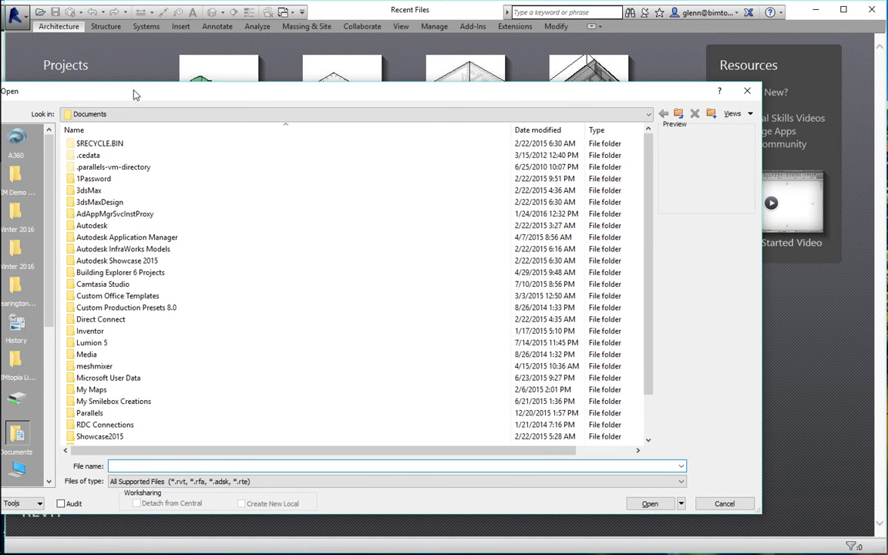
drag(169, 97, 229, 81)
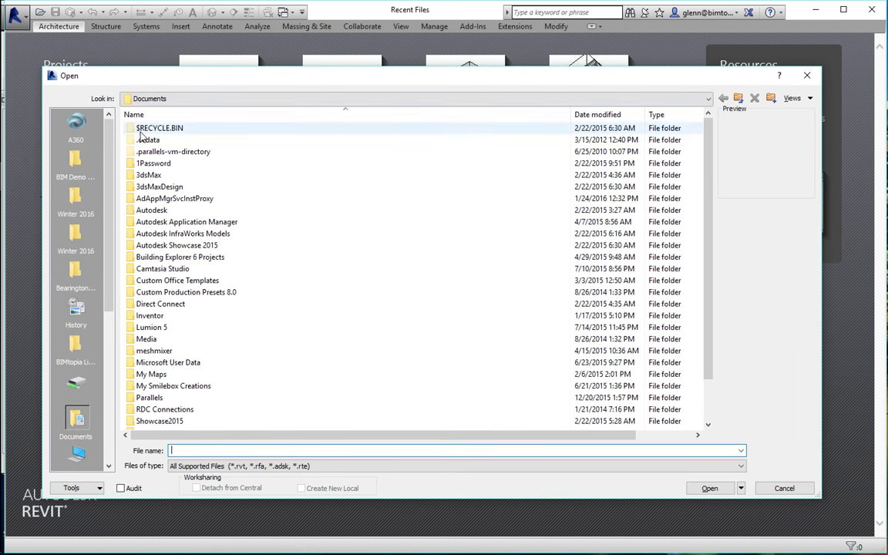
click(81, 250)
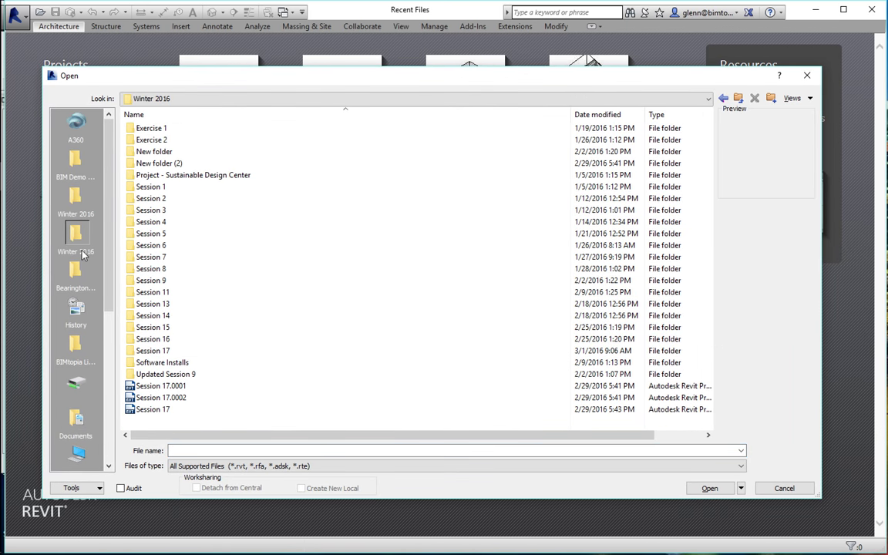
double_click(168, 328)
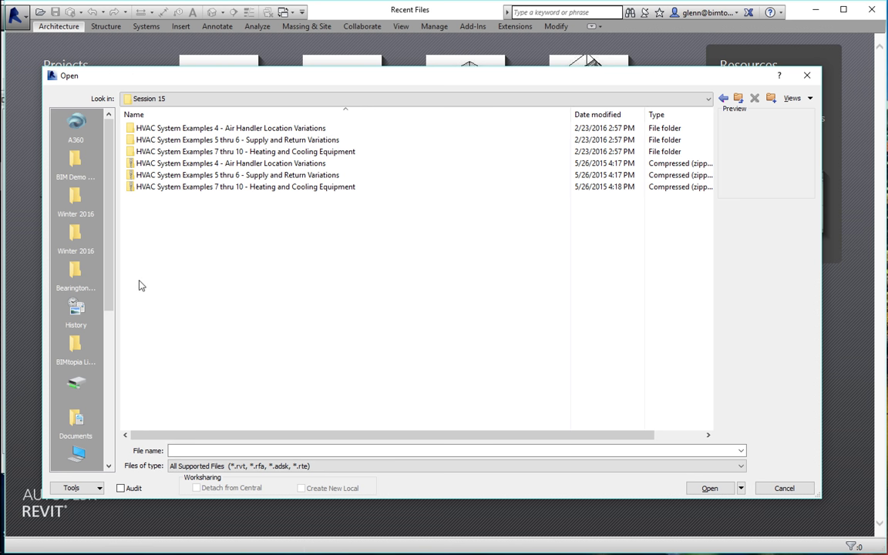
click(251, 98)
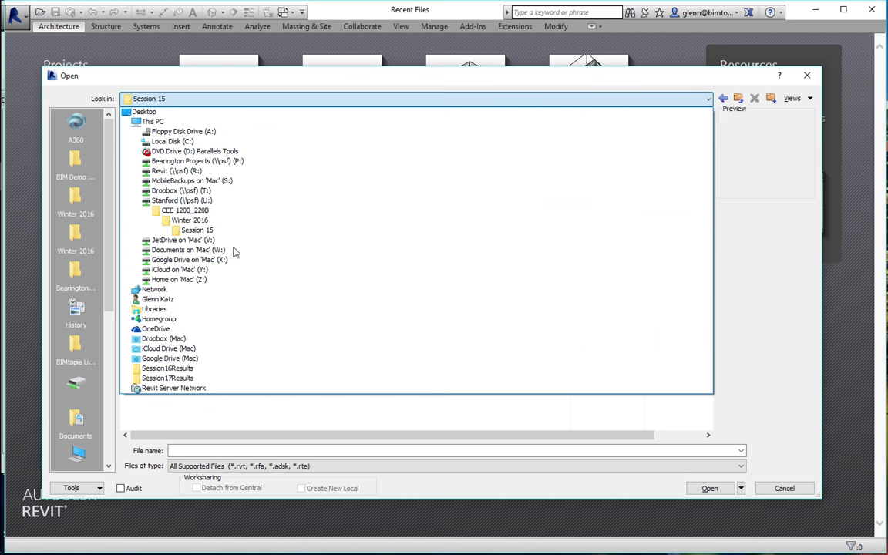
click(229, 223)
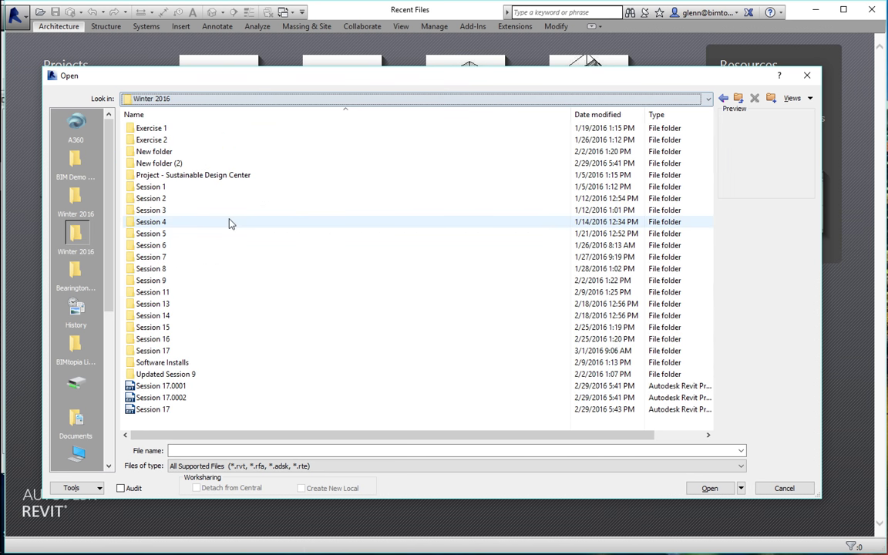
Open the project "Import Model with Spaces Defined" from the HVAC Test Cases folder inside Session 16
double_click(165, 339)
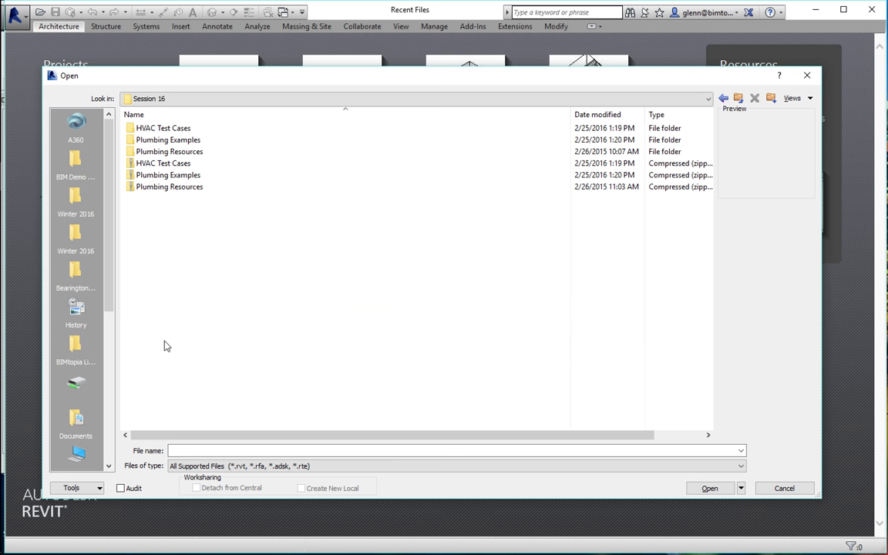
double_click(172, 129)
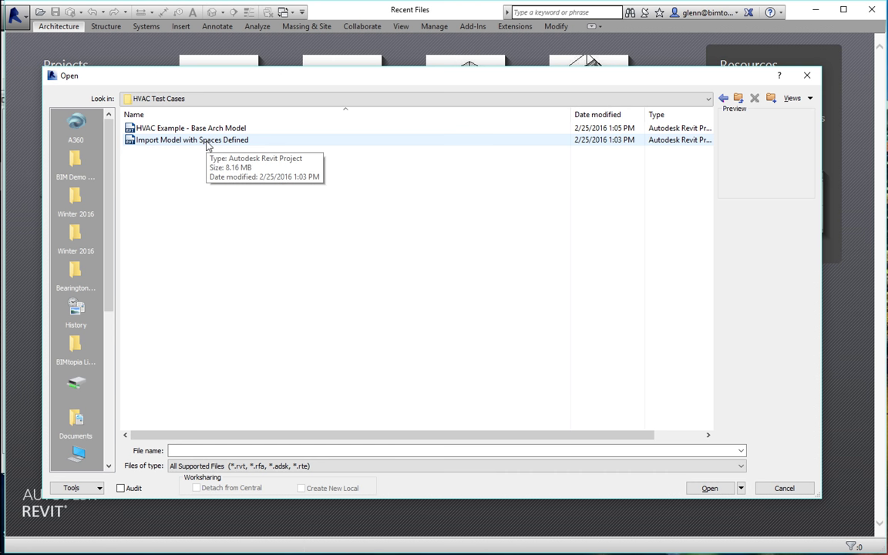
double_click(206, 141)
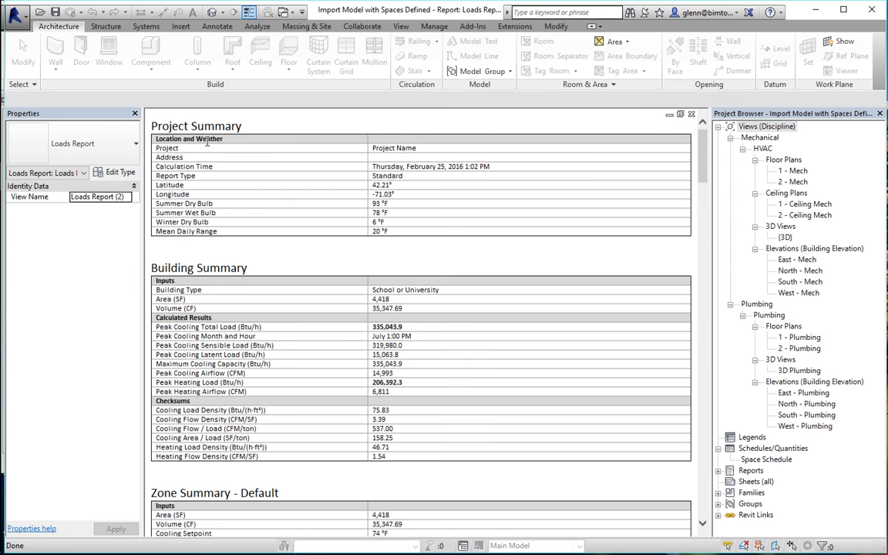
View the model in the default 3D view and open the 1 - Mech HVAC floor plan
click(211, 12)
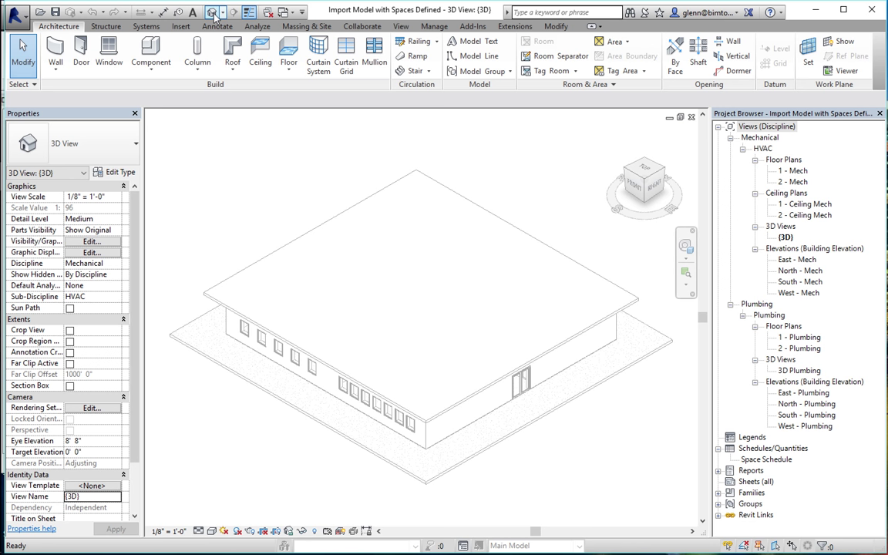
click(802, 172)
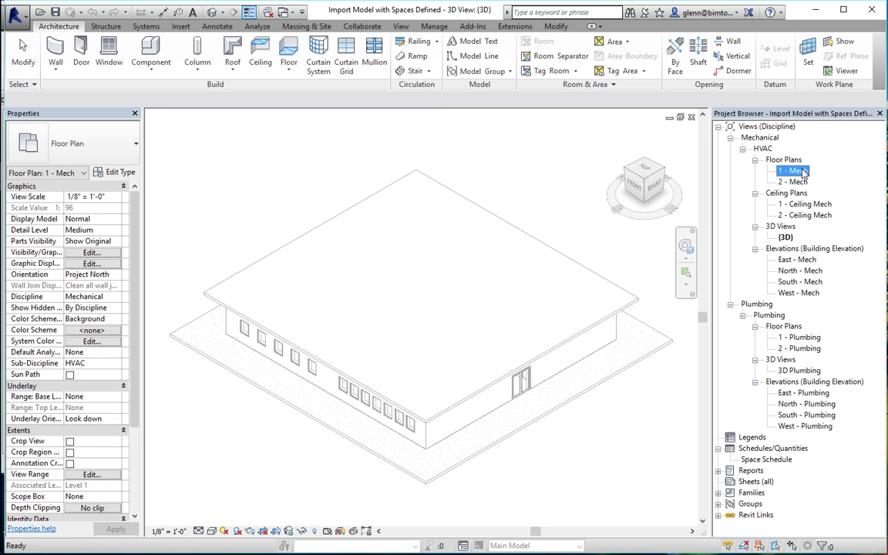
double_click(802, 171)
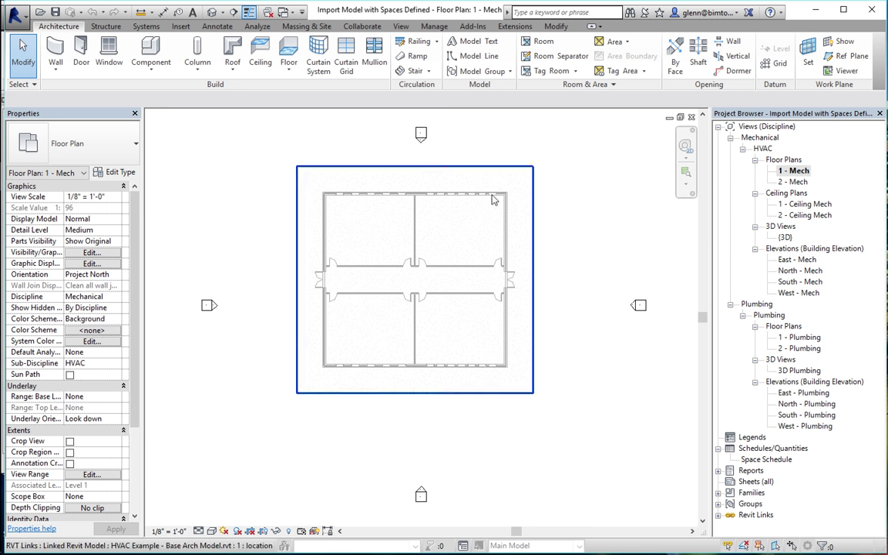
Select the northeast space in the plan to examine its properties and open the Space Schedule
click(465, 244)
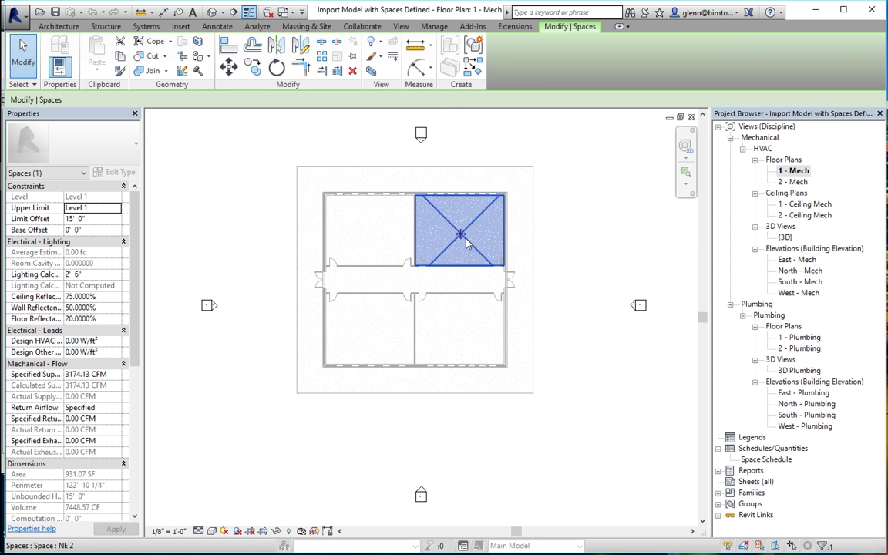
double_click(766, 459)
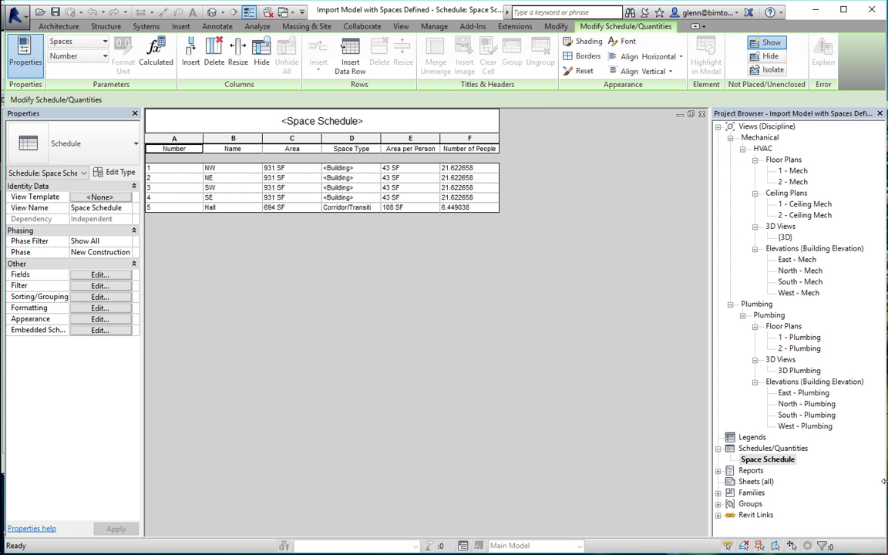
Return to the 1 - Mech floor plan and try to select the linked model's west exterior wall
double_click(794, 171)
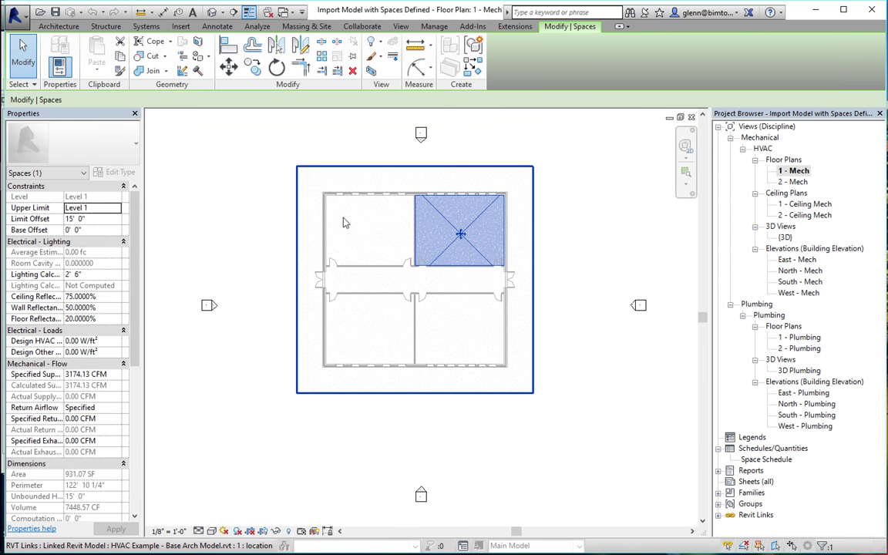
key(Tab)
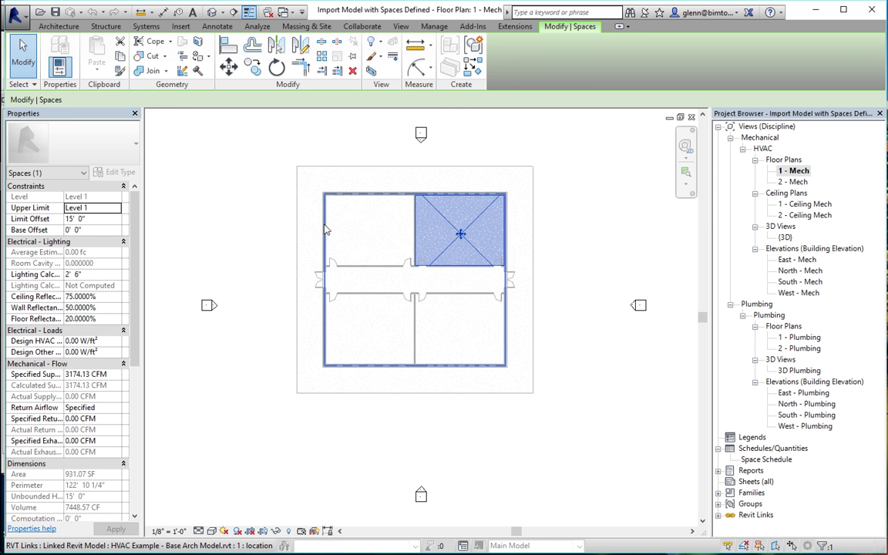
click(325, 230)
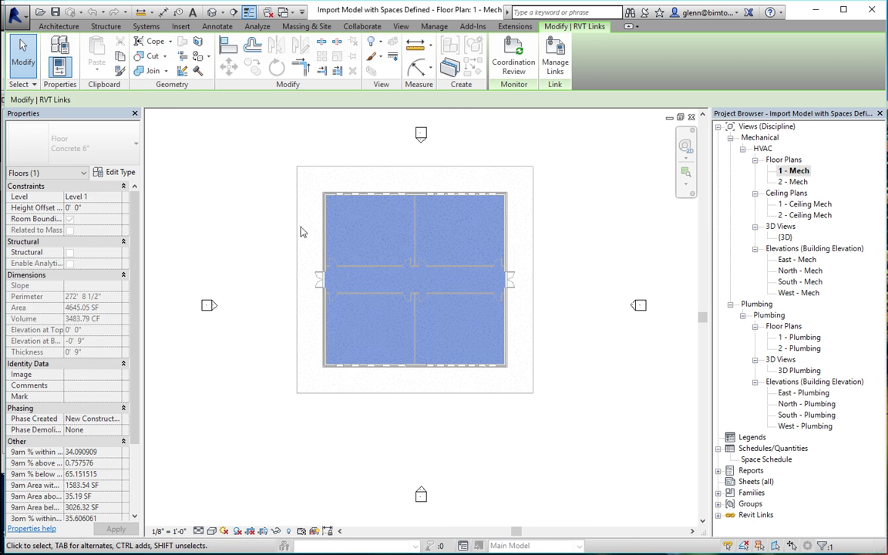
In the 3D view, select the linked model's exterior wall with the double door and open its type properties to examine the thermal values
click(211, 13)
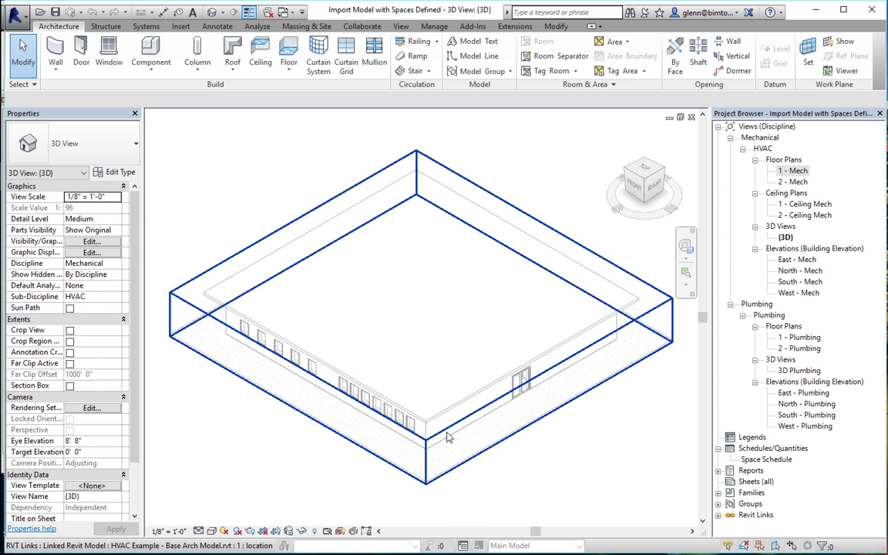
key(Tab)
key(Tab)
key(Tab)
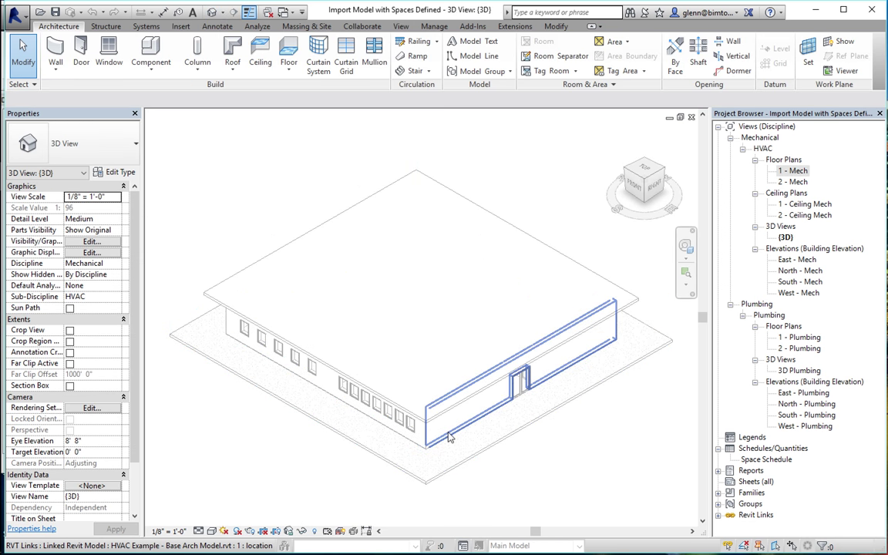
click(450, 437)
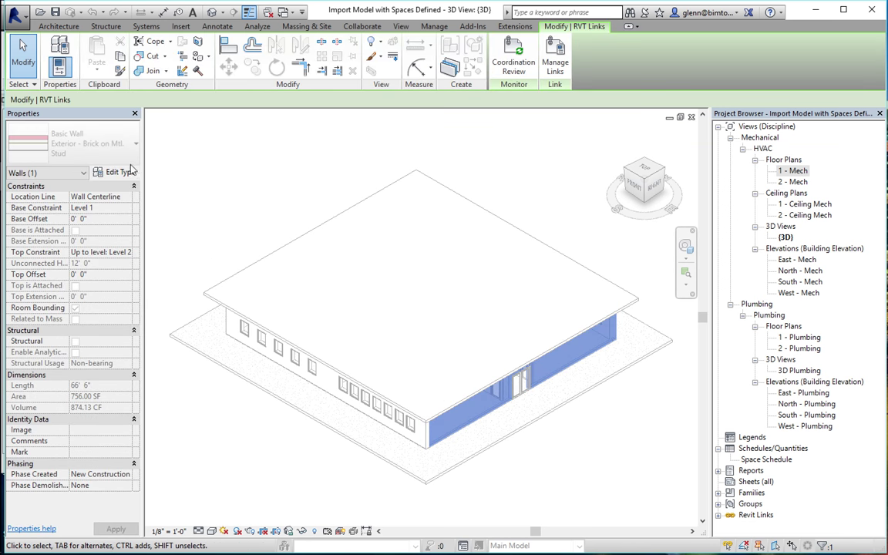
click(129, 175)
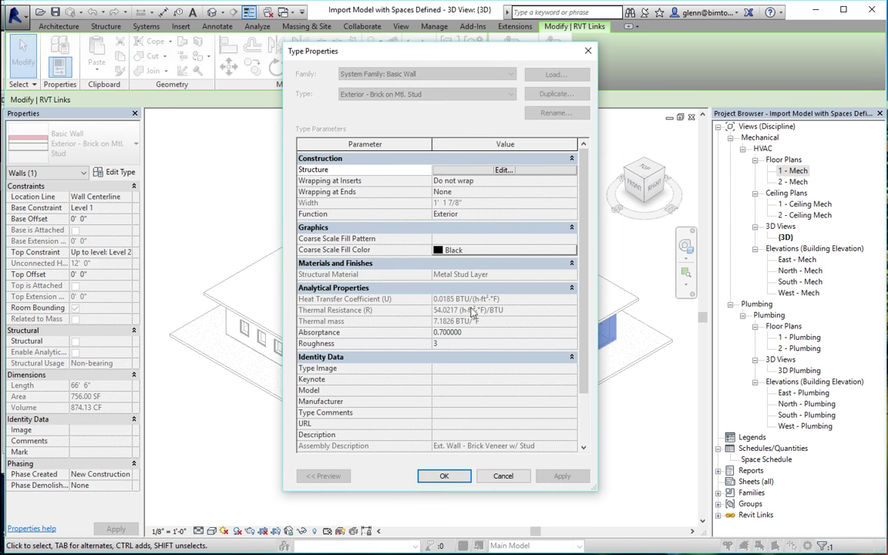
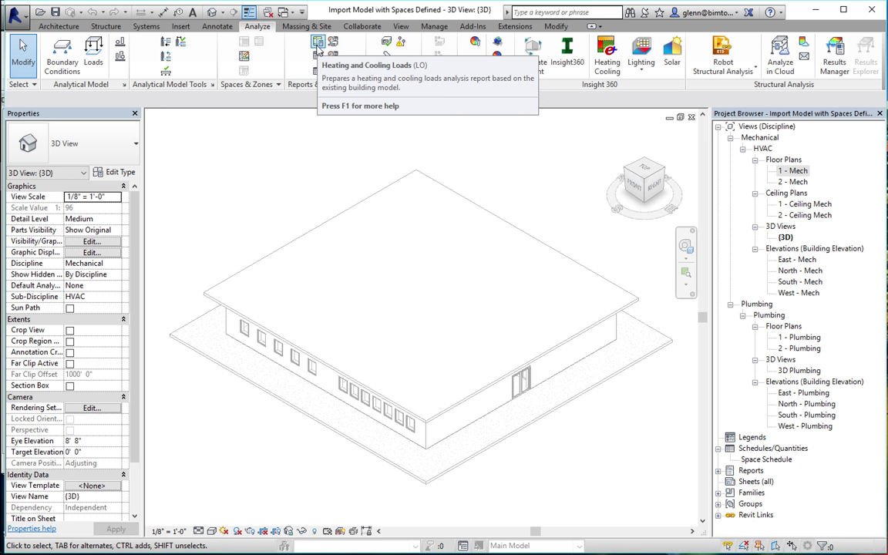
Set the Heating and Cooling Loads location to Moscow, Russia, using weather station 188352
click(319, 48)
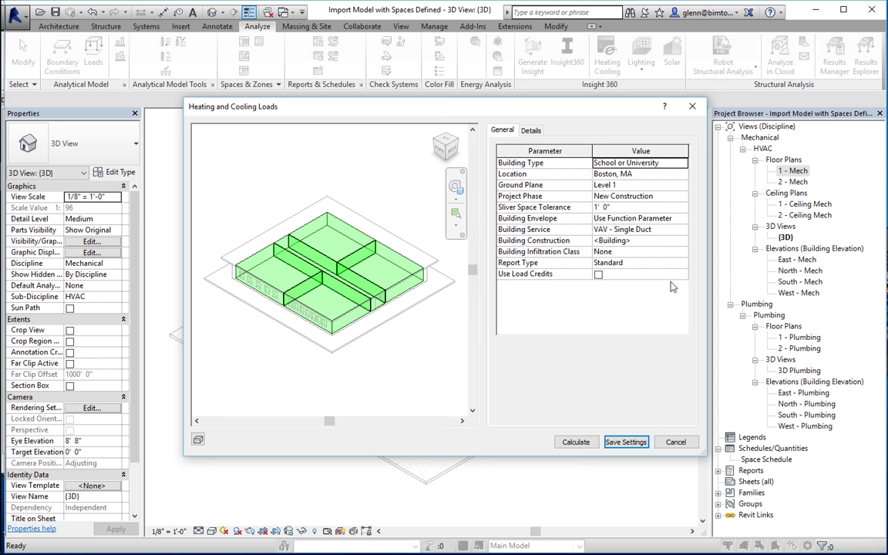
click(676, 174)
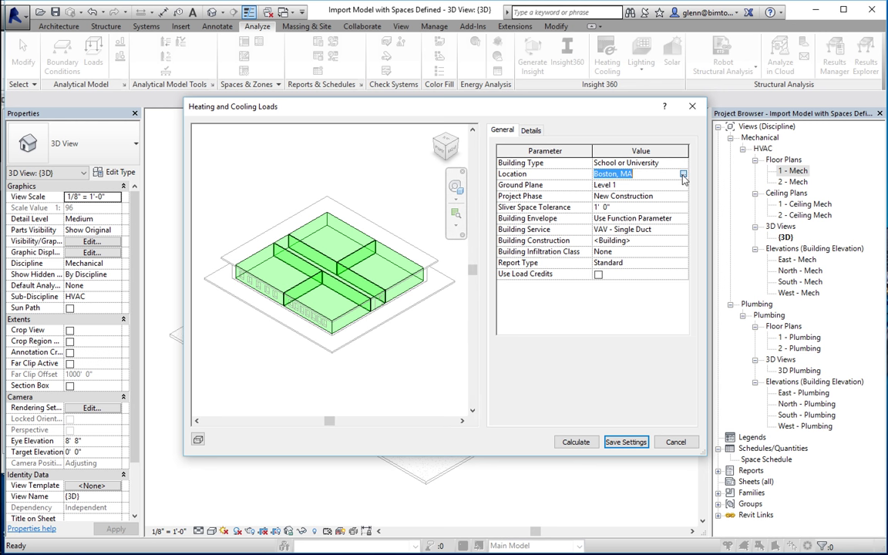
click(682, 174)
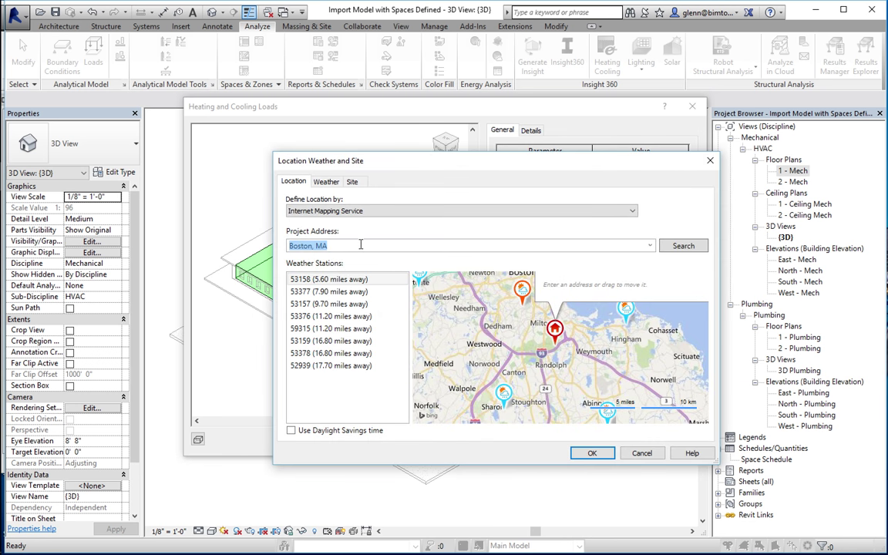
text(moscow)
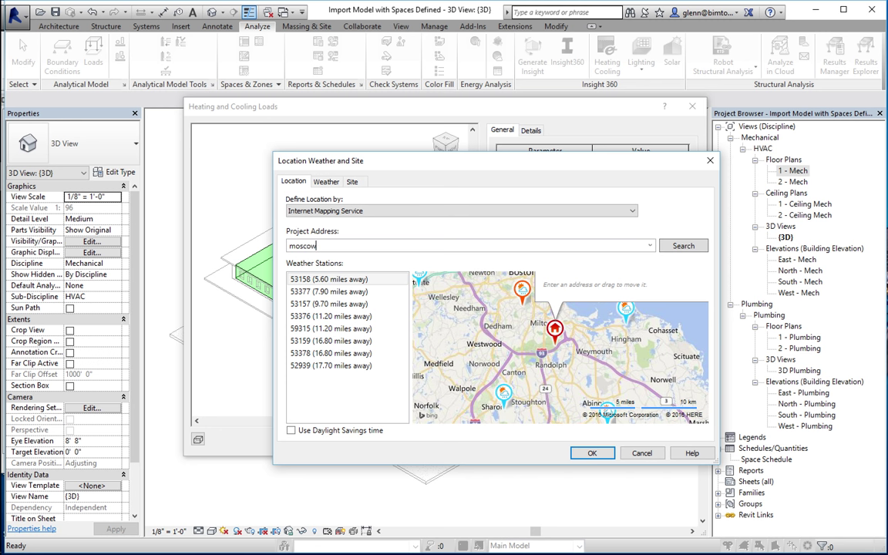
click(694, 247)
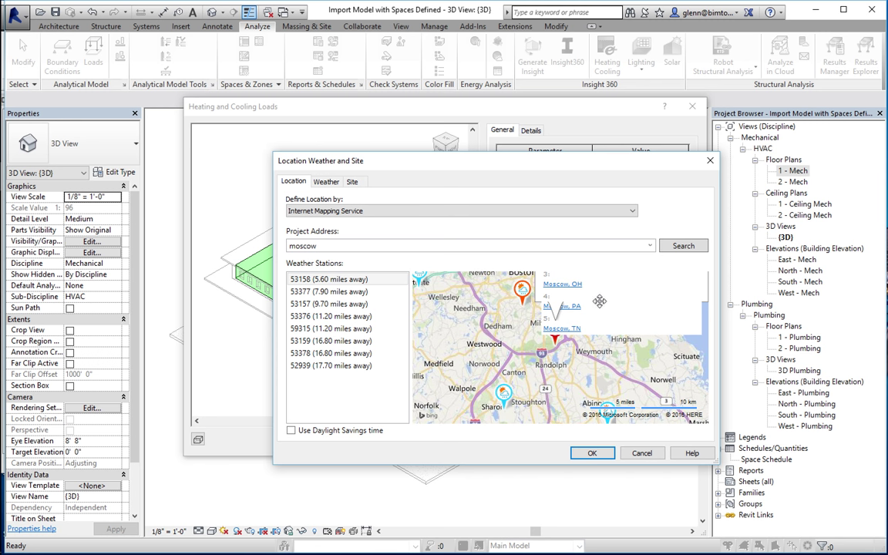
click(364, 246)
click(363, 245)
text(, russia)
click(682, 247)
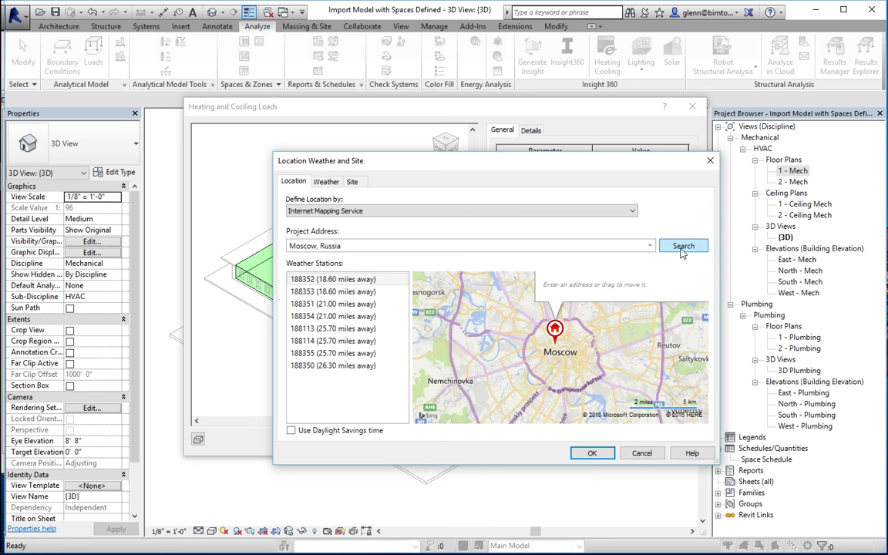
click(326, 280)
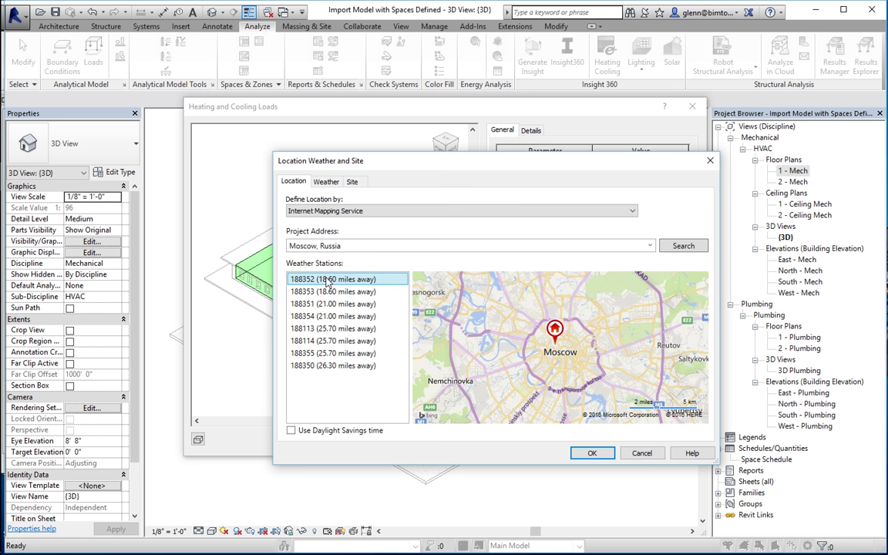
click(609, 455)
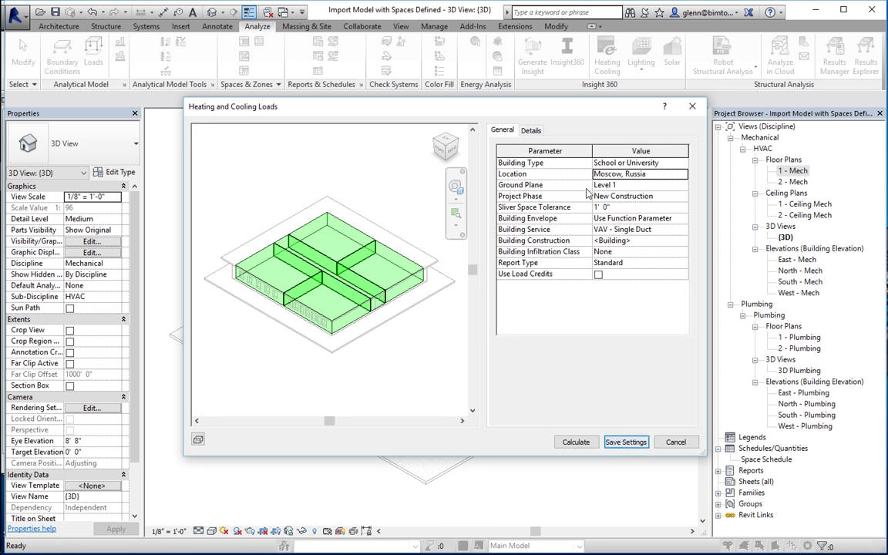
Expand the building model's Default zone in the load details and examine its heating and cooling information
click(534, 131)
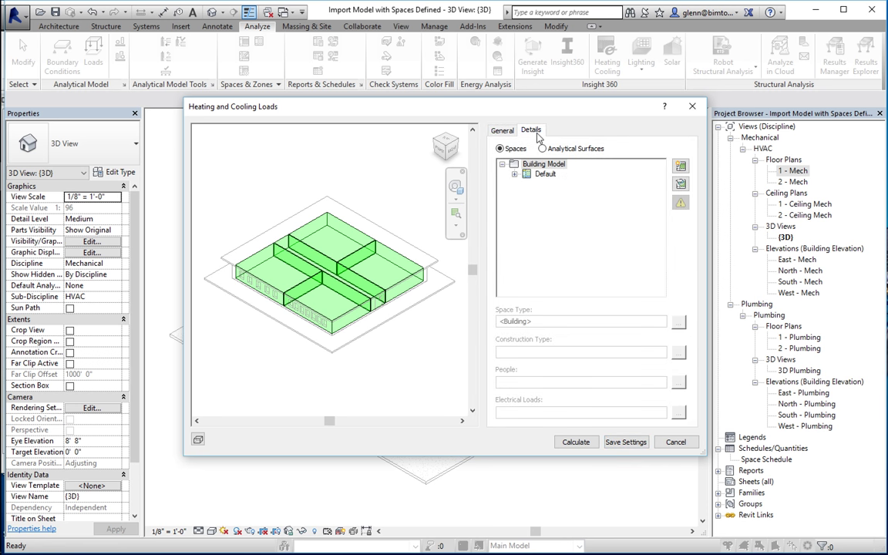
click(516, 174)
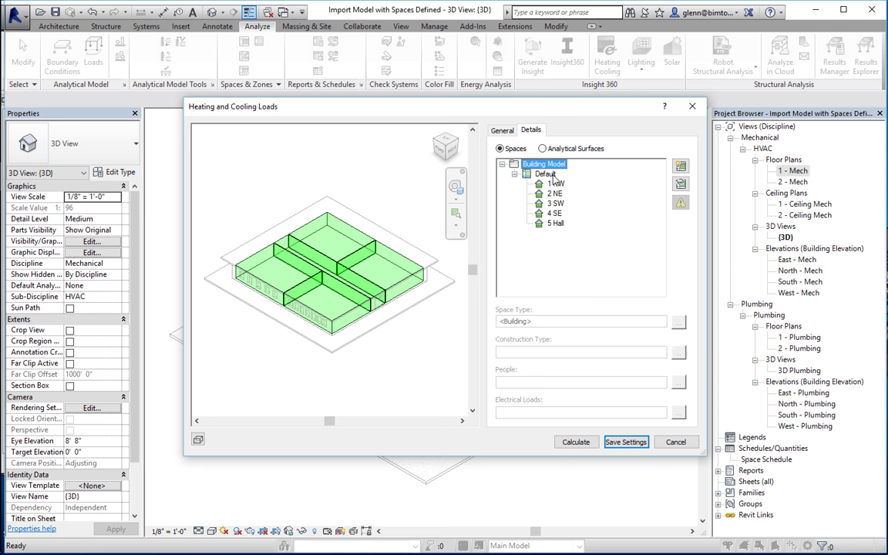
click(549, 174)
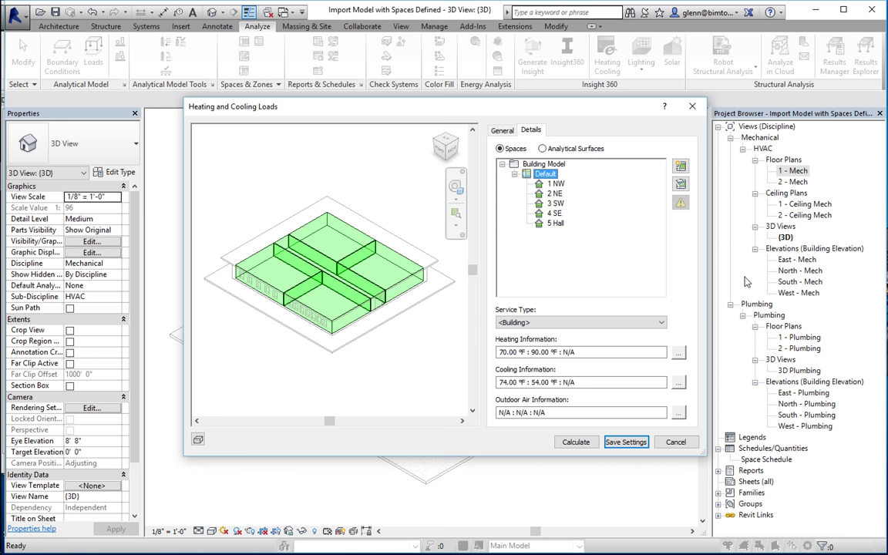
click(678, 352)
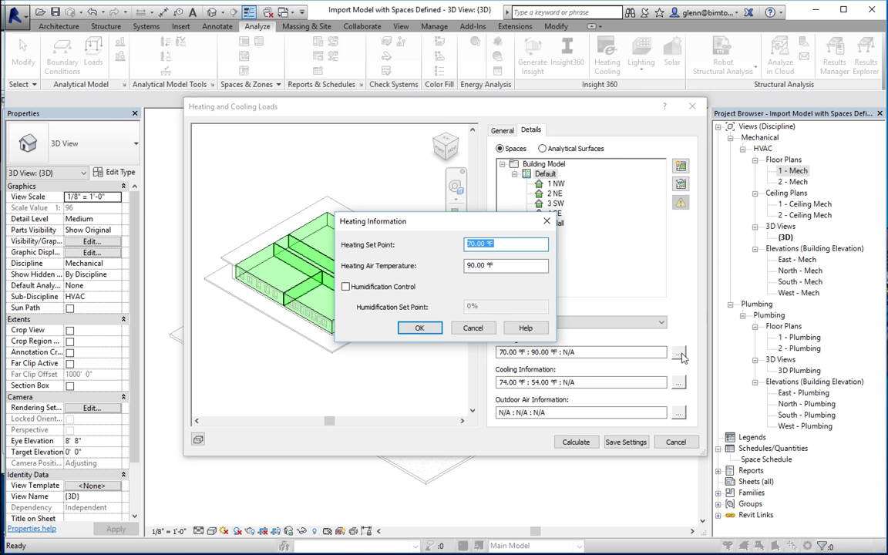
click(421, 328)
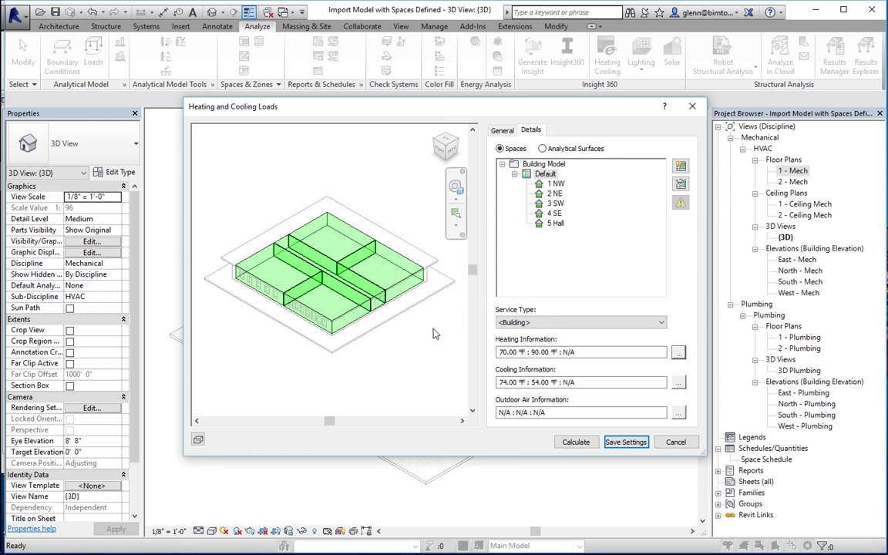
click(679, 382)
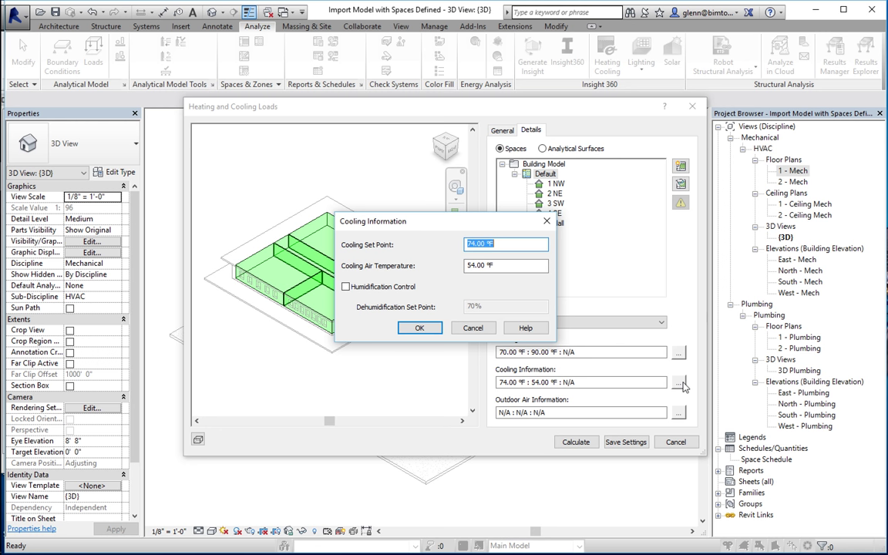
click(420, 328)
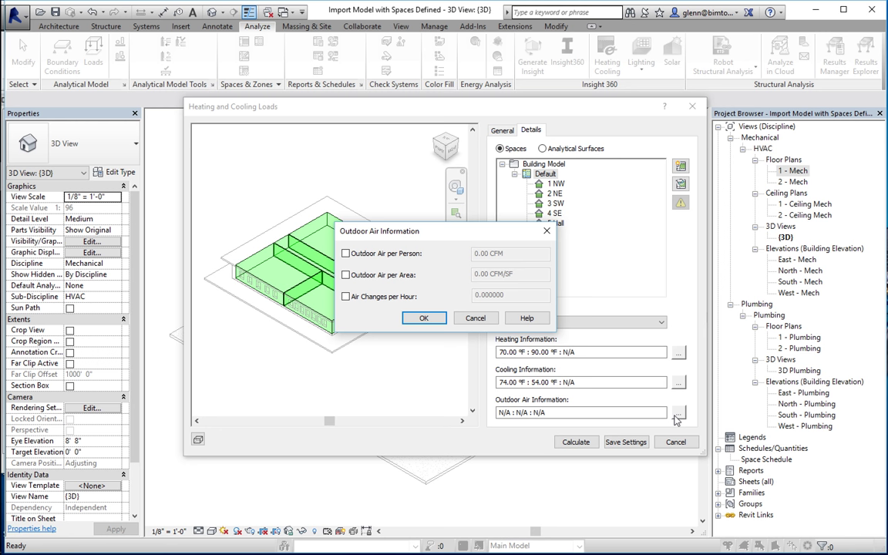
Enable outdoor air per person for the Default zone at 15 CFM and save the load settings
click(345, 253)
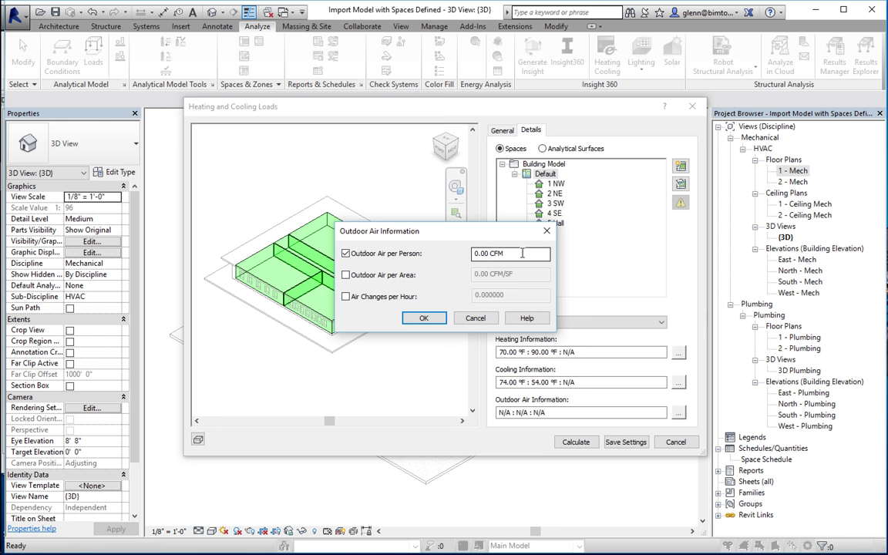
key(Tab)
text(15)
key(Tab)
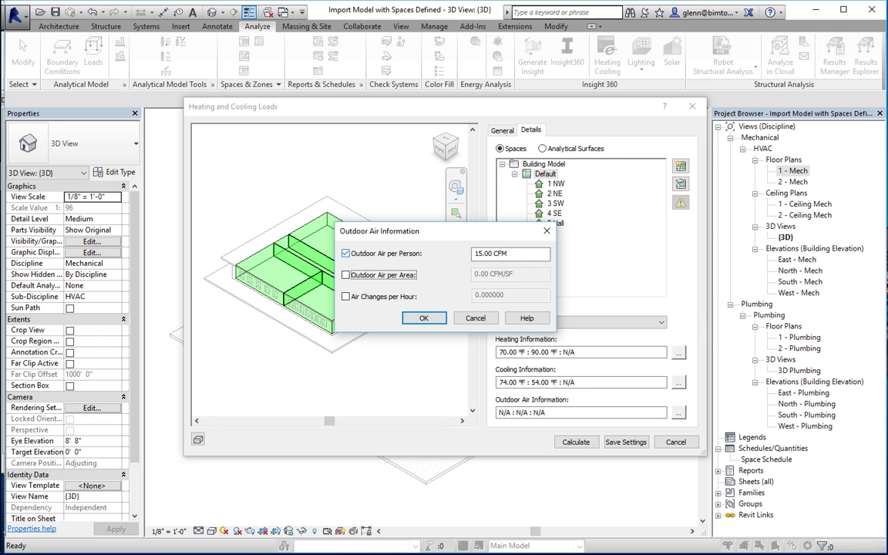
click(426, 319)
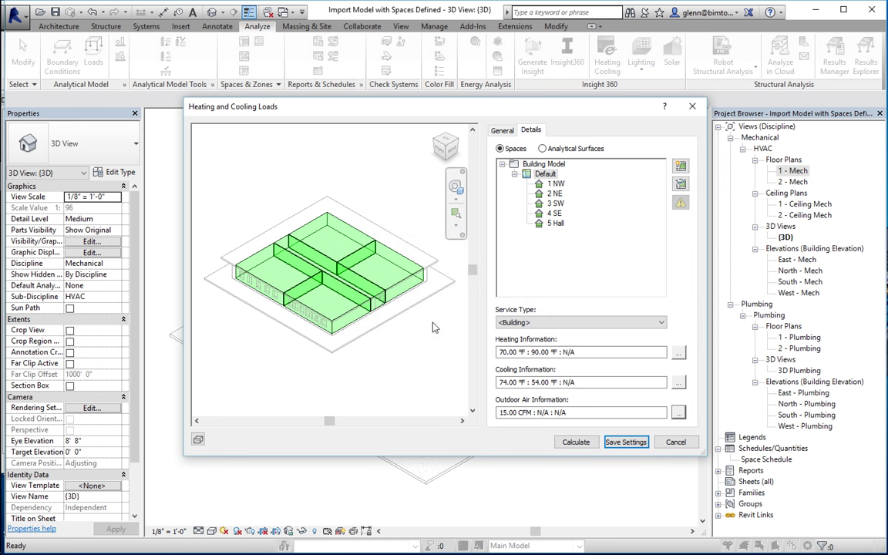
click(617, 447)
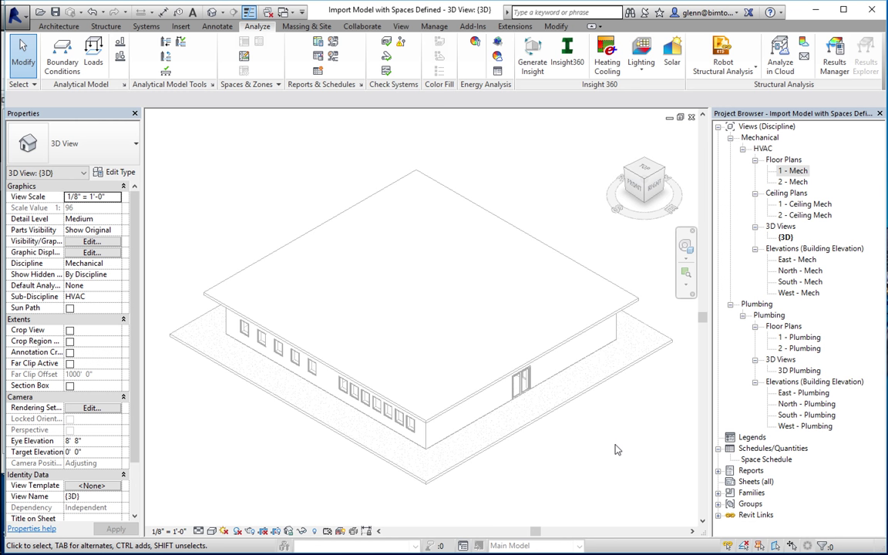
Calculate the heating and cooling loads and examine the space summaries in the loads report
click(319, 47)
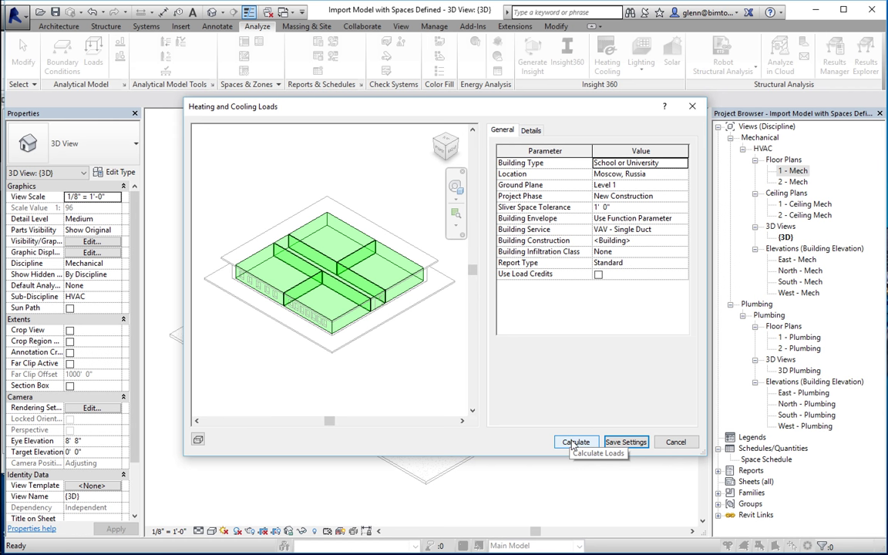
click(574, 444)
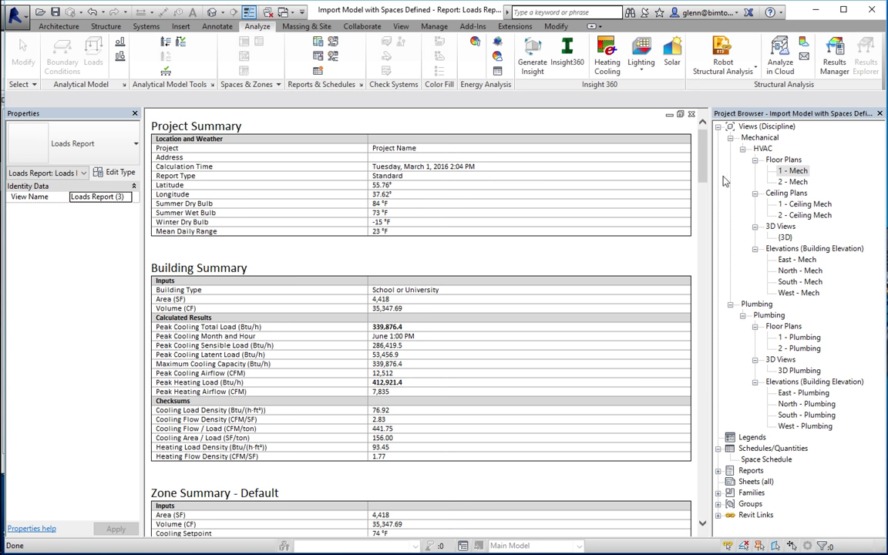
drag(702, 181, 717, 307)
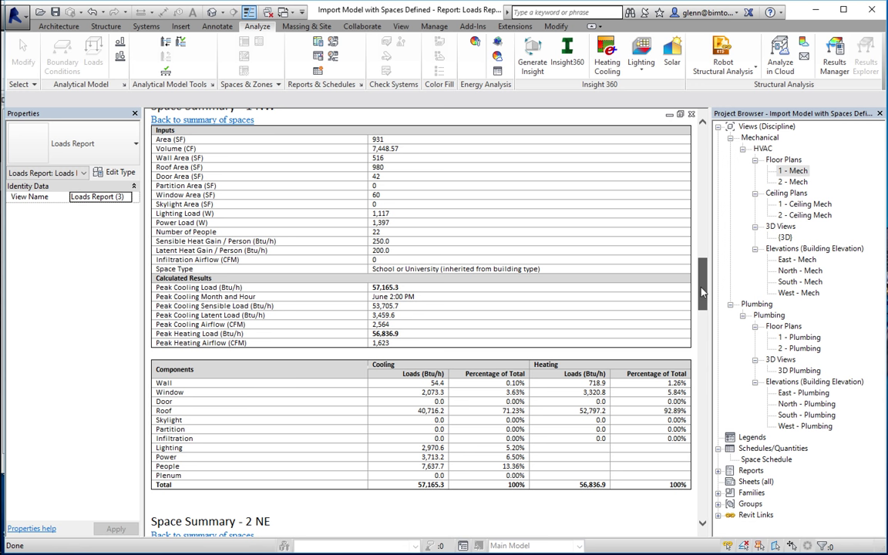
drag(702, 289, 702, 392)
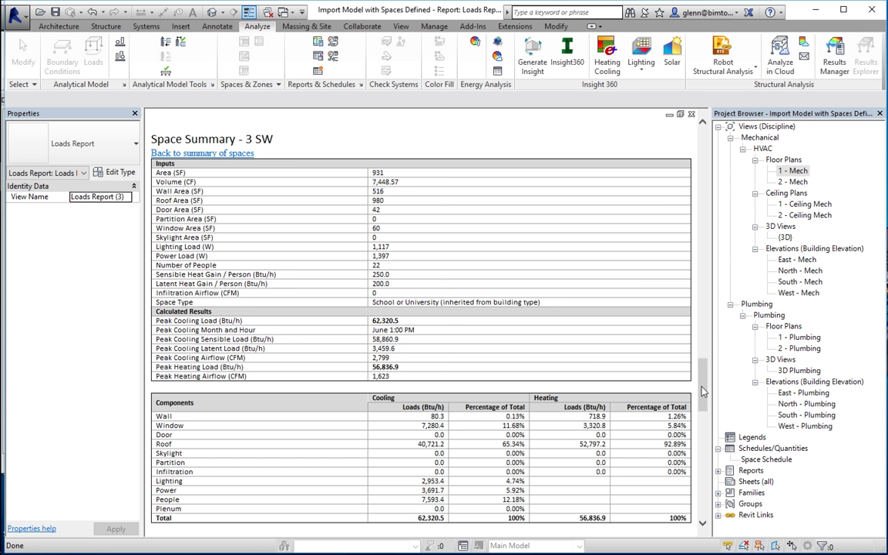
Return to the 1 - Mech floor plan and select the southeast space to examine its mechanical flow properties
double_click(797, 173)
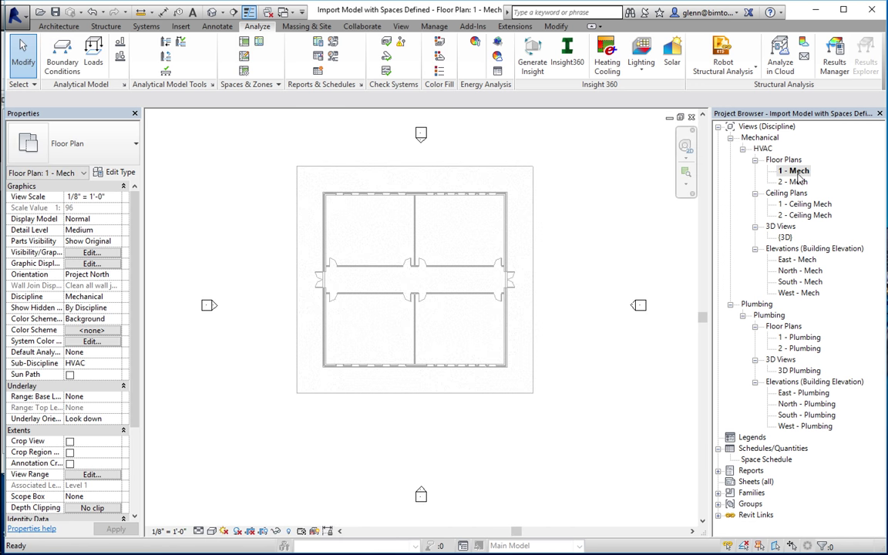
key(super+a)
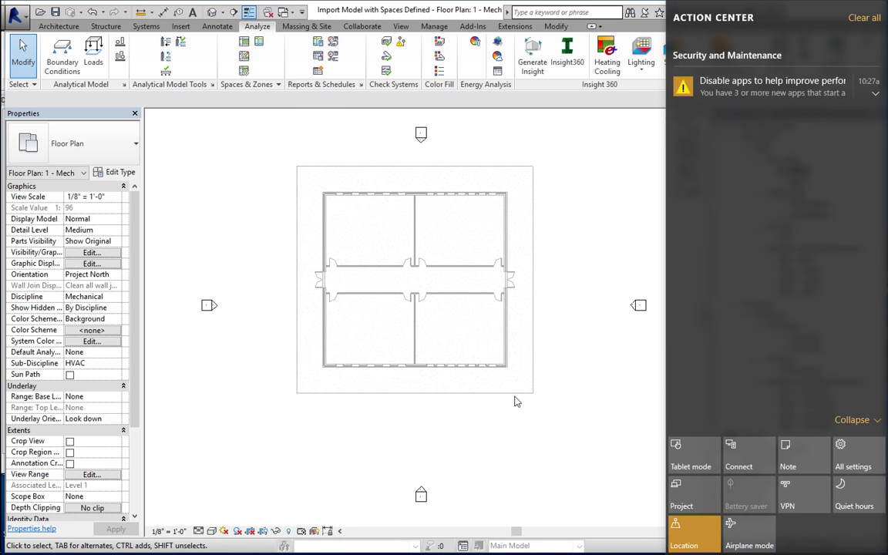
click(513, 402)
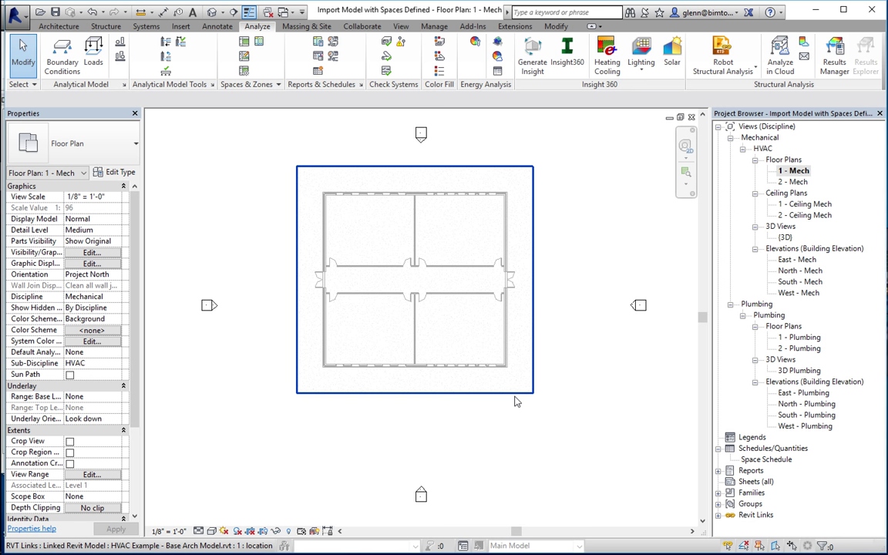
click(465, 311)
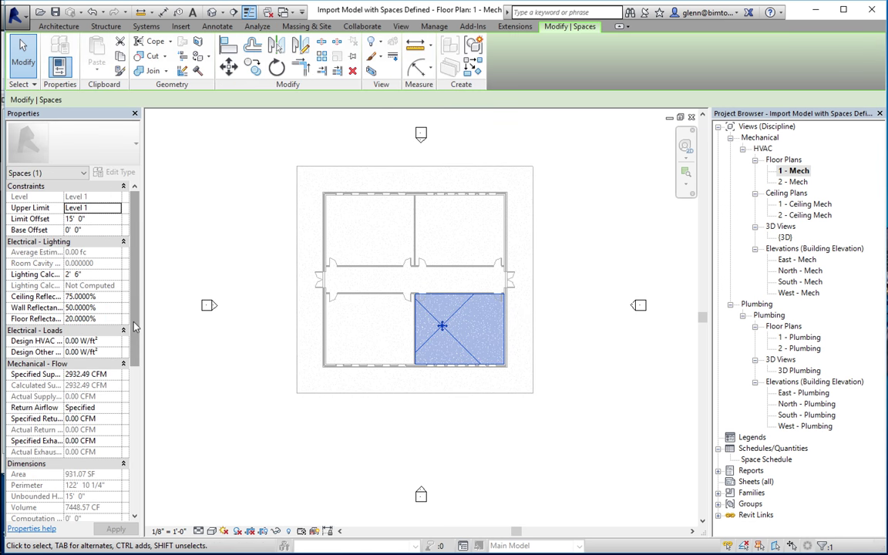
drag(135, 320, 141, 372)
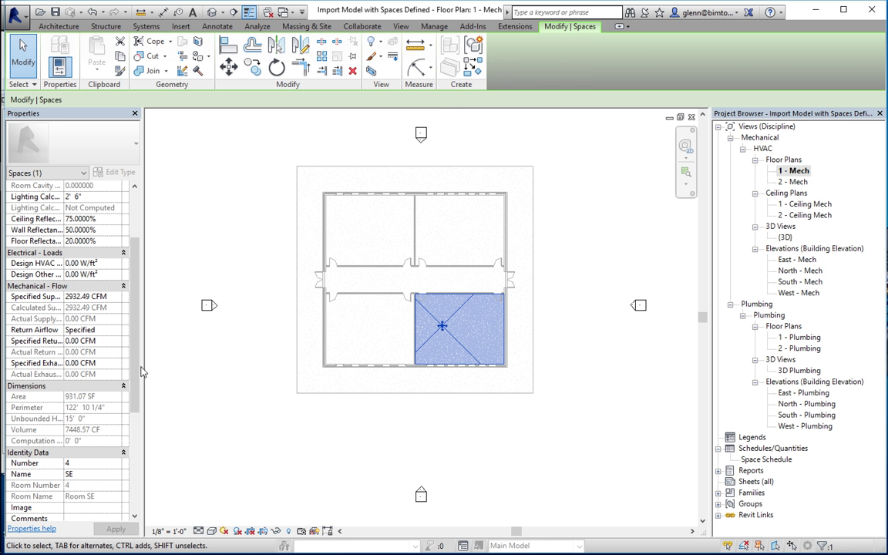
Examine the southeast space's specified supply airflow and the options for its return airflow
click(119, 300)
key(Return)
click(117, 331)
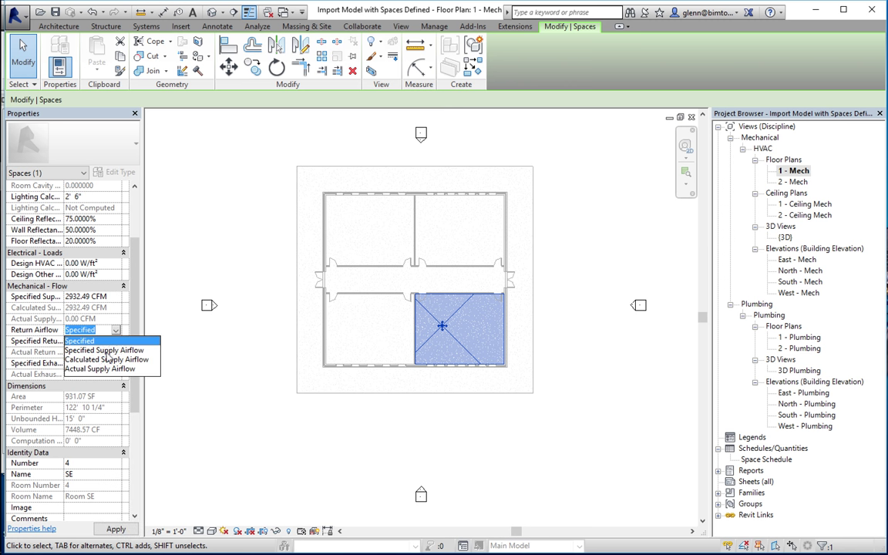
click(188, 383)
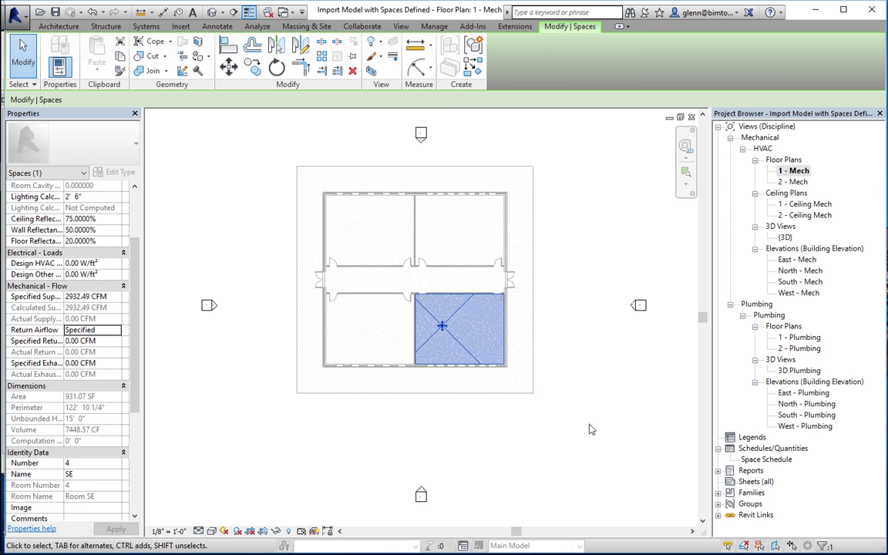
Open the 1 - Ceiling Mech ceiling plan with no space selected
click(795, 204)
click(795, 204)
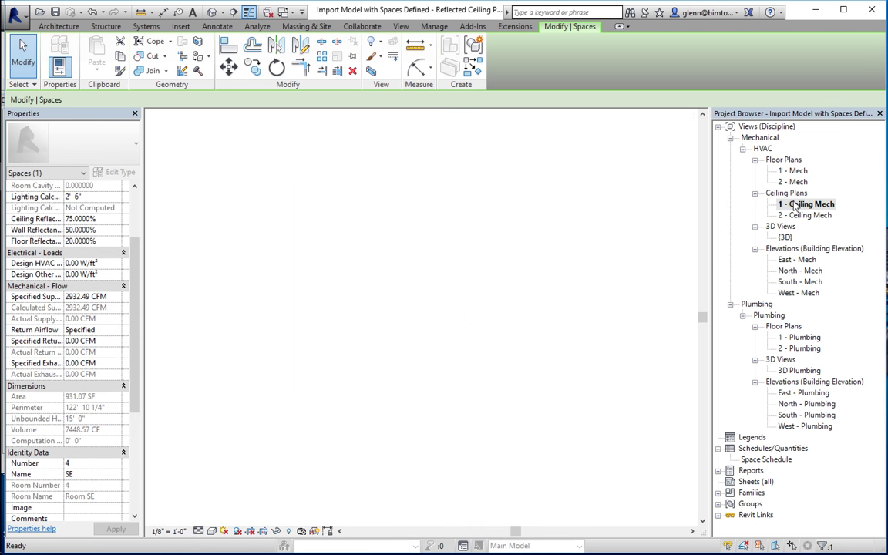
click(548, 413)
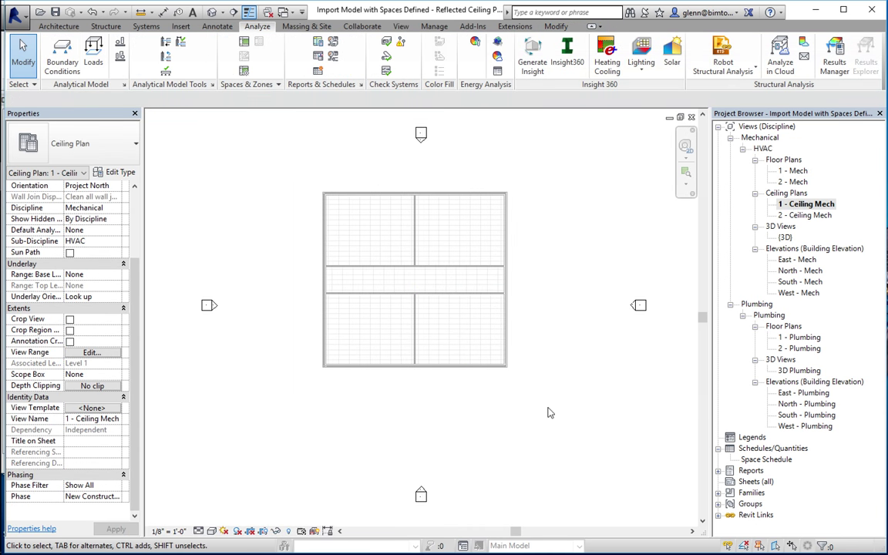
Place a 24 x 24 Face 12 x 12 Connection supply diffuser at 8' 0" offset in the southwest room's southwest corner area
click(51, 26)
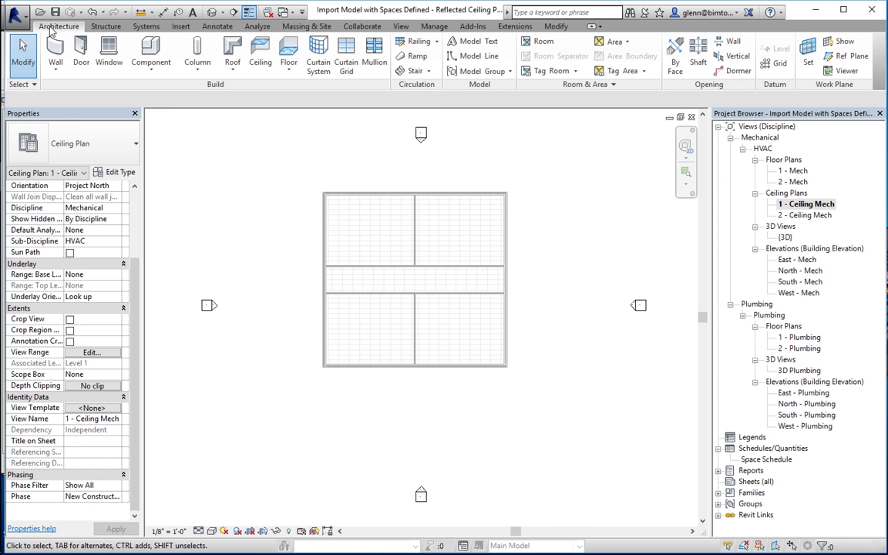
click(148, 26)
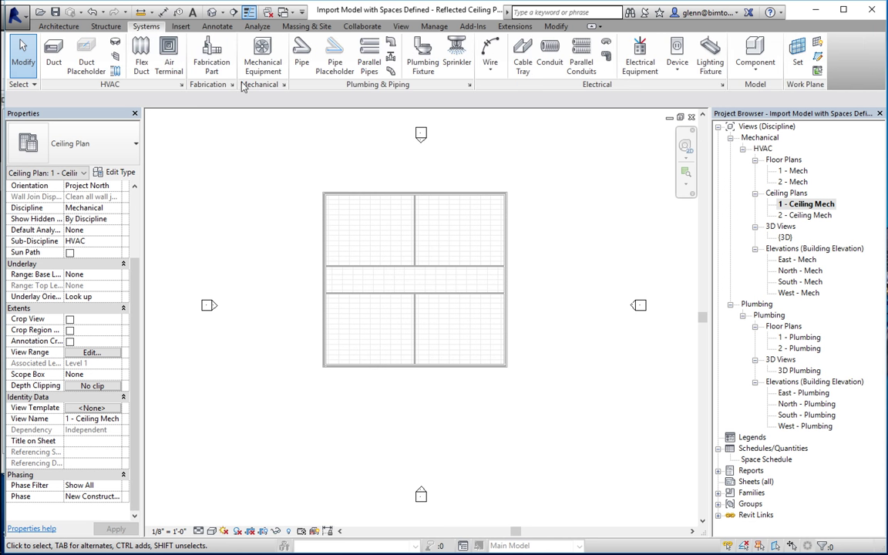
click(168, 58)
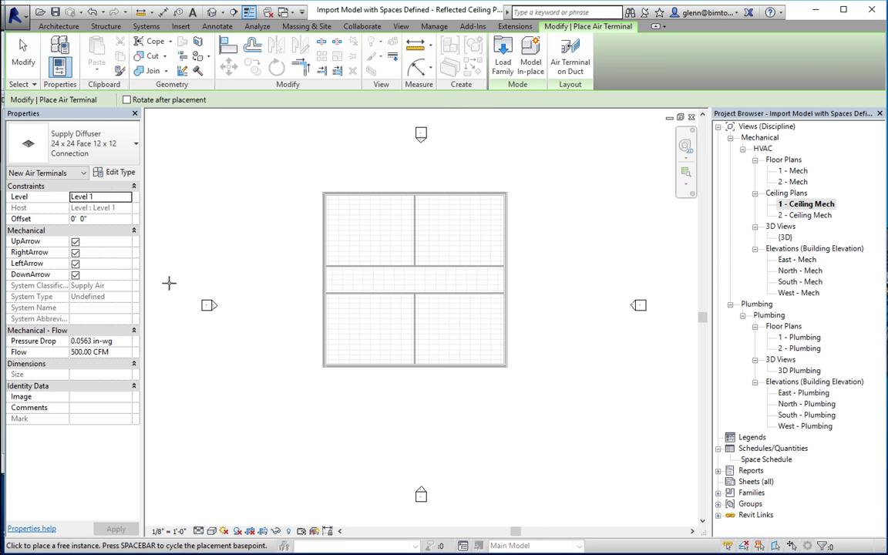
click(112, 217)
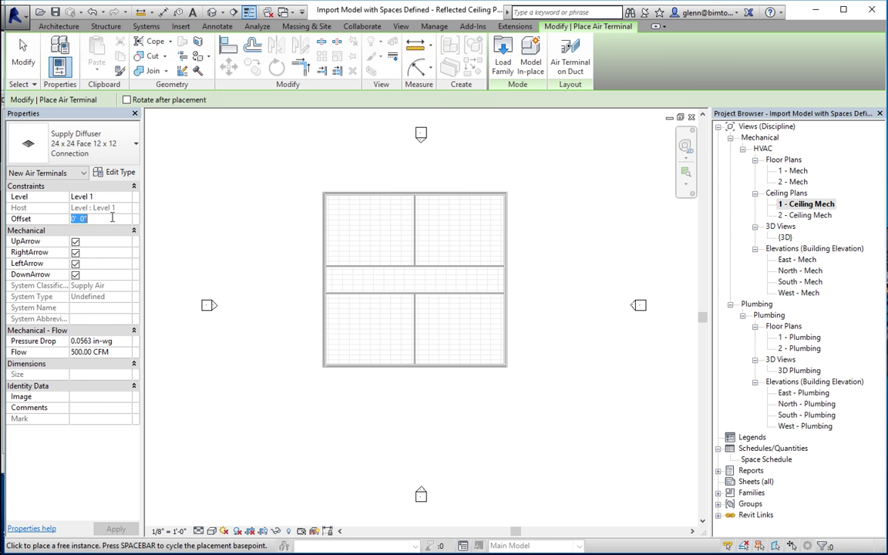
text(8)
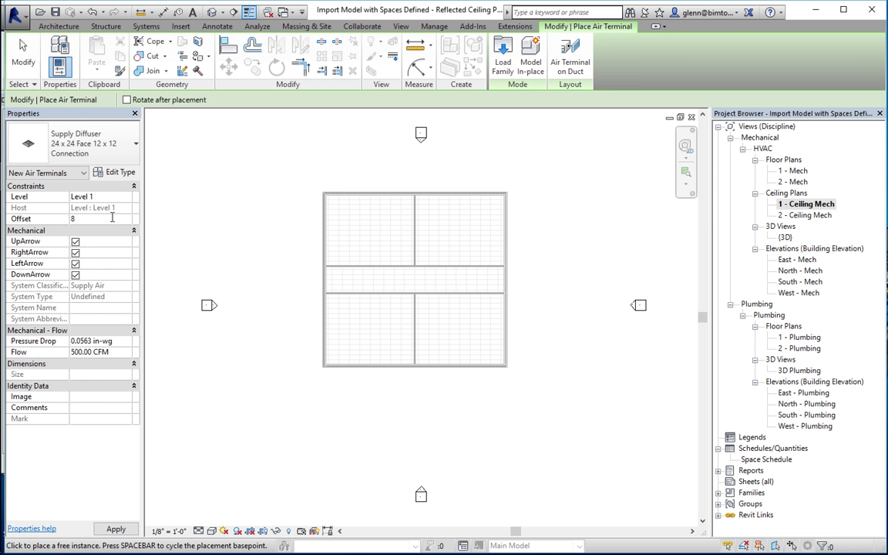
key(Tab)
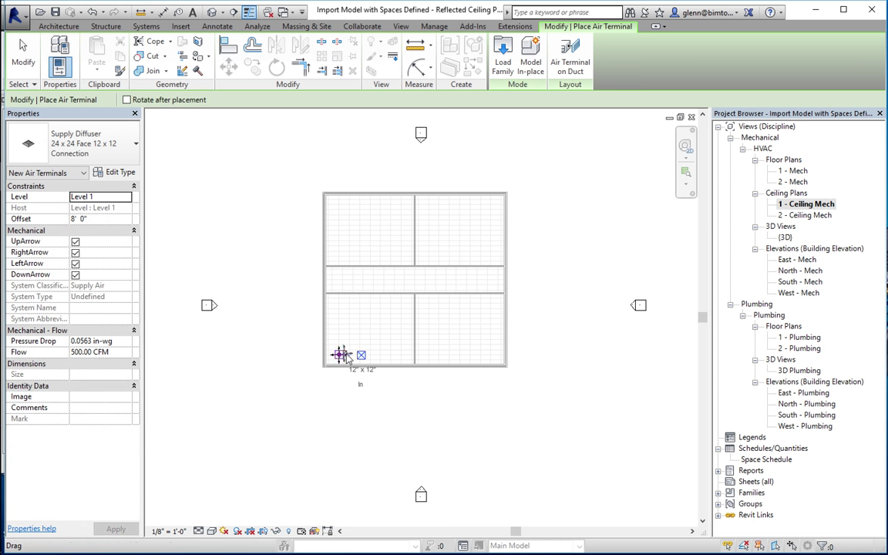
click(359, 355)
Place a second supply diffuser on the ceiling grid just east of the first, in the same row
click(686, 171)
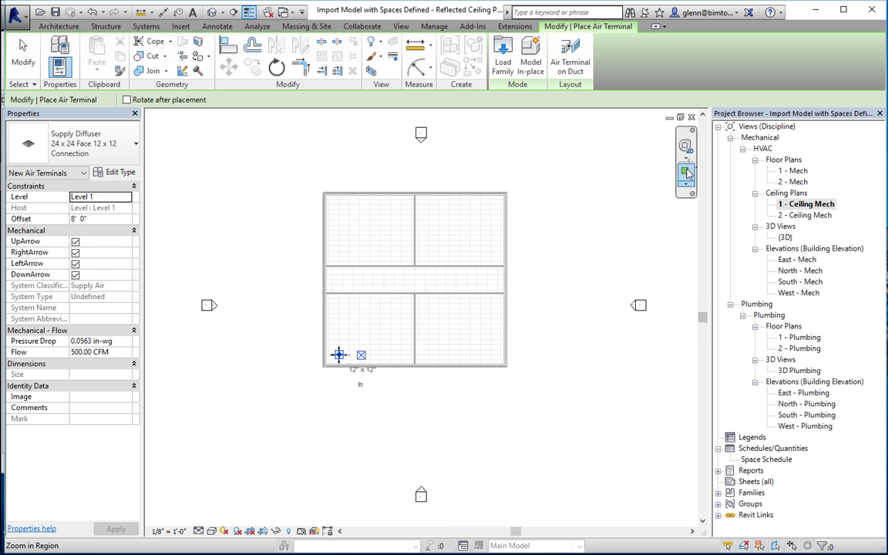
drag(299, 337, 472, 395)
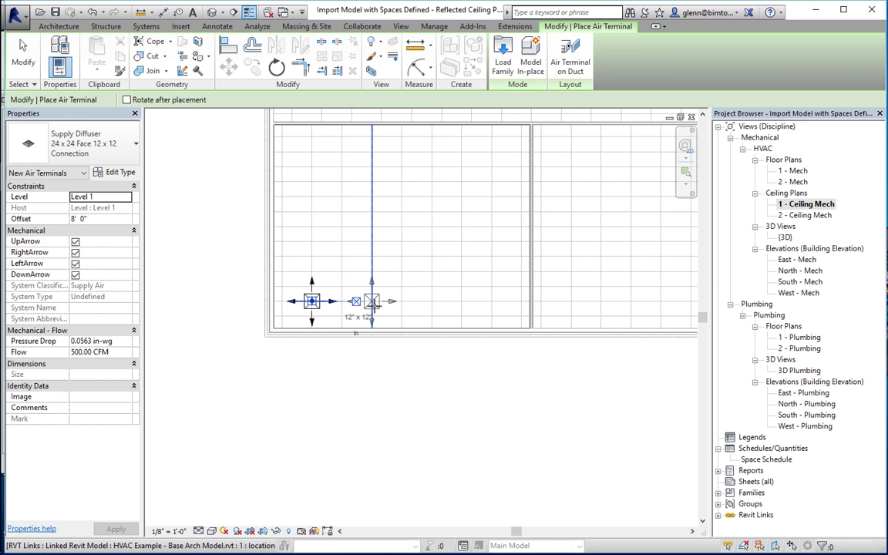
click(372, 301)
click(422, 302)
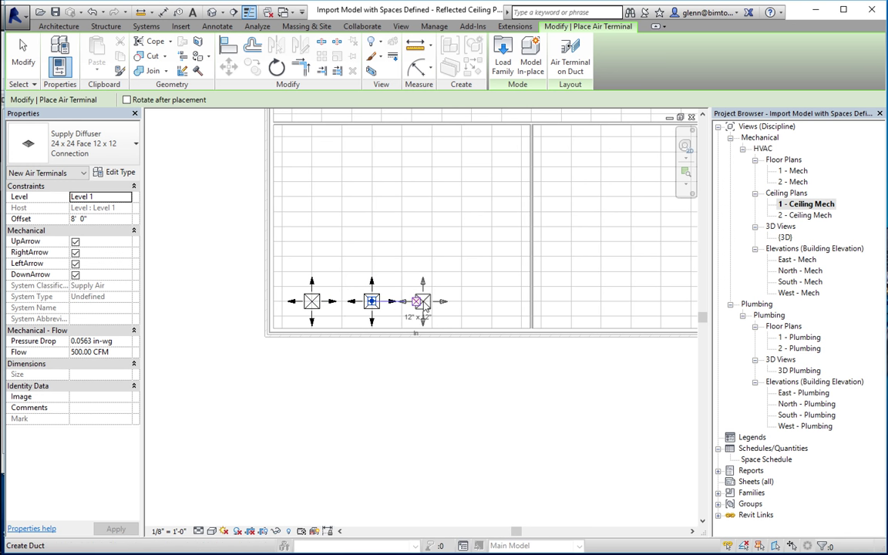
key(d)
key(t)
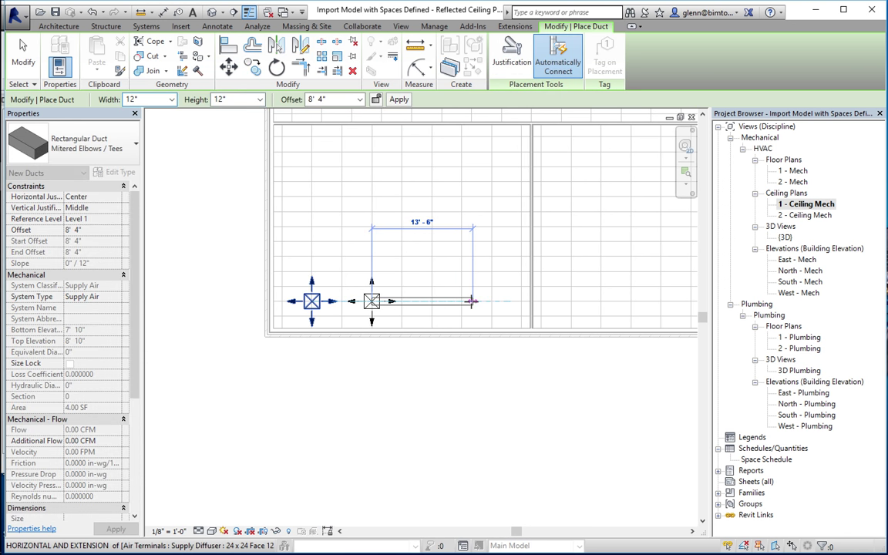
key(Escape)
key(super+a)
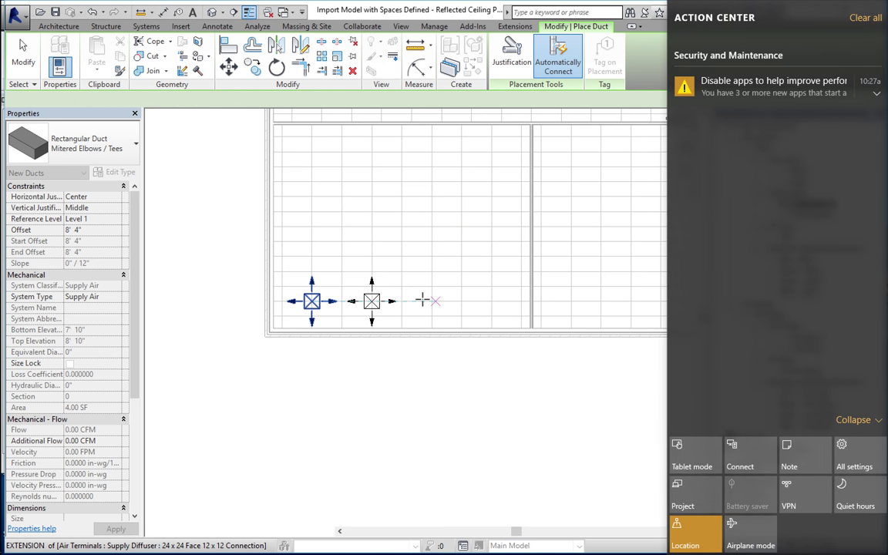
Extend the row with four more supply diffusers, two in the southwest room and two in the southeast room, and end placement
click(145, 26)
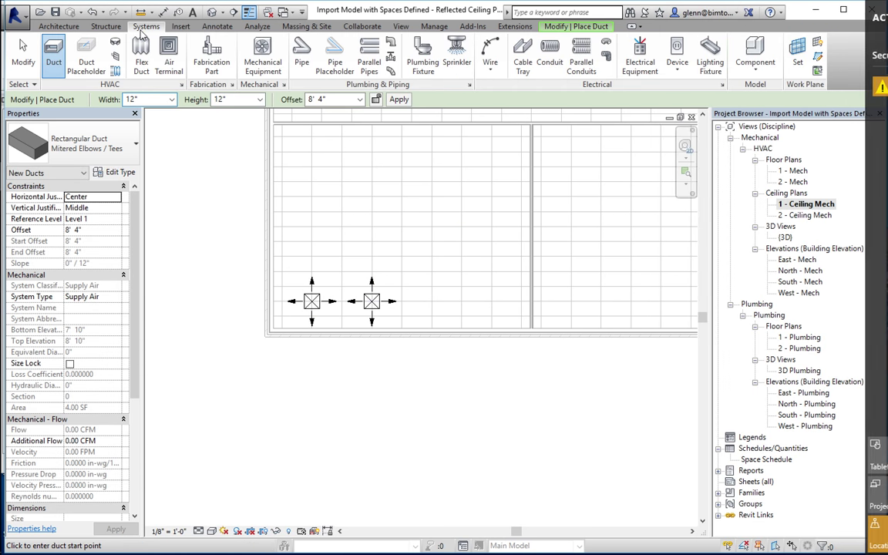
click(169, 57)
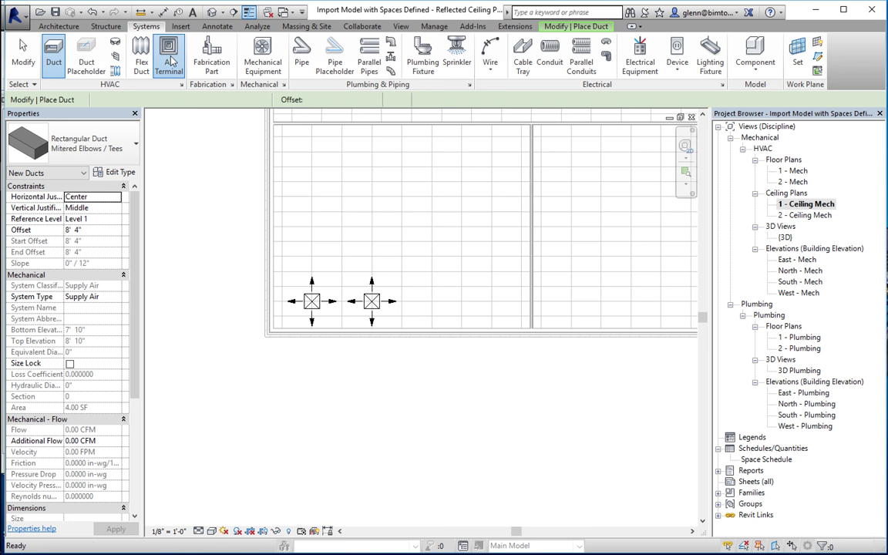
click(432, 301)
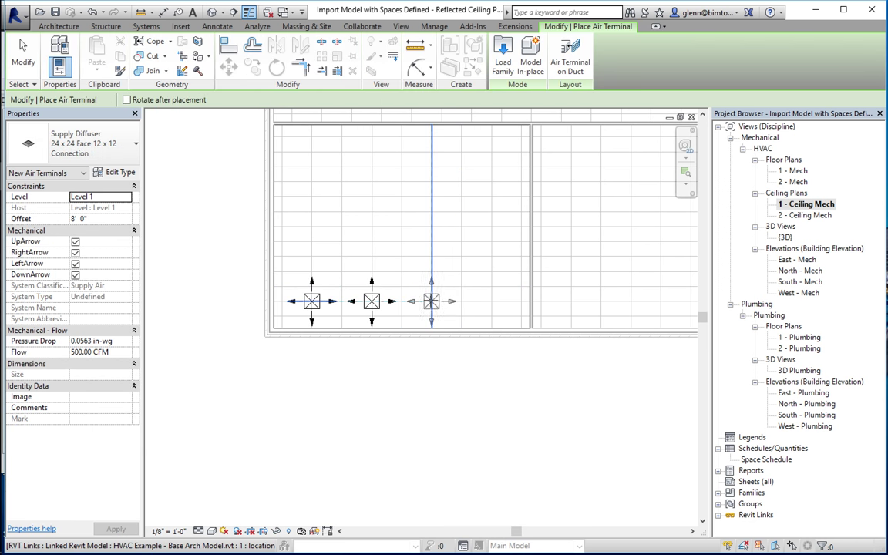
click(492, 300)
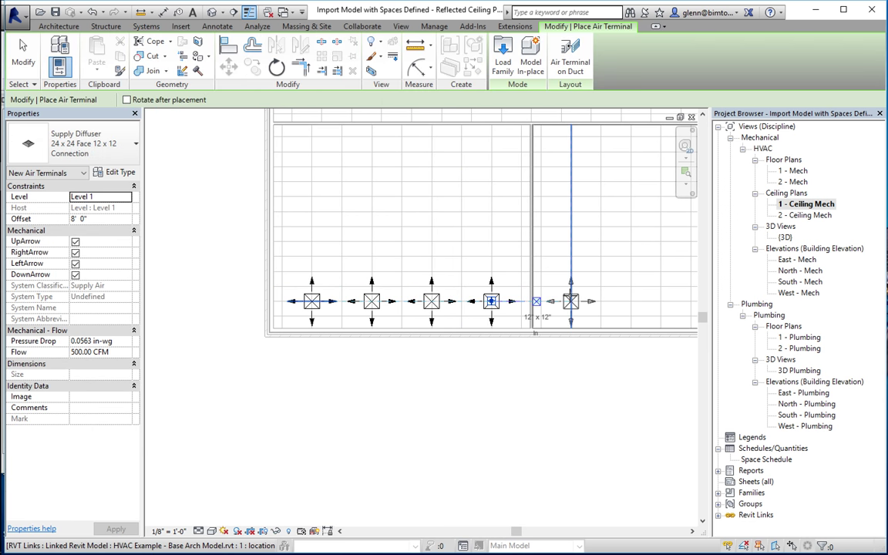
click(571, 300)
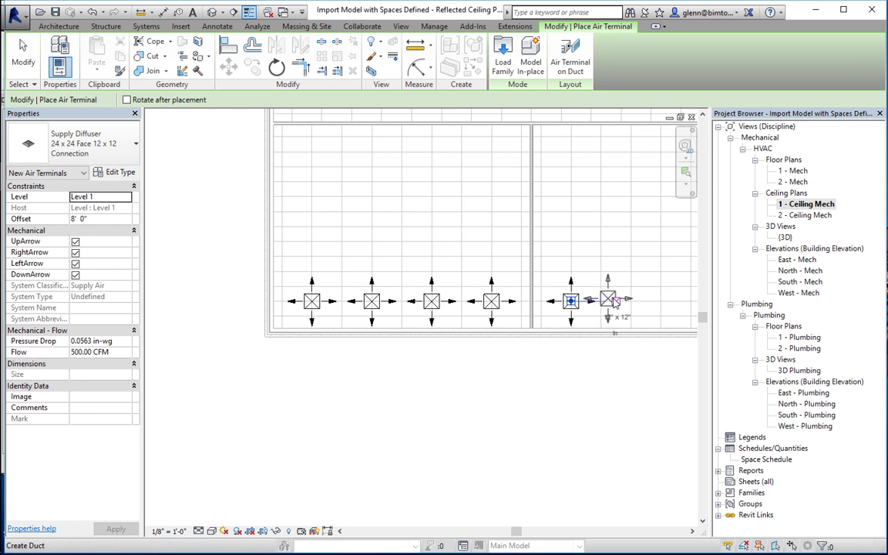
click(631, 300)
key(super+a)
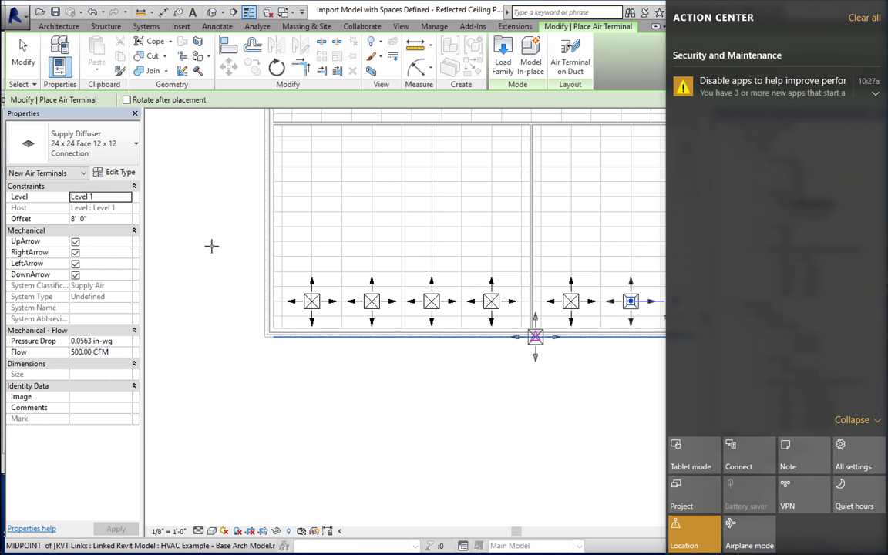
click(23, 54)
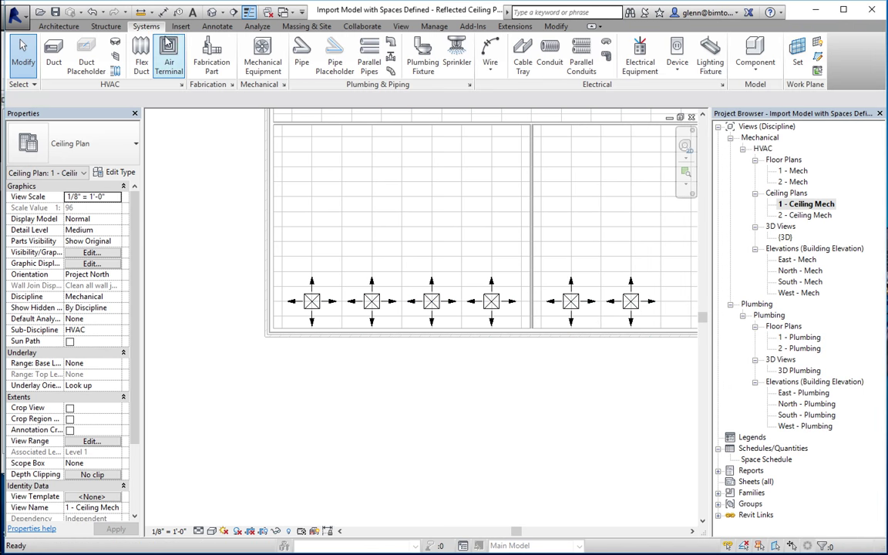
Draw a 12" x 12" rectangular supply duct about 47' 6" long at 8' 4" offset, north of the diffuser row across both rooms
click(54, 54)
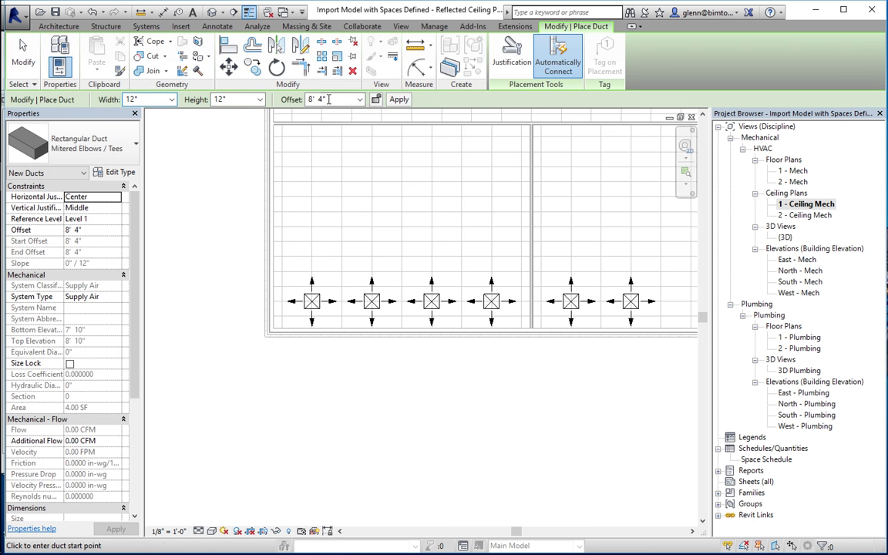
click(325, 262)
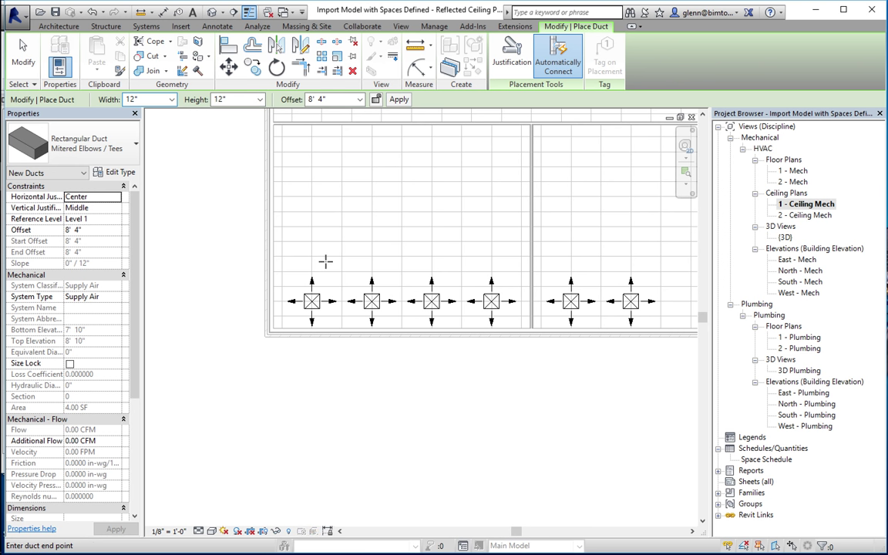
click(680, 255)
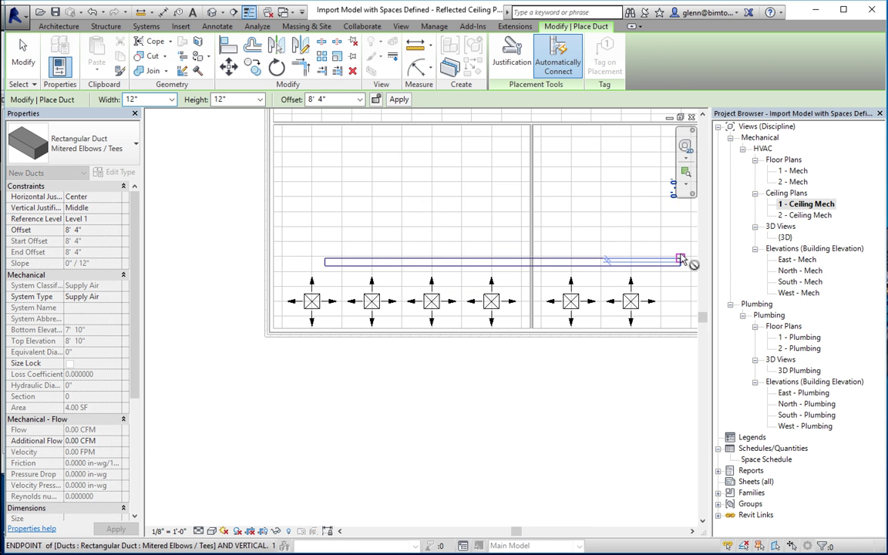
key(super+a)
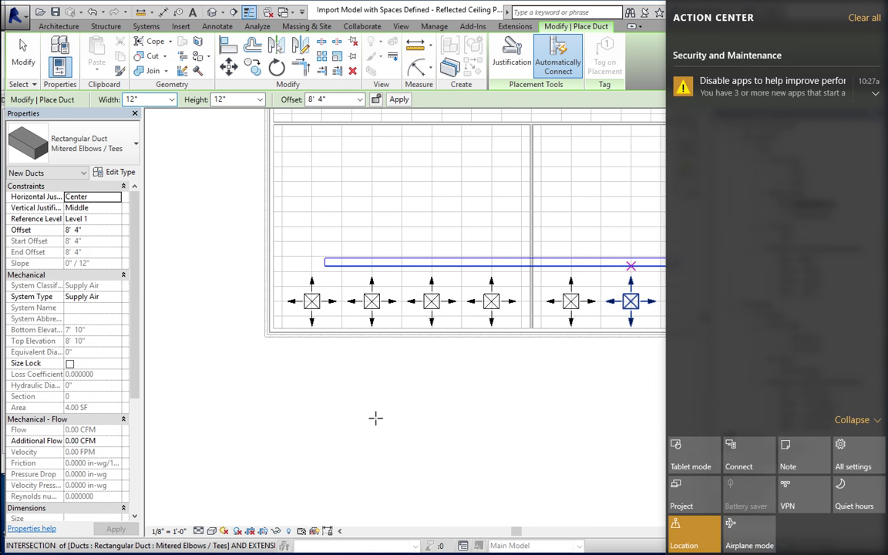
key(super+a)
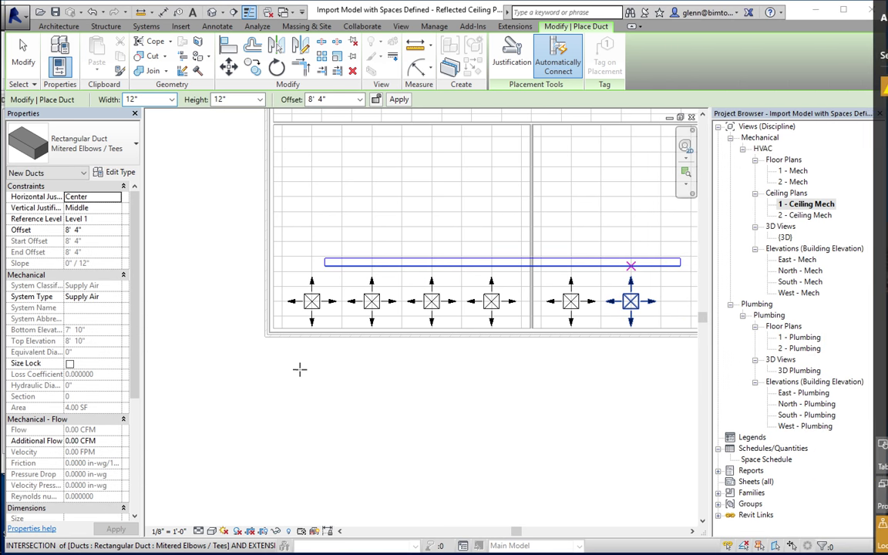
click(28, 59)
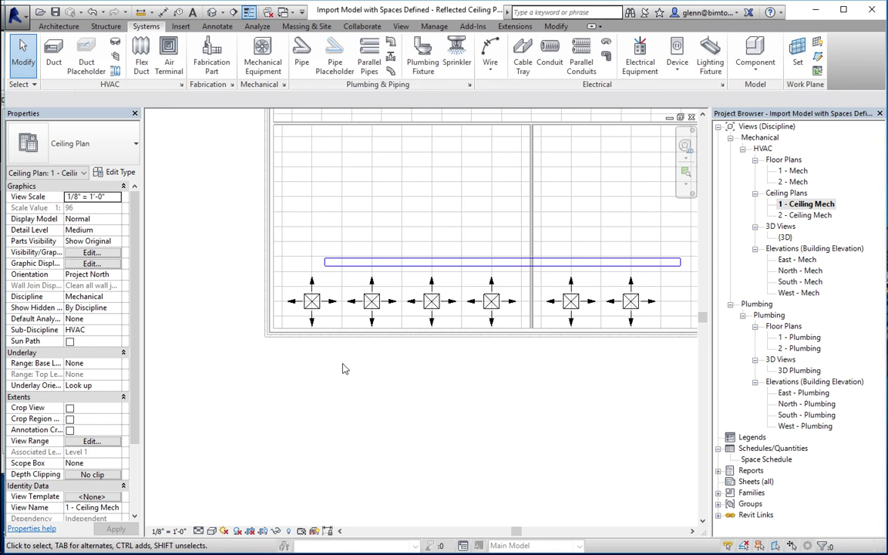
Try to connect the westernmost supply diffuser into the main duct
click(320, 316)
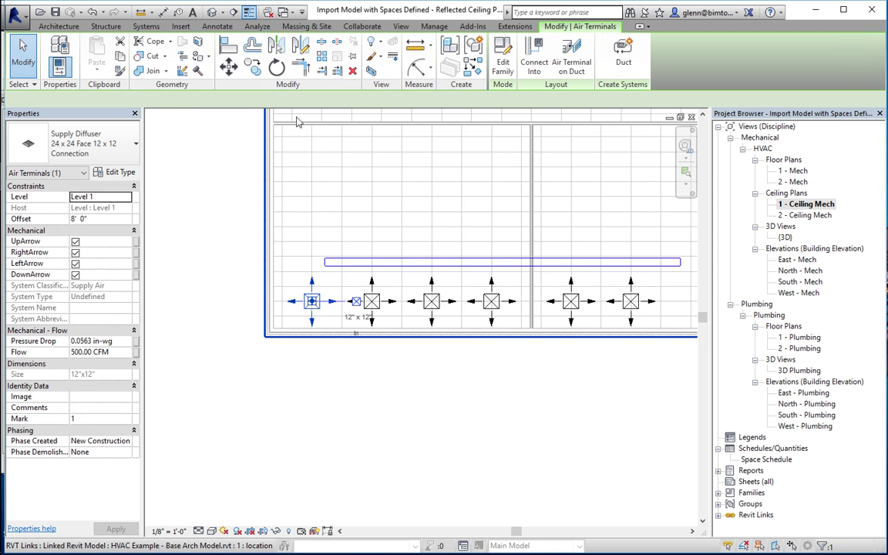
click(534, 58)
click(396, 266)
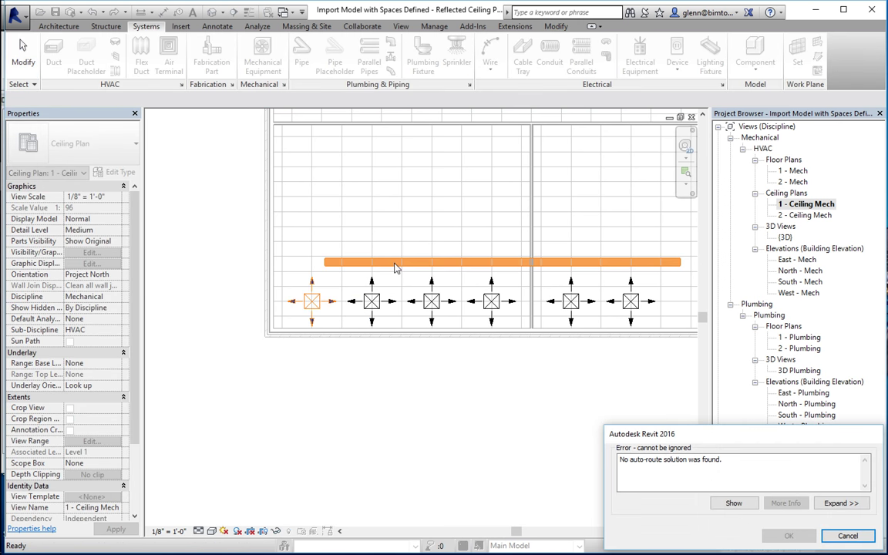
click(848, 535)
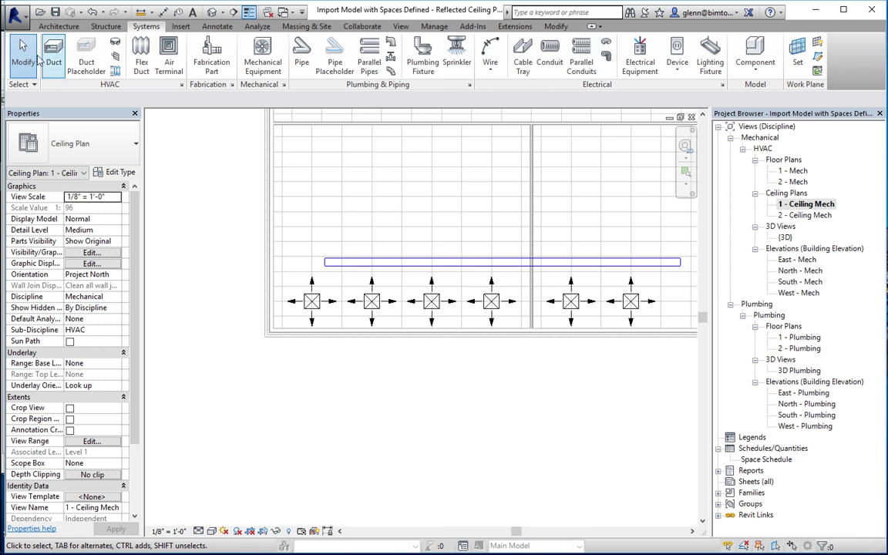
Set the main duct's offset to 12' 0"
click(319, 309)
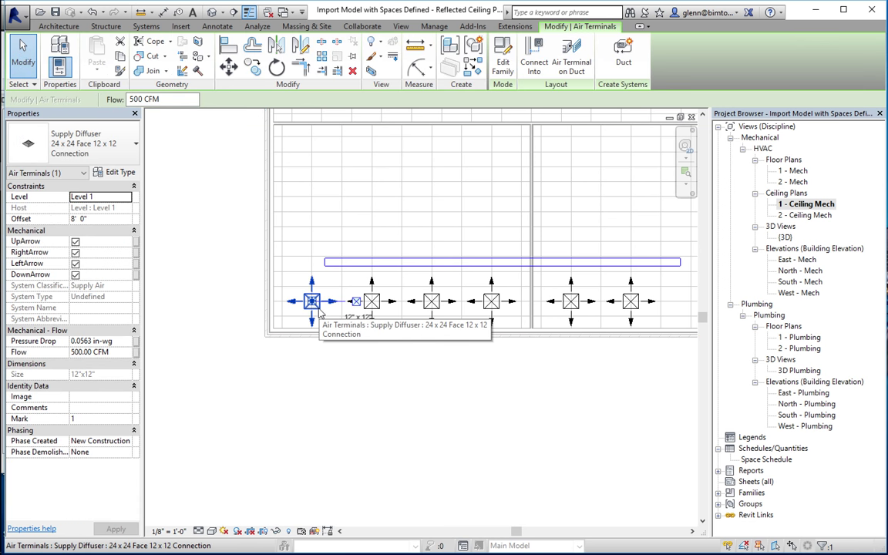
click(343, 267)
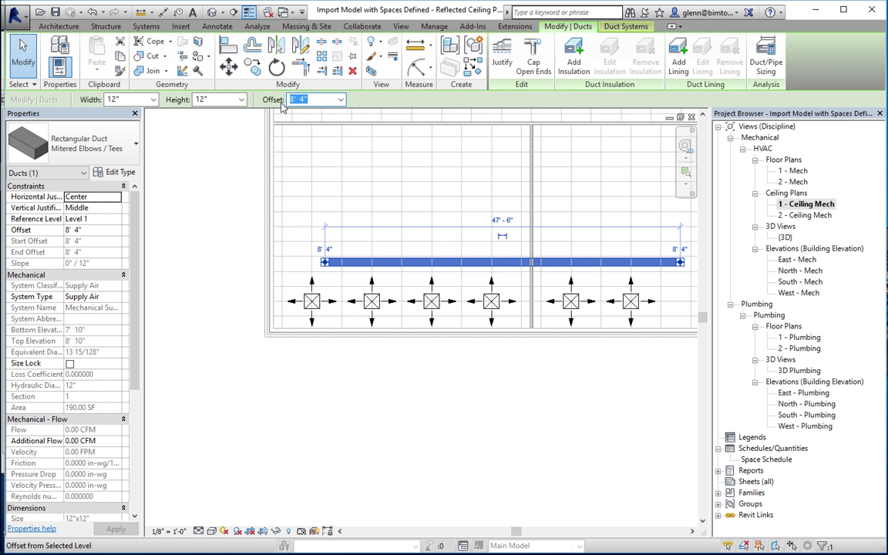
text(12)
key(Return)
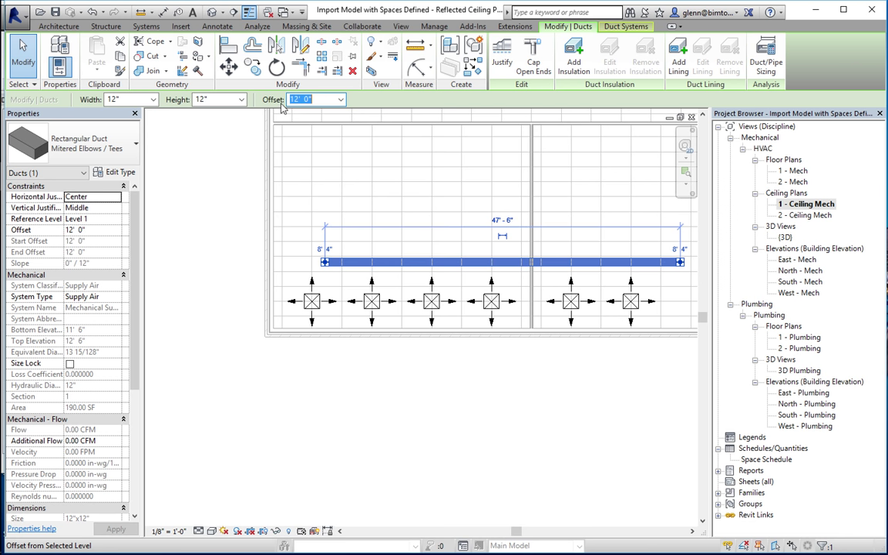
click(212, 295)
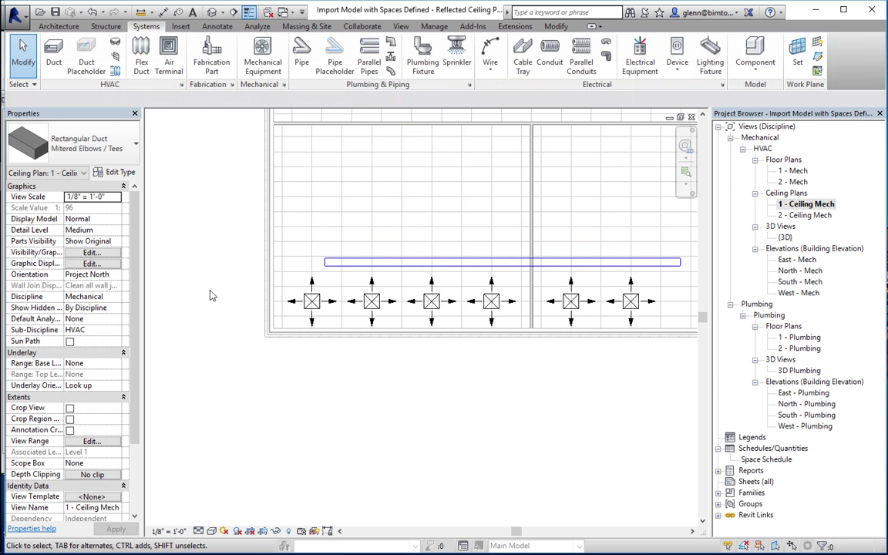
Connect the westernmost supply diffuser into the raised main duct
click(312, 309)
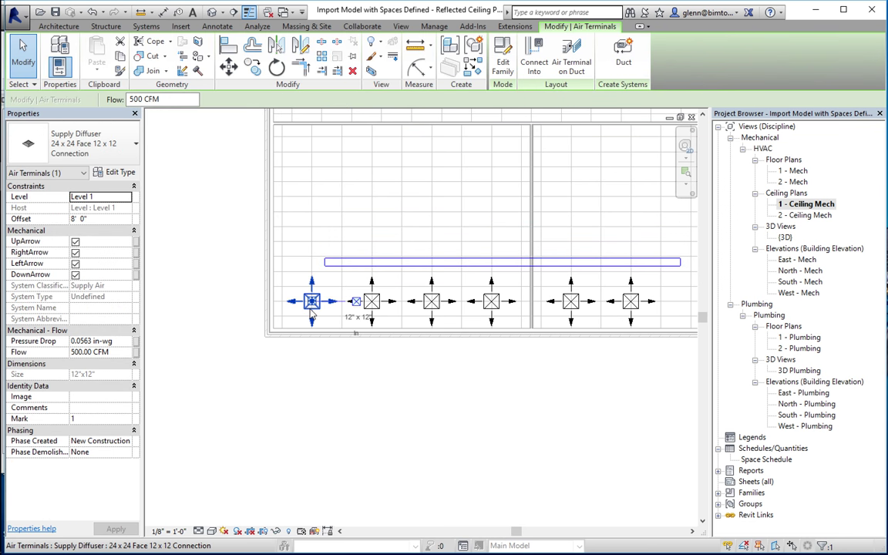
click(535, 46)
click(357, 265)
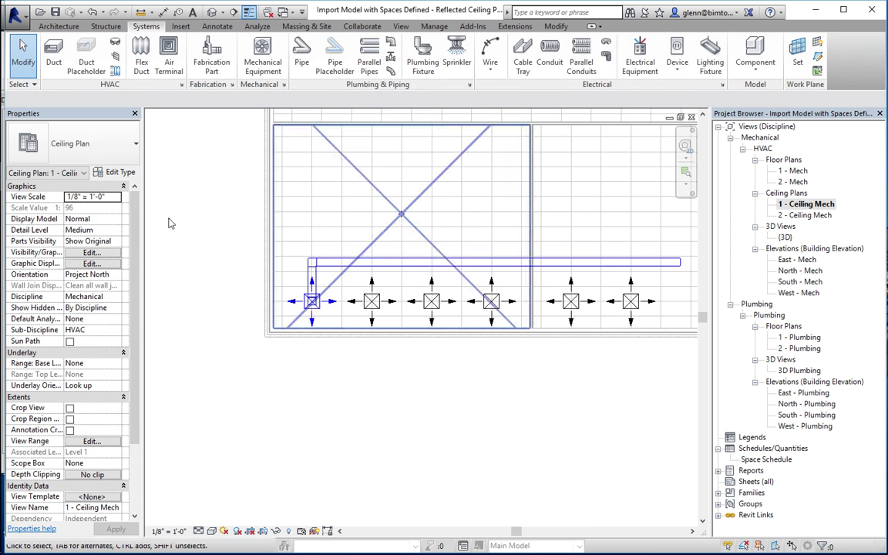
Draw three short 12" x 12" branch ducts at 8' 4" offset, each from just east of the second, third and fourth diffusers into the main duct
click(53, 54)
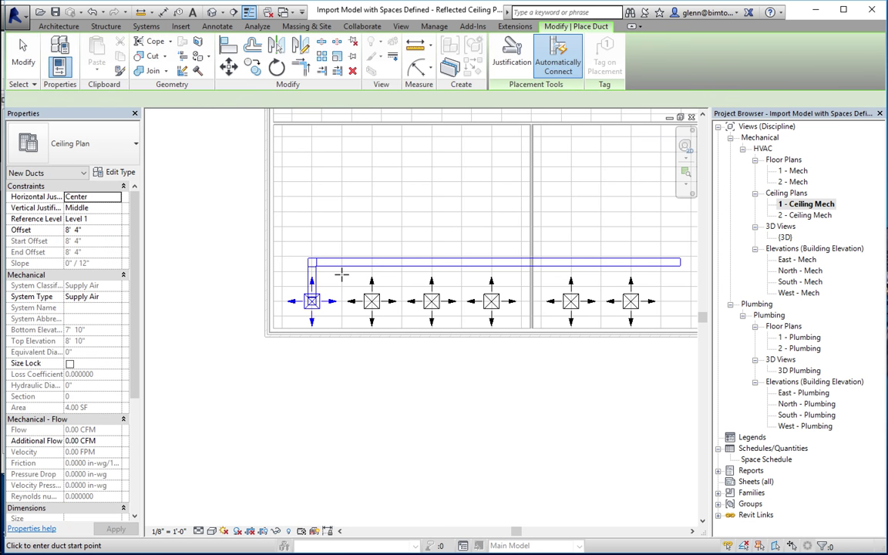
click(388, 285)
click(387, 264)
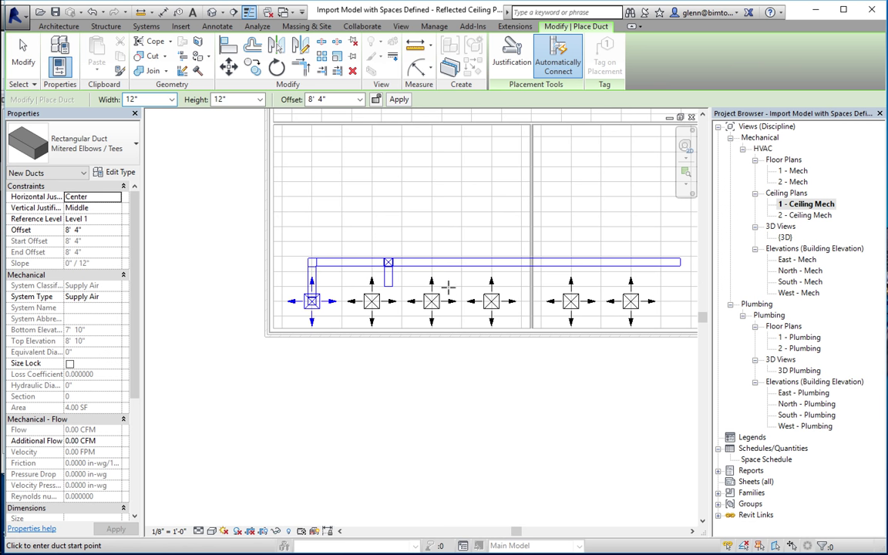
click(449, 263)
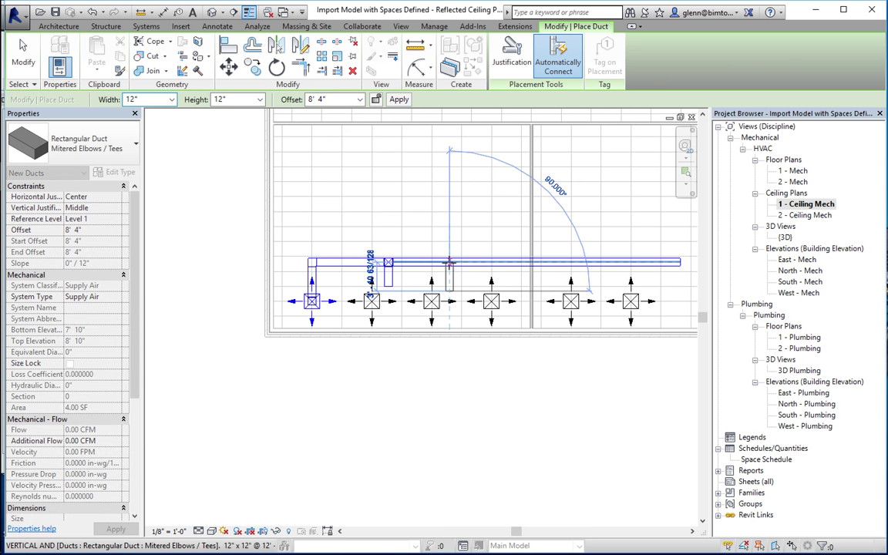
click(505, 291)
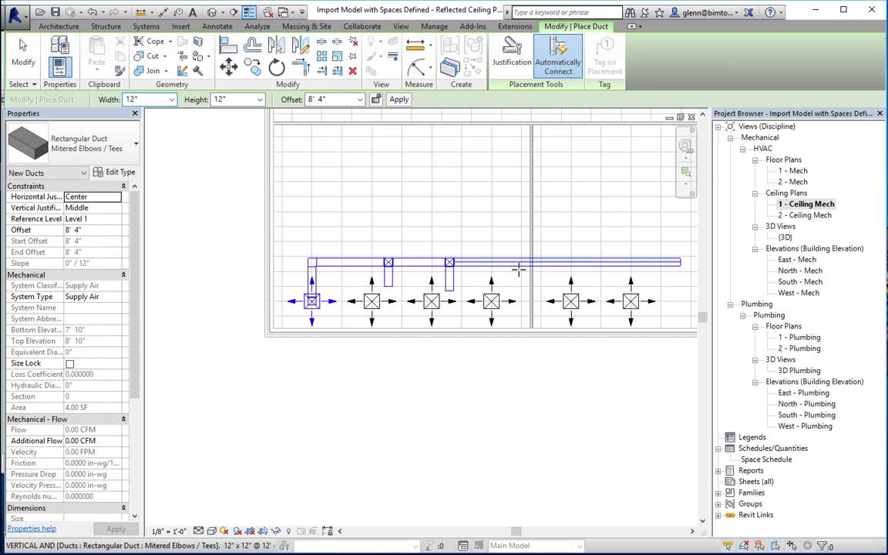
click(519, 266)
Try to draw a branch duct from just east of the fifth diffuser into the main duct
click(566, 278)
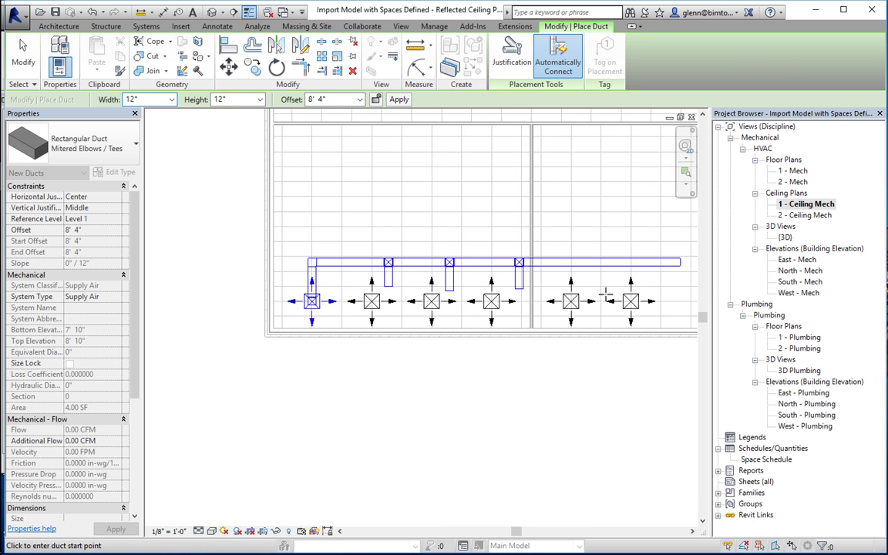
click(578, 263)
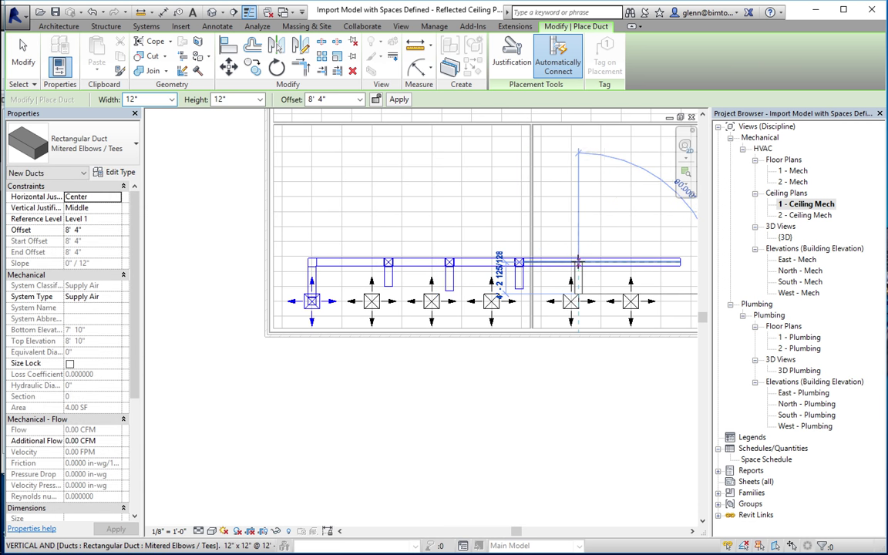
click(578, 151)
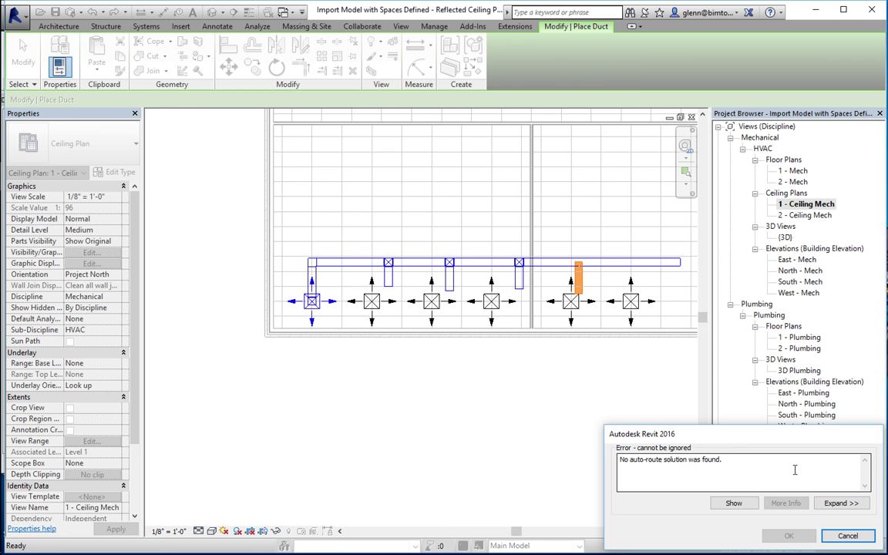
key(Escape)
key(super+a)
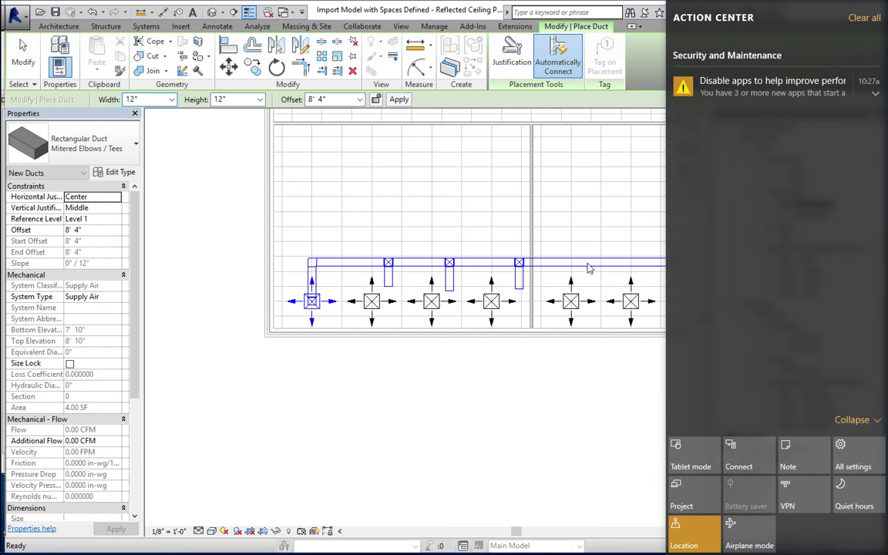
key(super+a)
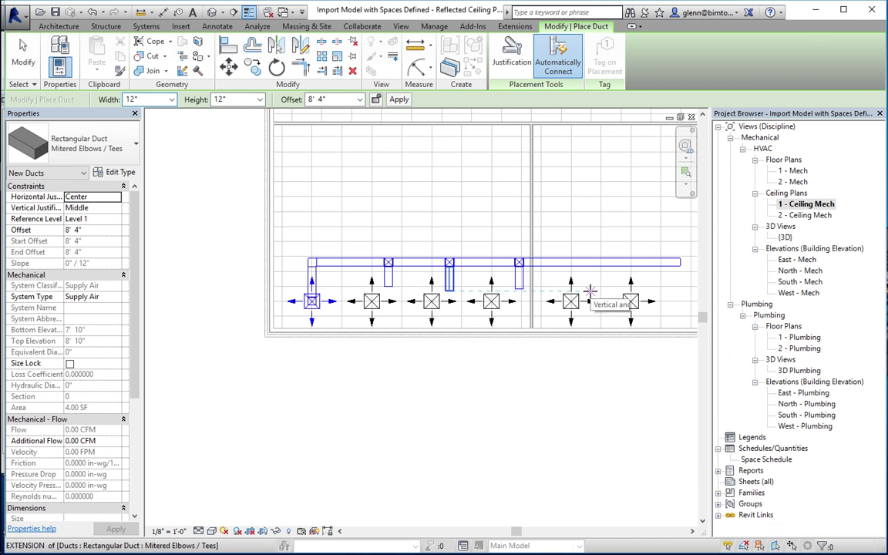
Draw 12" x 12" branch ducts at 8' 4" offset from just east of the two east-room diffusers into the main duct
click(590, 291)
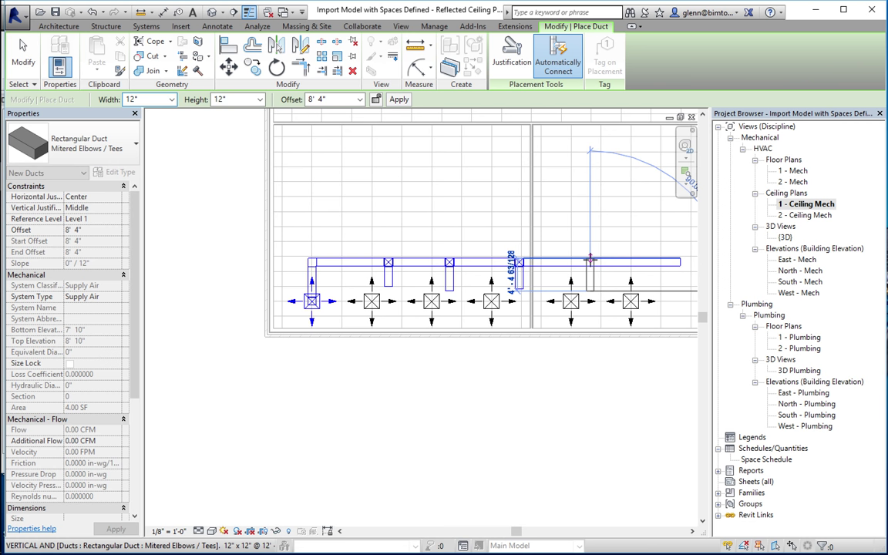
click(648, 266)
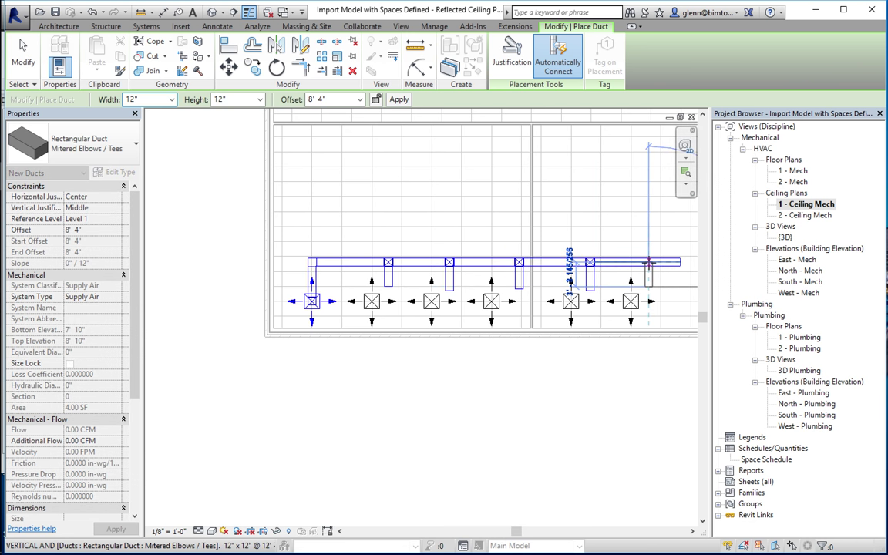
click(648, 266)
key(super+a)
click(23, 54)
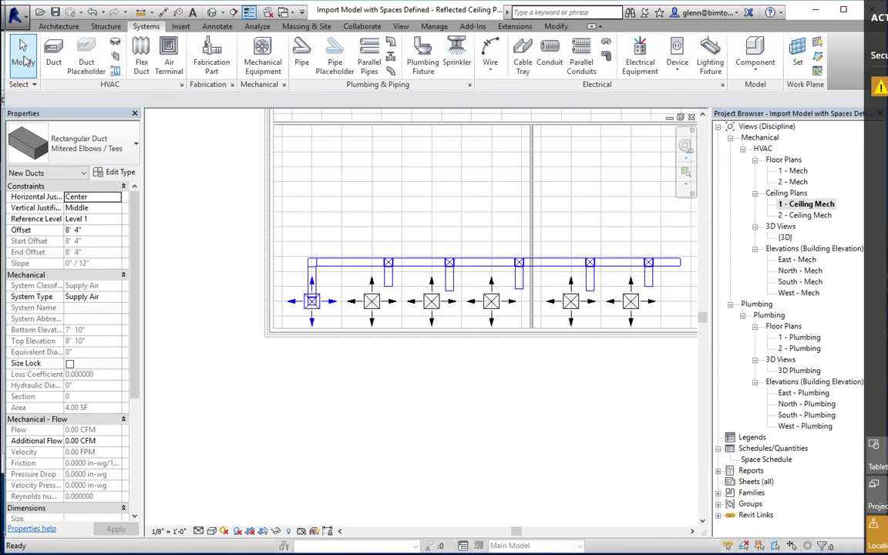
Connect the second, third and fourth diffusers to their branch duct ends with 12" round flex duct
click(141, 55)
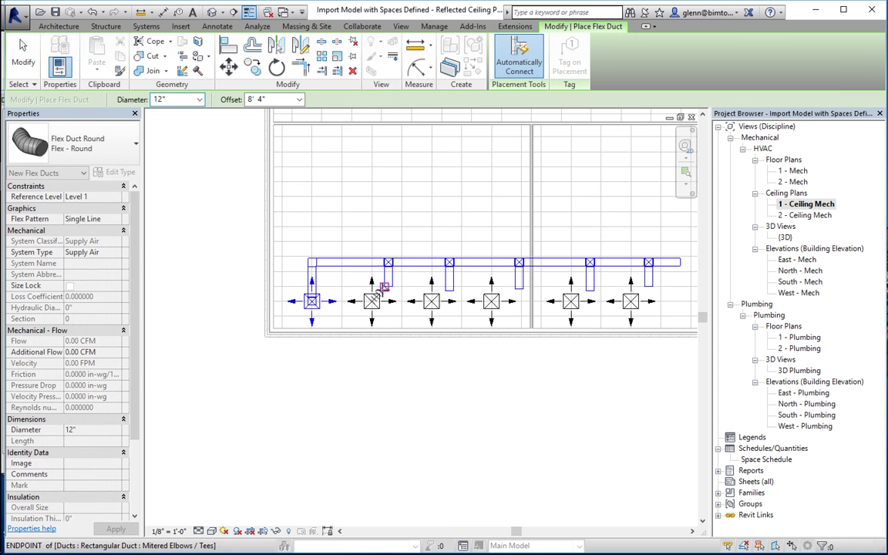
click(387, 287)
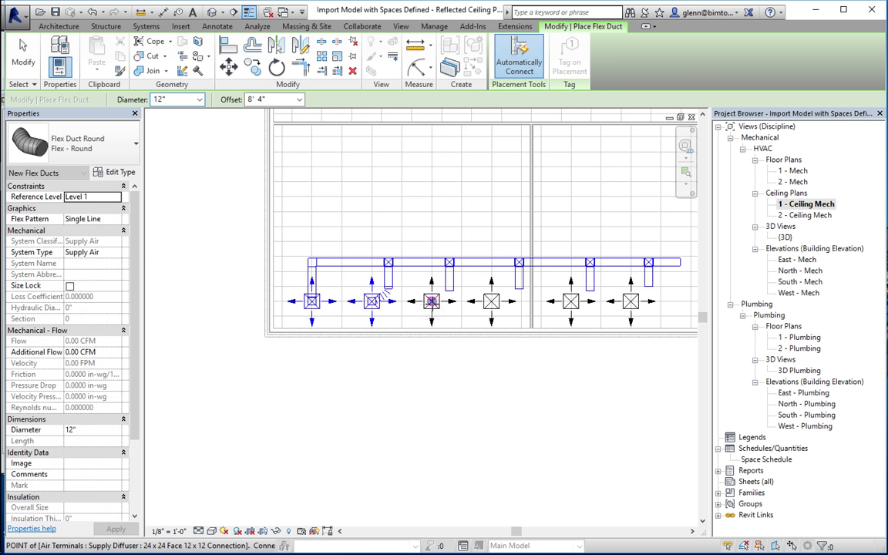
click(438, 294)
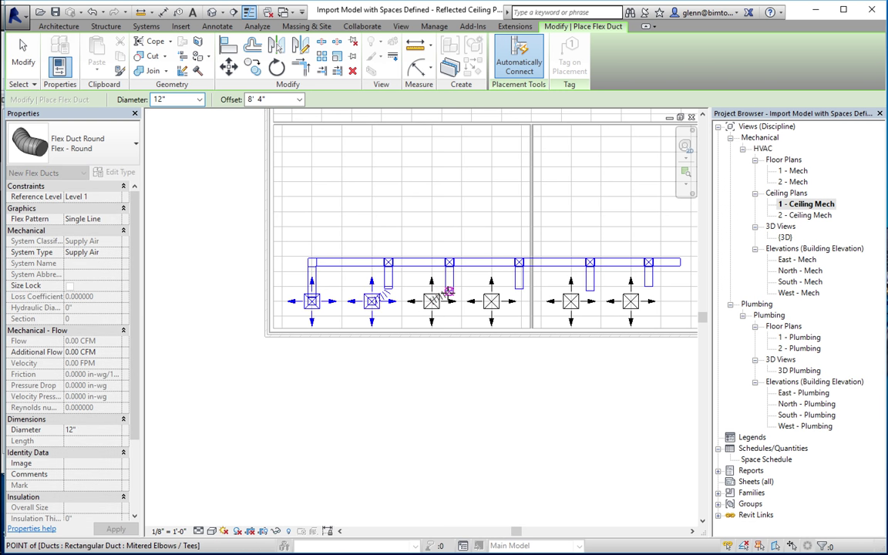
click(449, 288)
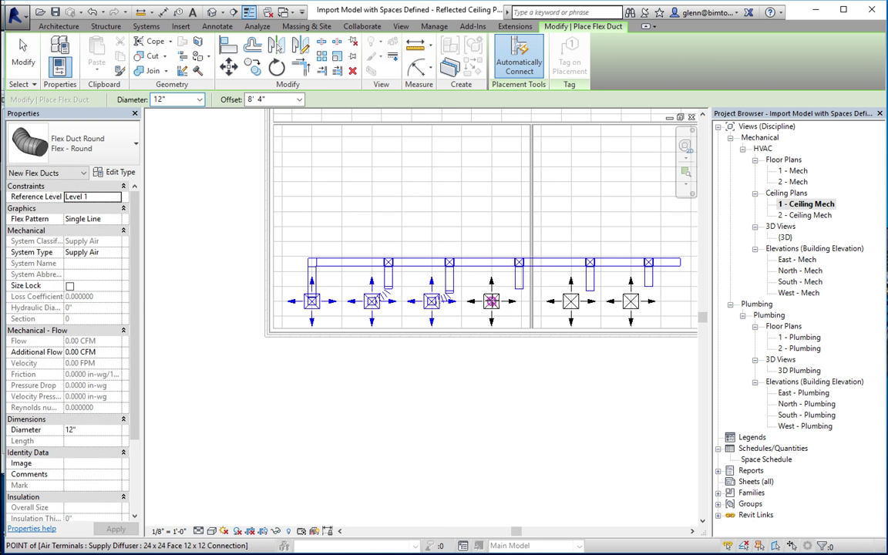
click(491, 301)
click(519, 289)
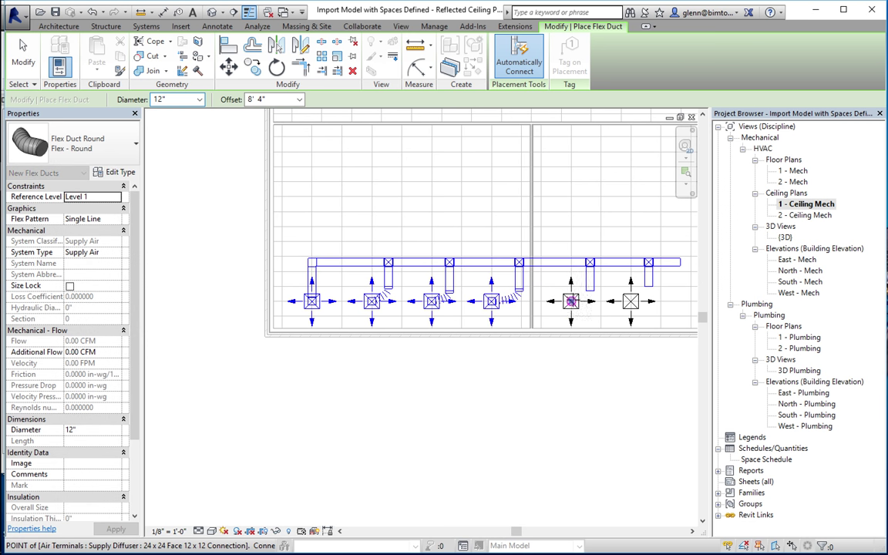
Connect the two east-room diffusers to their branch duct ends with 12" round flex duct
click(571, 300)
click(590, 288)
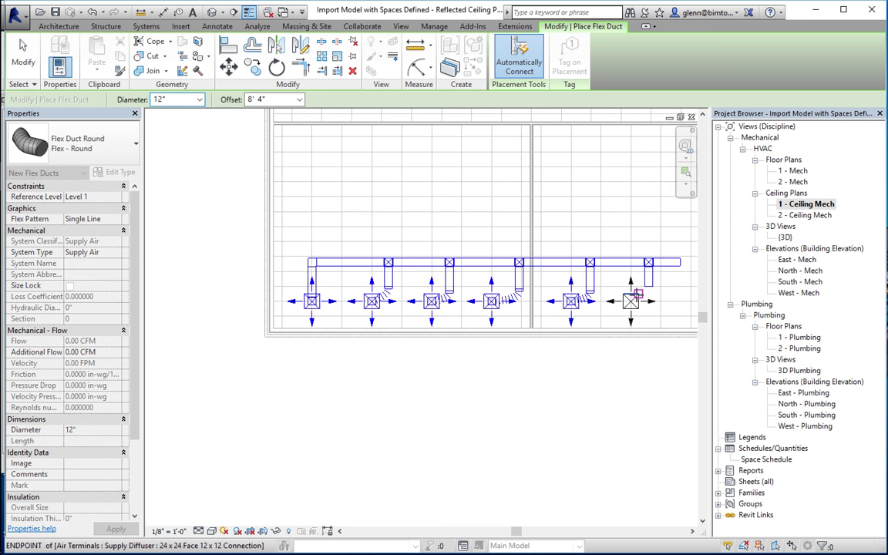
click(637, 293)
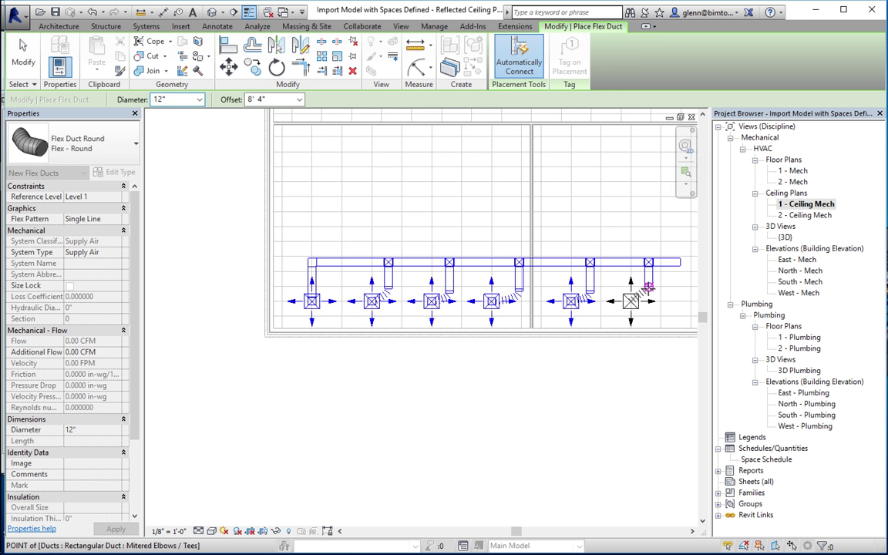
click(648, 288)
key(super+a)
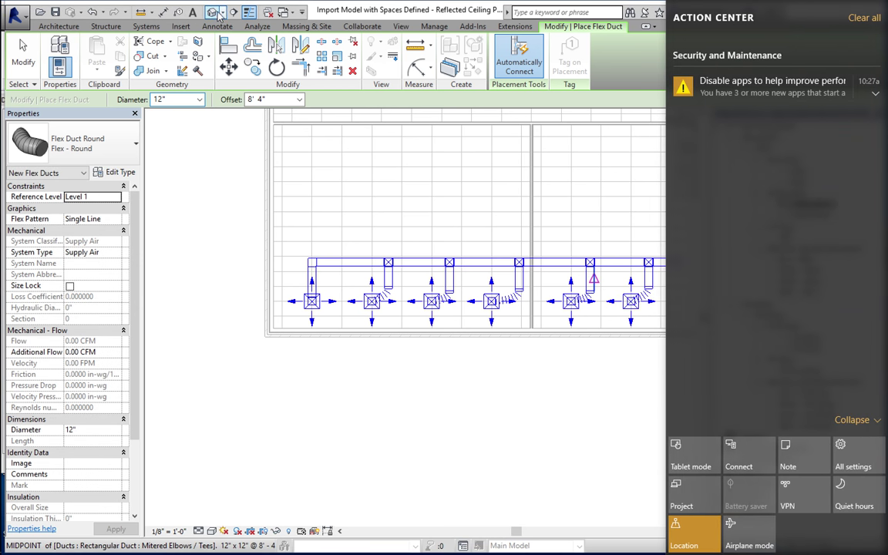
Open the default 3D view and zoom in on the supply duct run
click(217, 15)
click(214, 14)
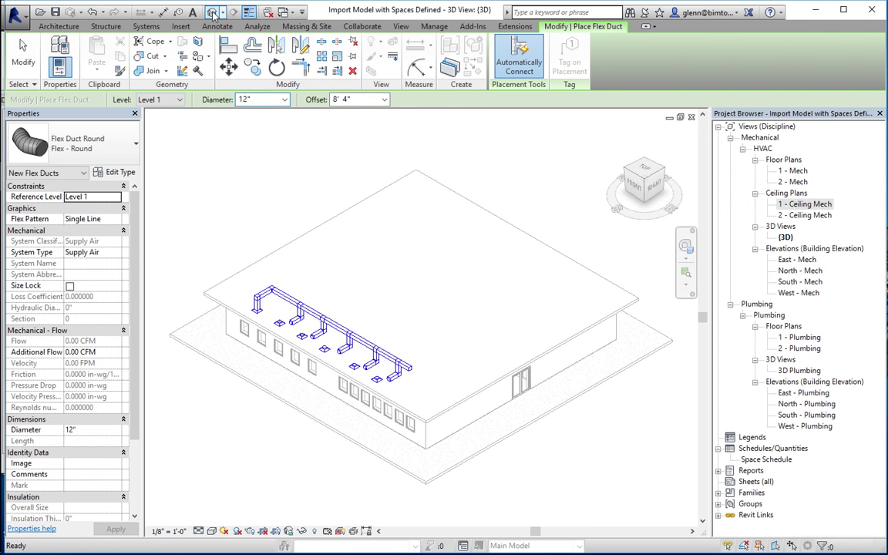
click(685, 271)
drag(210, 248, 416, 414)
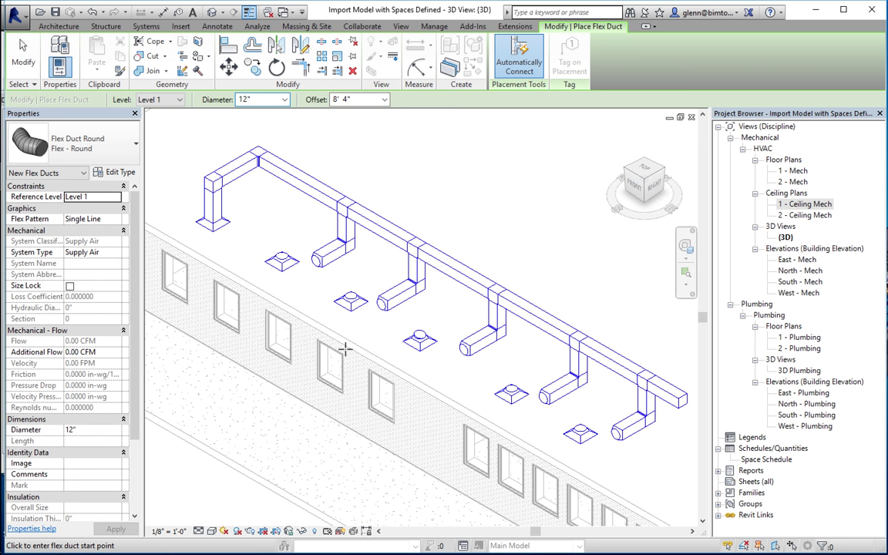
Select the entire supply duct network and inspect the flow and pressure of its main duct sections with the System Inspector
click(34, 57)
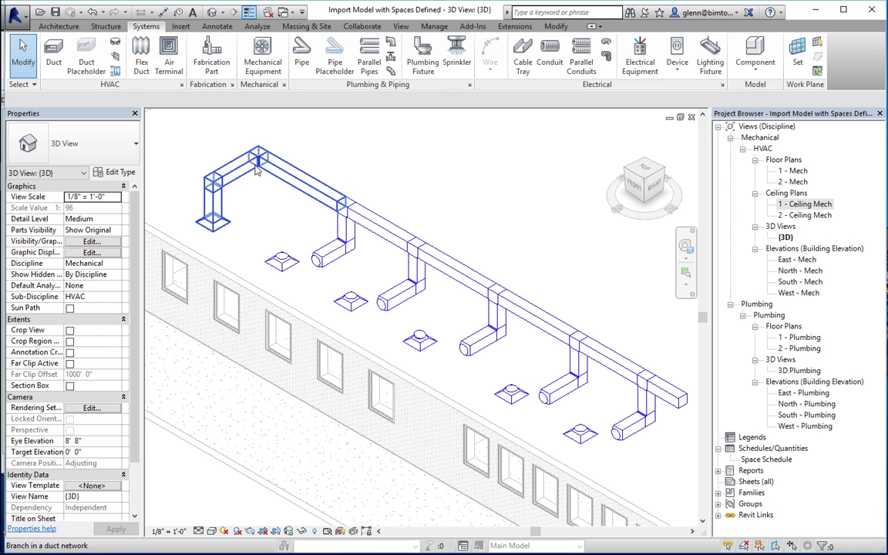
key(Tab)
key(Tab)
key(Tab)
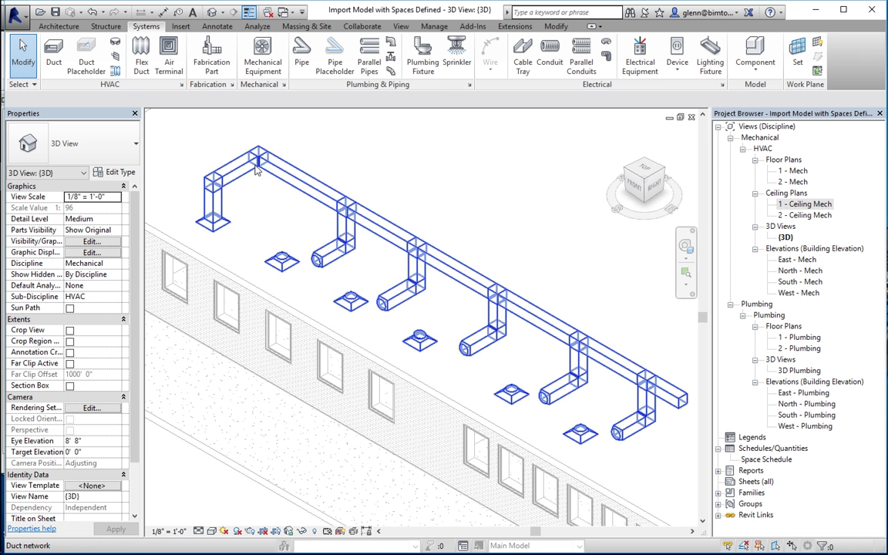
click(256, 171)
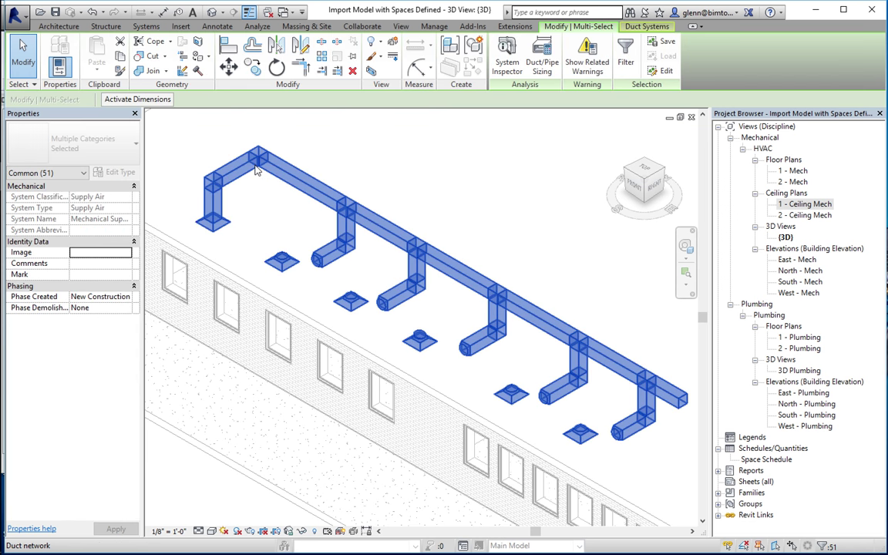
click(517, 73)
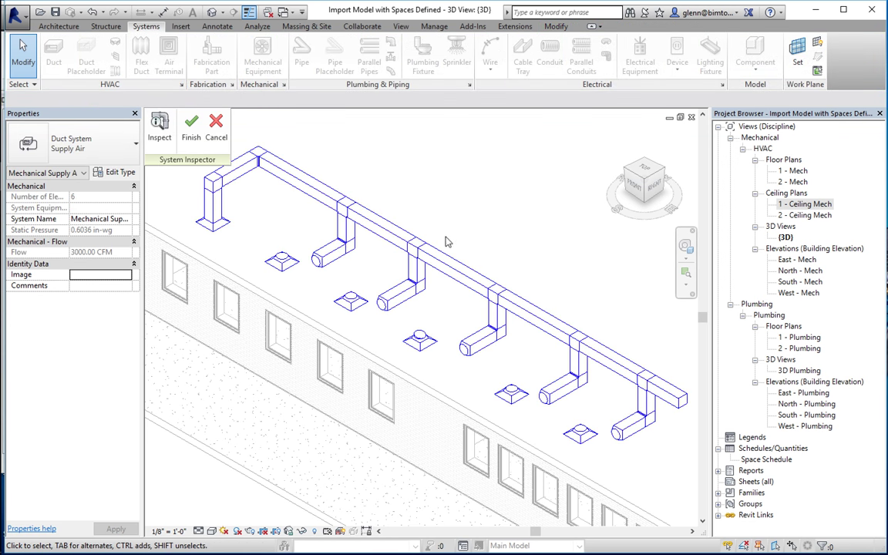
click(160, 127)
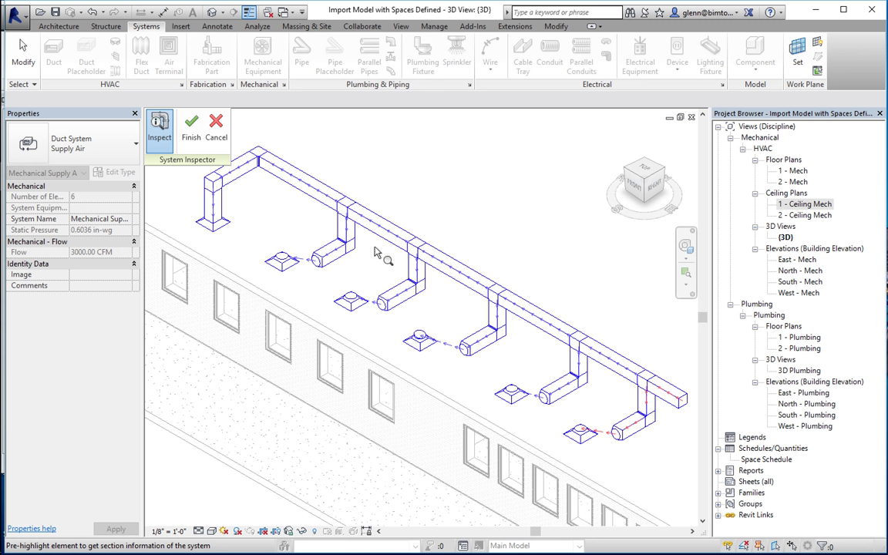
mouse_move(254, 172)
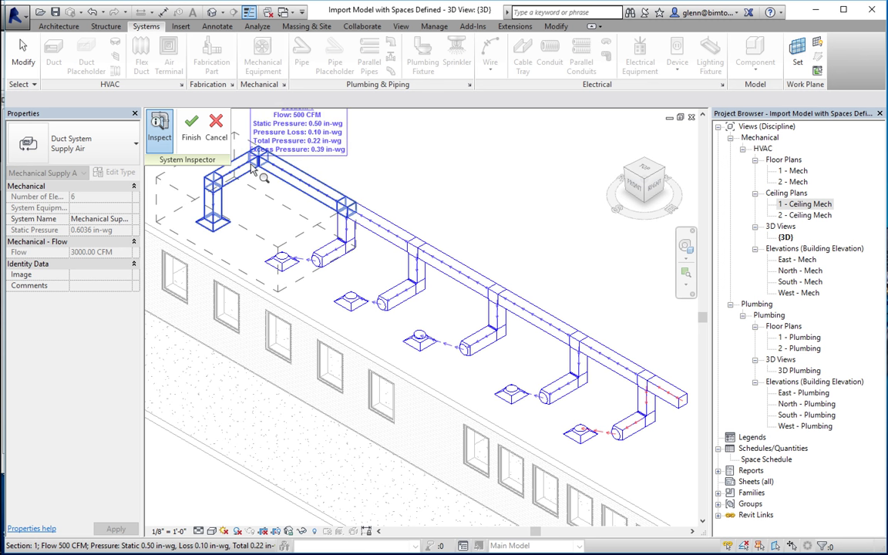
mouse_move(369, 236)
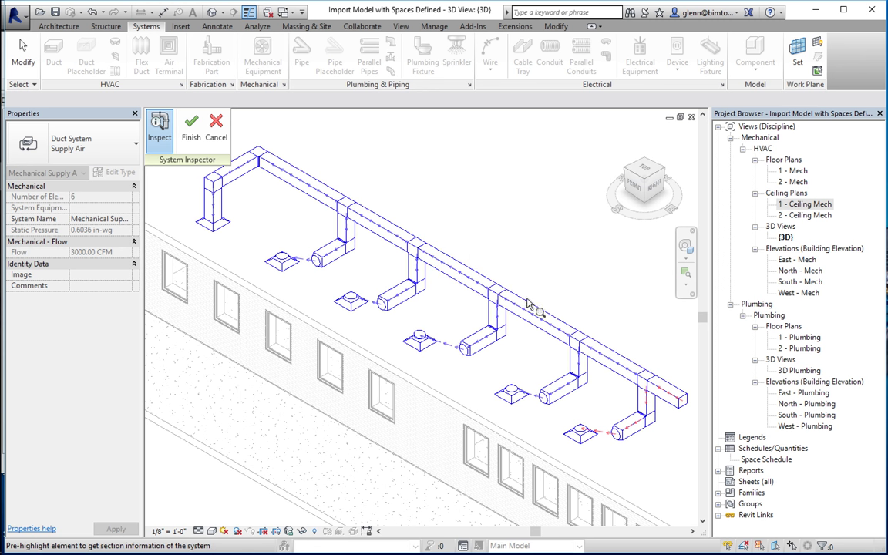
mouse_move(604, 357)
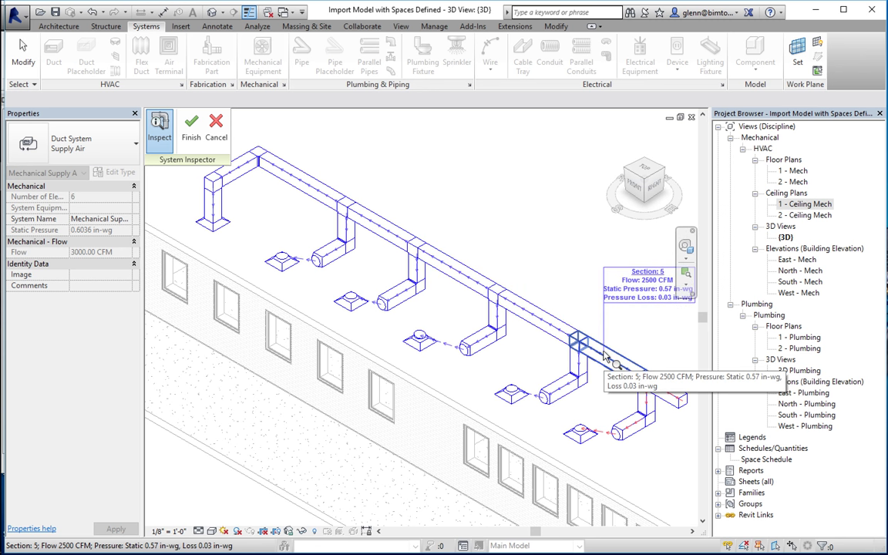
mouse_move(644, 390)
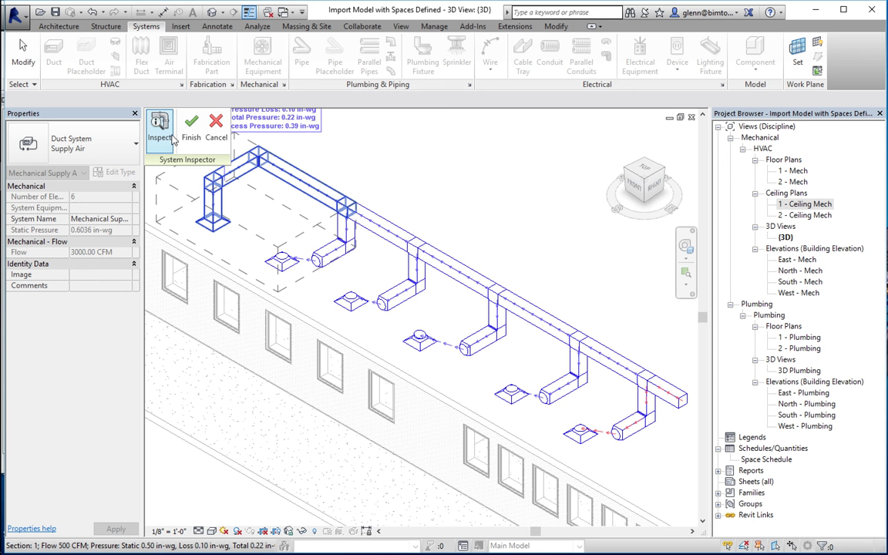
click(191, 133)
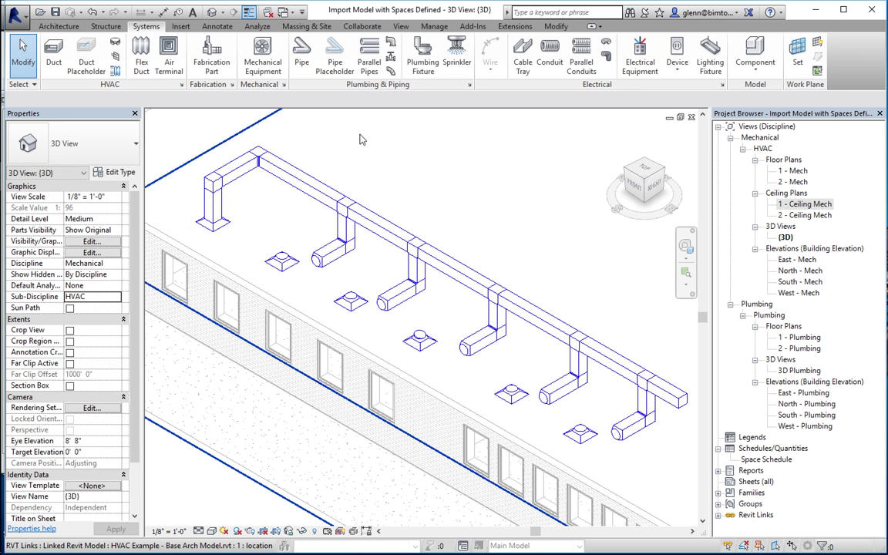
Select the entire supply duct network and size it by velocity only at 1000 FPM, using calculated branch sizes
key(Tab)
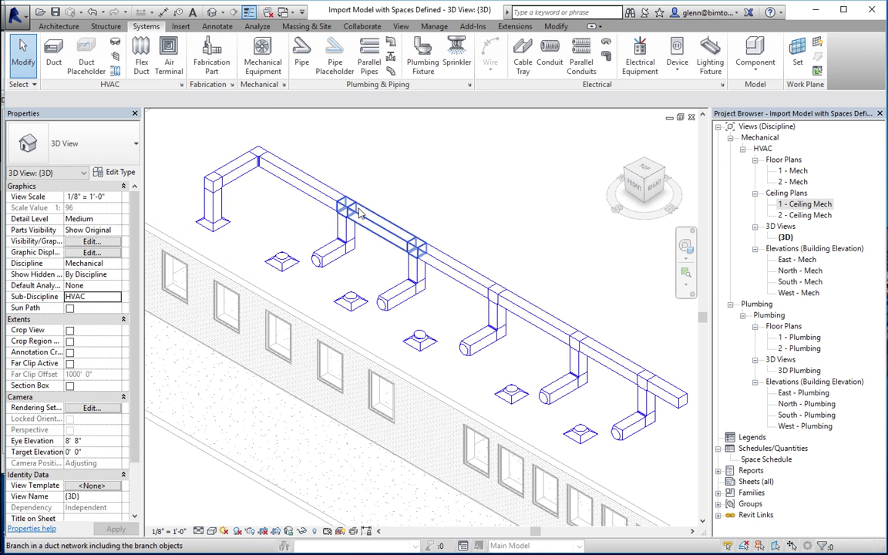
key(Tab)
click(358, 214)
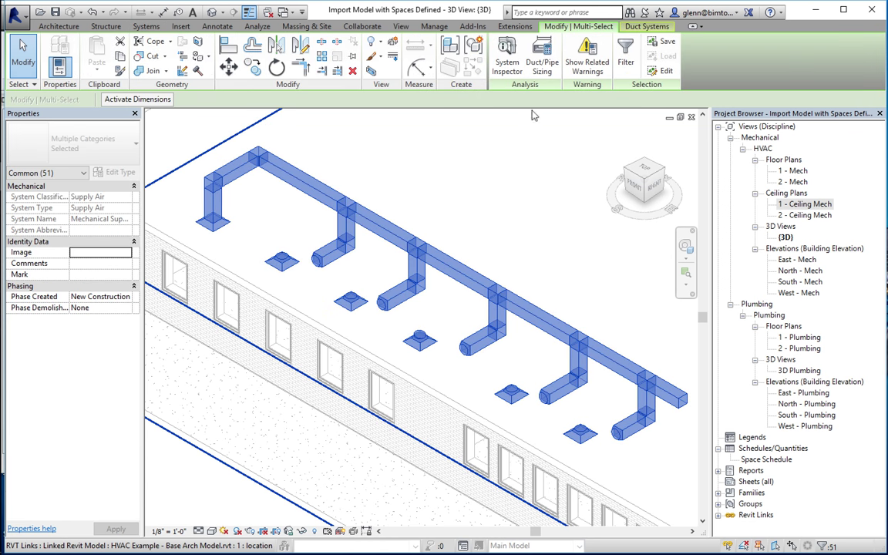
click(544, 63)
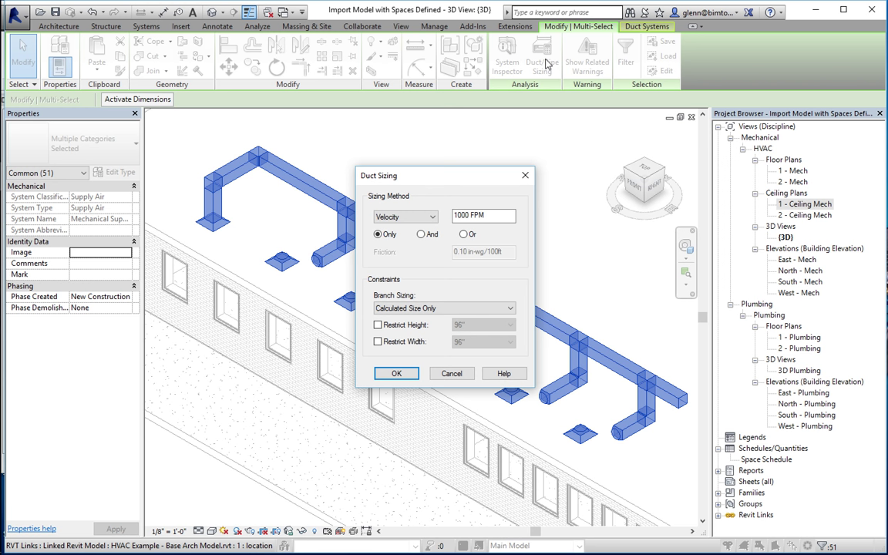
double_click(461, 215)
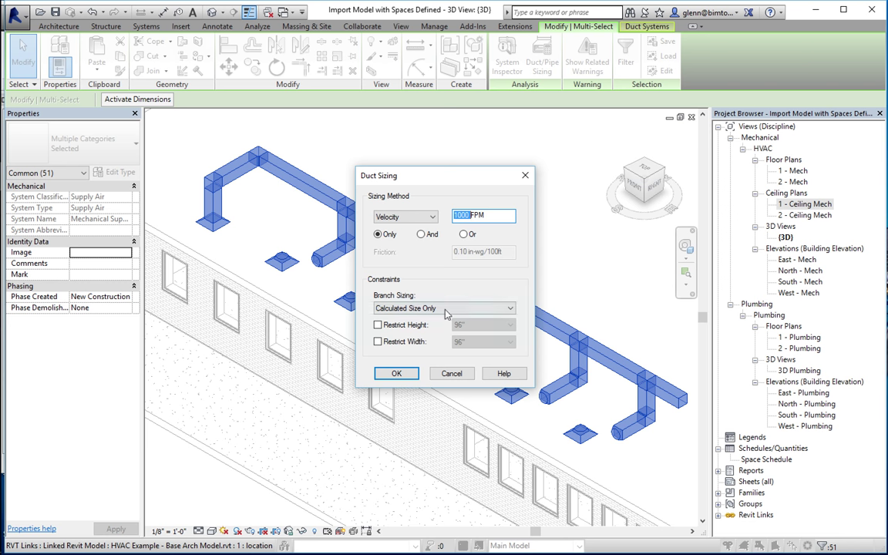
click(397, 372)
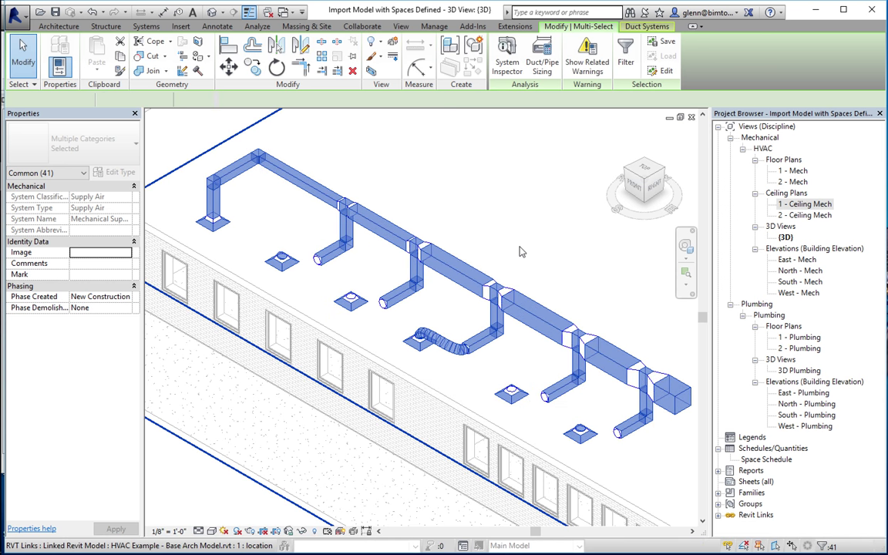
click(470, 227)
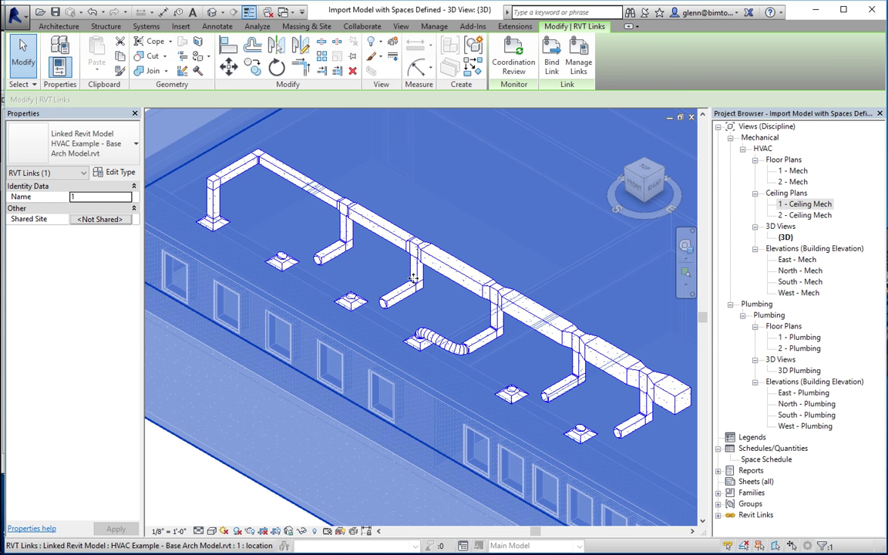
Check the 17" main duct beside the flex-connected branch and set its tee's width and height to 17"
click(682, 290)
drag(440, 263, 530, 378)
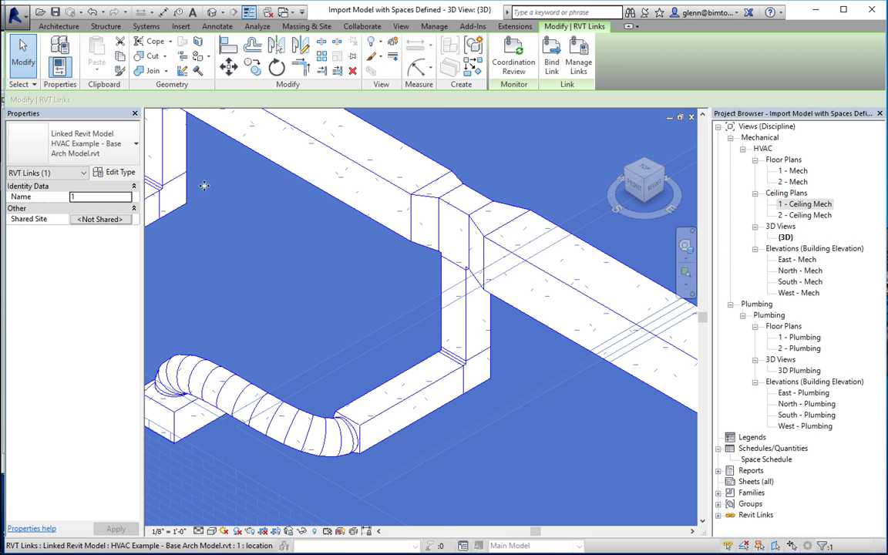
key(Escape)
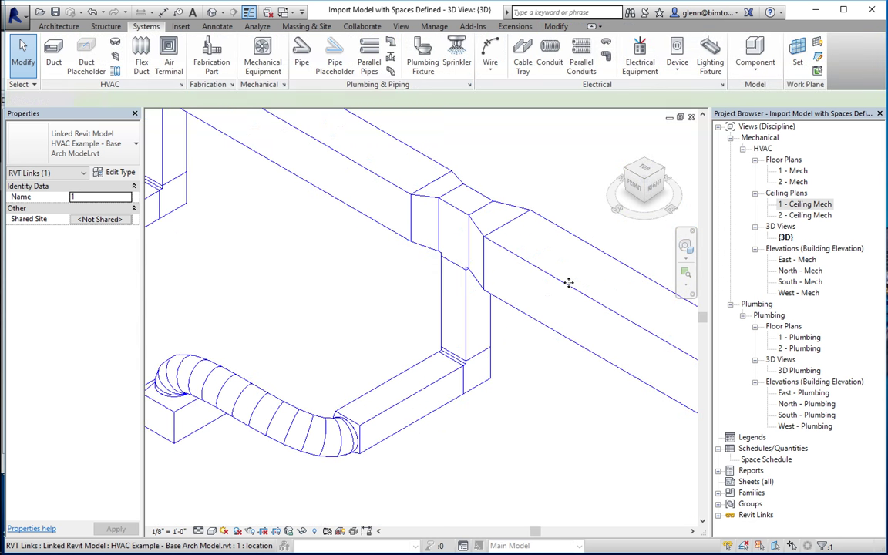
click(566, 286)
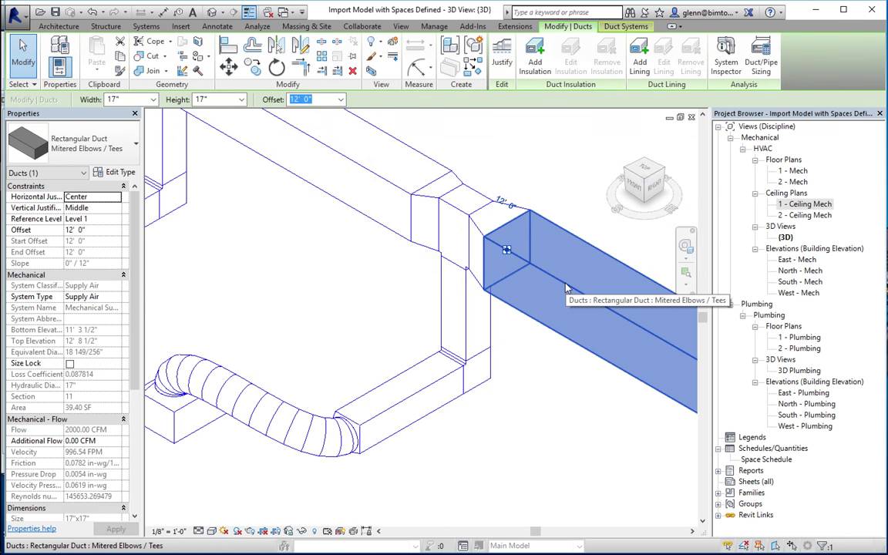
click(461, 222)
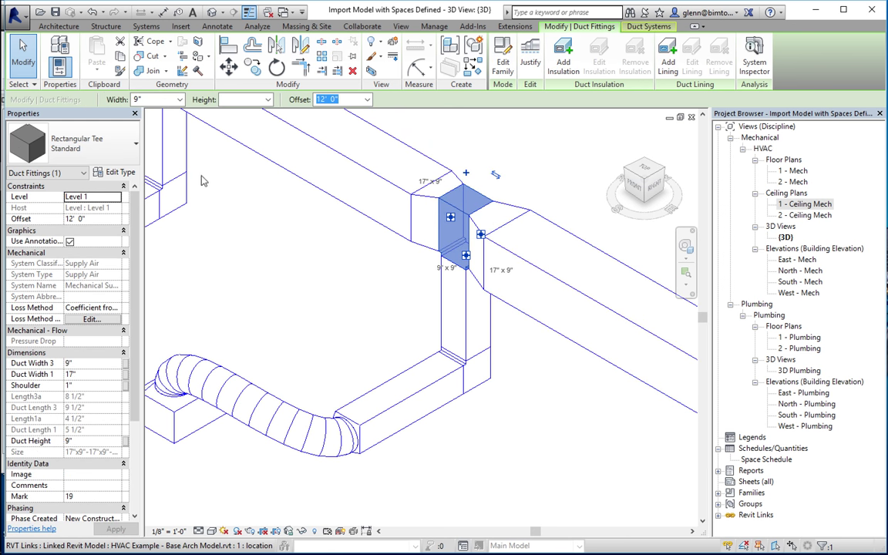
click(158, 99)
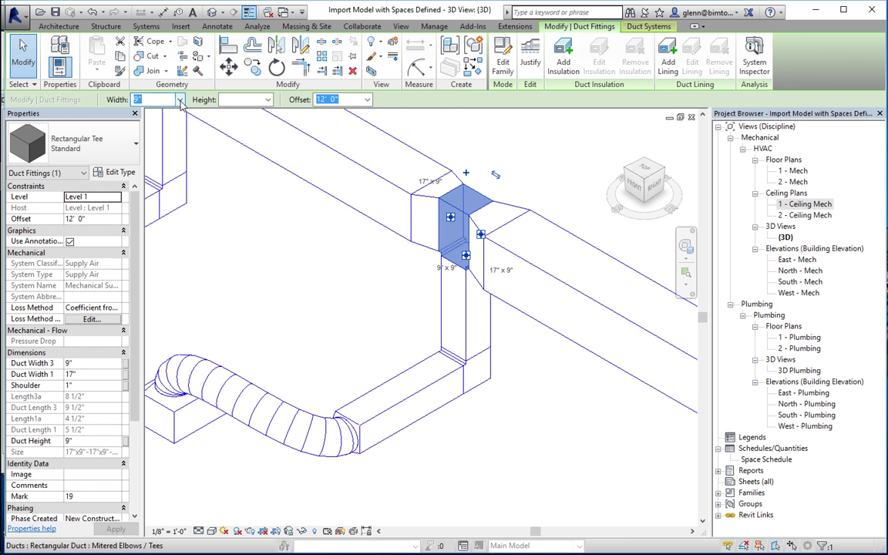
click(179, 100)
click(255, 147)
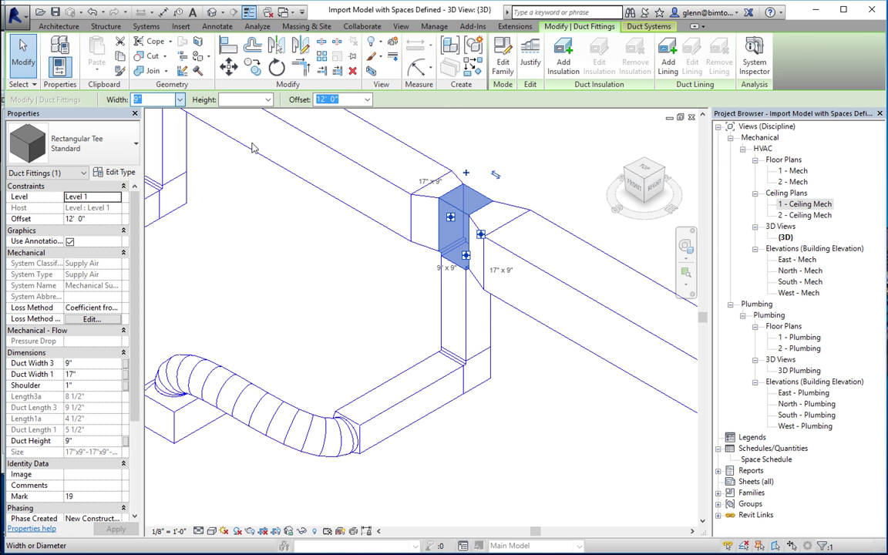
click(243, 100)
click(267, 99)
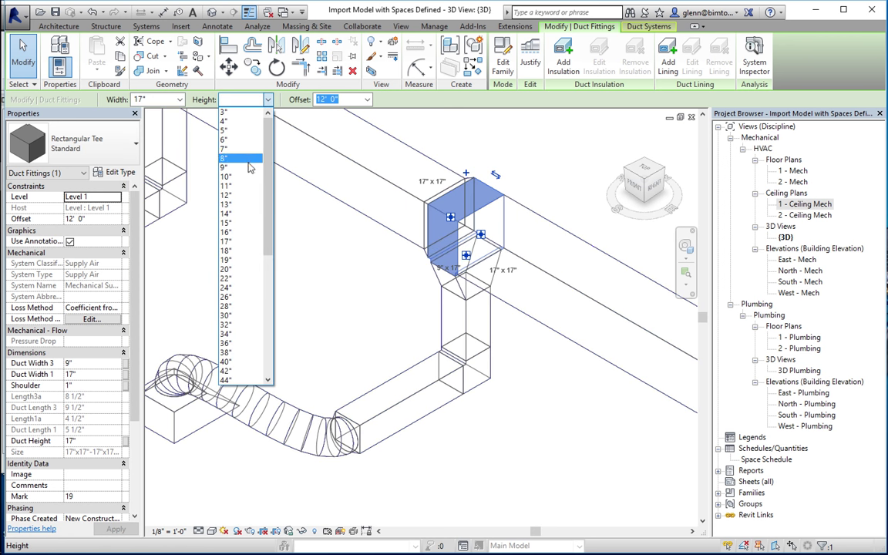
click(241, 242)
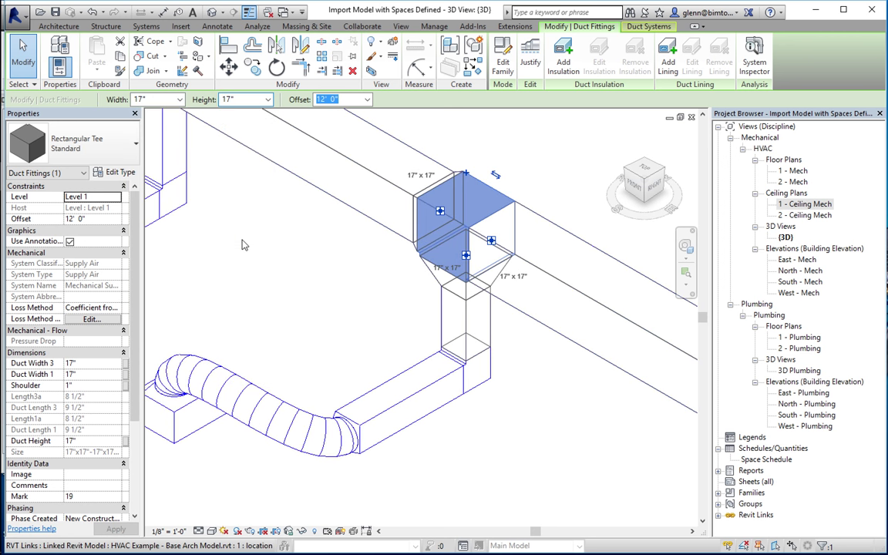
click(254, 253)
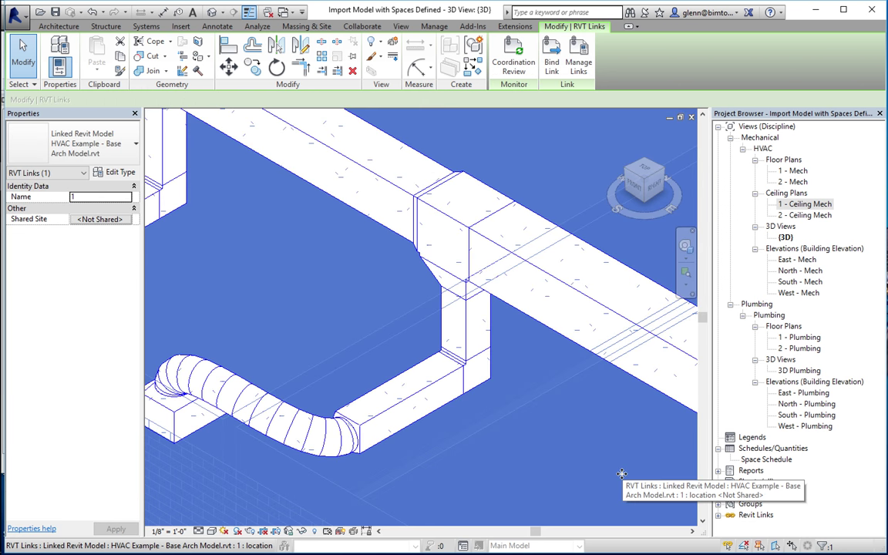
Check the size of the 19" main duct section and enlarge its adjoining tee to 19" x 19"
scroll(622, 473, down, 2)
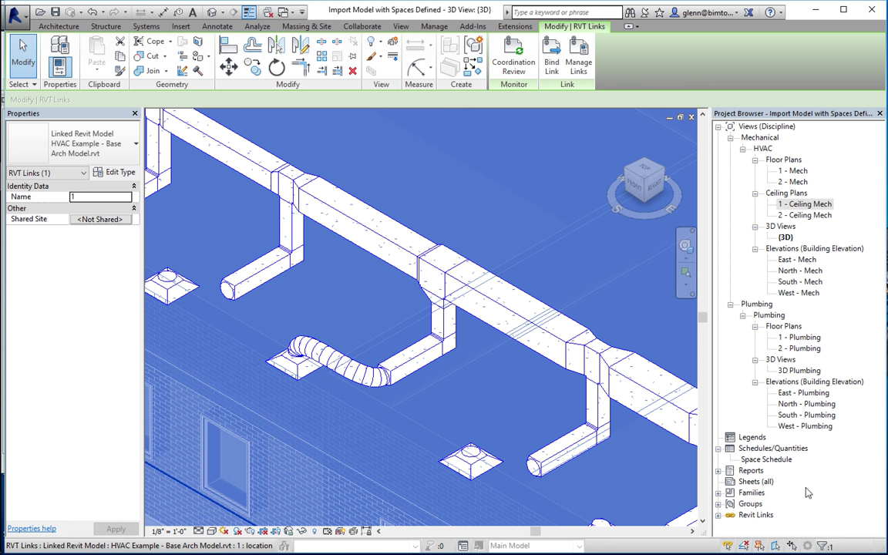
click(644, 394)
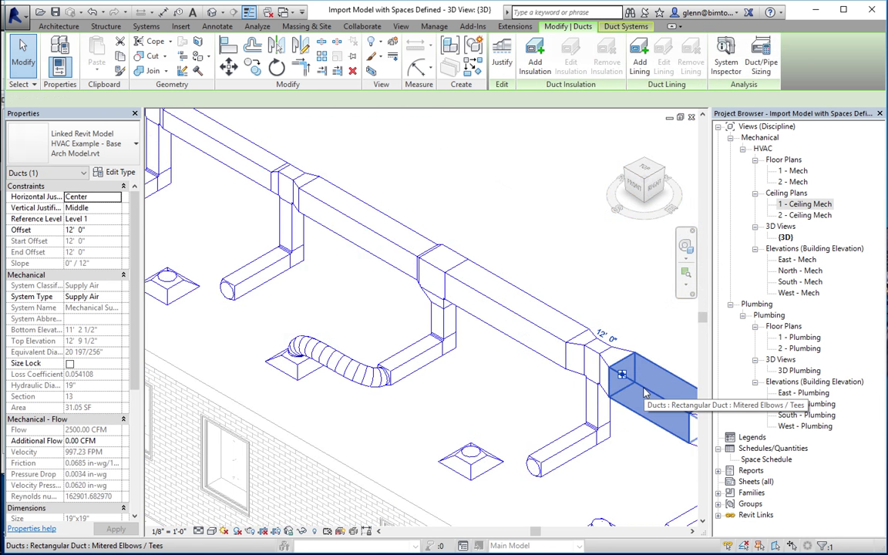
click(594, 359)
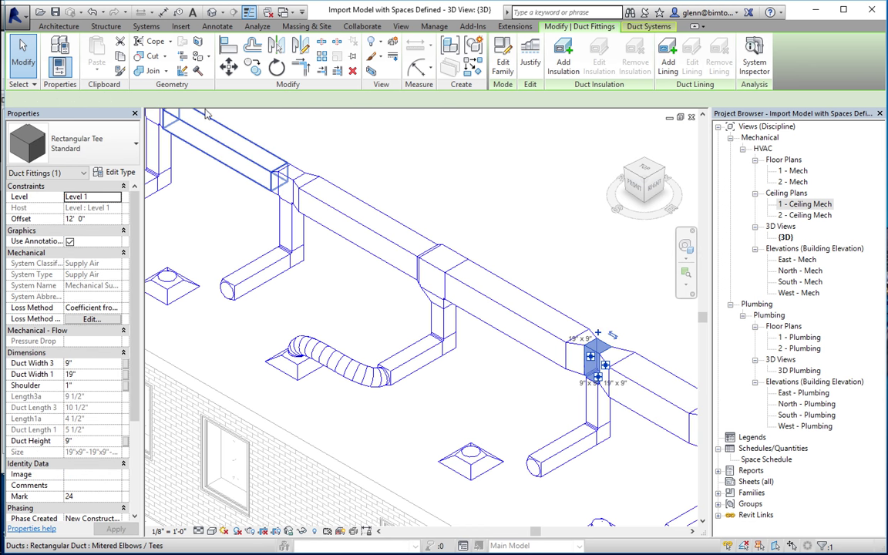
click(180, 100)
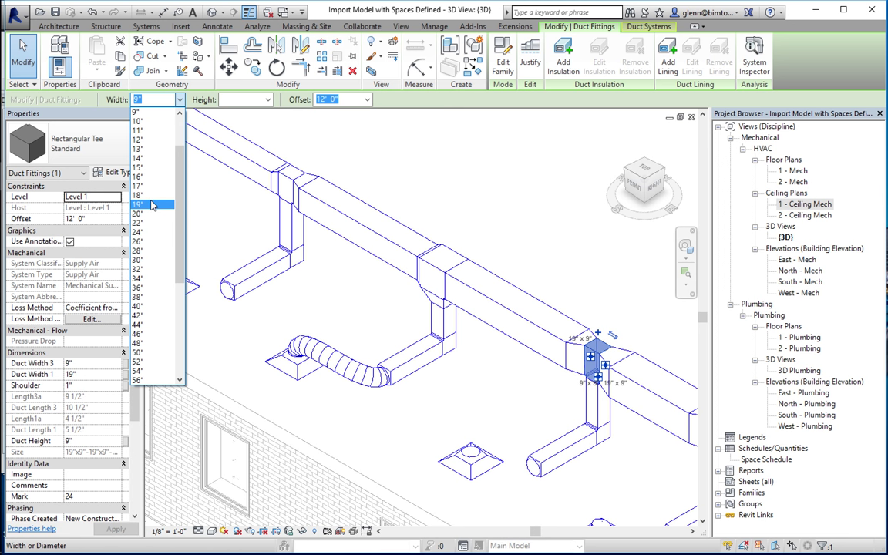
key(Escape)
click(242, 100)
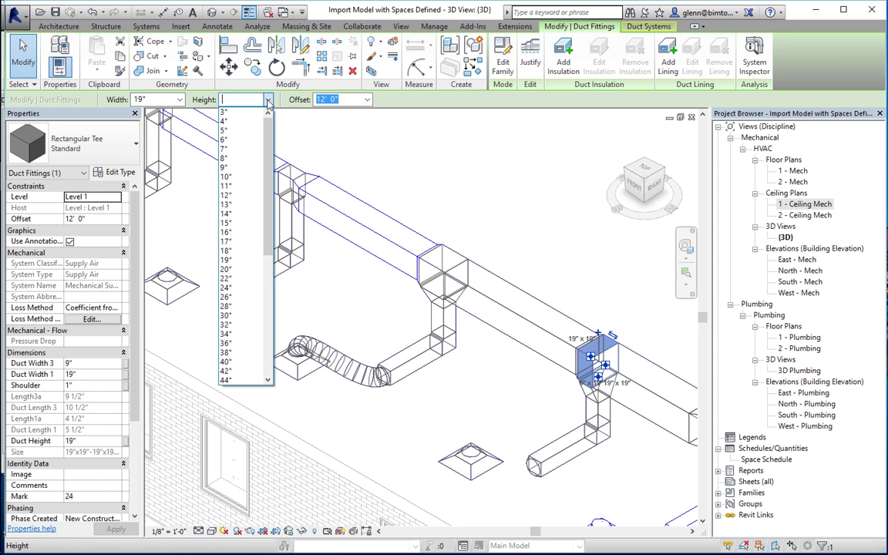
click(231, 250)
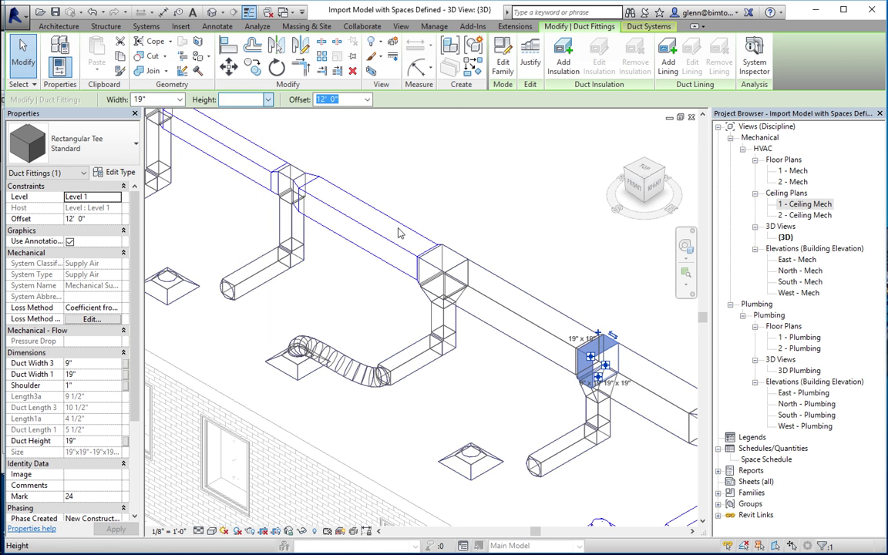
click(489, 198)
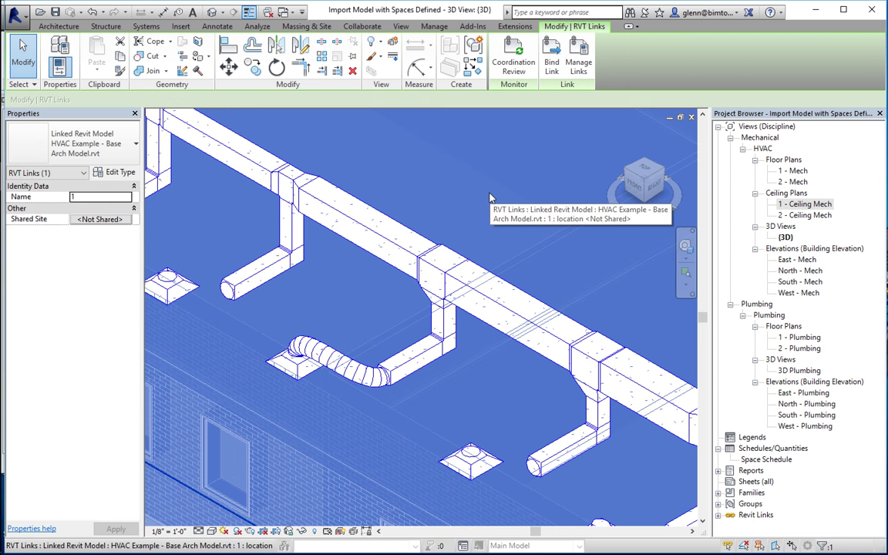
Reselect the entire duct network and resize it by velocity only at 2500 FPM, keeping calculated branch sizes
scroll(489, 194, down, 3)
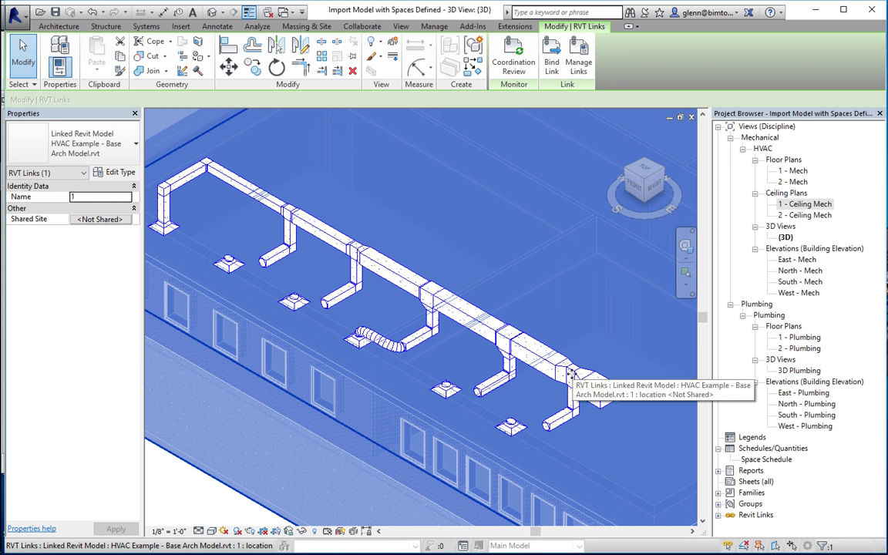
click(163, 507)
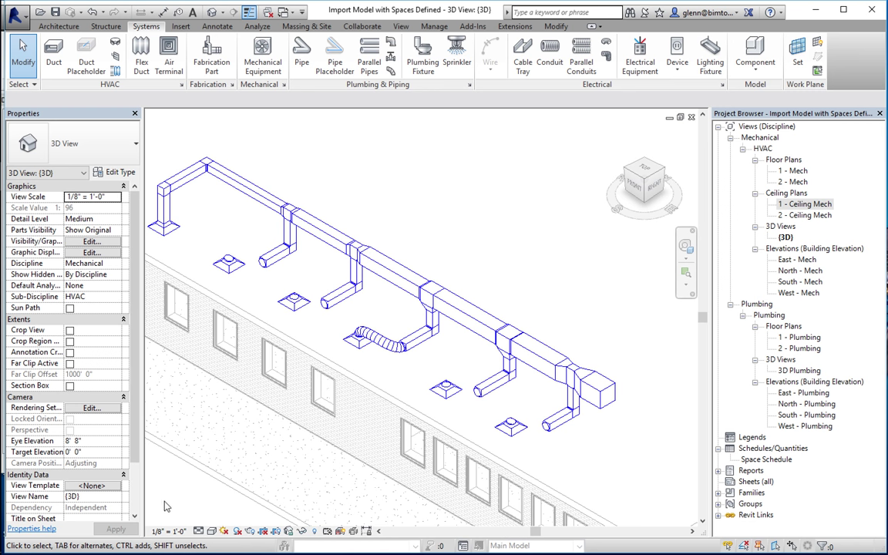
key(Tab)
key(Tab)
click(389, 279)
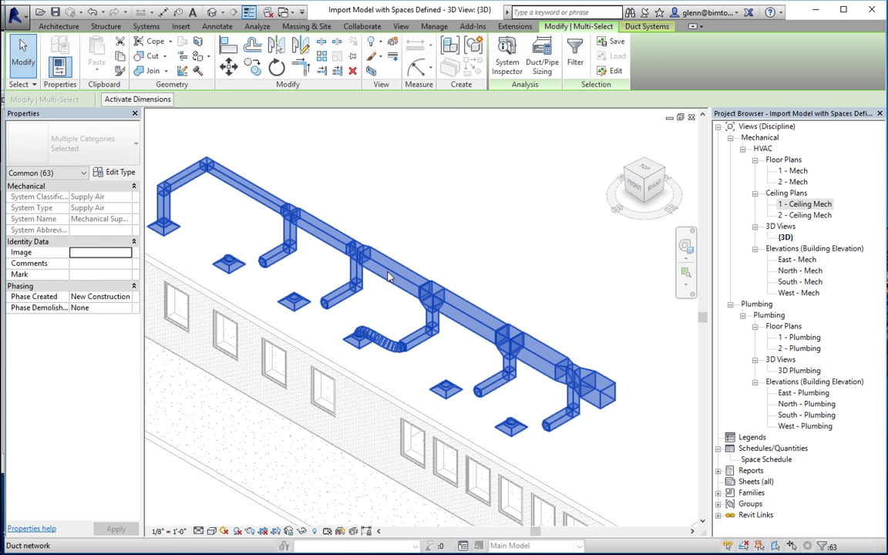
click(543, 51)
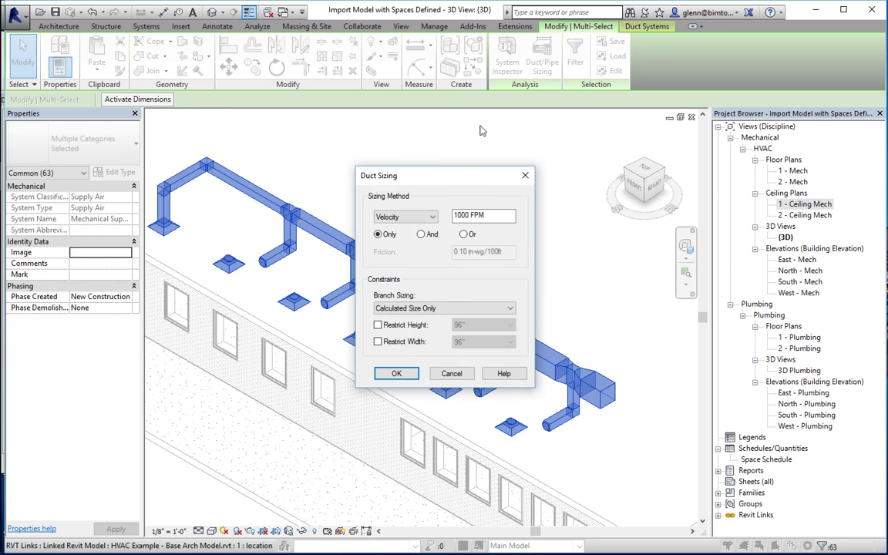
double_click(466, 215)
text(2500)
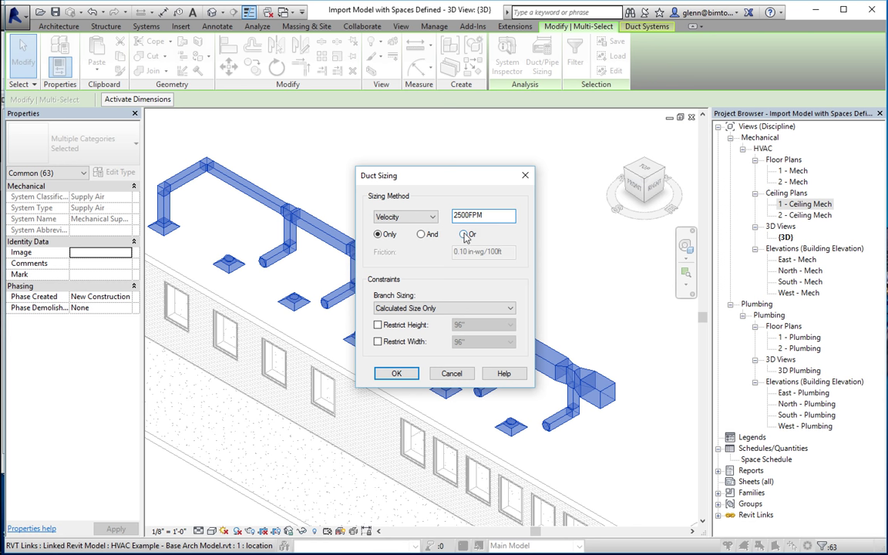
click(396, 373)
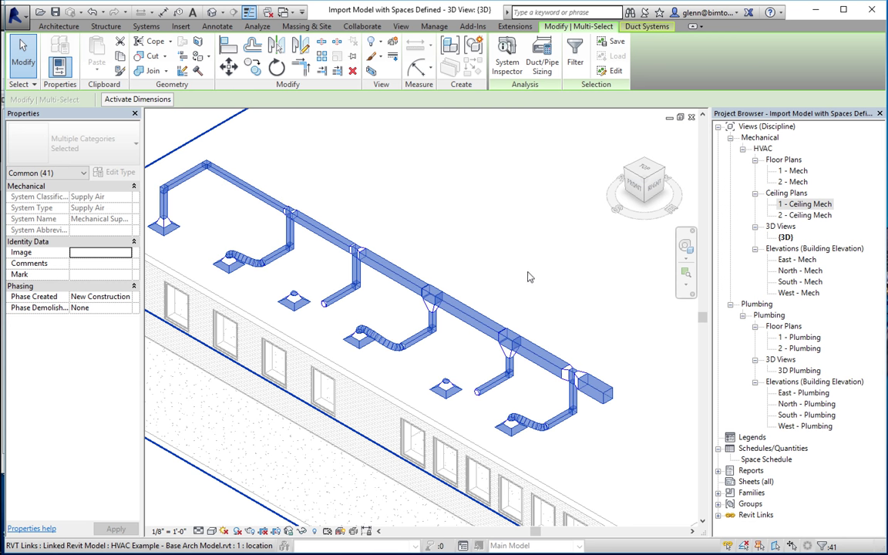
click(478, 255)
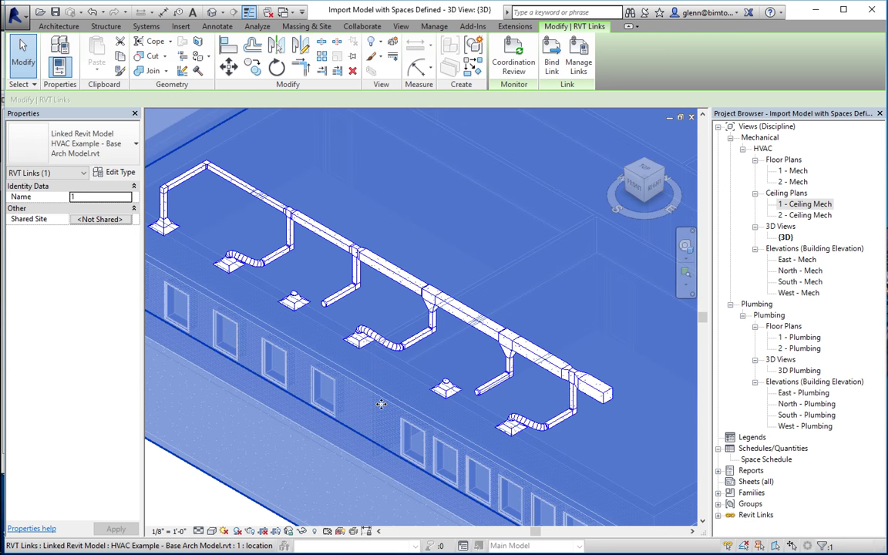
key(Escape)
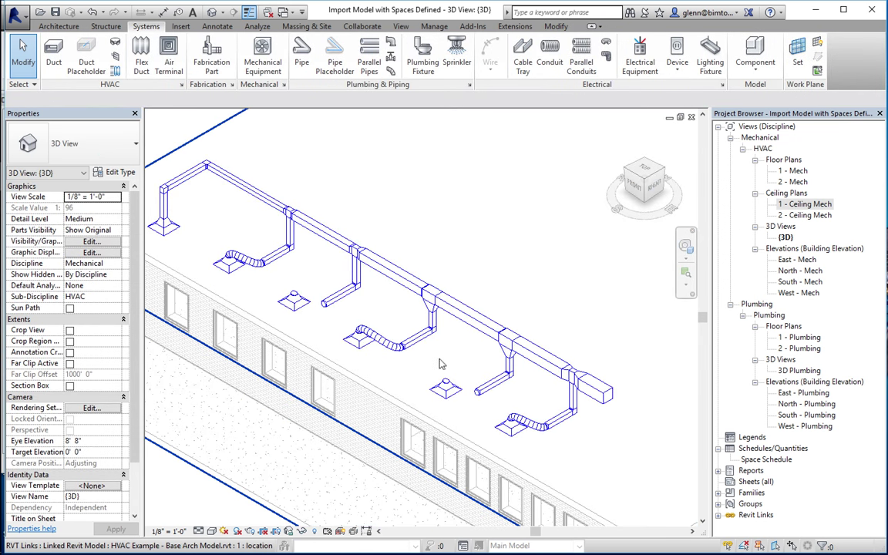
Examine the size and velocity of the last three main duct sections and zoom in on the final tee
click(474, 319)
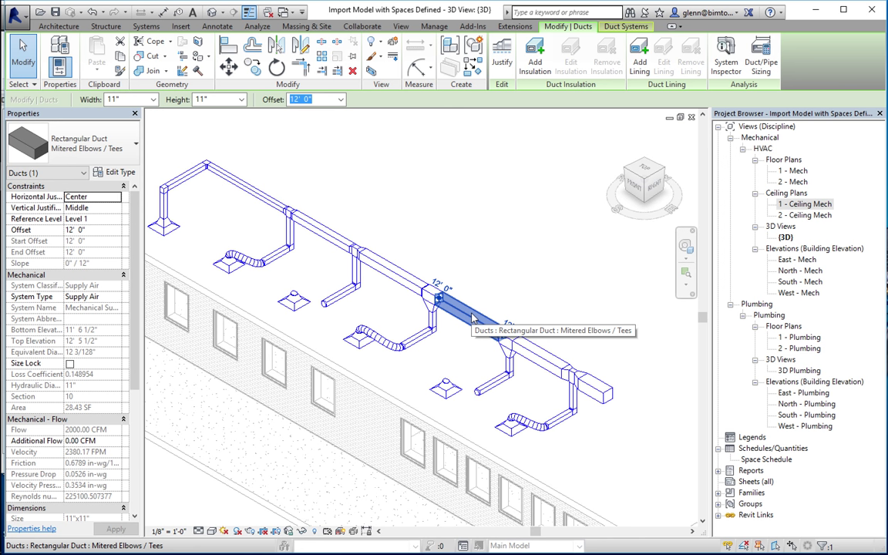
click(541, 357)
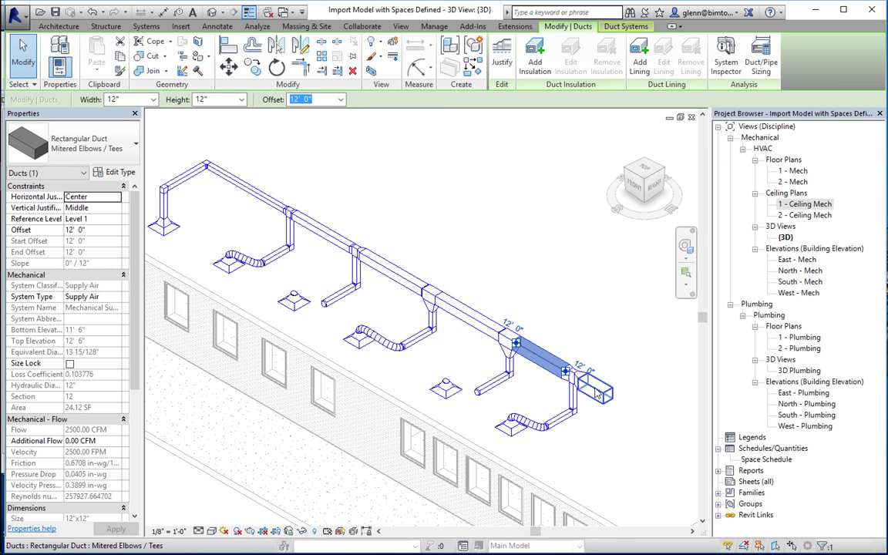
click(596, 393)
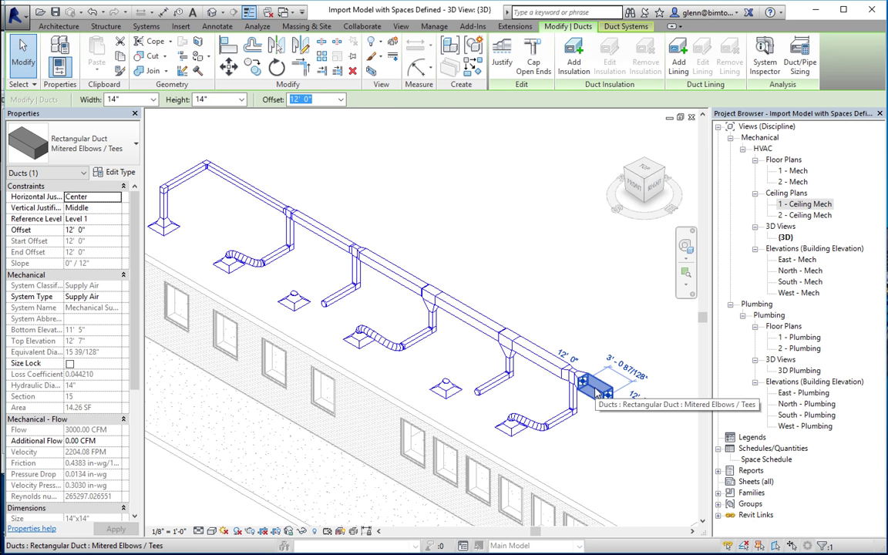
key(z)
key(r)
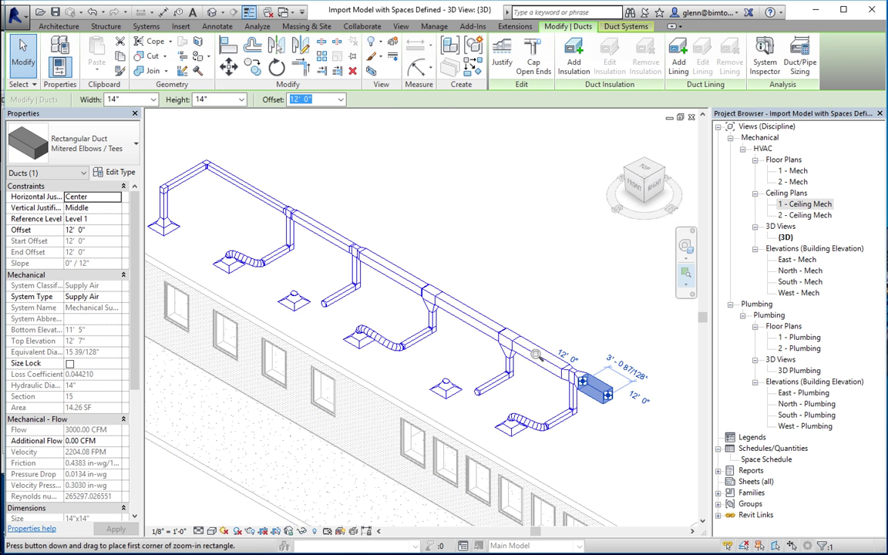
drag(535, 354, 592, 408)
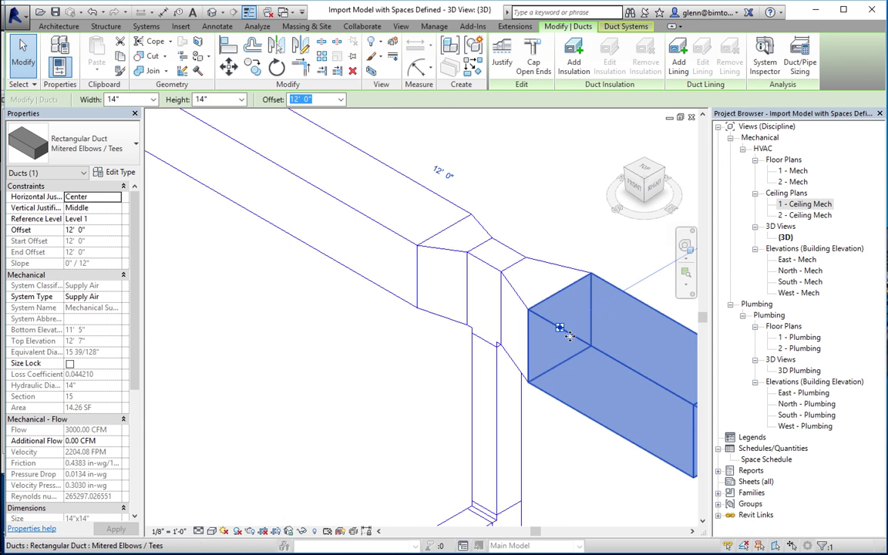
Set the final tee's width and height to 14" to match the adjoining main duct, and clear the selection
click(487, 276)
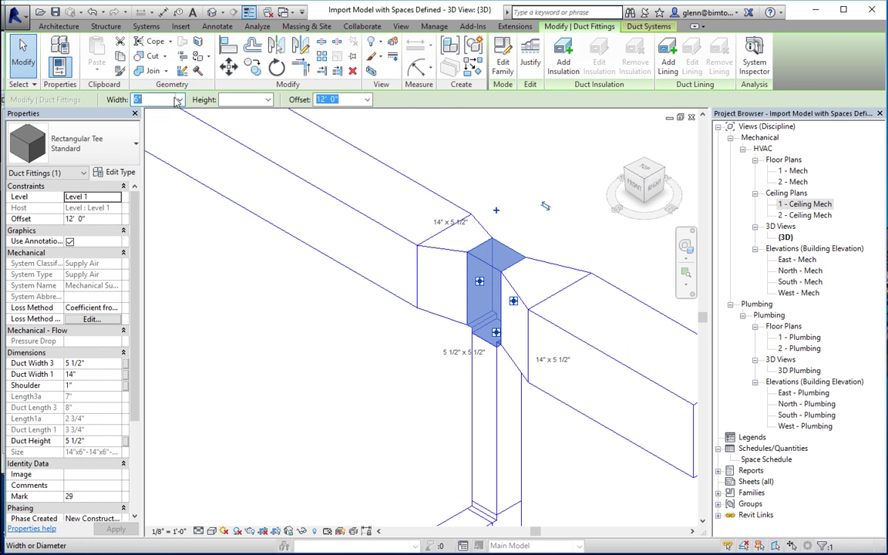
click(178, 100)
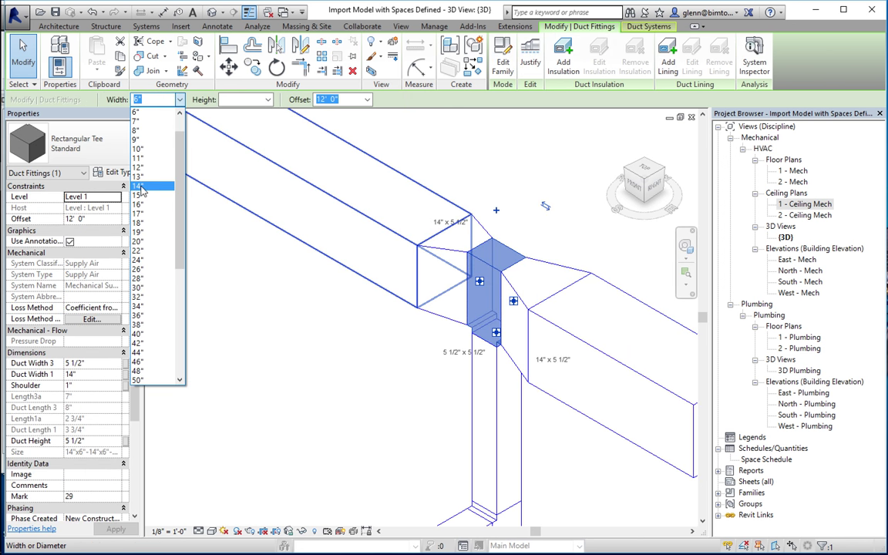
click(141, 188)
click(248, 99)
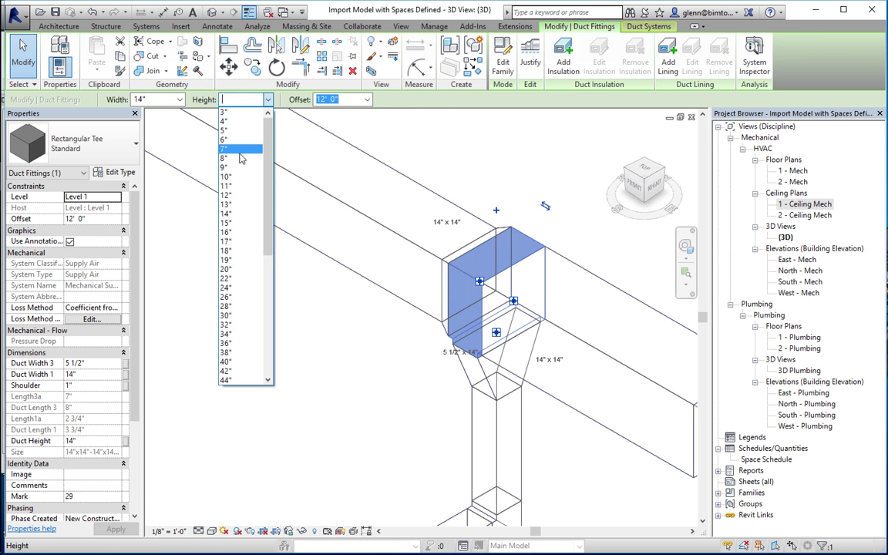
click(231, 213)
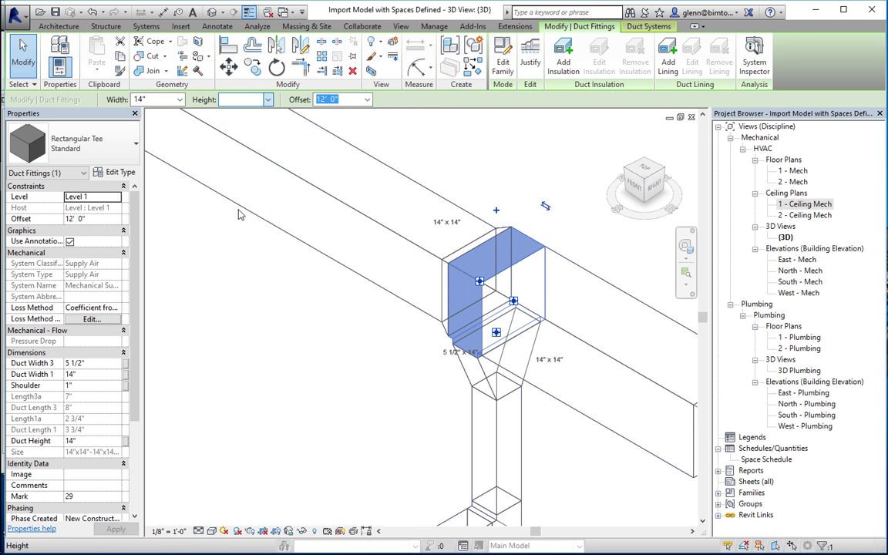
click(229, 318)
scroll(229, 317, down, 5)
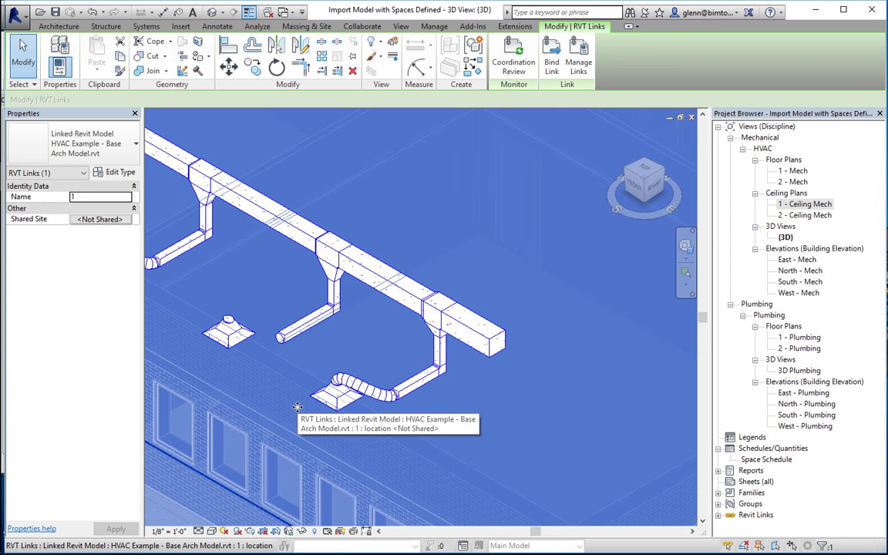
scroll(297, 407, down, 2)
click(220, 496)
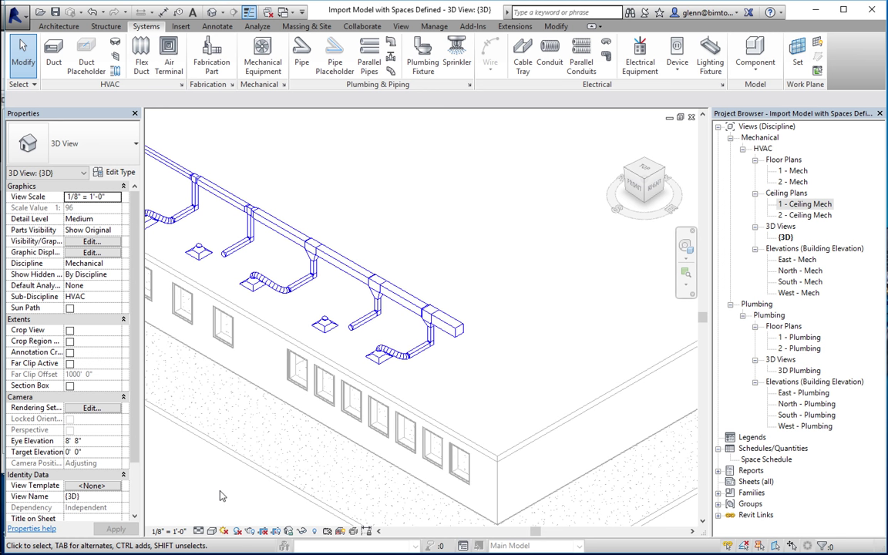
Switch to the Mindomo mind map, collapse the duct sizing branch and expand the CFD analysis branch
key(ctrl+Left)
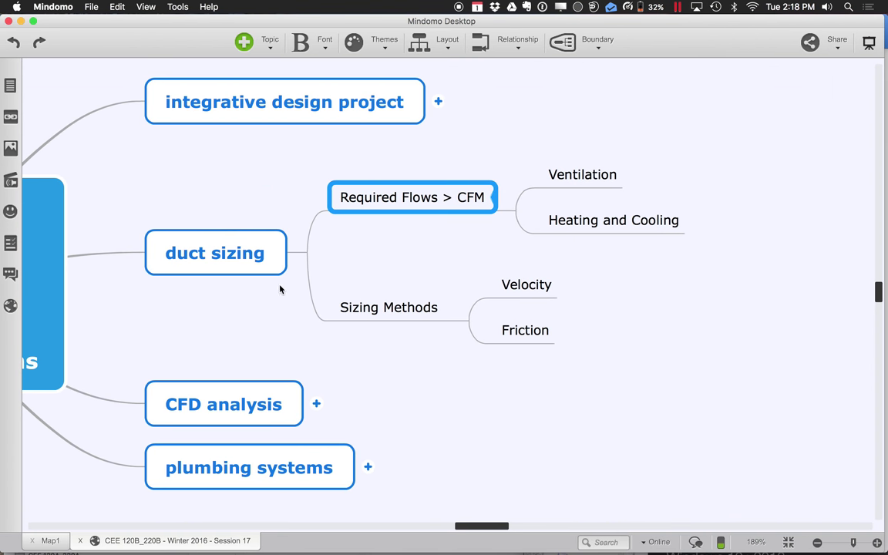
click(300, 253)
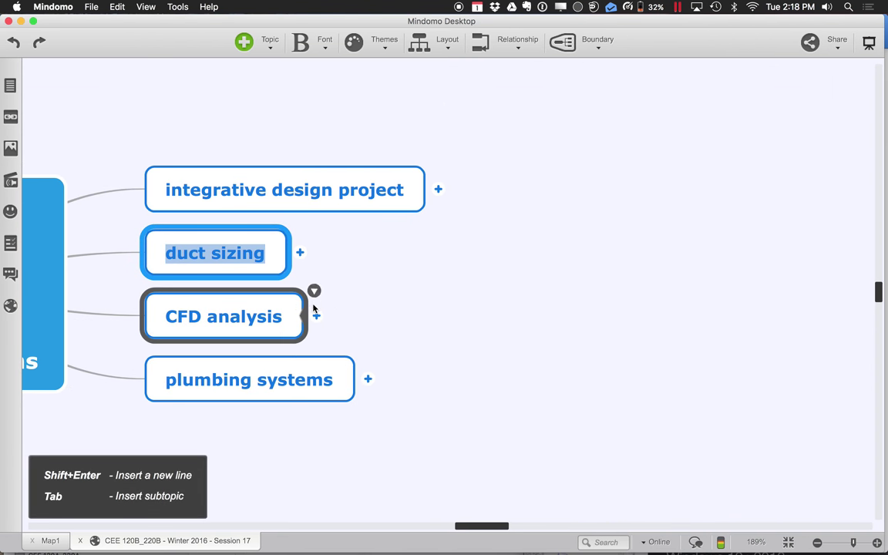
click(316, 316)
double_click(316, 315)
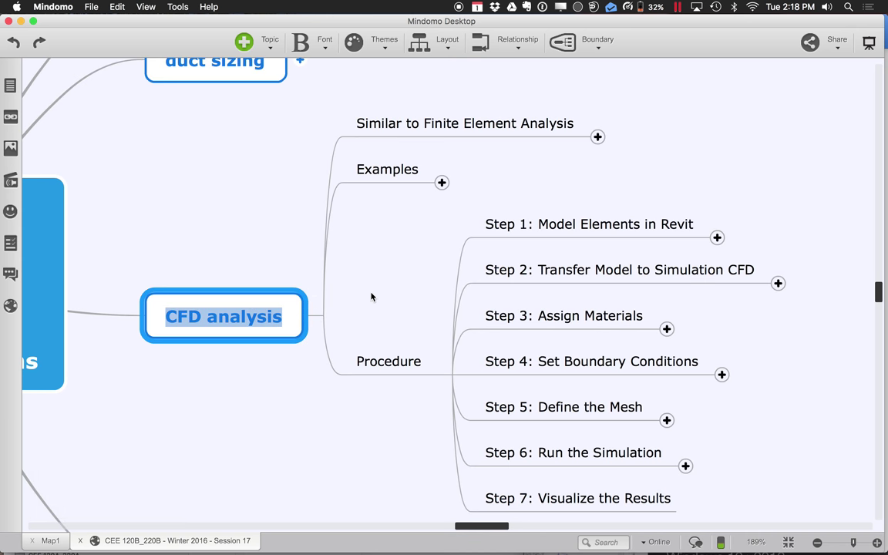
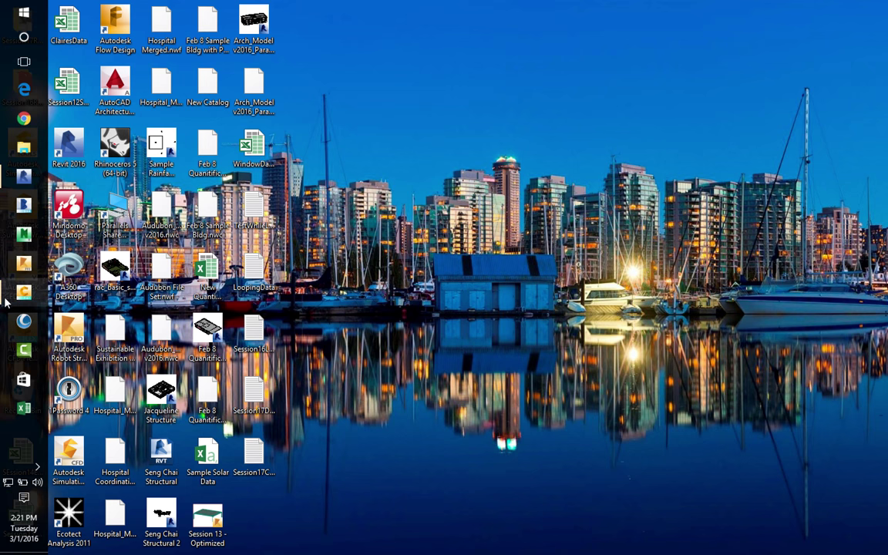
Switch to the AEC Office Model in Autodesk CFD, maximize it and inspect the room from another corner before restoring the home view
click(17, 293)
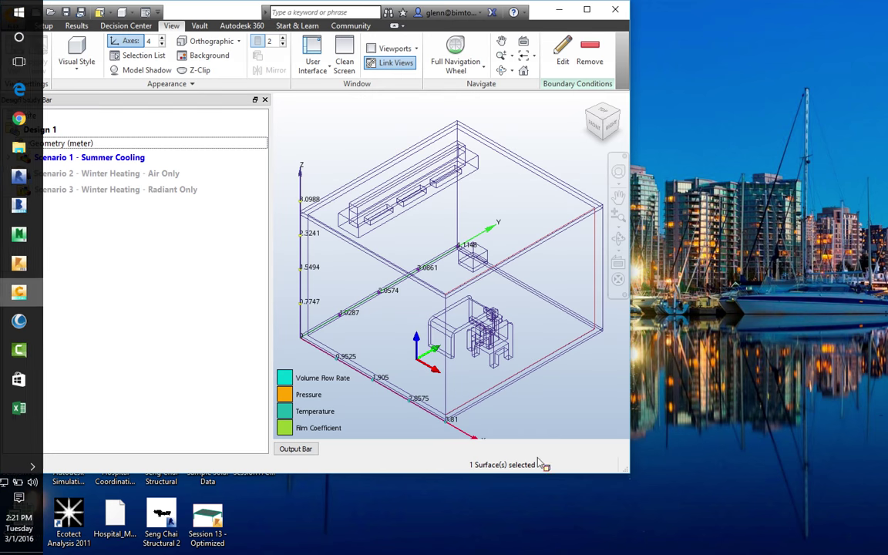
click(586, 11)
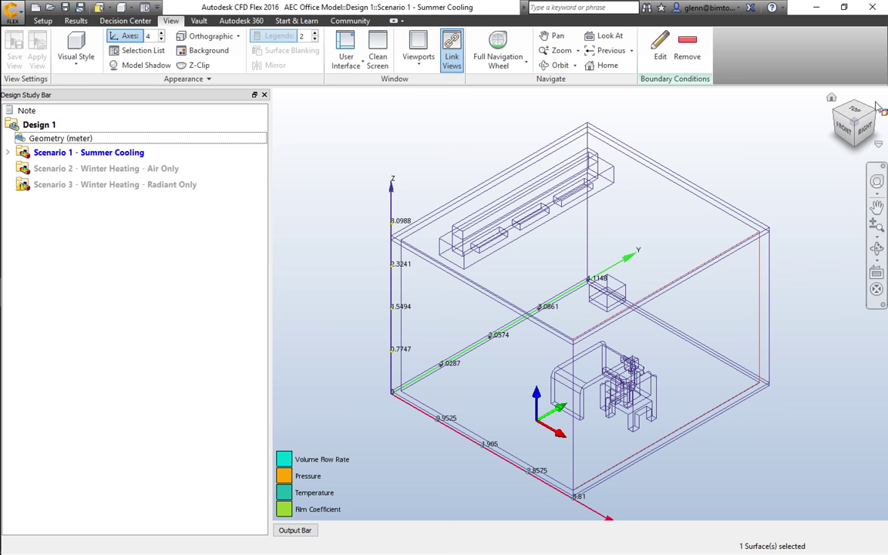
click(836, 113)
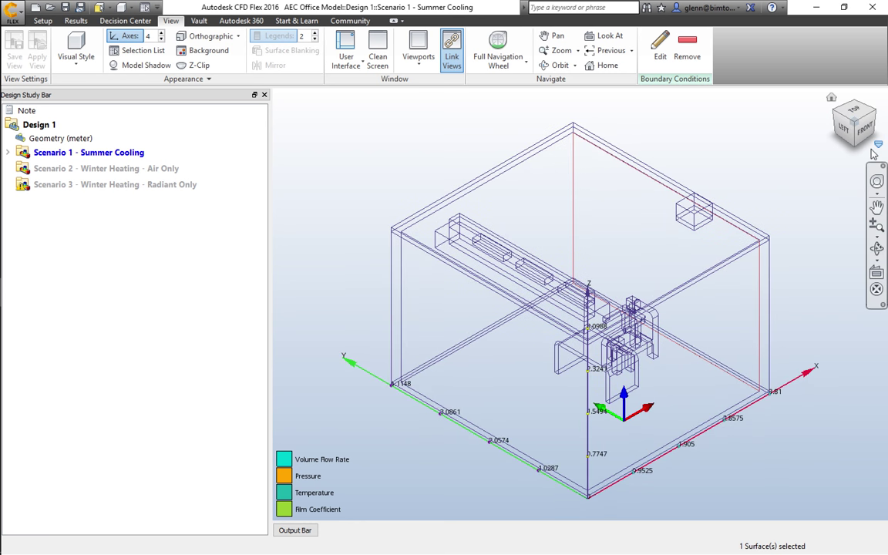
click(876, 185)
drag(792, 229, 773, 220)
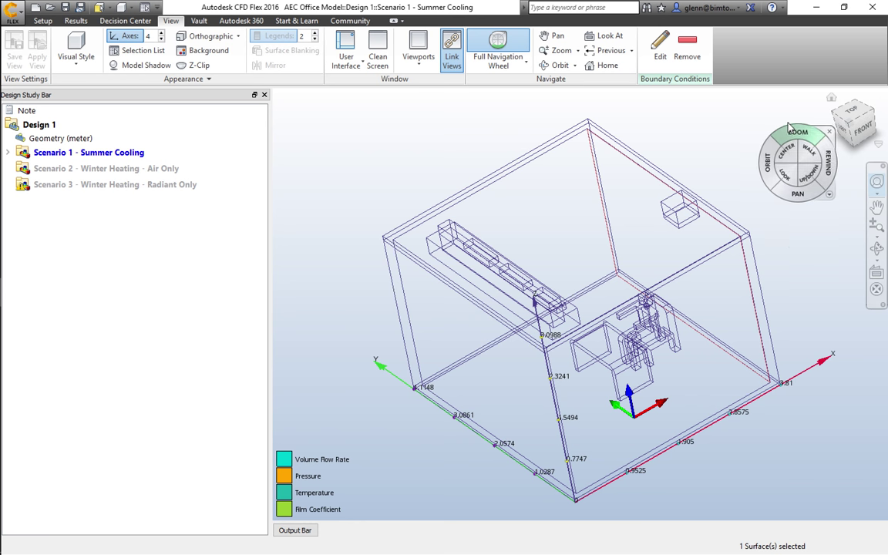
click(830, 99)
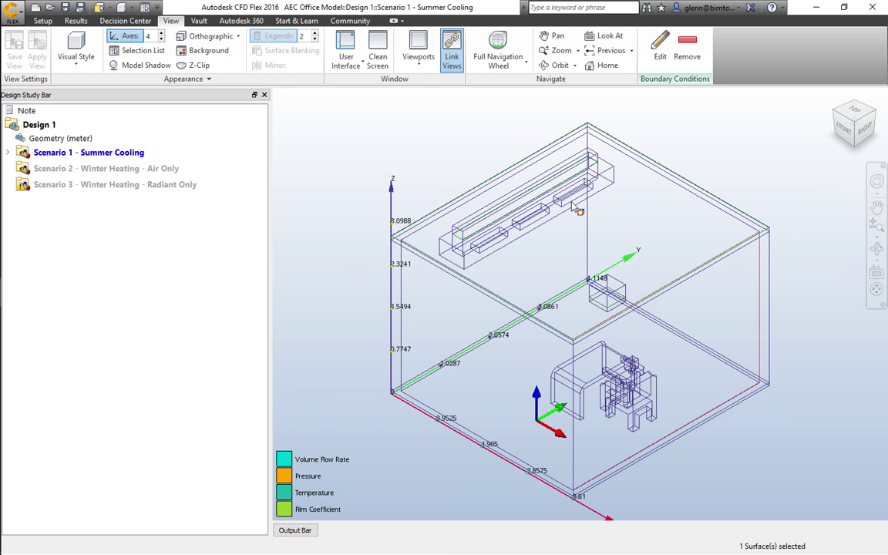
mouse_move(572, 205)
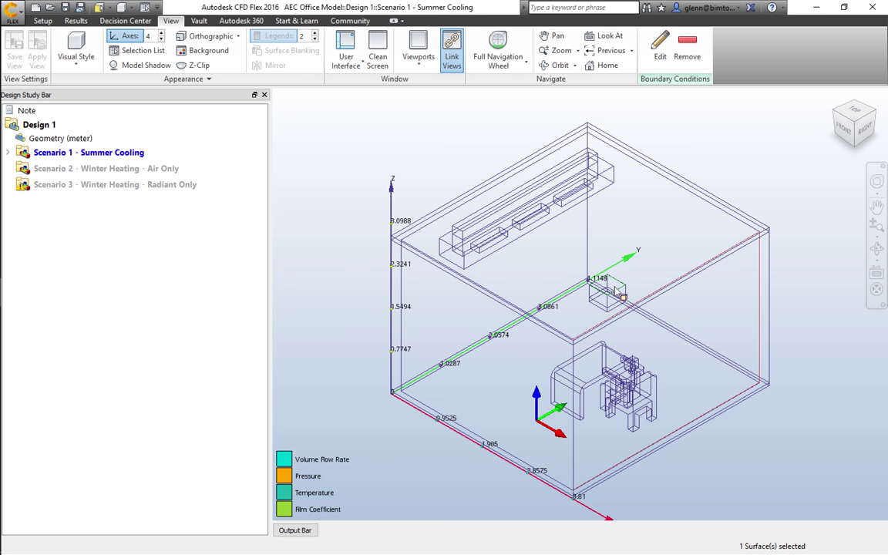
mouse_move(538, 194)
key(super+a)
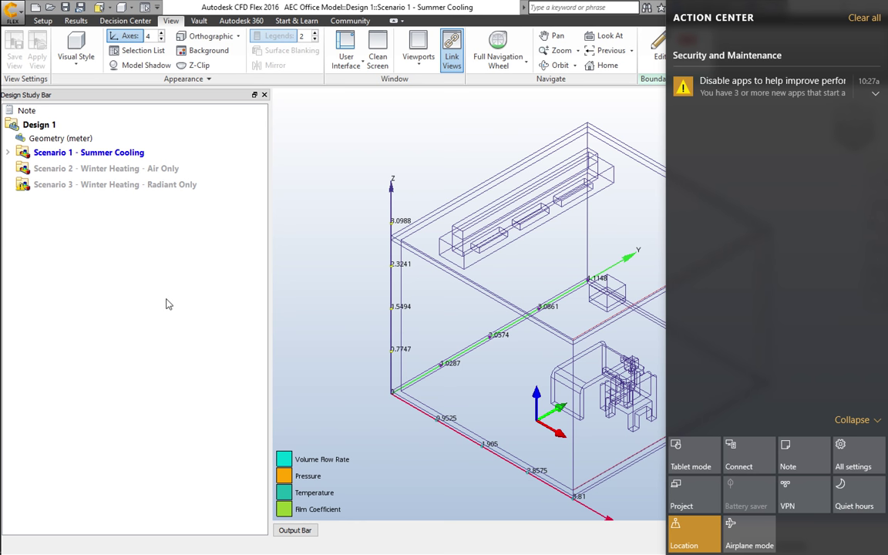
click(165, 305)
Expand Scenario 1 - Summer Cooling and activate the Materials setup task, leaving no volume selected
click(8, 152)
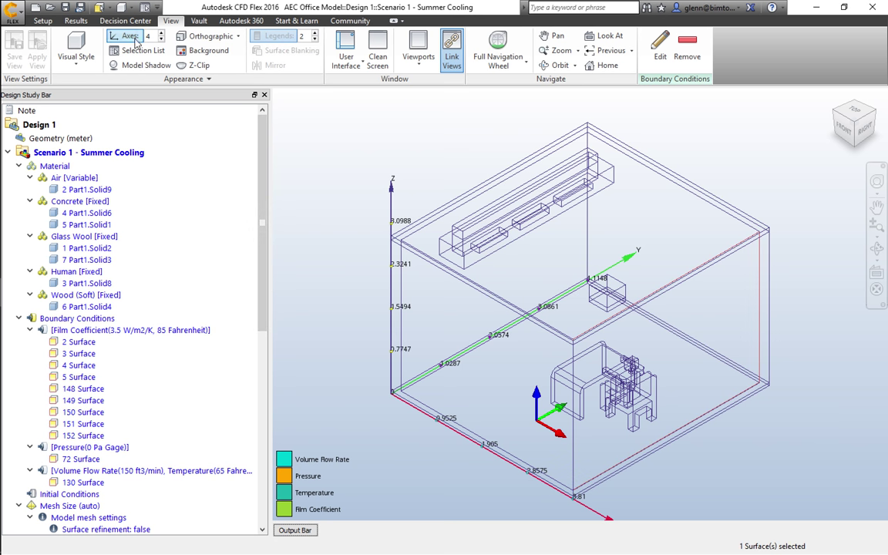
click(42, 22)
click(149, 60)
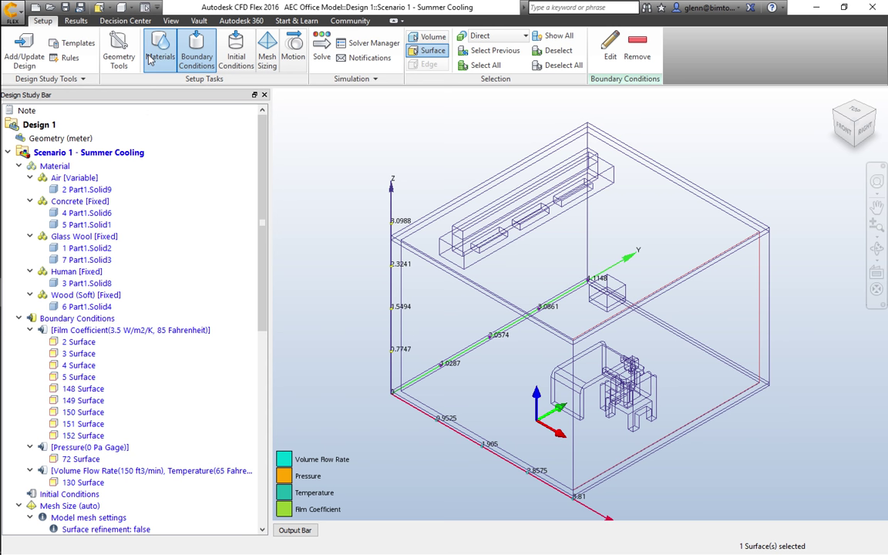
click(659, 390)
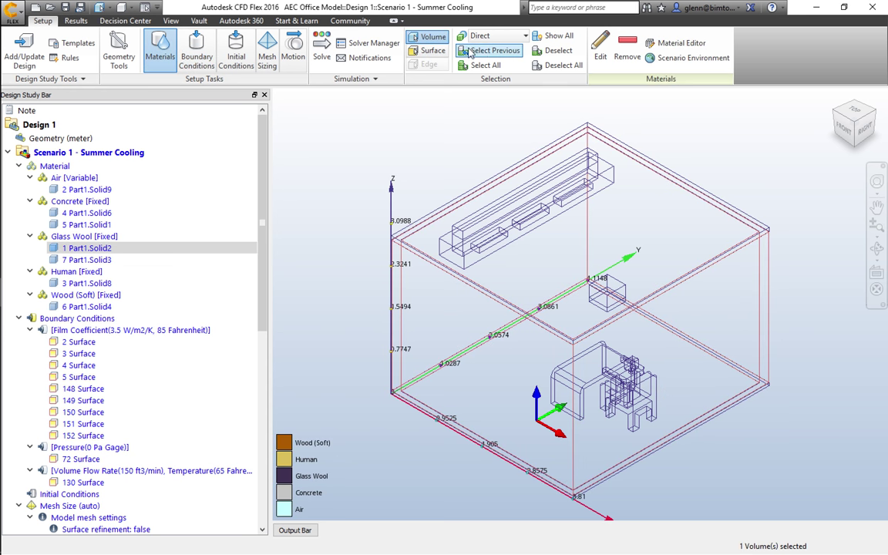
click(651, 385)
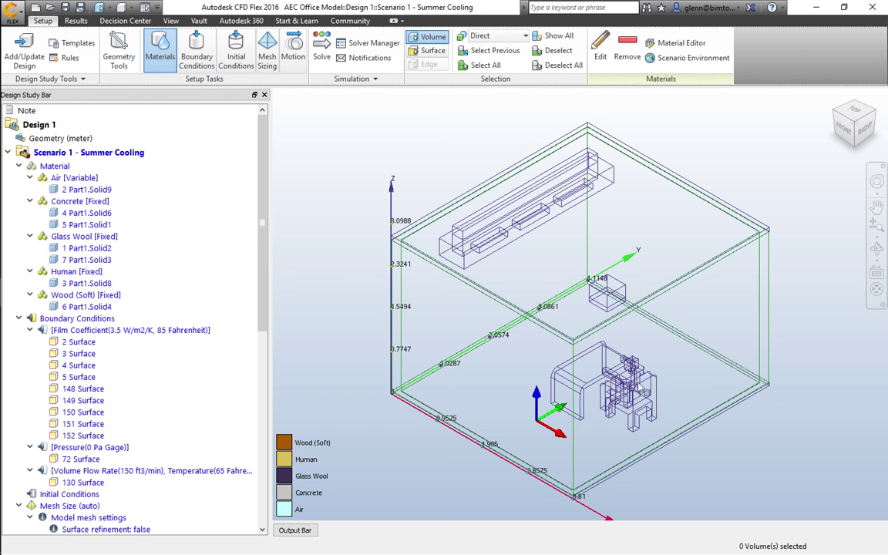
Examine the Air material's properties, highlight its volume 2 Part1.Solid9 in the model and review the available options
mouse_move(85, 193)
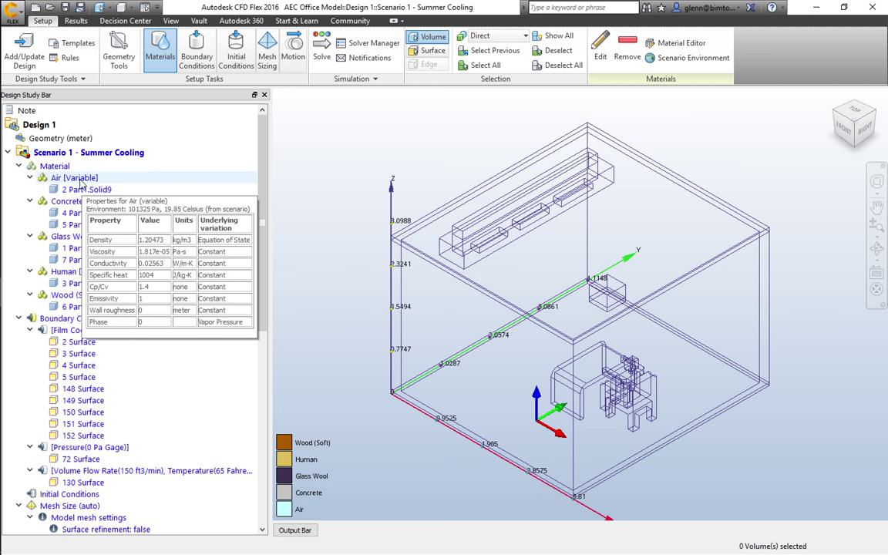
click(83, 193)
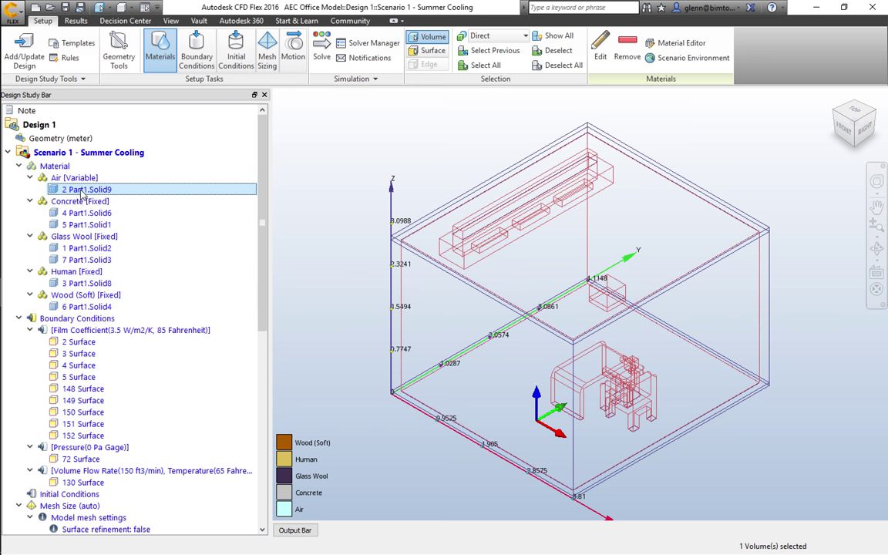
right_click(82, 195)
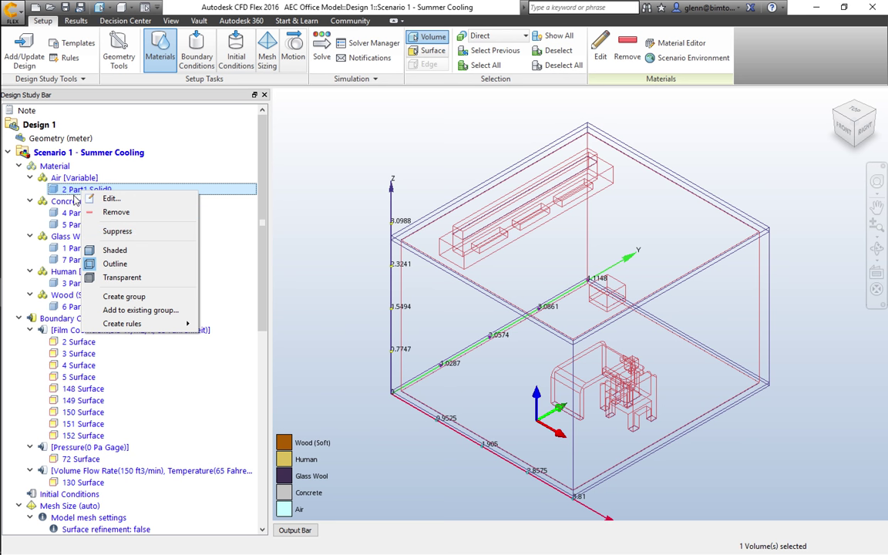
click(64, 177)
right_click(55, 180)
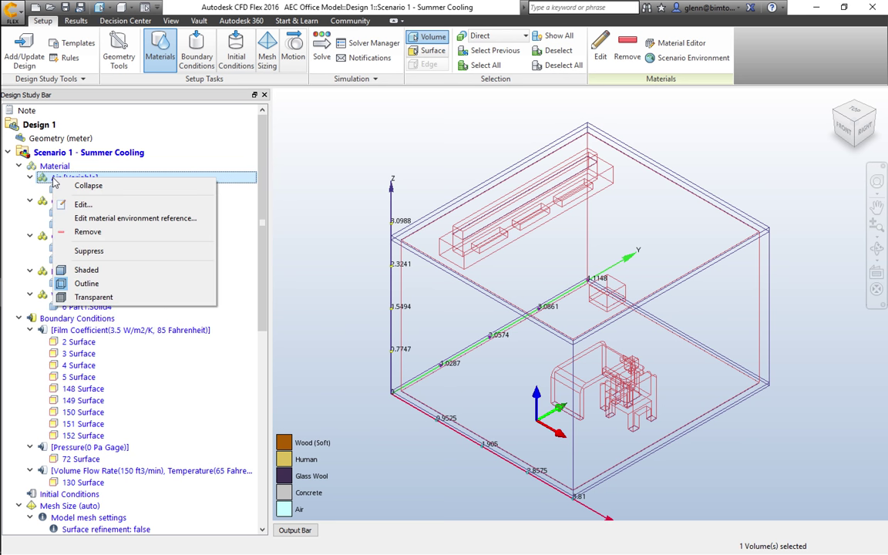
key(Escape)
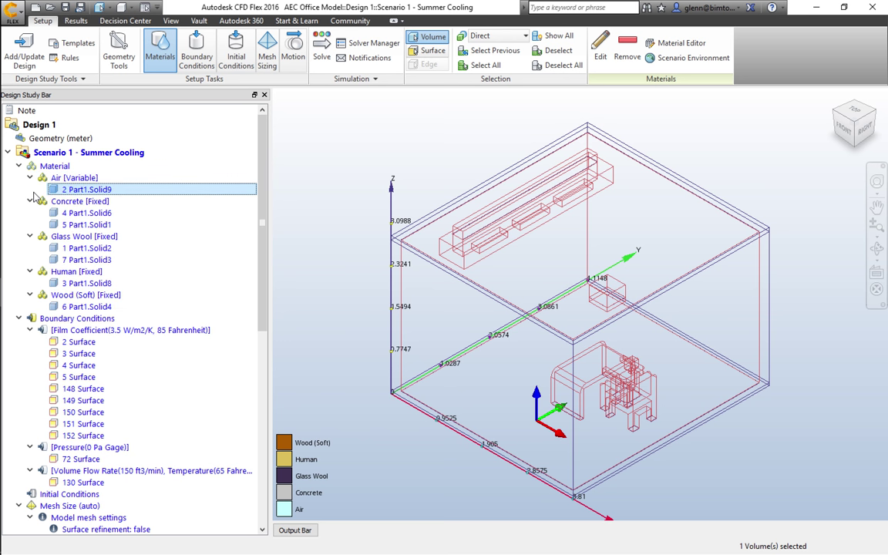
mouse_move(56, 193)
right_click(56, 195)
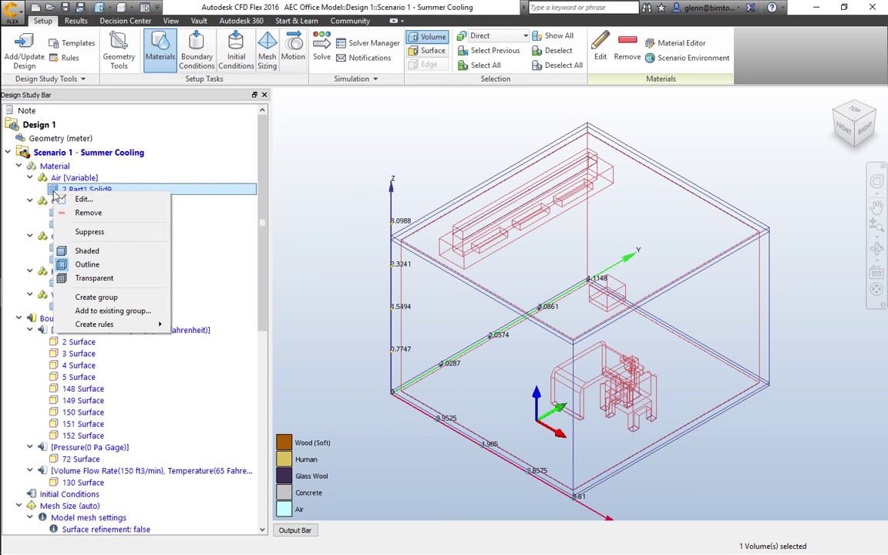
click(84, 231)
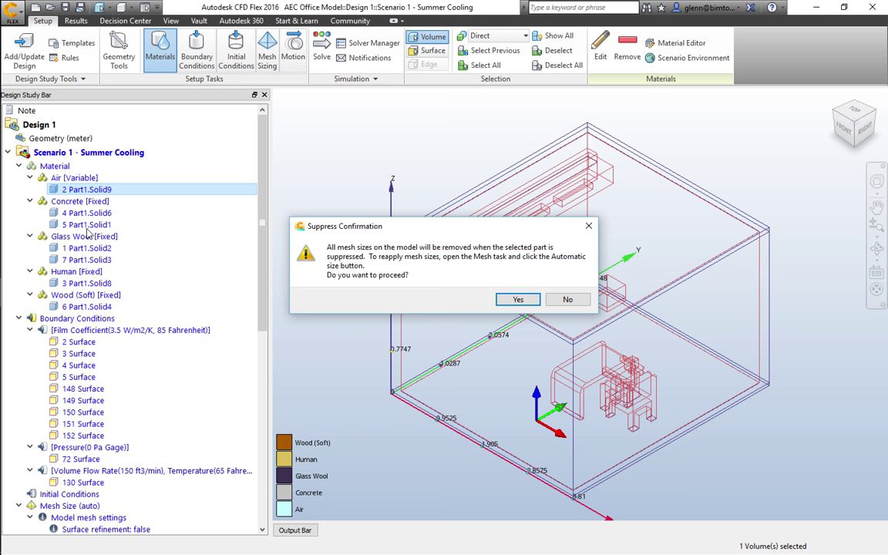
click(569, 300)
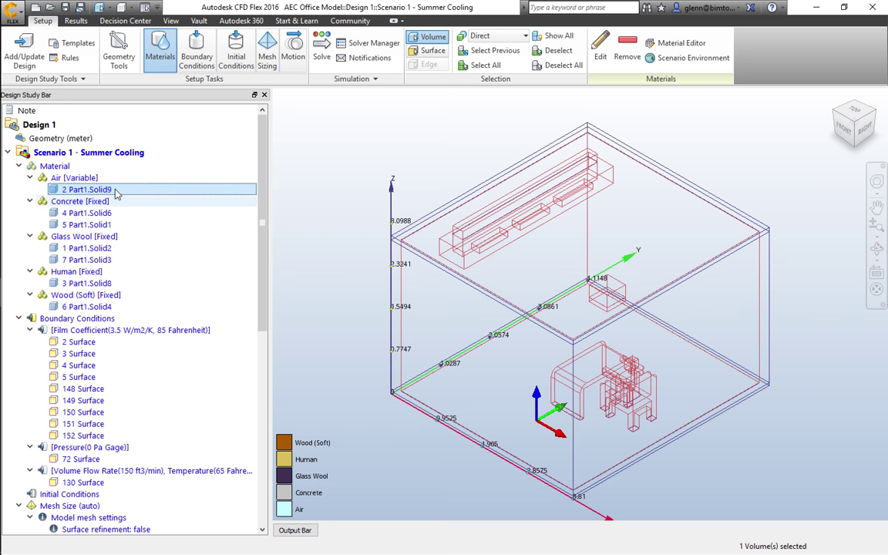
Collapse the scenario's Material branch, switch to surface selection and look over the material property settings without applying any change
click(20, 166)
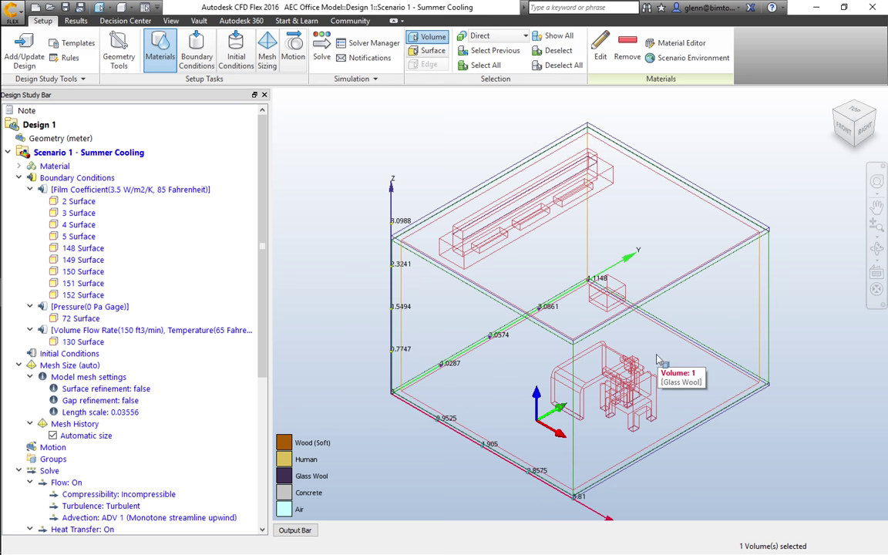
click(432, 50)
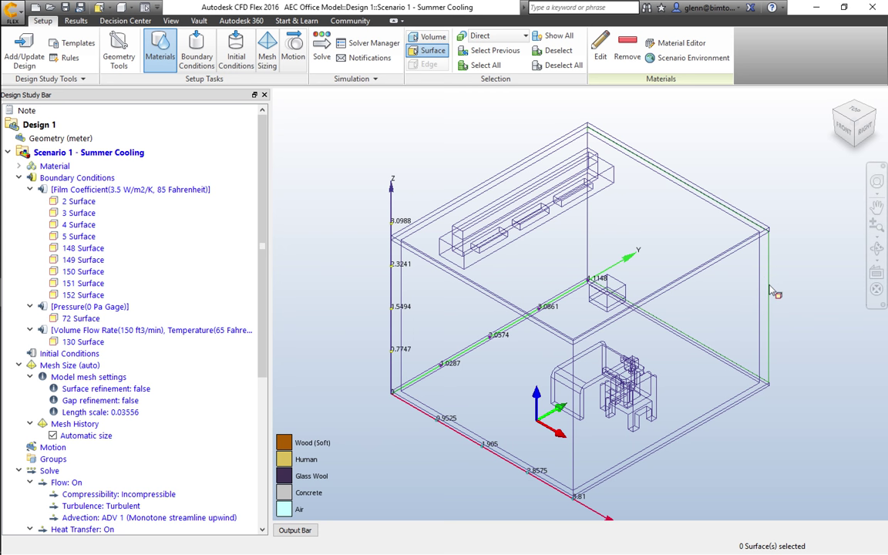
mouse_move(771, 289)
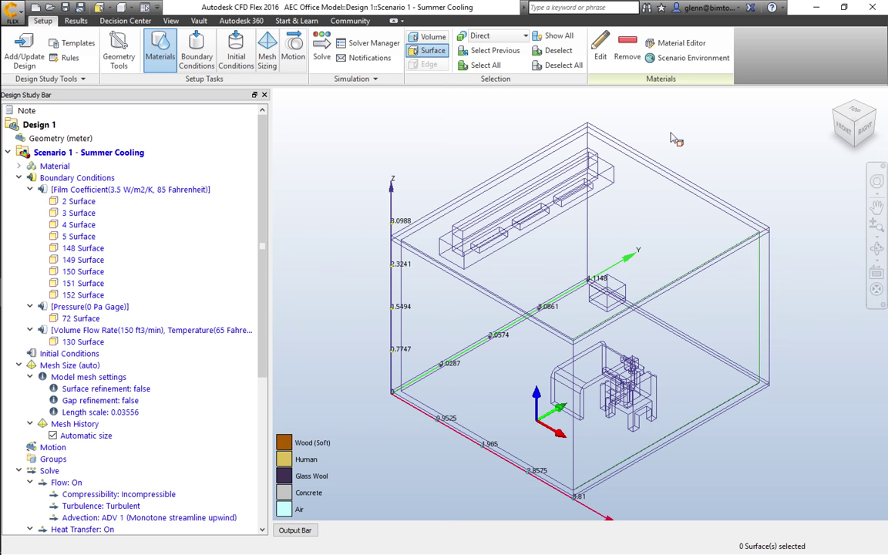
click(603, 48)
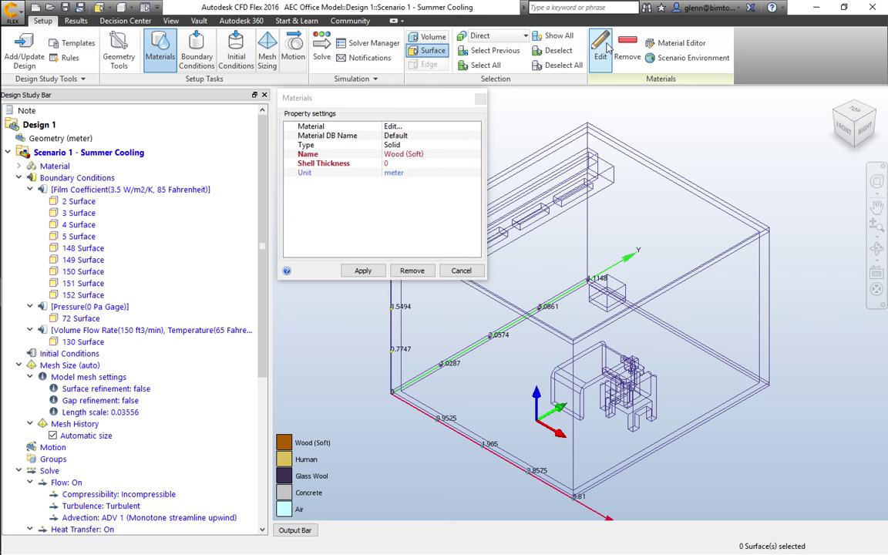
click(461, 270)
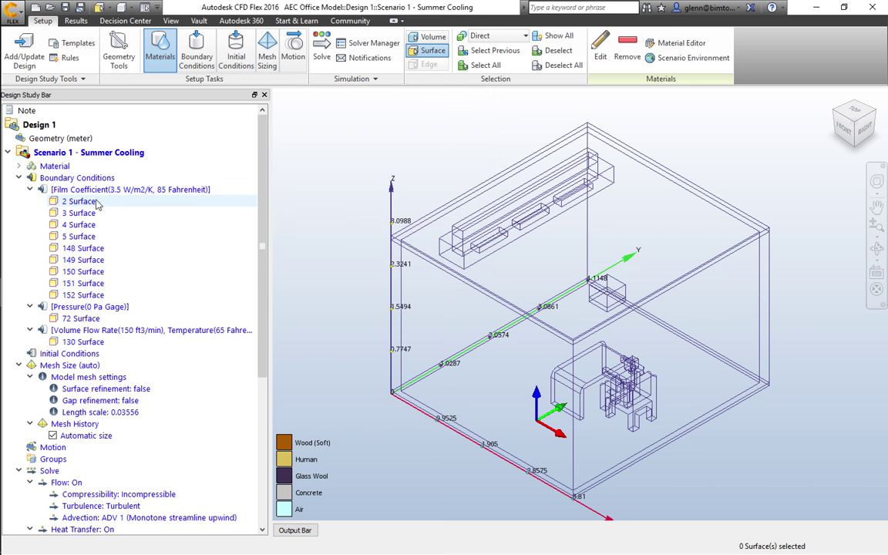
Inspect the film coefficient boundary condition settings on surface 2 and close them without applying changes
click(90, 203)
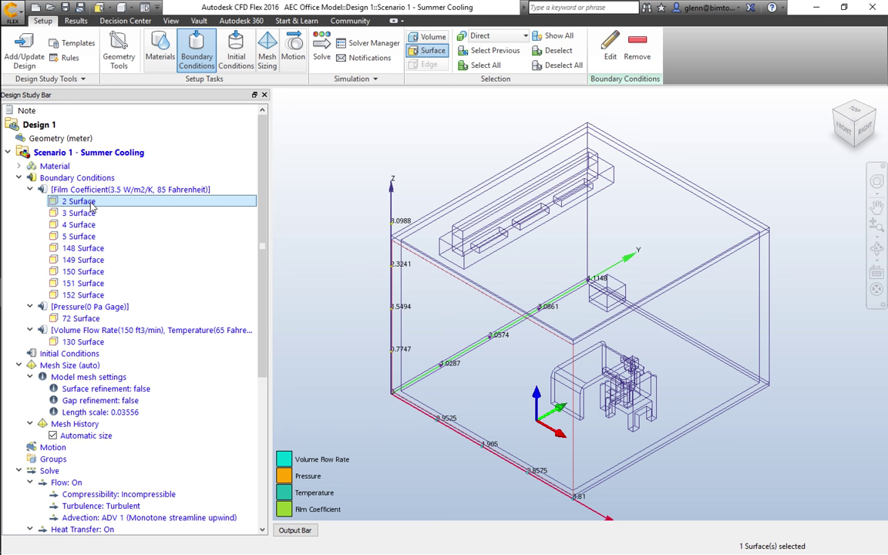
right_click(90, 203)
click(119, 210)
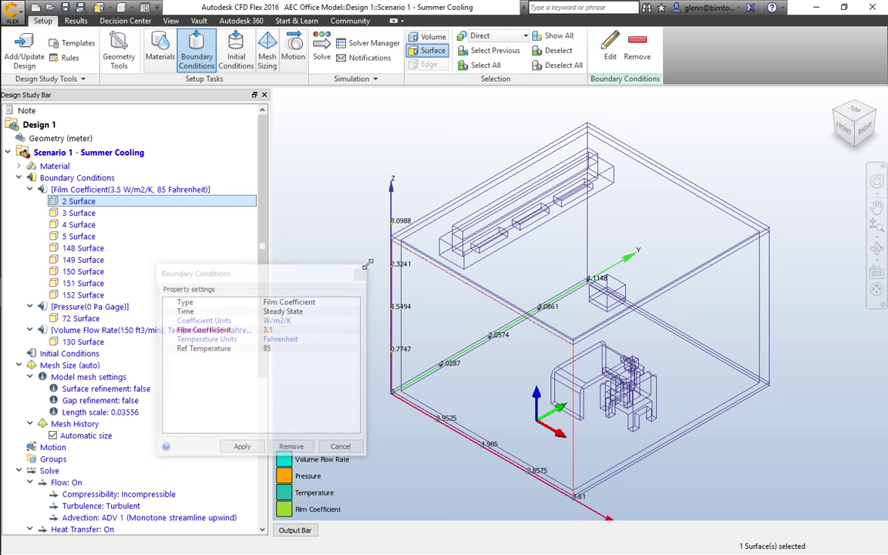
click(323, 446)
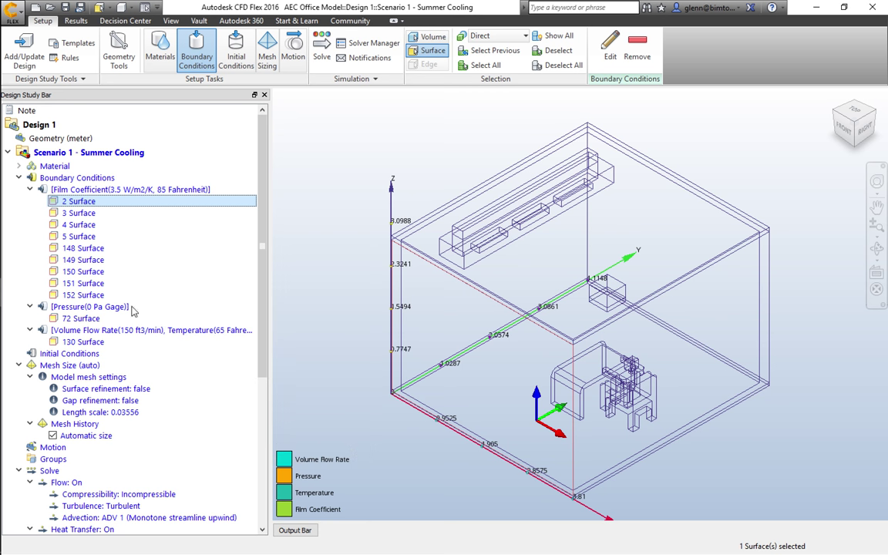
Highlight surfaces 72 and 130 together and preview the Volume Flow Rate type in their boundary condition settings without applying it
key(super+a)
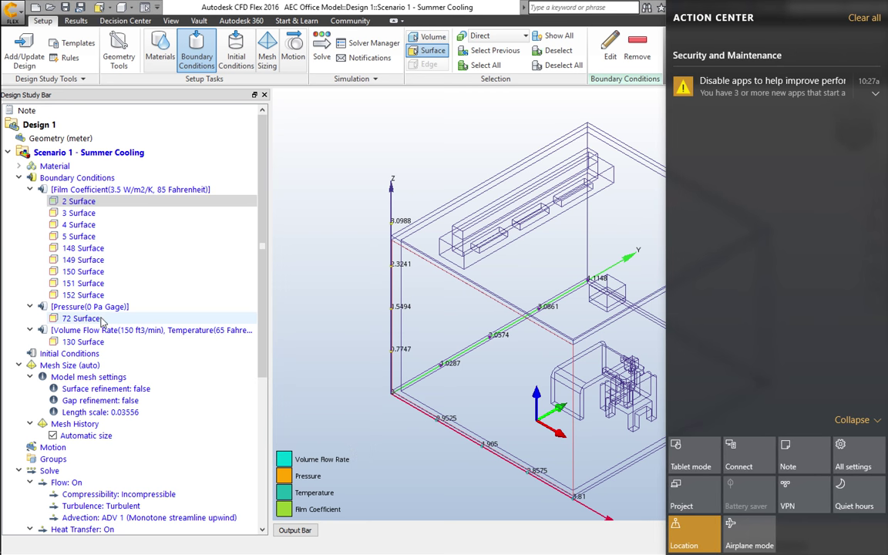
click(101, 319)
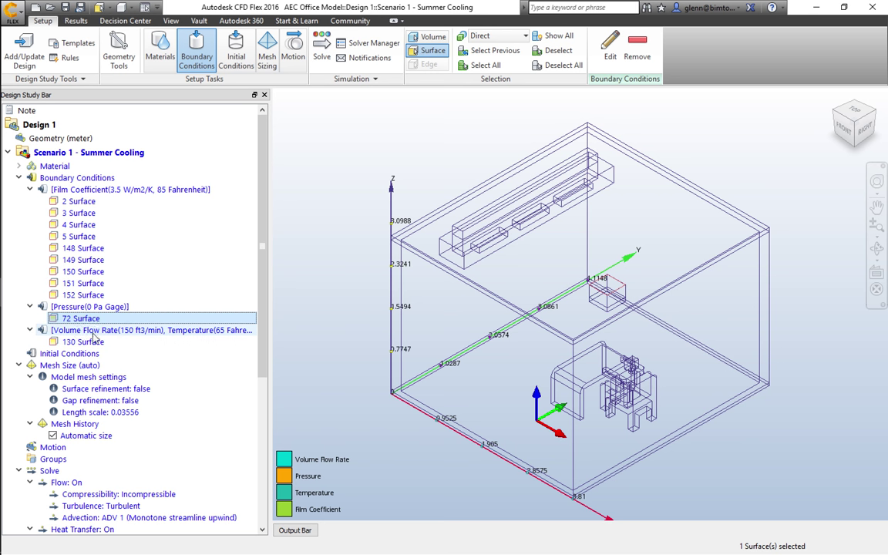
click(487, 221)
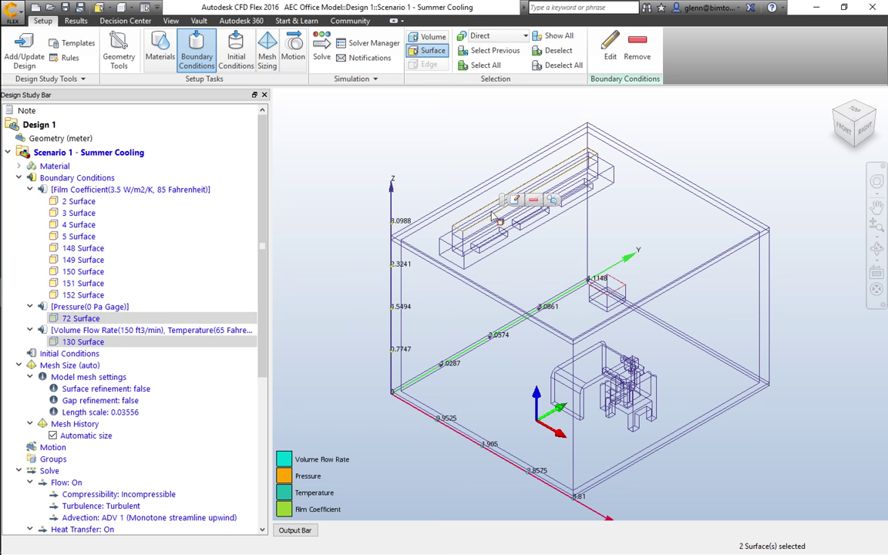
click(515, 200)
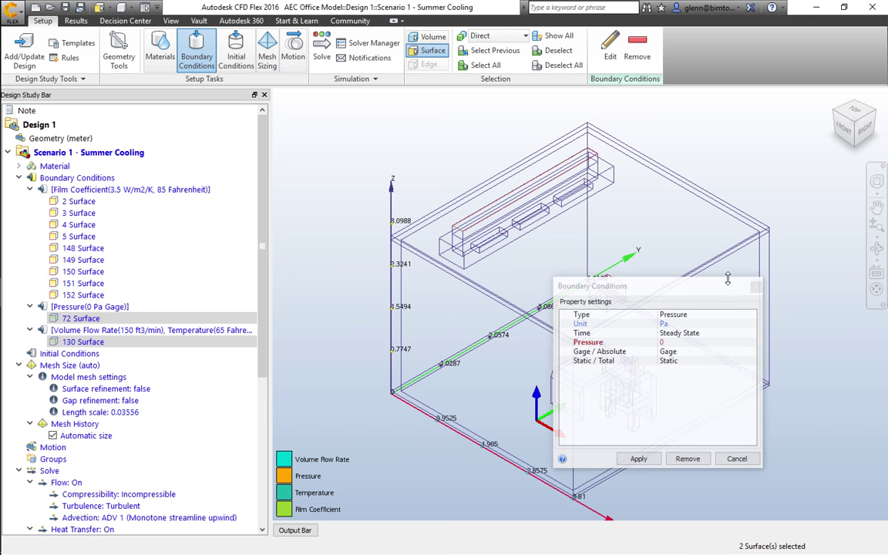
click(751, 315)
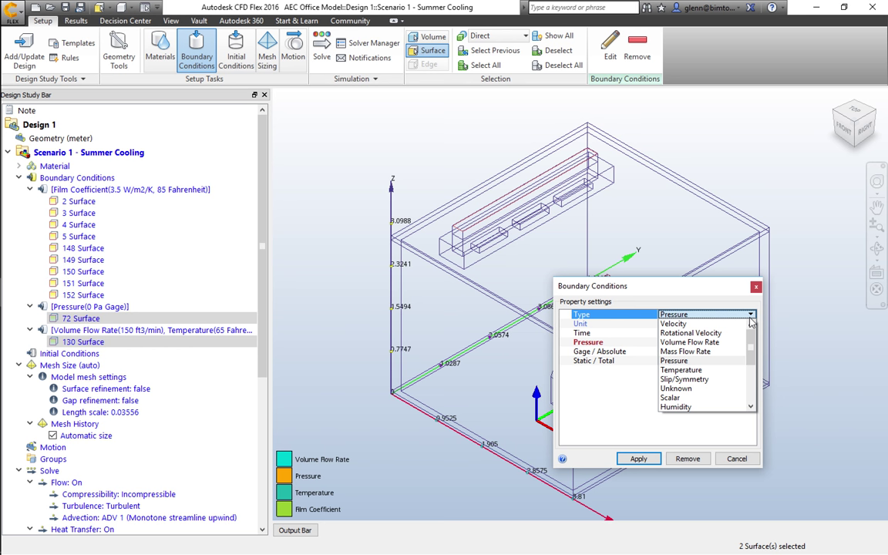
click(717, 344)
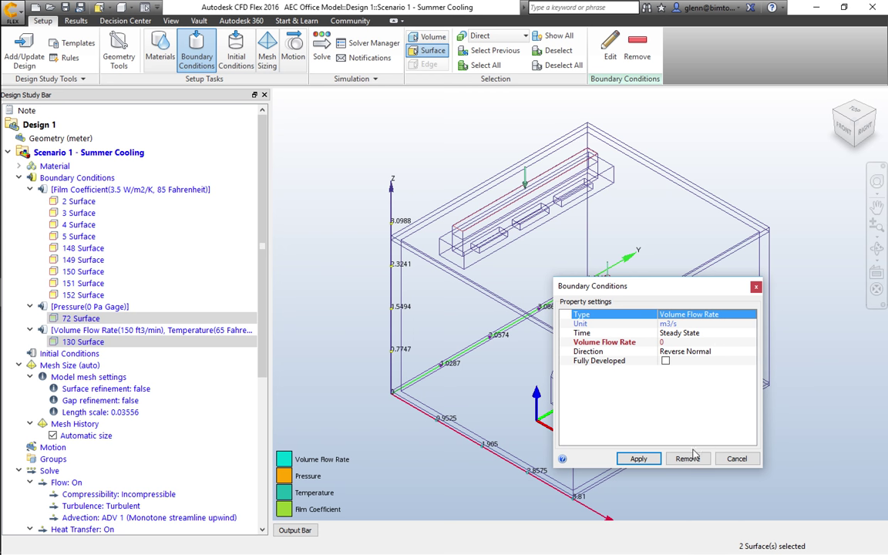
click(737, 459)
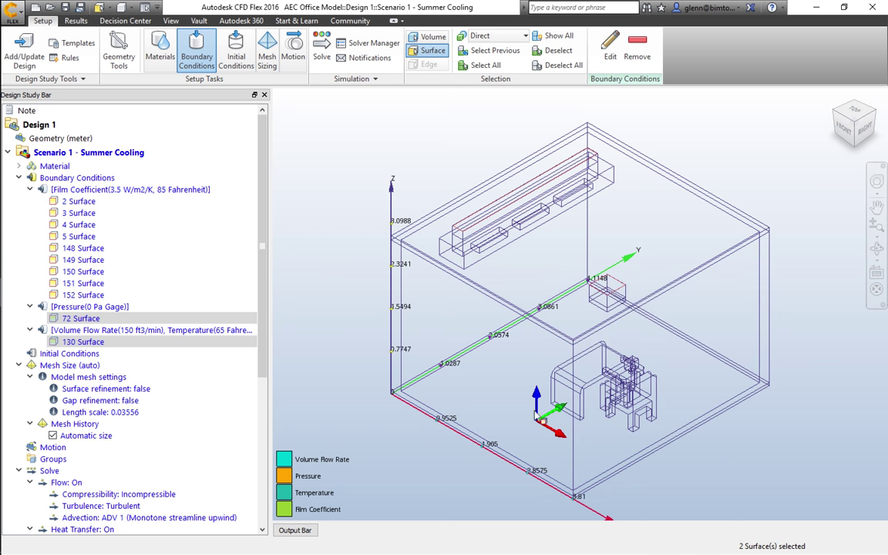
Review the supply inlet's Volume Flow Rate boundary condition and preview the Temperature type, leaving the settings unapplied
click(143, 331)
right_click(146, 332)
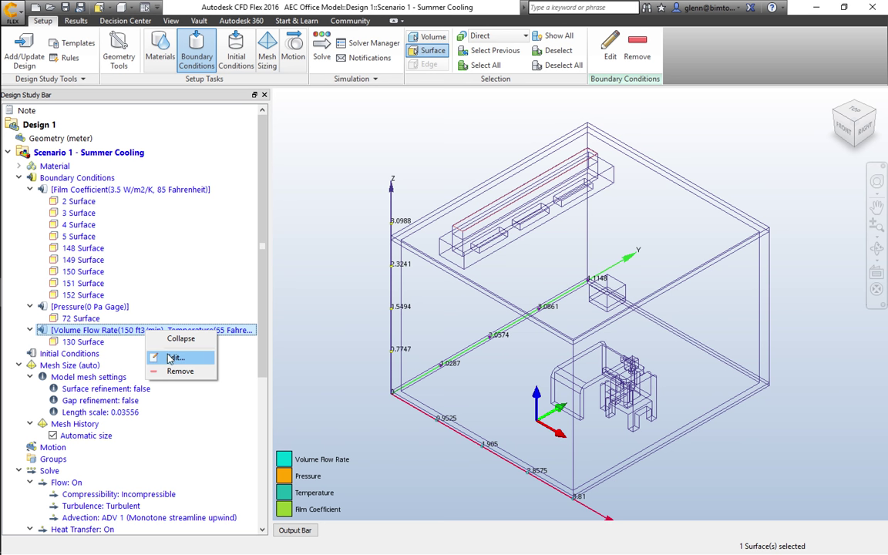
click(174, 357)
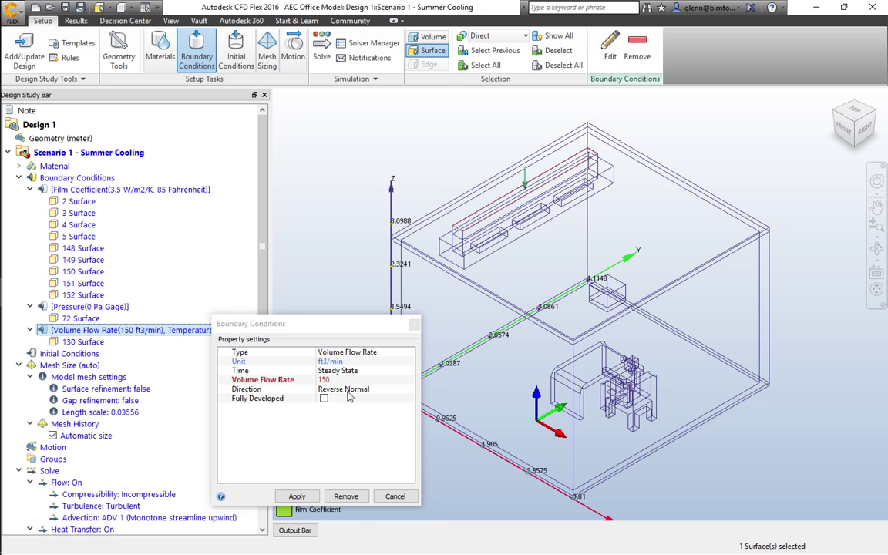
click(355, 353)
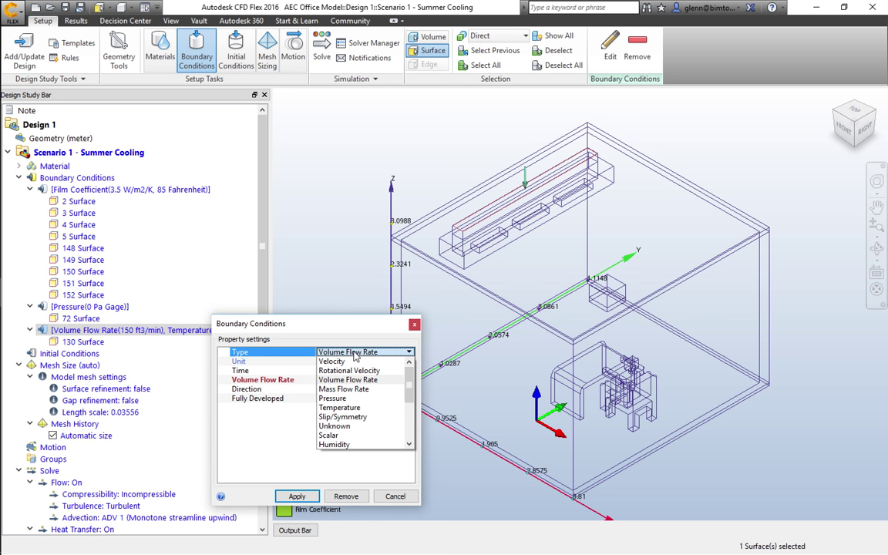
click(343, 407)
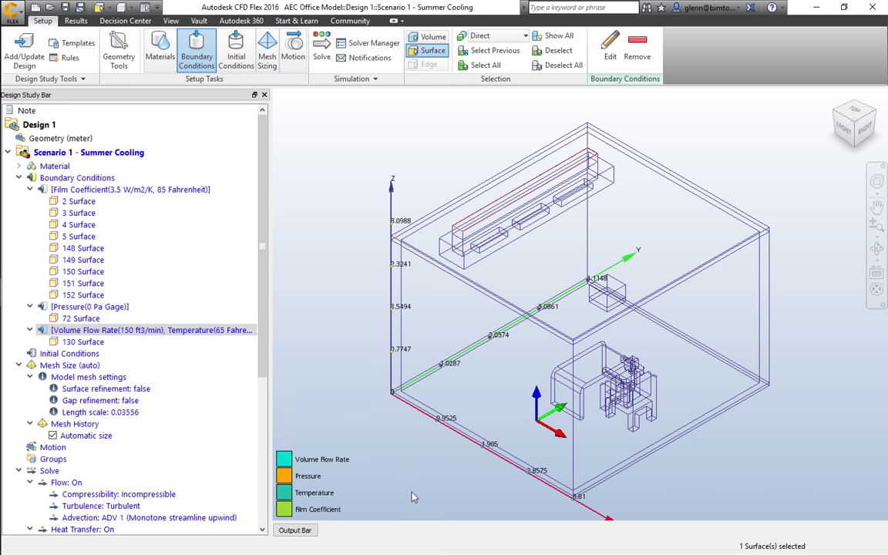
key(Return)
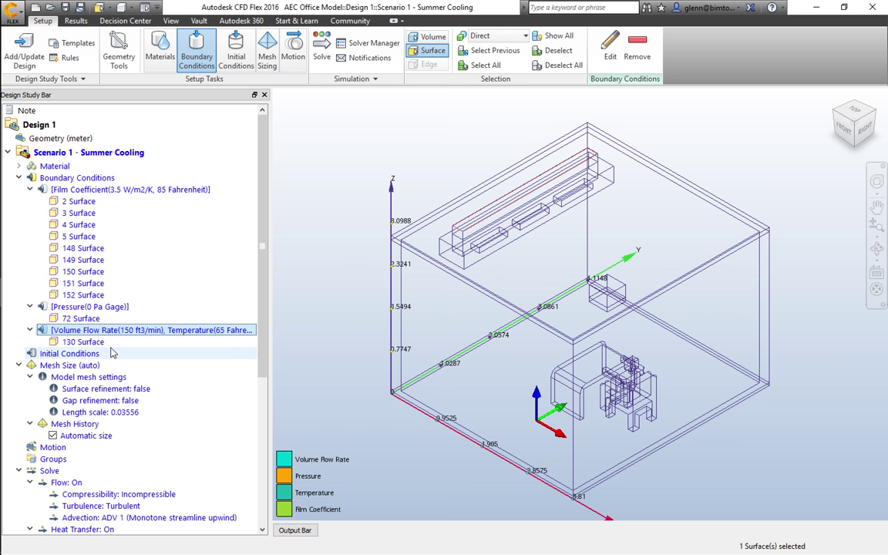
Examine the pressure boundary condition settings of surface 72 and close them without applying changes
click(67, 320)
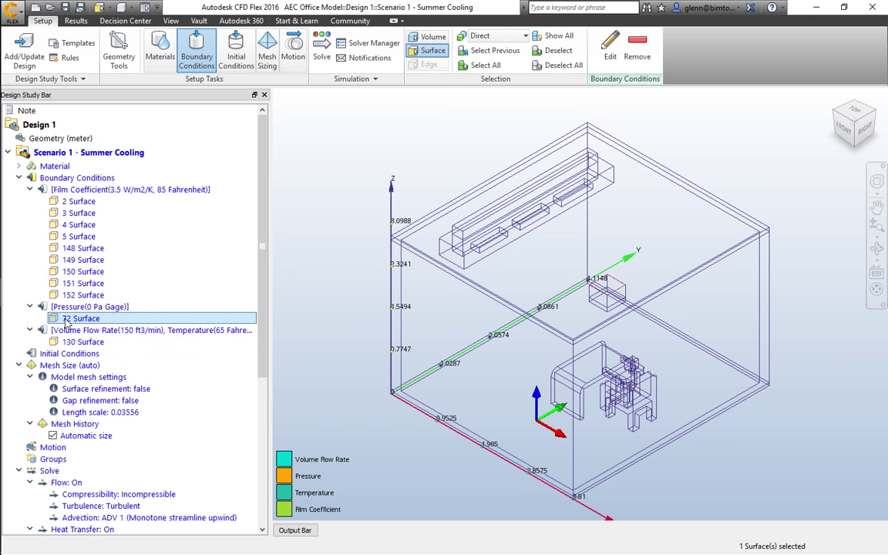
right_click(66, 321)
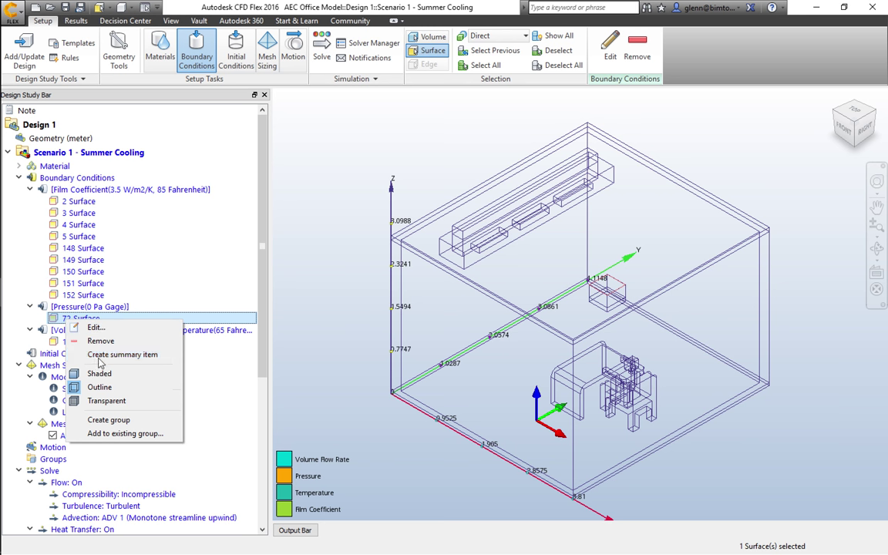
click(102, 330)
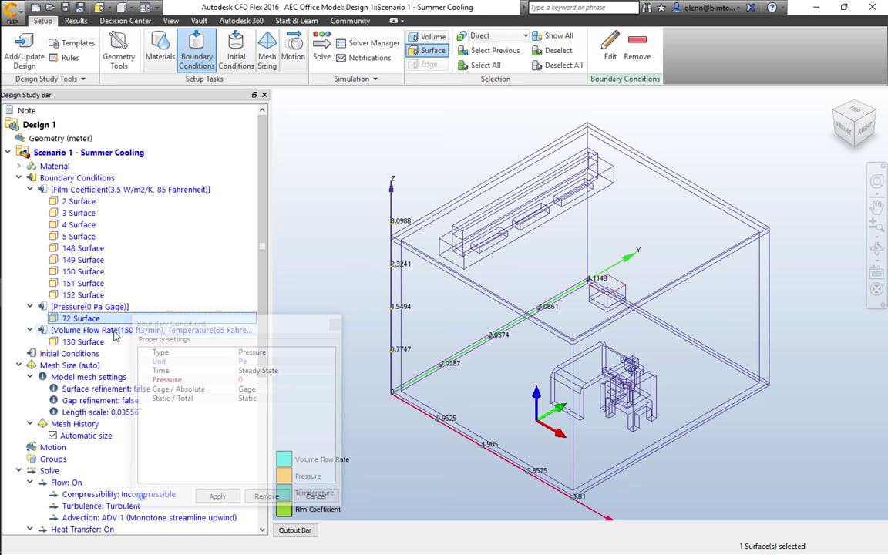
click(314, 496)
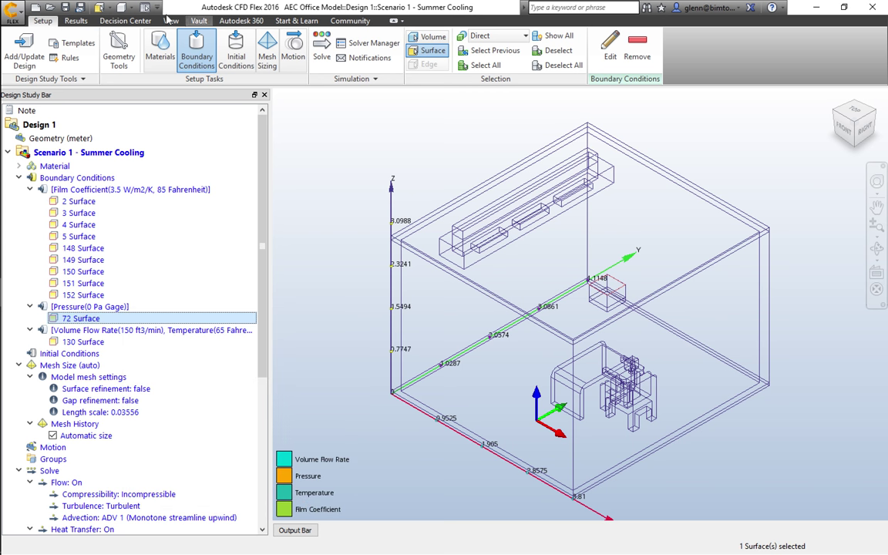
Solve the scenario on the local computer, continuing from s80 with 20 iterations to run
click(324, 57)
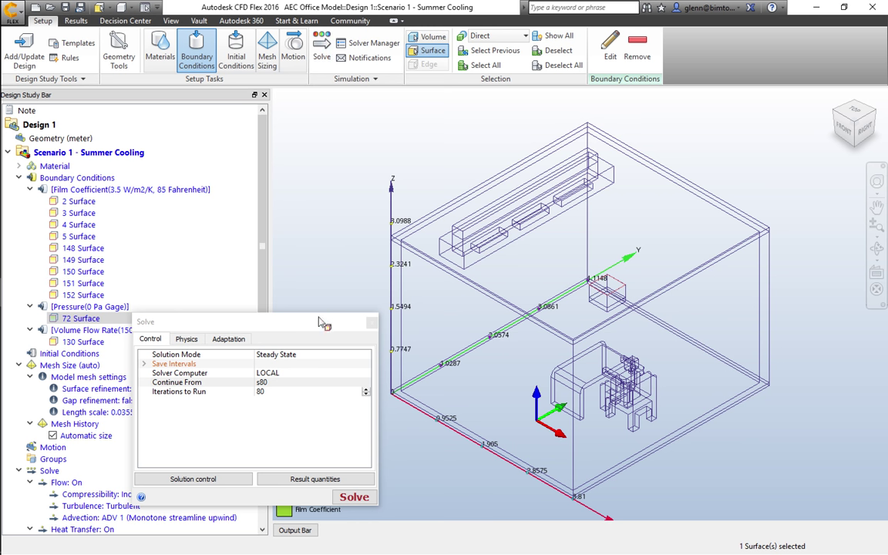
click(300, 382)
click(305, 383)
click(279, 392)
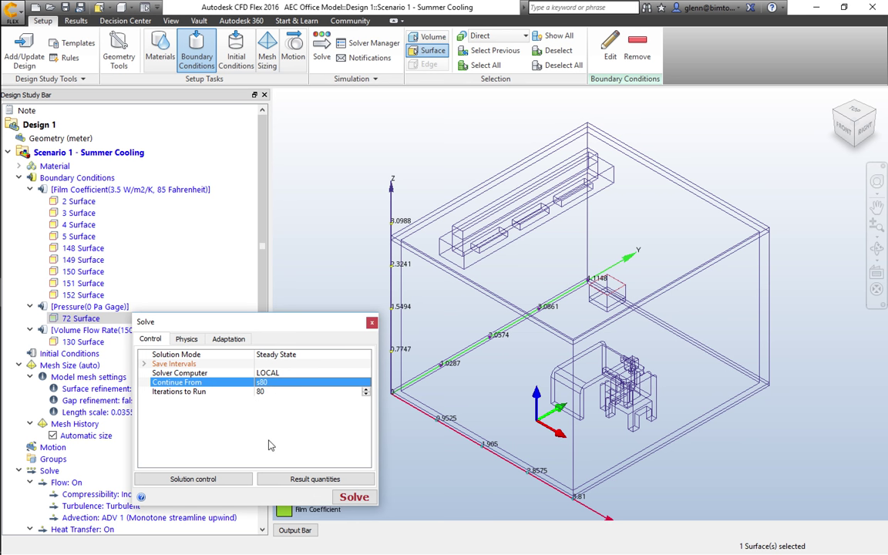
click(264, 392)
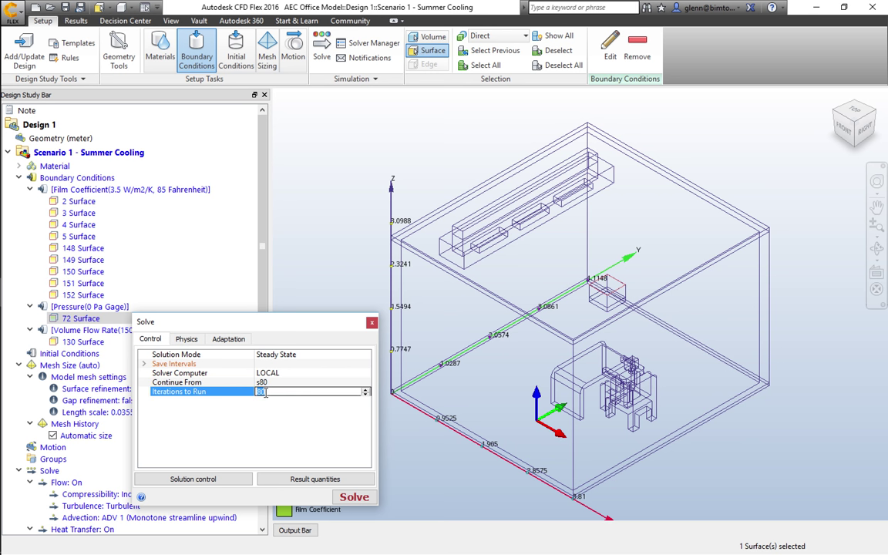
text(20)
click(360, 497)
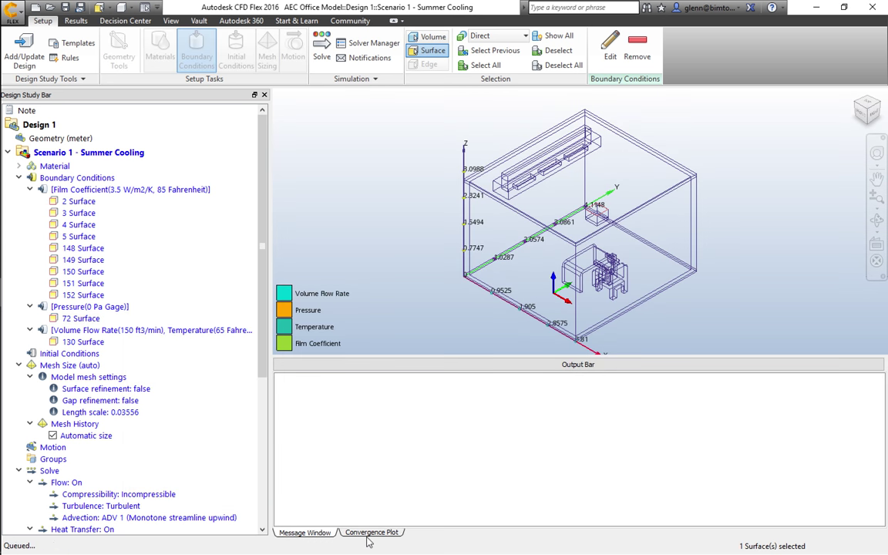
Review the convergence plot of the solved scenario and collapse the output bar to enlarge the model view
click(371, 534)
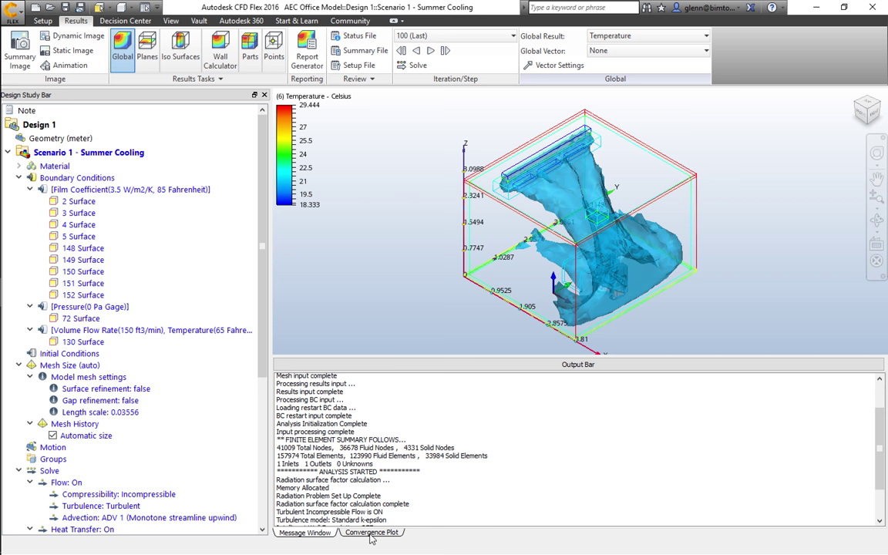
click(370, 532)
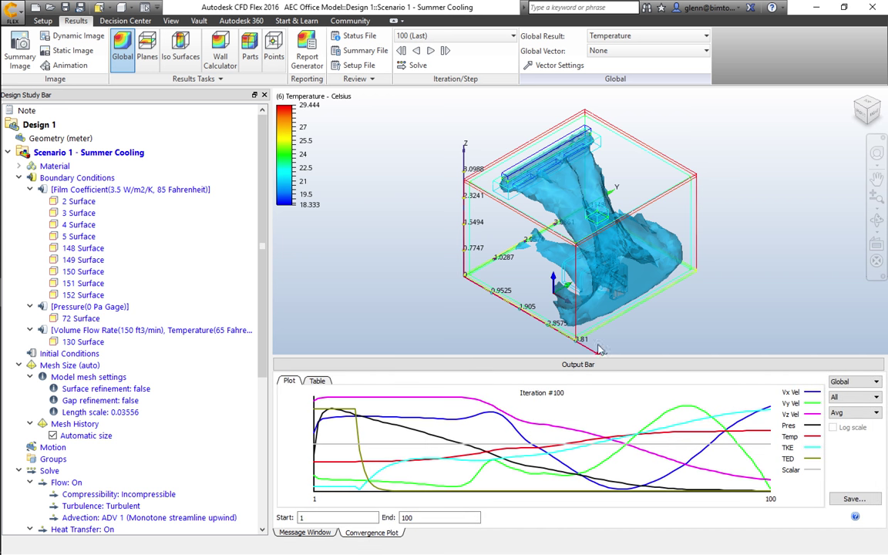
click(601, 366)
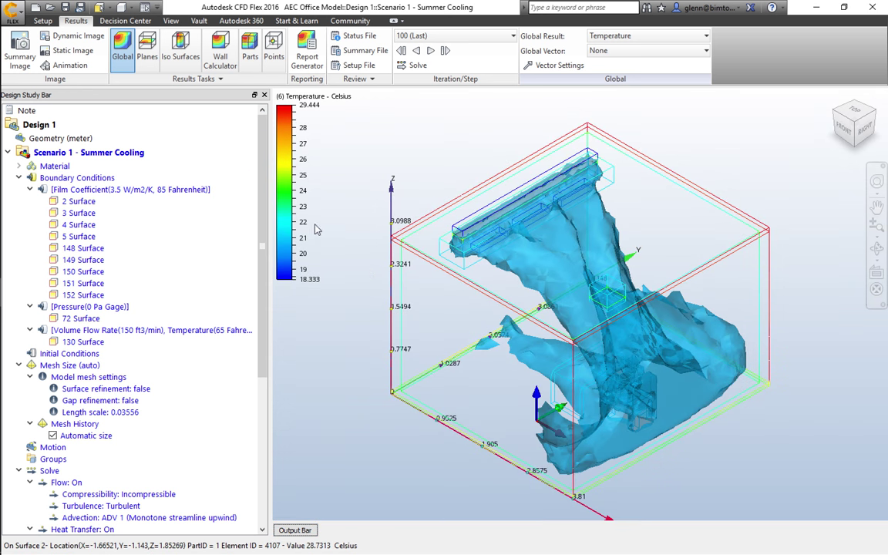
Activate the Iso Surfaces results task and switch the temperature legend's units to Fahrenheit
click(178, 56)
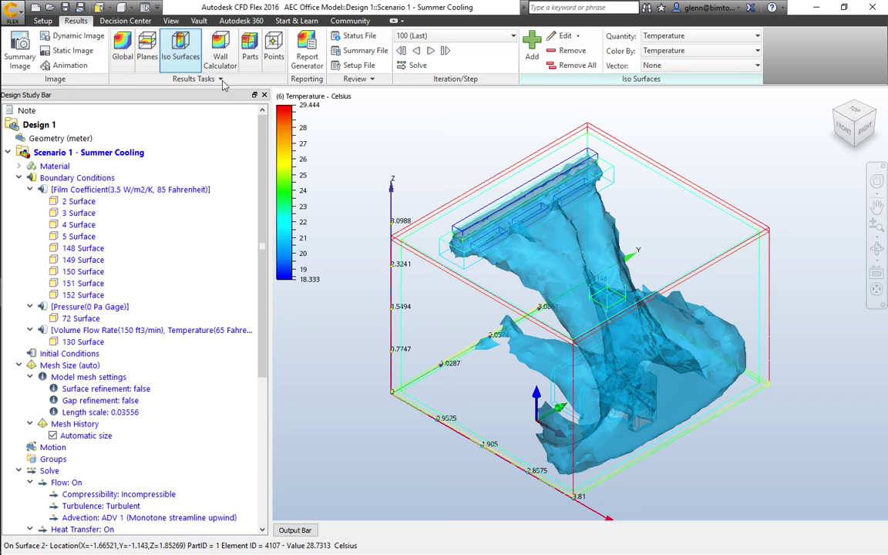
click(561, 36)
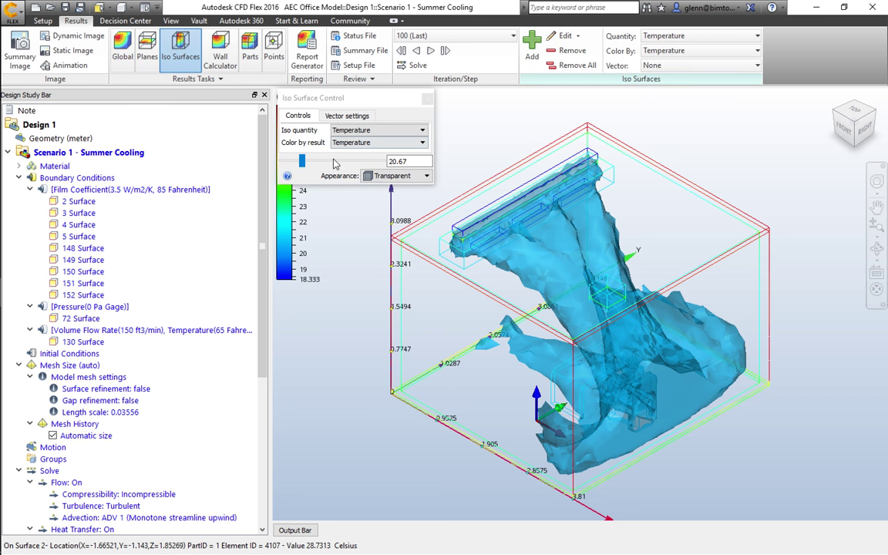
click(427, 99)
right_click(291, 124)
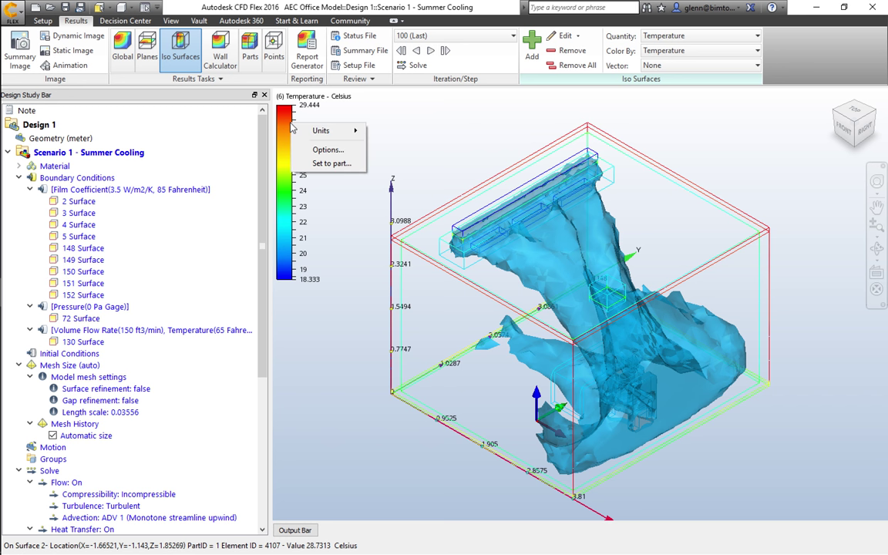
mouse_move(322, 130)
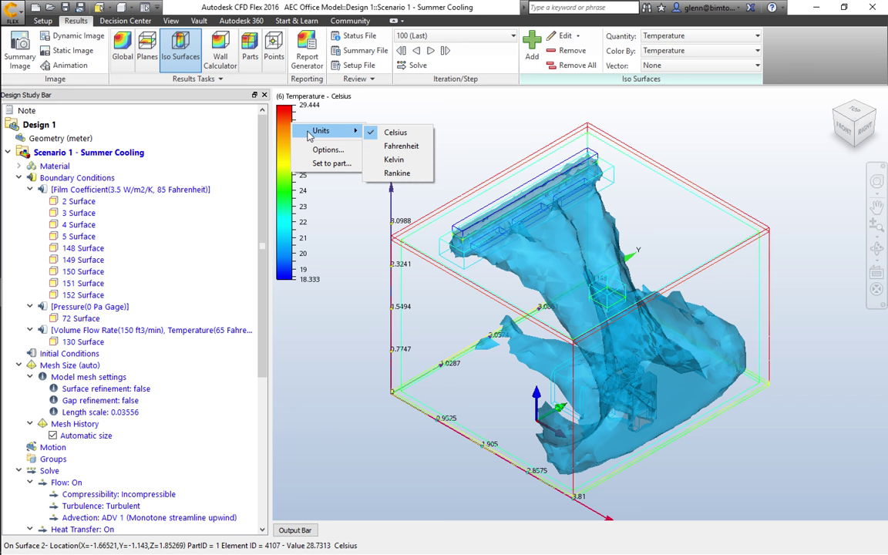
click(409, 148)
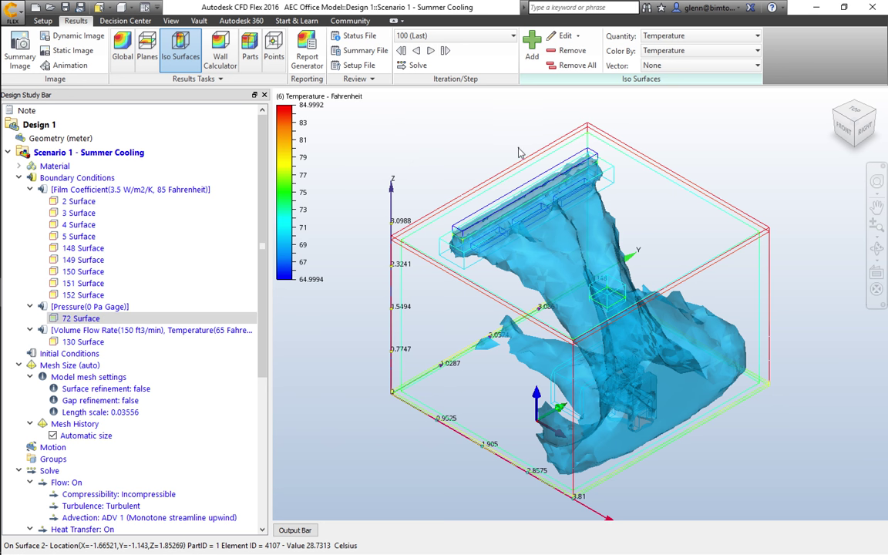
Move the iso surface controls clear of the legend and adjust the temperature iso surface to 68.6 degrees Fahrenheit
click(566, 36)
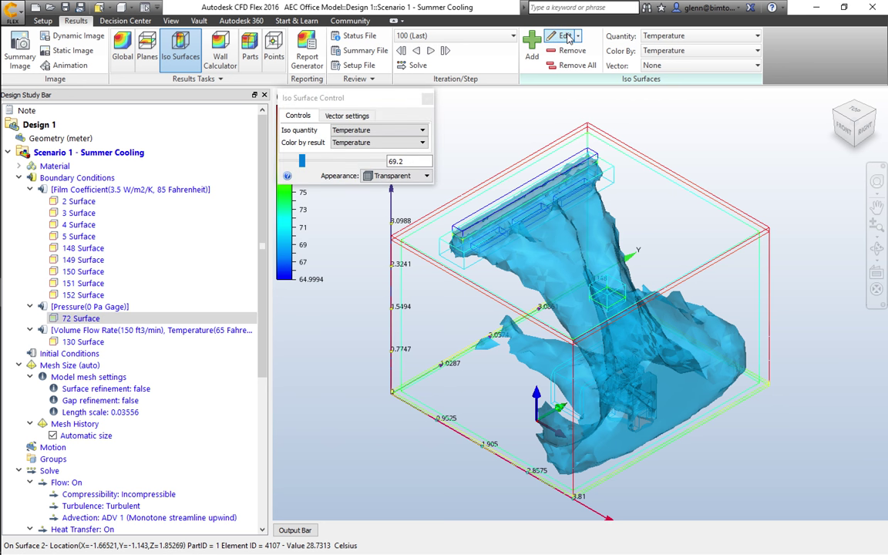
click(343, 102)
drag(343, 102, 320, 396)
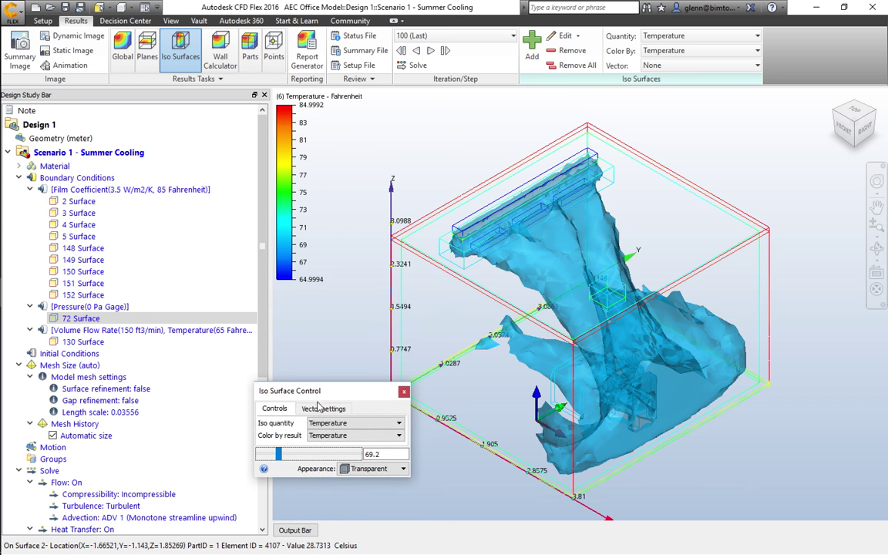
mouse_move(278, 454)
mouse_down()
mouse_move(259, 457)
mouse_move(278, 456)
mouse_up()
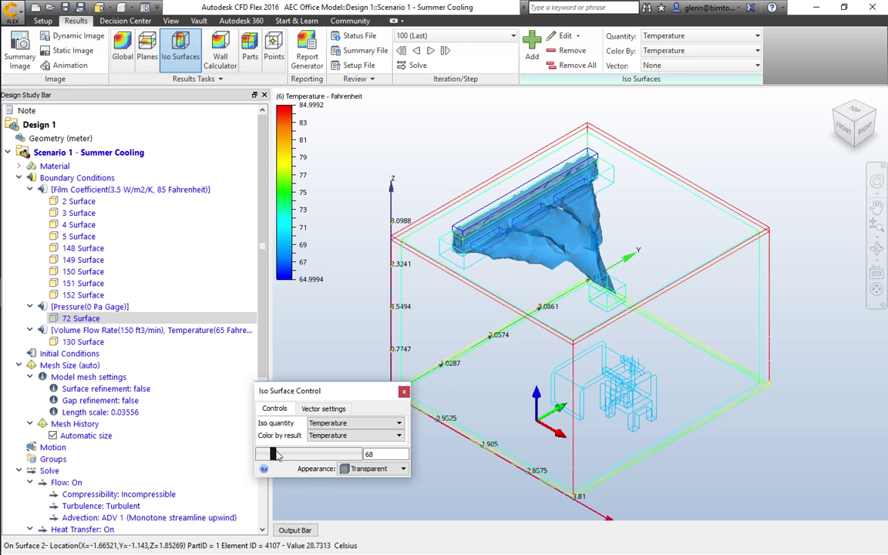
drag(278, 456, 282, 457)
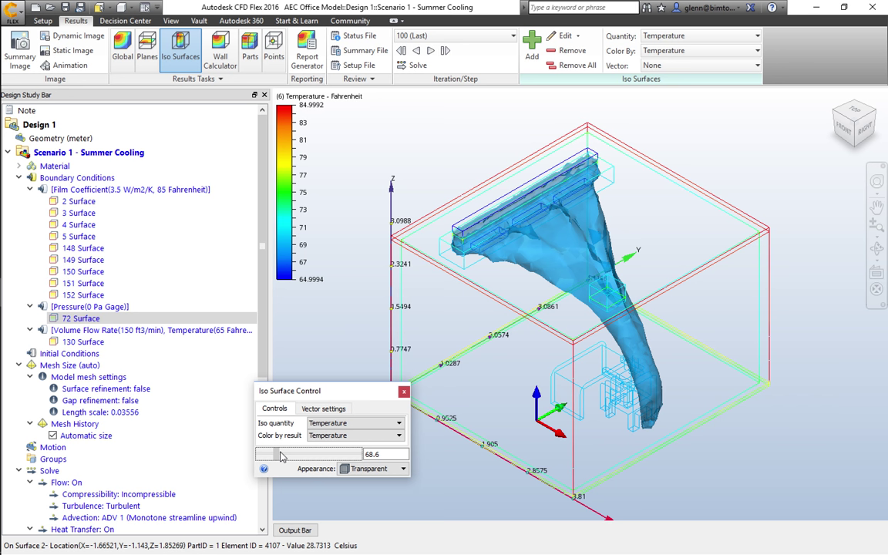
Sweep the temperature iso surface from 68.4 up to 80 and back to 68.2 degrees Fahrenheit, closing the iso surface controls when done
drag(282, 456, 280, 457)
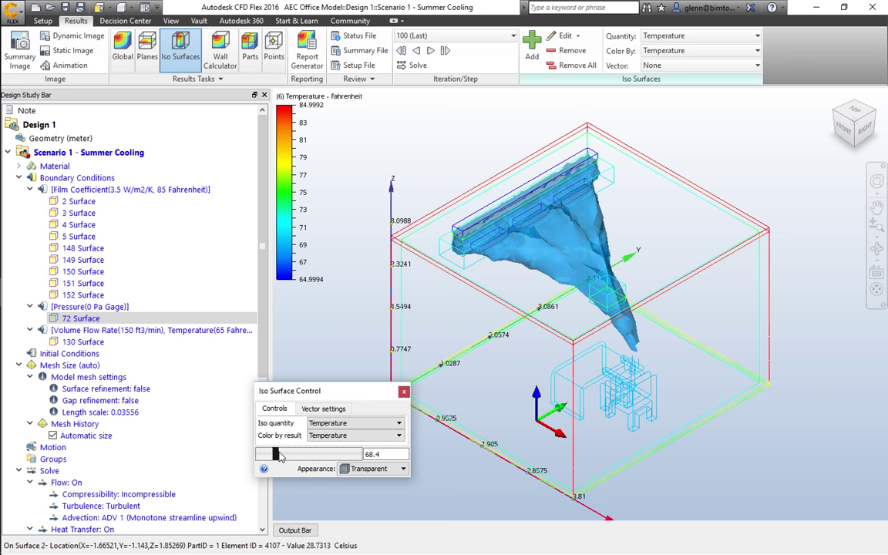
drag(279, 455, 289, 459)
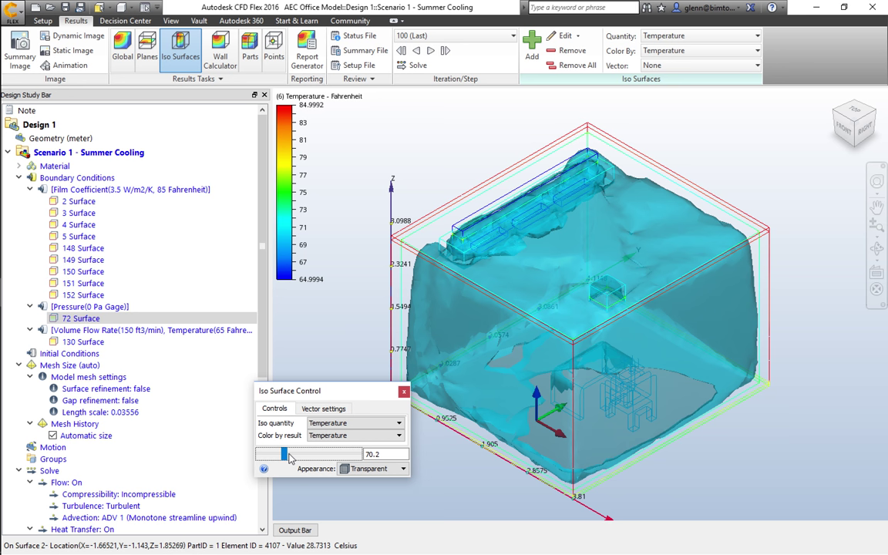
drag(291, 458, 337, 455)
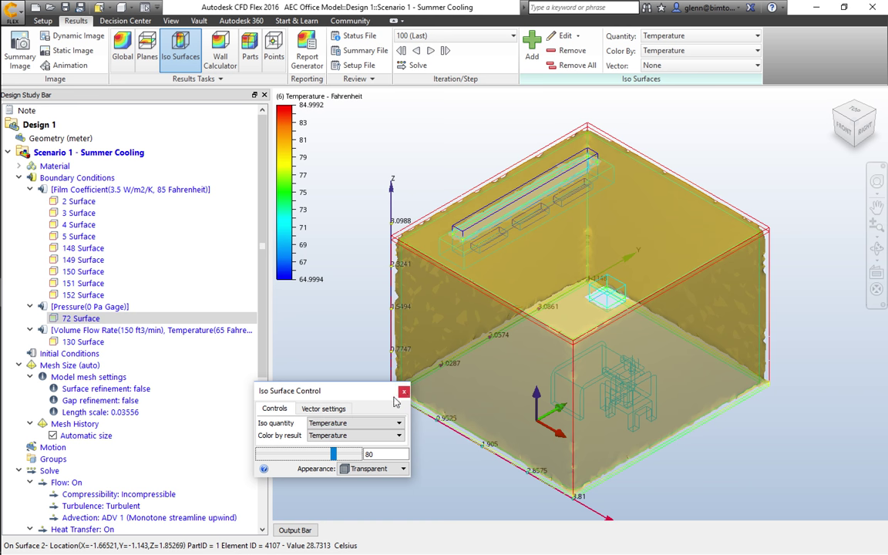
drag(334, 454, 272, 453)
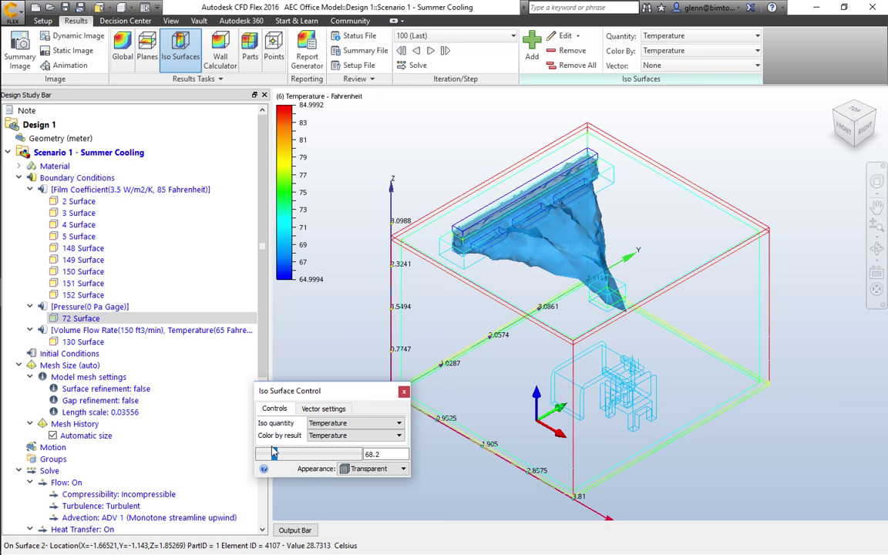
click(403, 391)
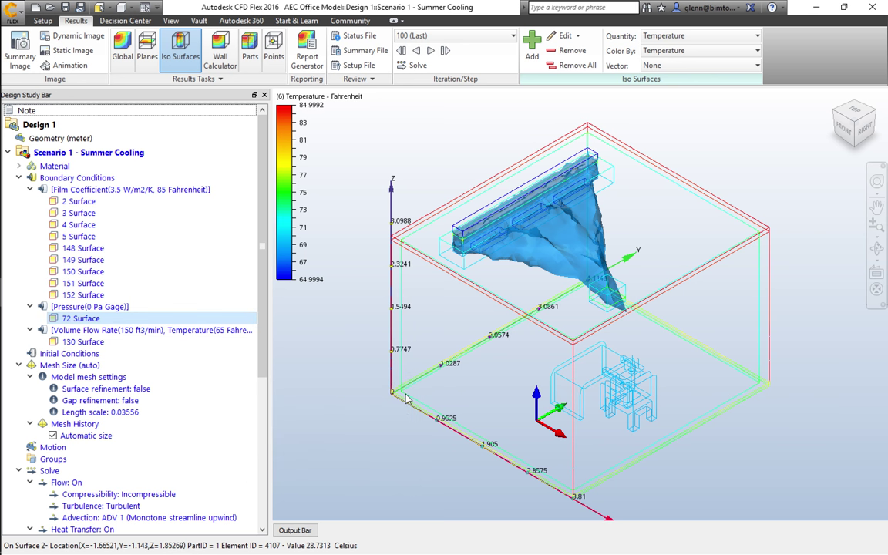
Activate Scenario 2 - Winter Heating - Air Only and set the model's visual style to Transparent
click(9, 154)
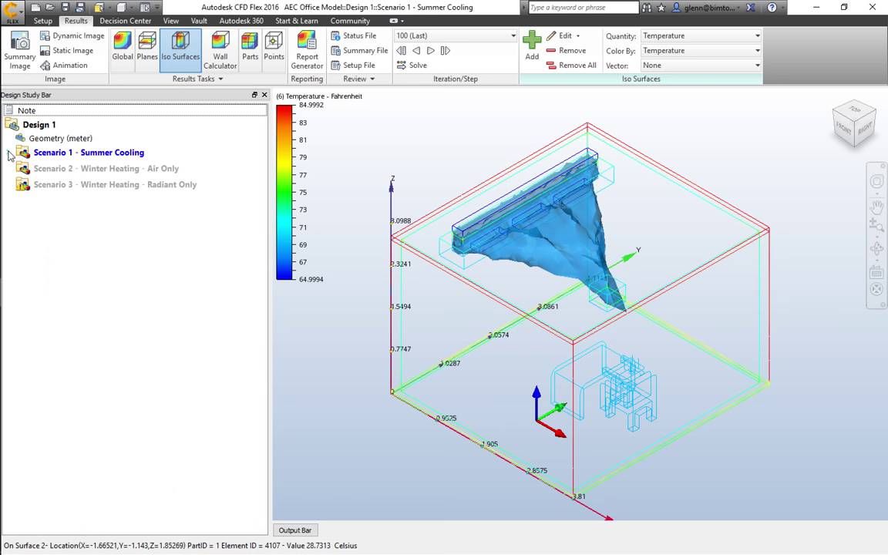
double_click(51, 168)
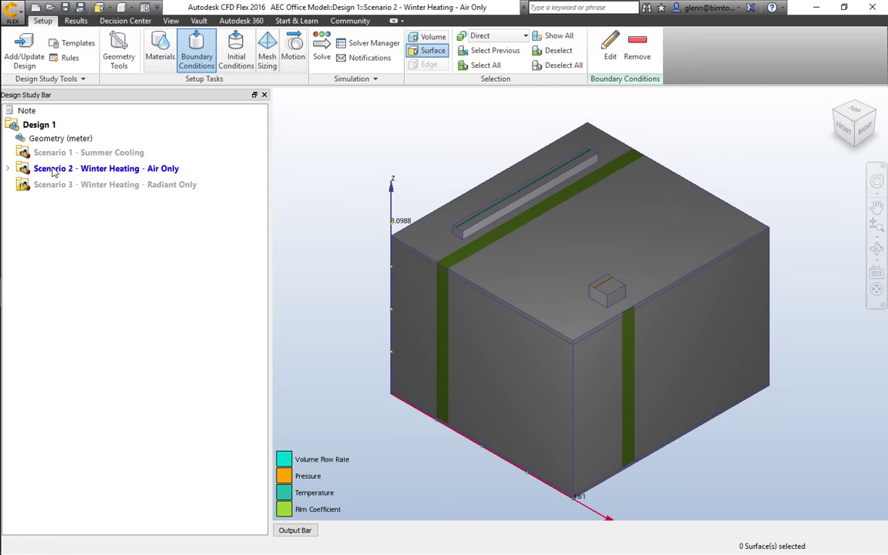
click(173, 22)
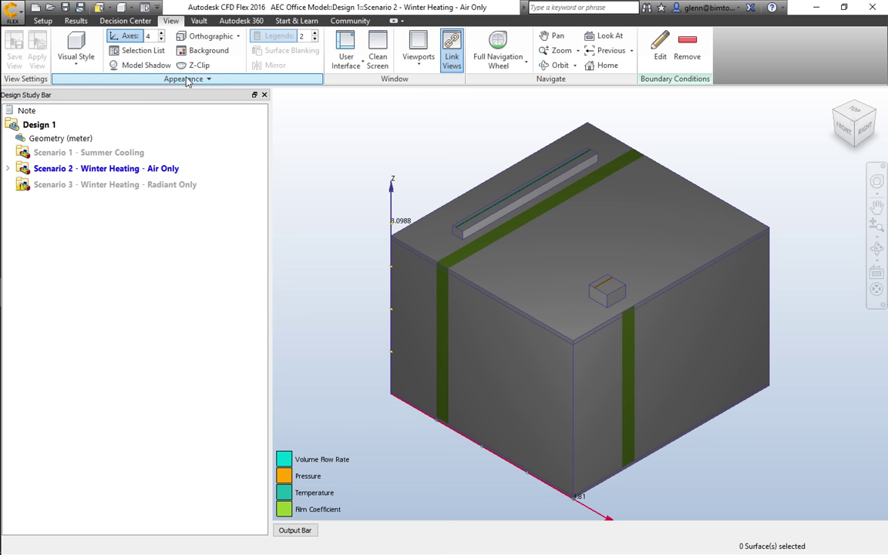
click(66, 61)
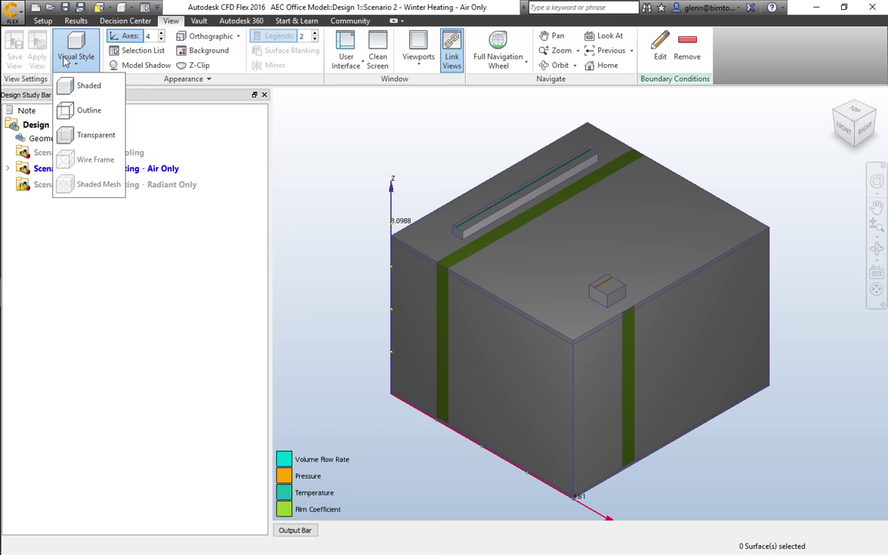
click(72, 138)
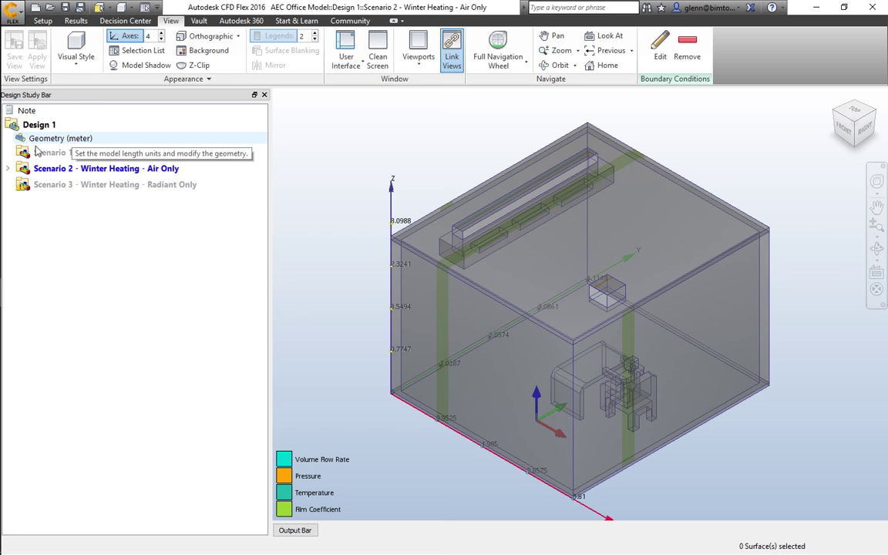
Expand Scenario 2 and examine its film coefficient and supply air volume flow rate and temperature boundary conditions on the model
click(7, 169)
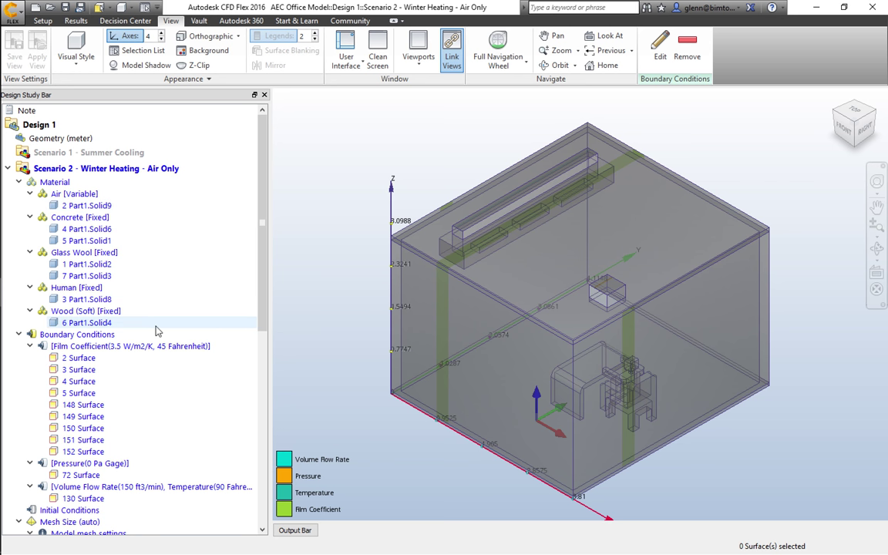
mouse_move(157, 330)
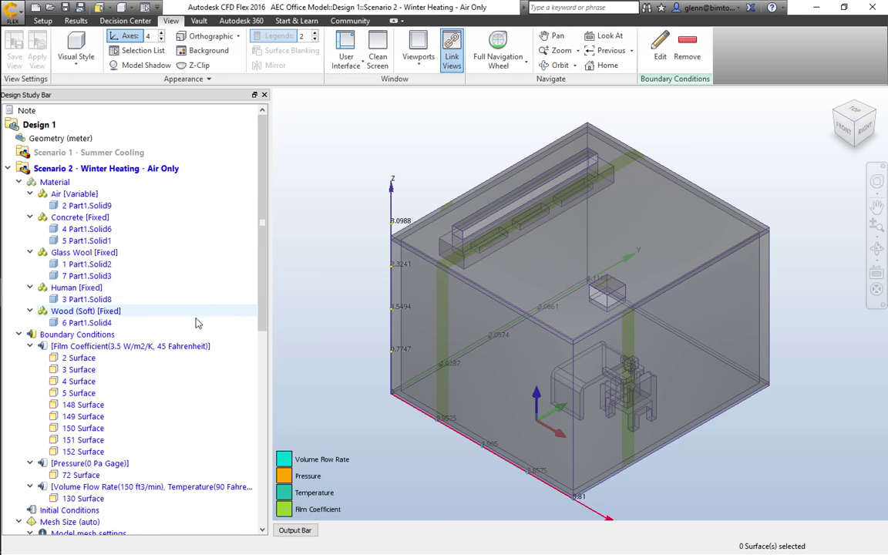
click(184, 350)
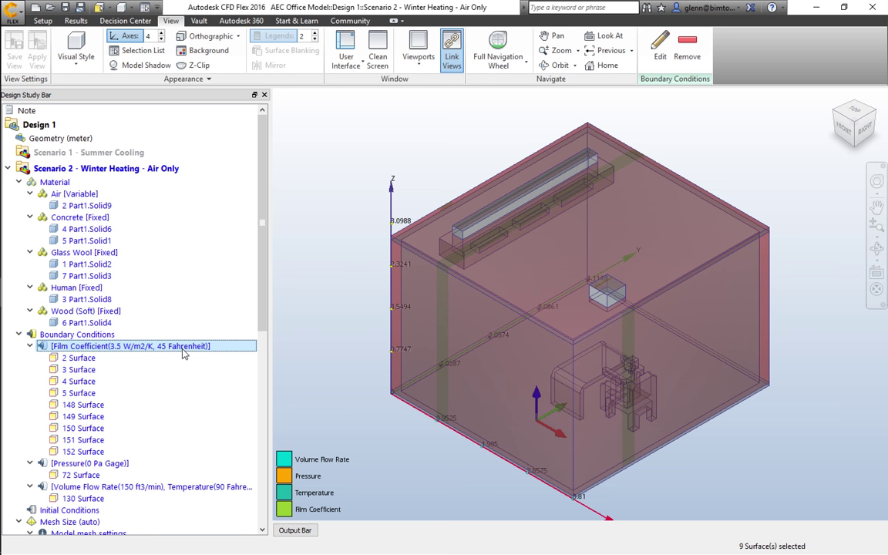
click(167, 492)
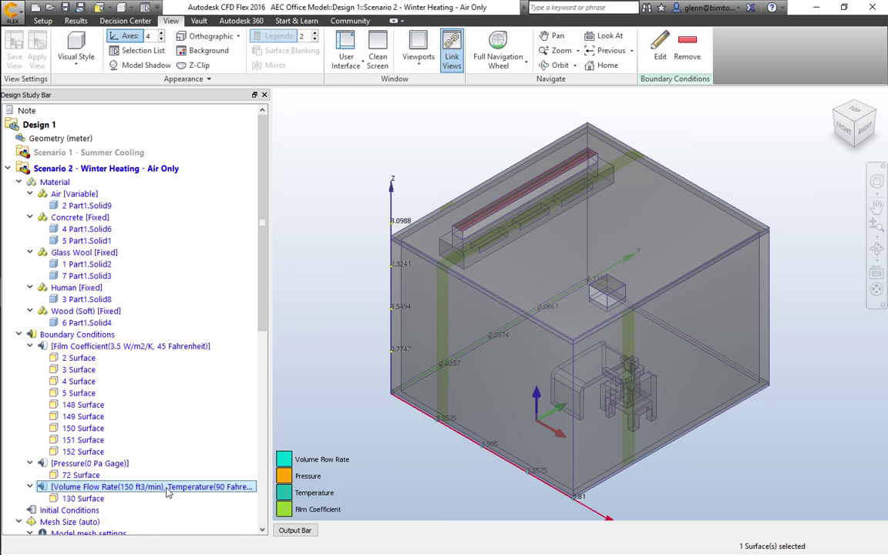
scroll(262, 339, down, 1)
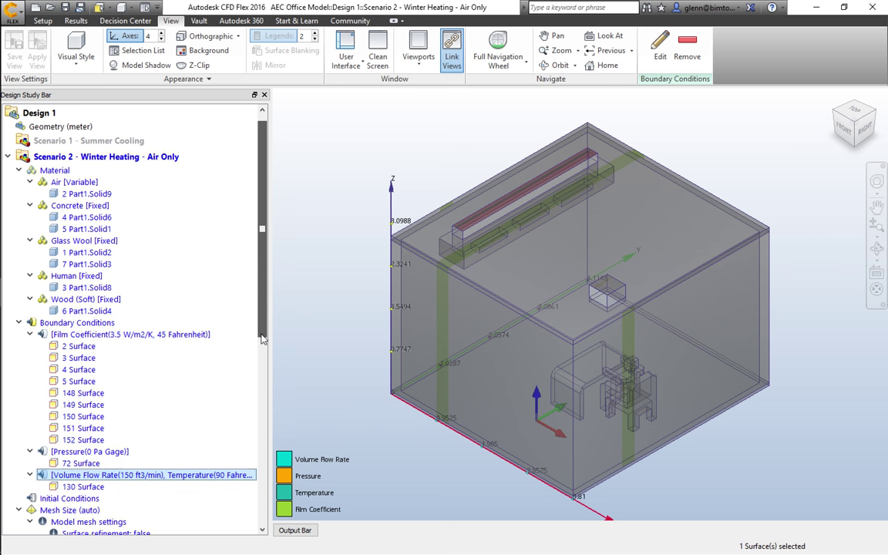
drag(262, 336, 257, 372)
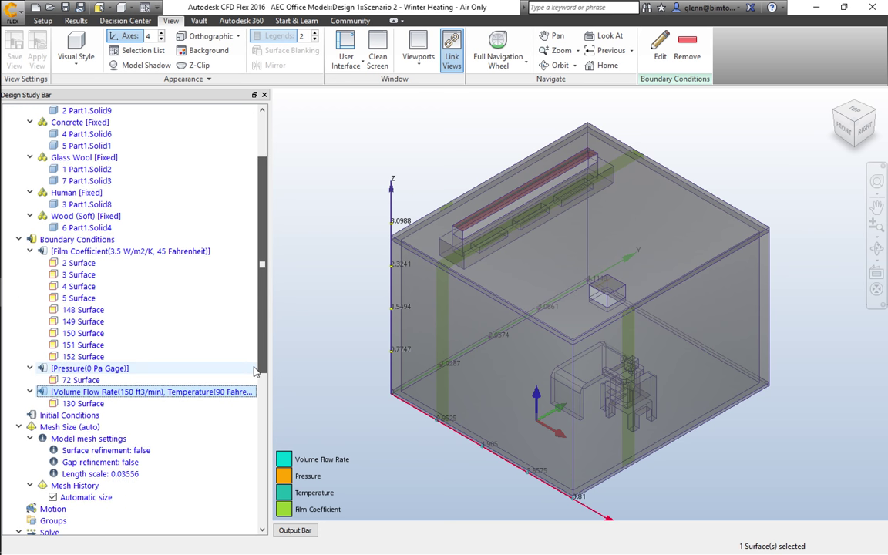
Show Scenario 2's results with the Iso Surfaces task and switch the temperature legend's units to Fahrenheit
click(78, 23)
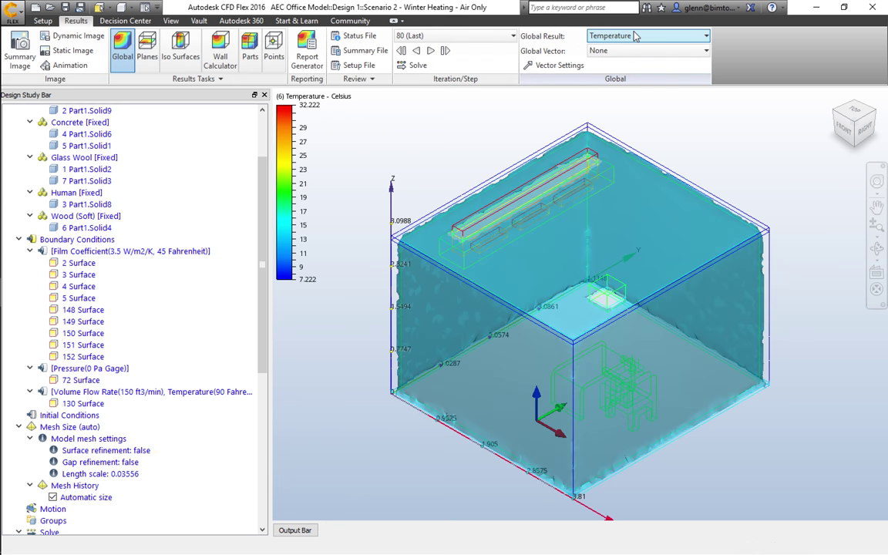
click(184, 57)
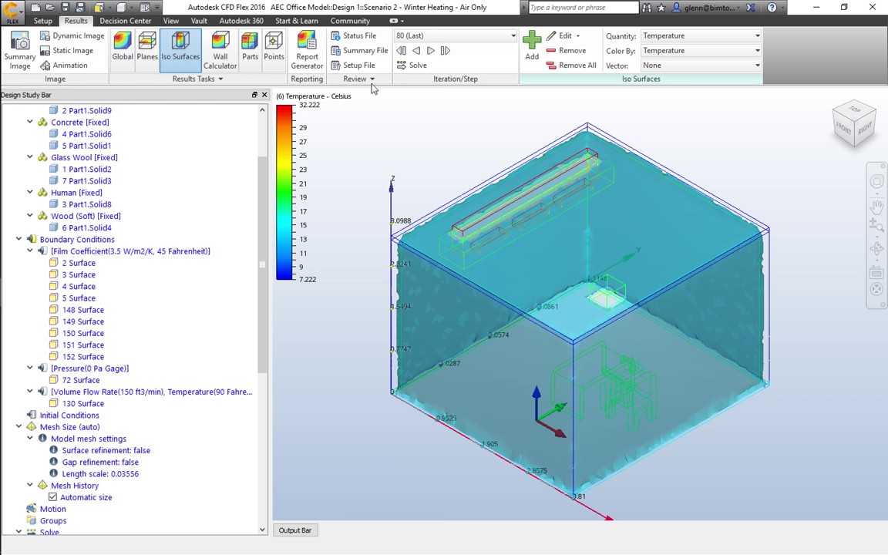
click(565, 36)
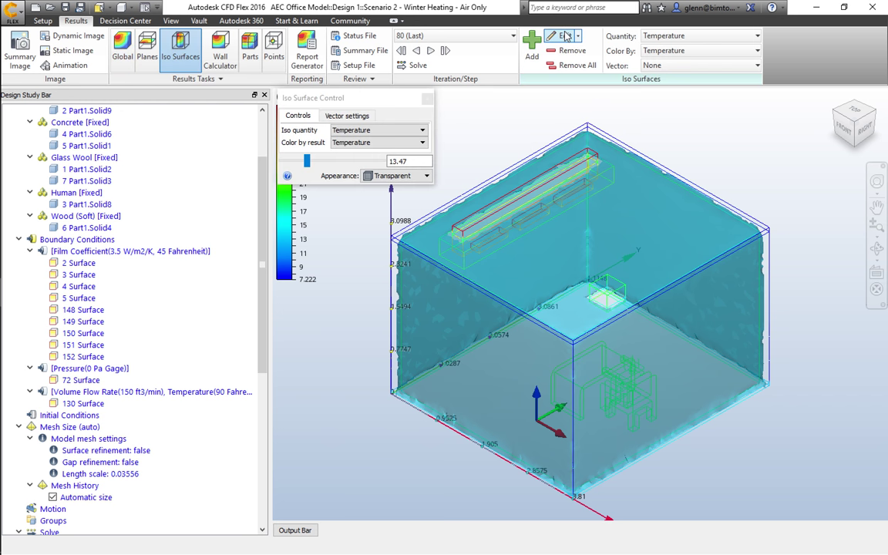
click(427, 100)
right_click(293, 158)
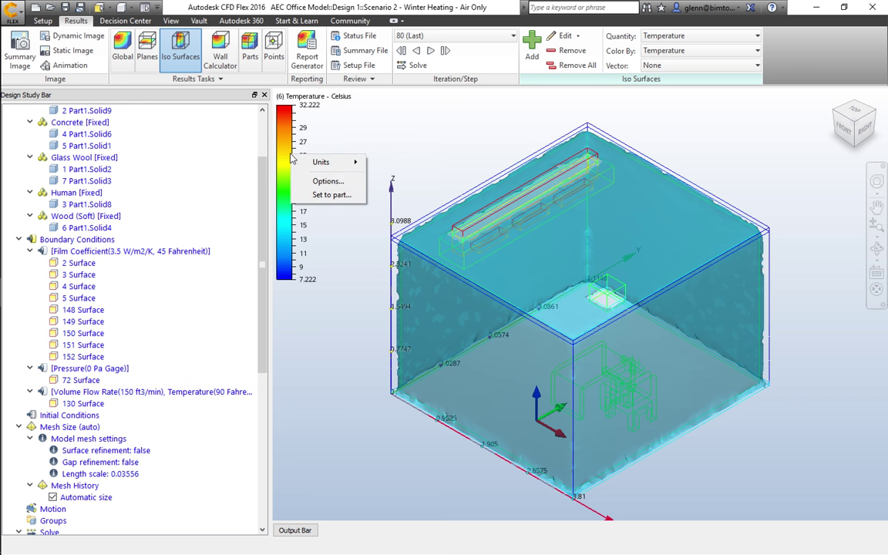
mouse_move(355, 162)
click(397, 178)
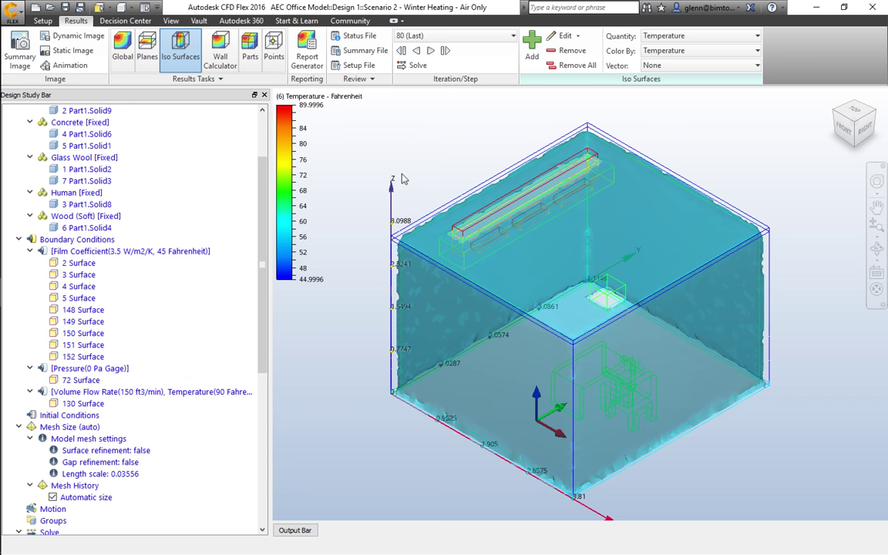
Edit the winter heating temperature iso surface, sweeping it from 45 up to 64.8 degrees Fahrenheit
click(568, 43)
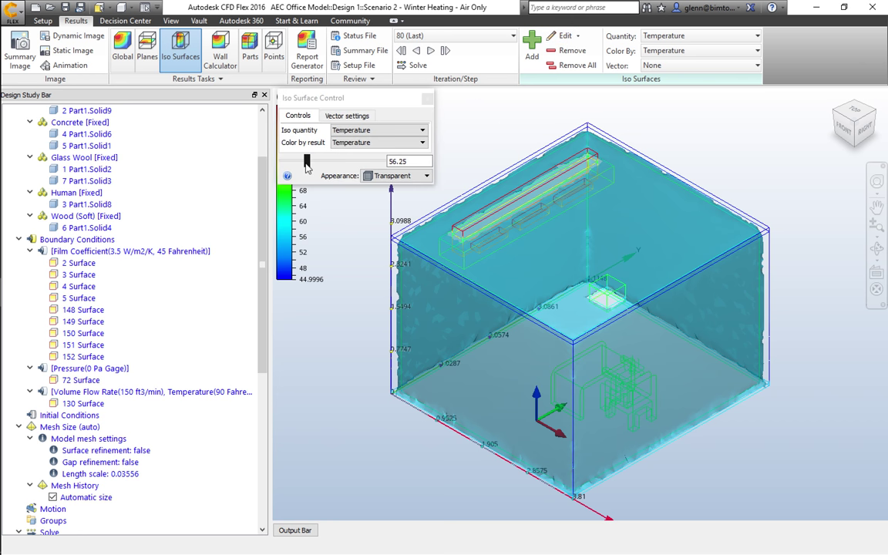
drag(306, 168, 284, 162)
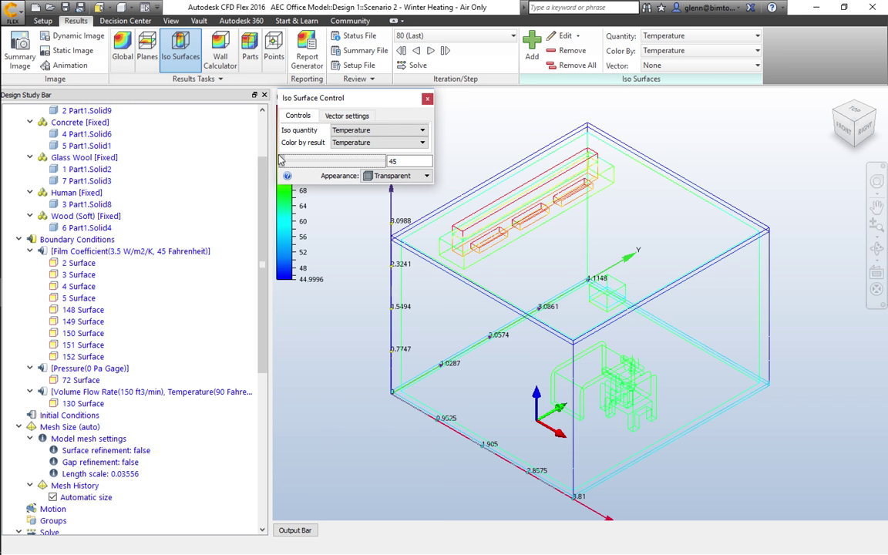
drag(284, 162, 284, 160)
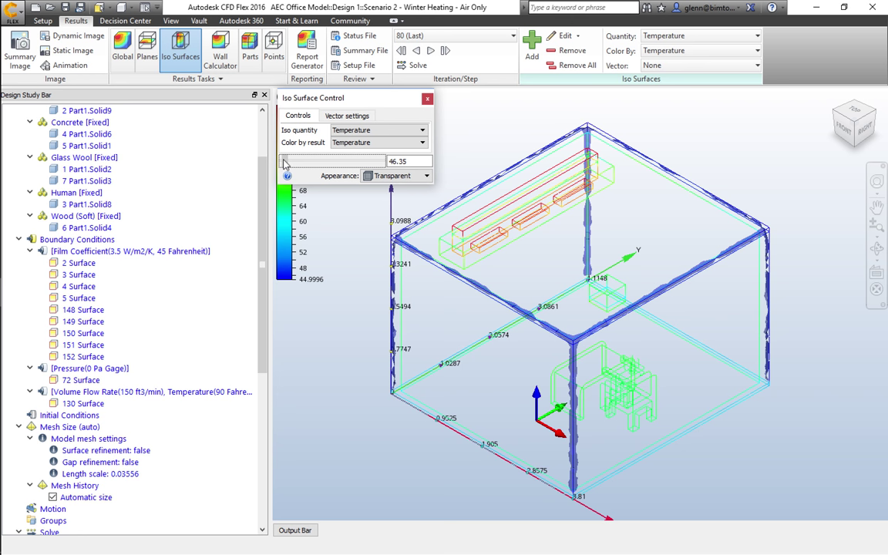
drag(285, 163, 326, 164)
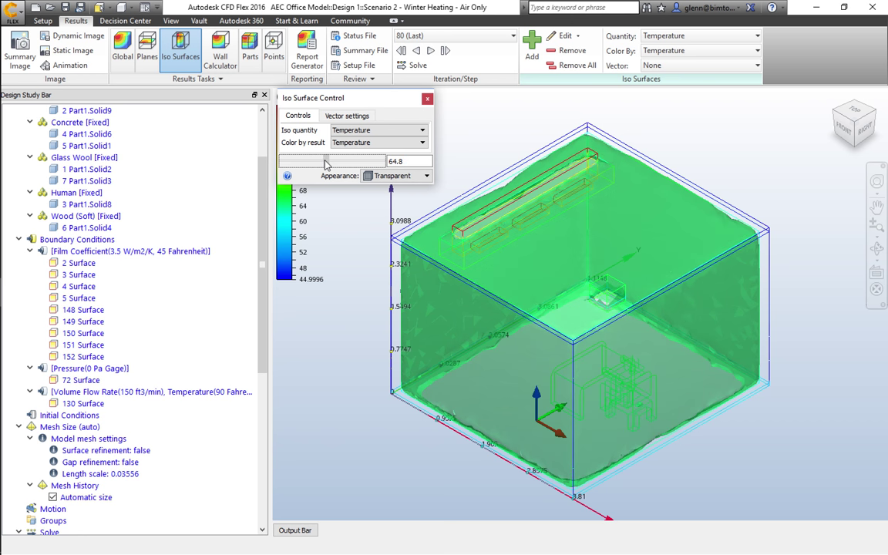
Fine-tune the temperature iso surface between 68.4 and 69.75, settle on 67.95 degrees Fahrenheit, and close its controls
drag(327, 165, 333, 164)
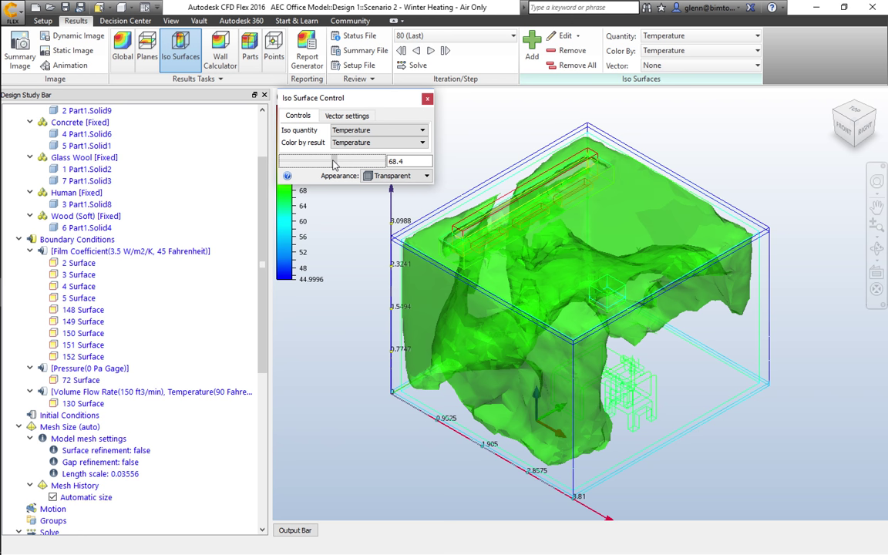
mouse_move(334, 164)
mouse_down()
mouse_move(354, 164)
mouse_move(336, 165)
mouse_up()
click(336, 164)
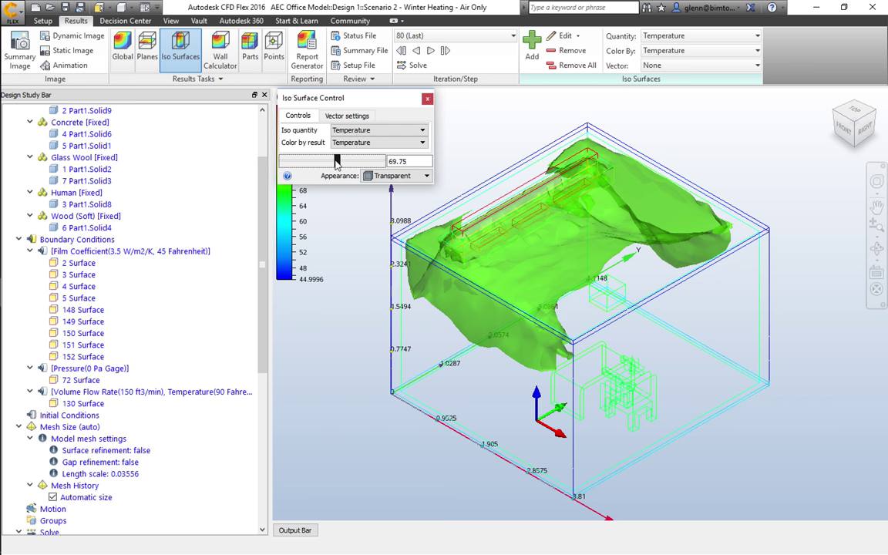
drag(336, 163, 335, 165)
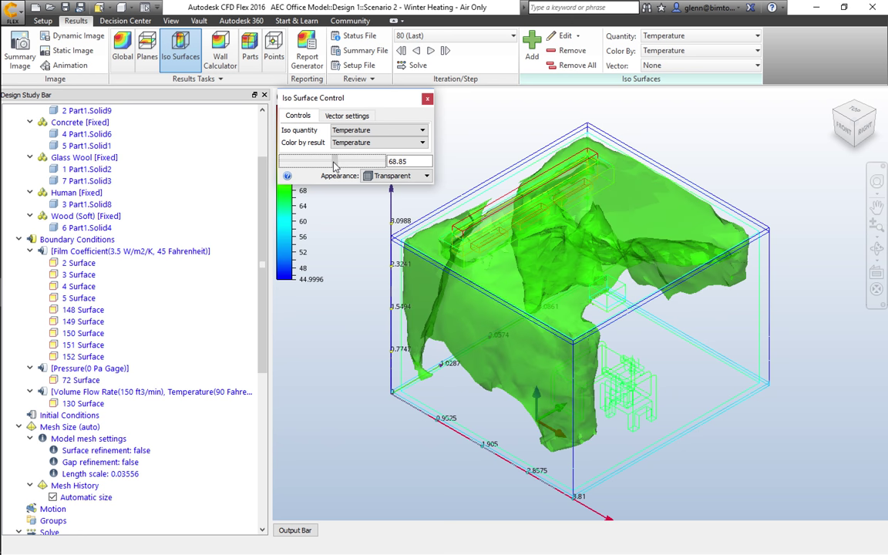
drag(335, 165, 333, 167)
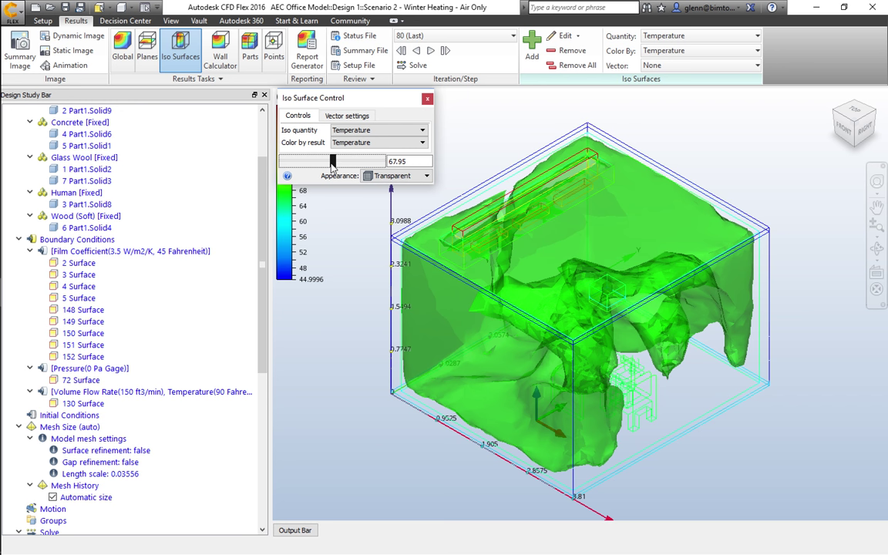
click(427, 99)
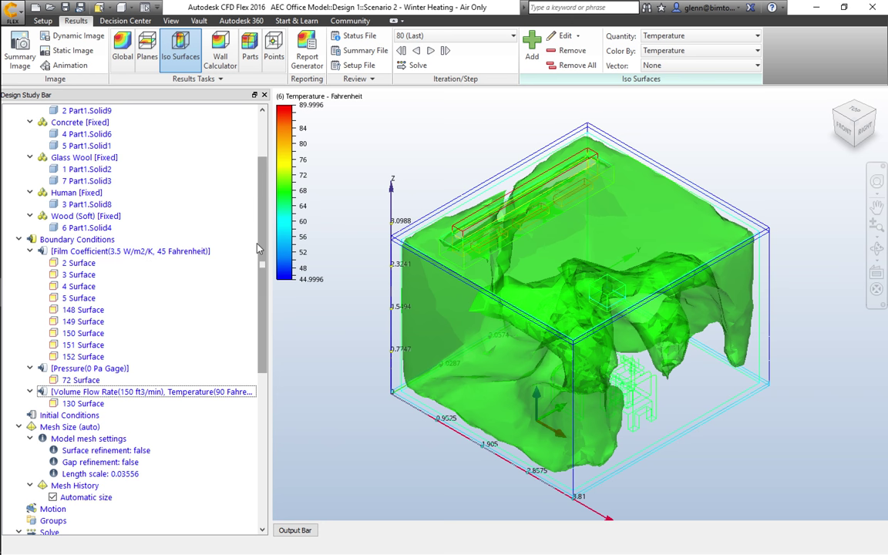
Collapse Scenario 2, activate Scenario 3 - Winter Heating - Radiant Only, and show the whole room model
scroll(260, 253, up, 3)
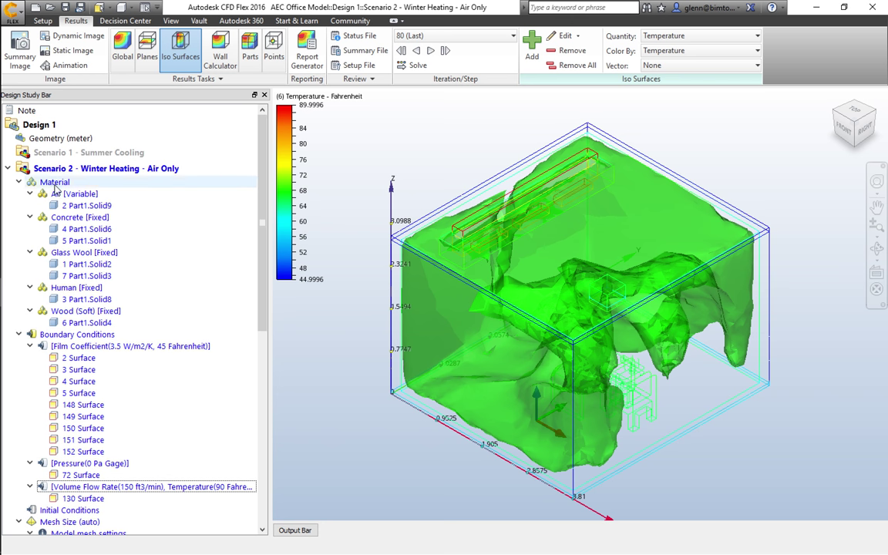
click(55, 172)
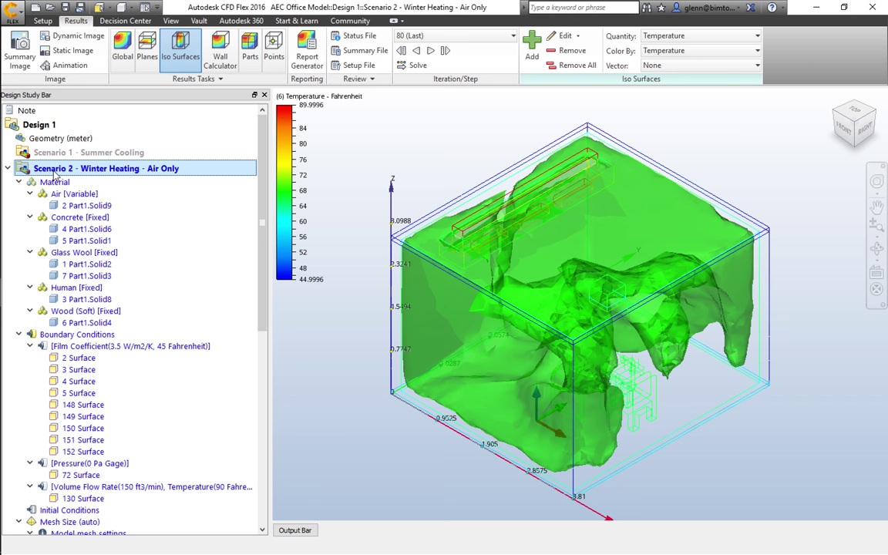
click(7, 168)
click(27, 185)
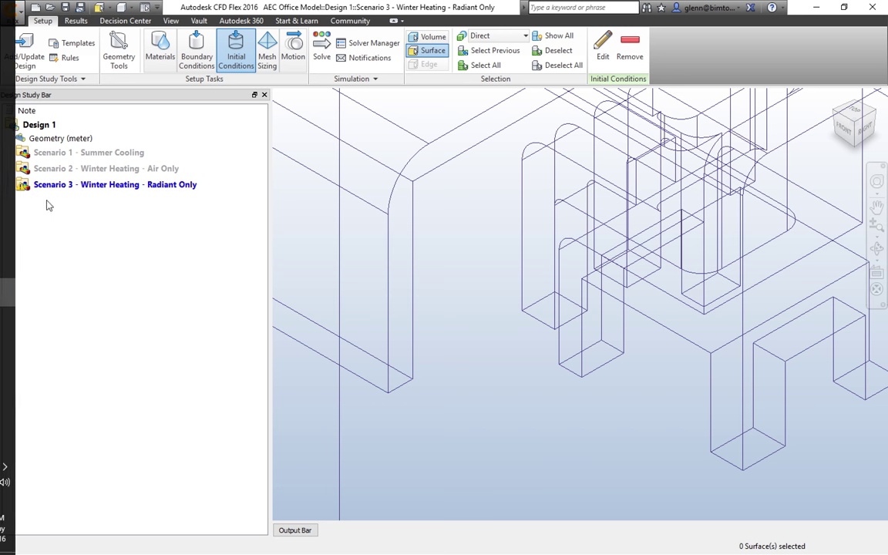
click(877, 227)
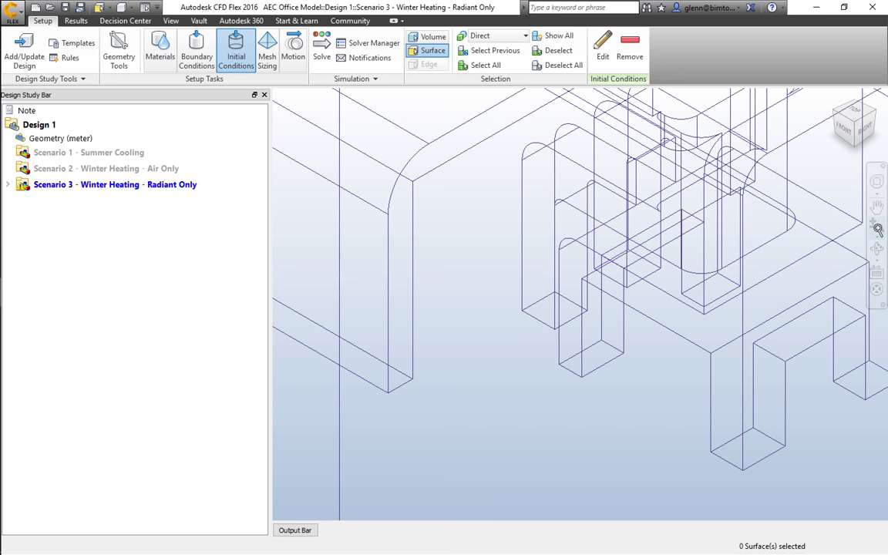
scroll(493, 233, down, 5)
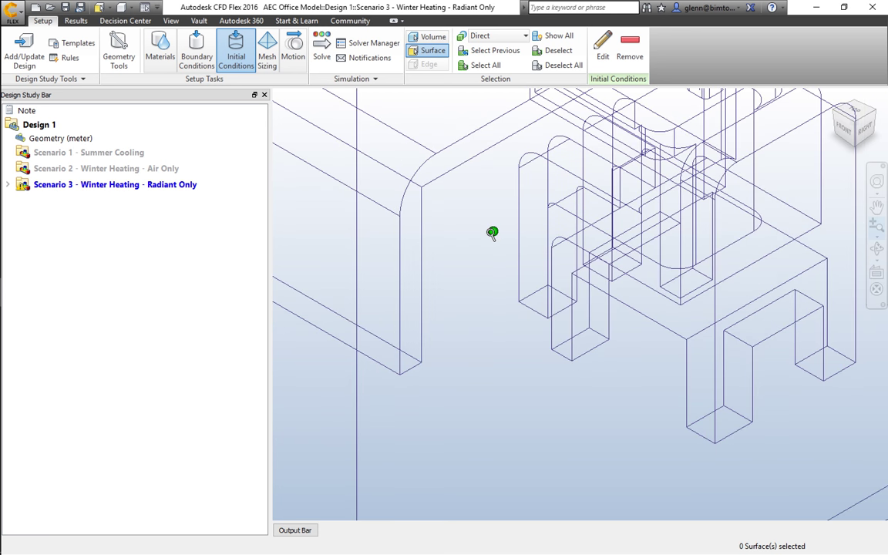
middle_drag(499, 237, 501, 241)
scroll(630, 349, down, 6)
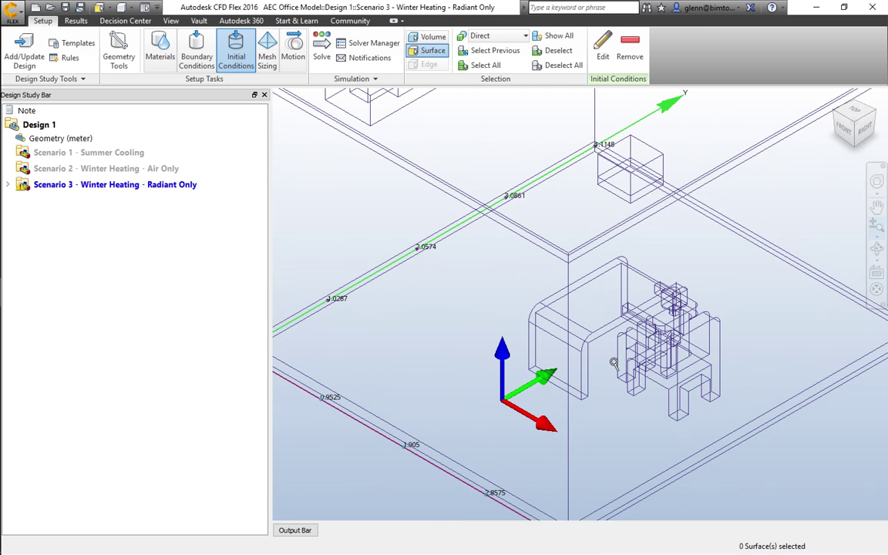
middle_drag(609, 360, 562, 361)
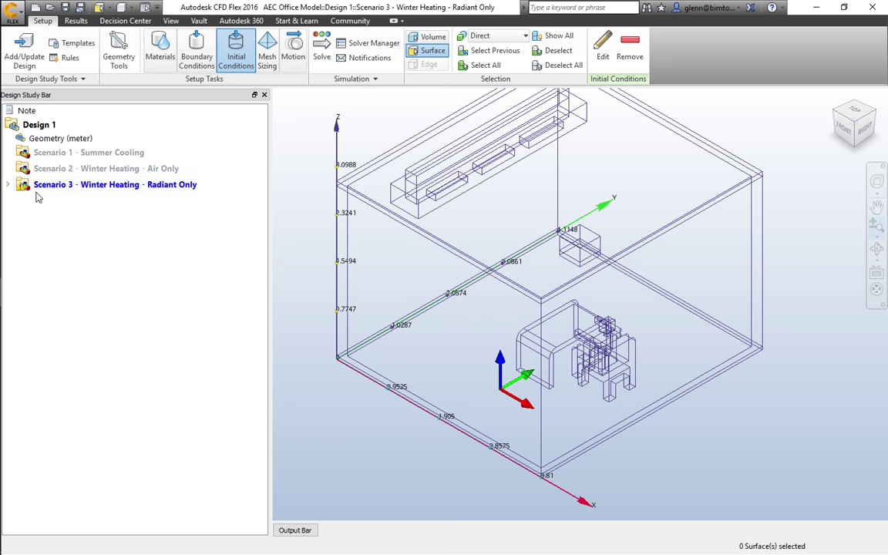
Expand Scenario 3, examine its boundary conditions, and highlight supply inlet surface 130 on the model
click(7, 185)
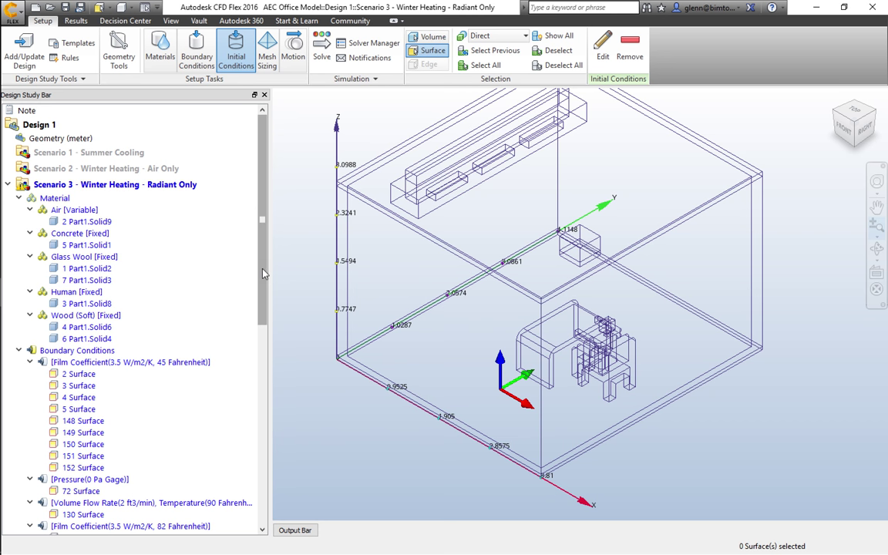
drag(263, 276, 264, 287)
scroll(235, 267, down, 3)
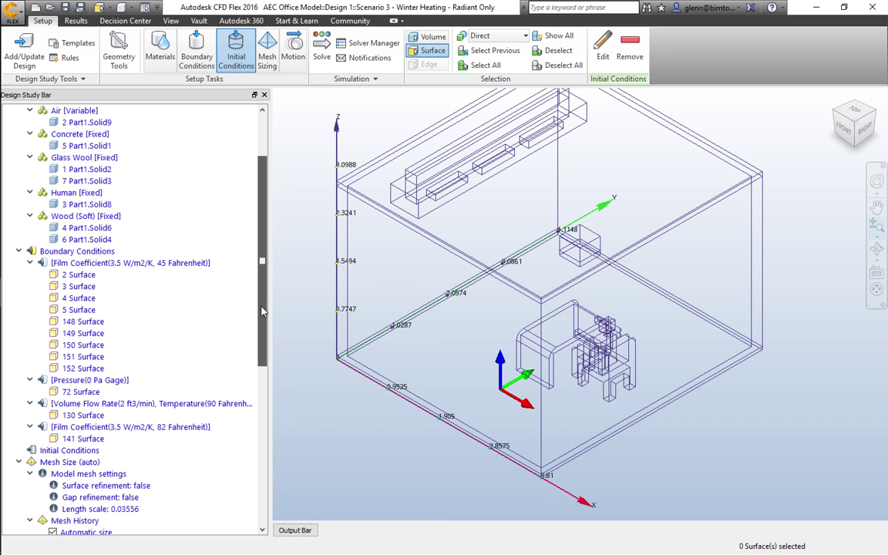
click(96, 416)
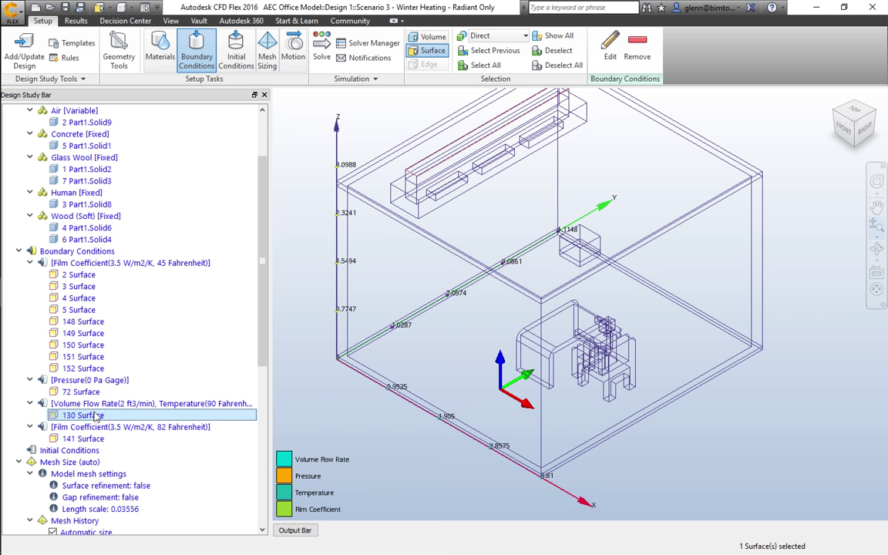
Try changing surface 130's boundary condition type from Volume Flow Rate to Film Coefficient and cancel the edit
right_click(95, 417)
click(120, 420)
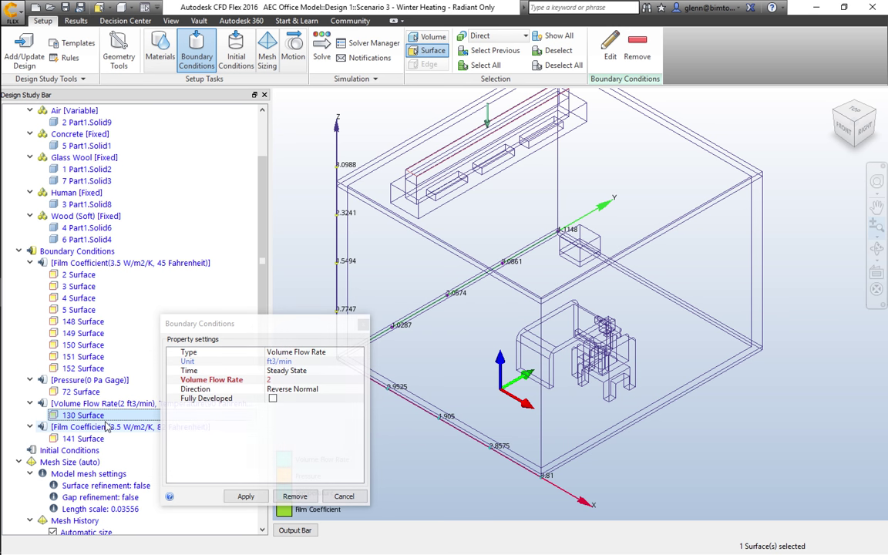
click(285, 352)
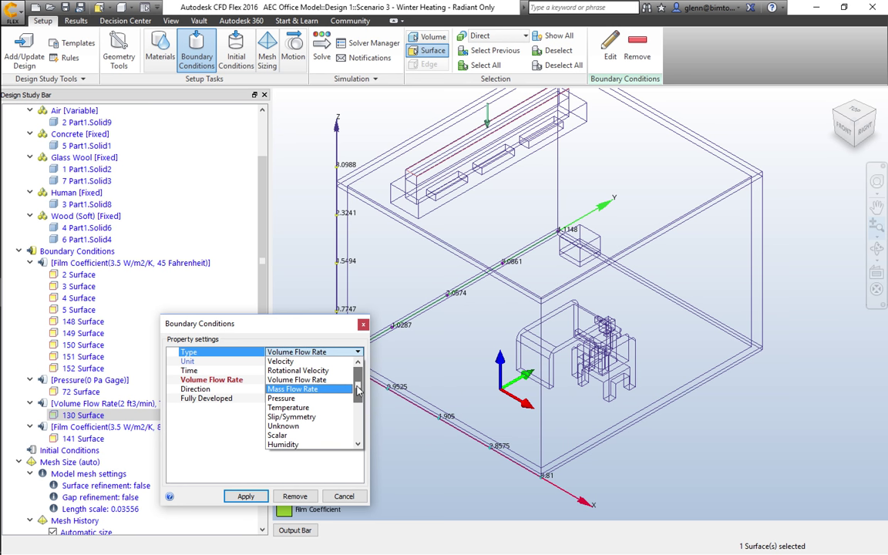
scroll(357, 393, down, 1)
scroll(339, 405, down, 5)
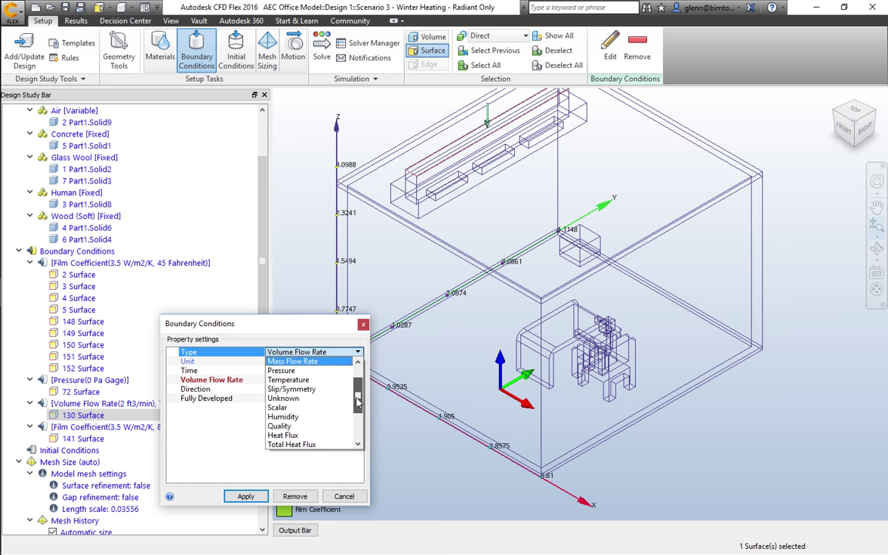
scroll(325, 416, down, 1)
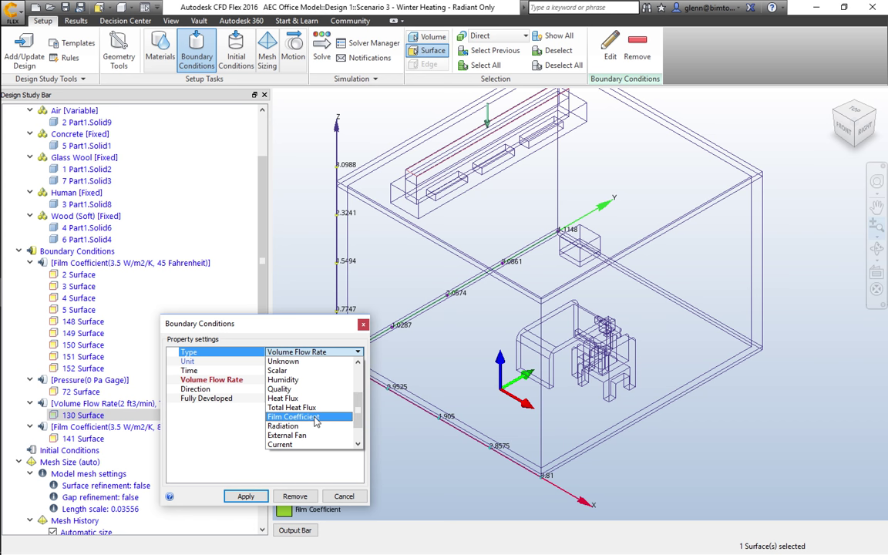
click(325, 416)
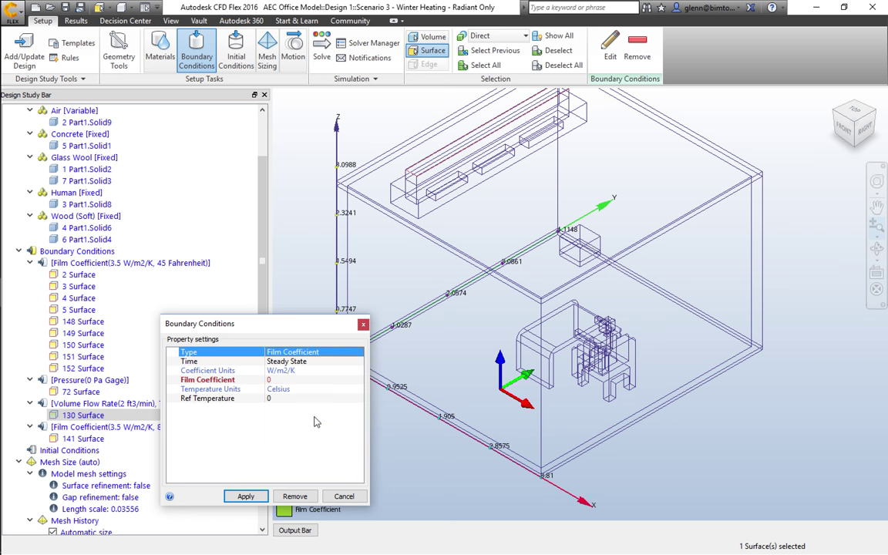
click(344, 495)
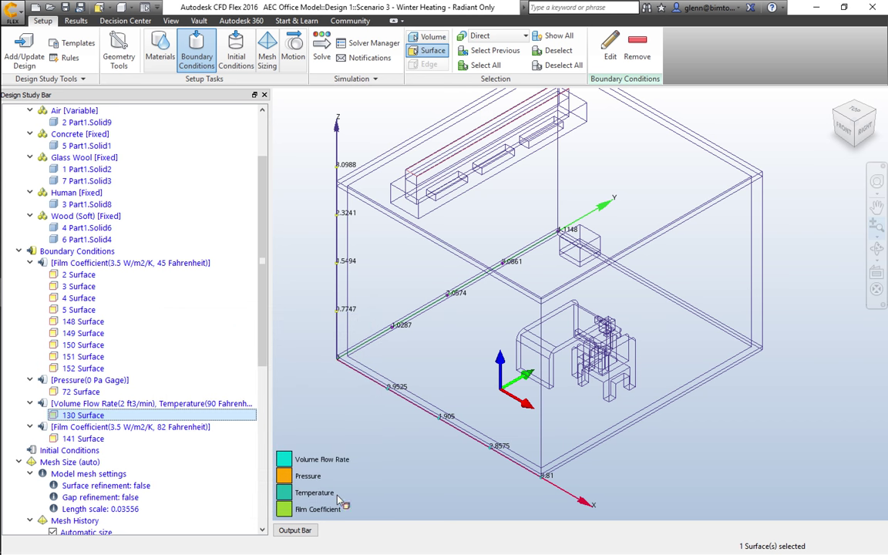
Examine the film coefficient settings on floor surface 141 and the solver's control settings without changing either
click(91, 439)
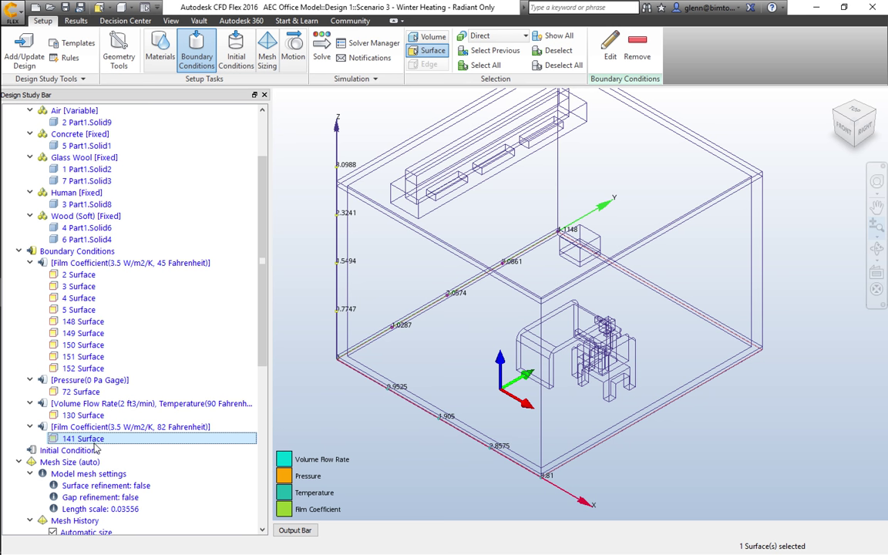
right_click(96, 445)
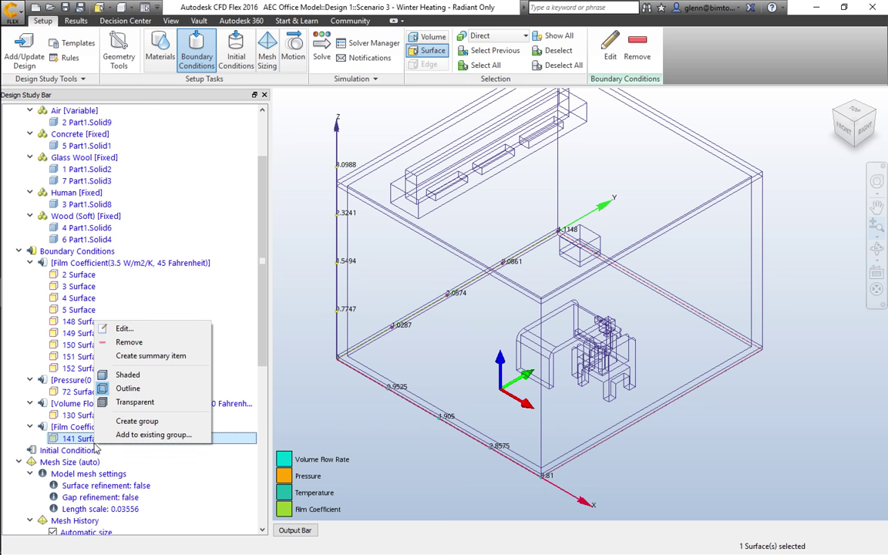
click(143, 331)
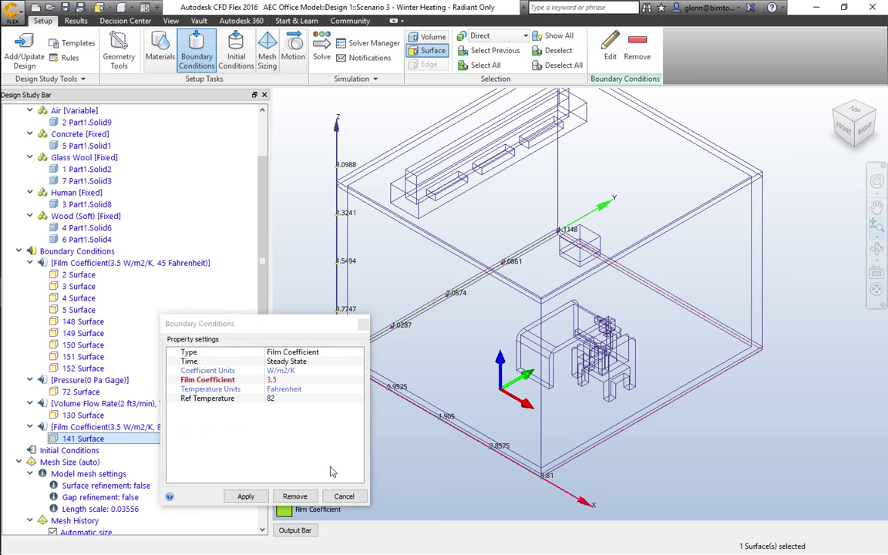
click(344, 495)
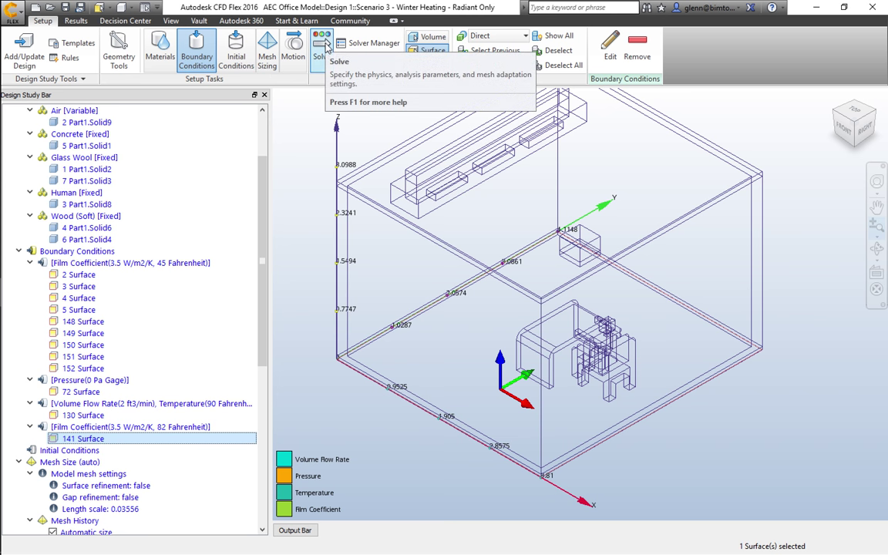
click(323, 48)
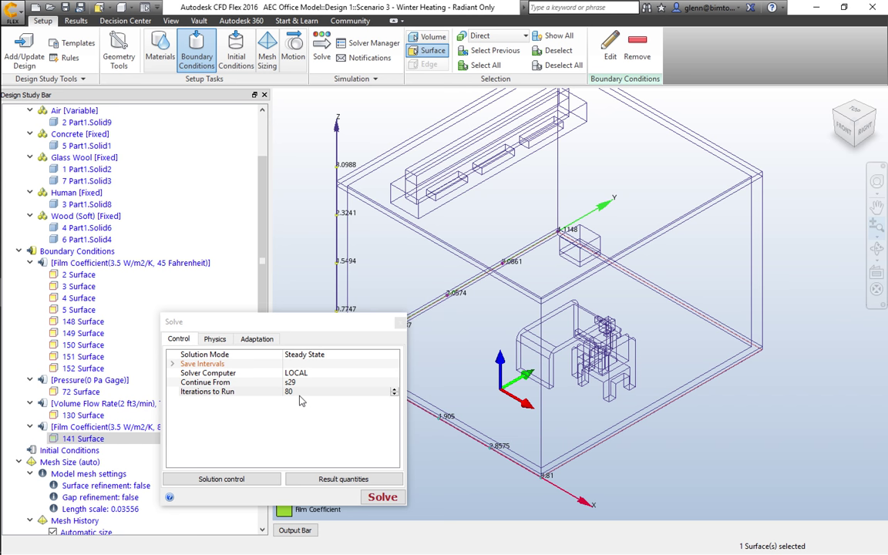
click(400, 322)
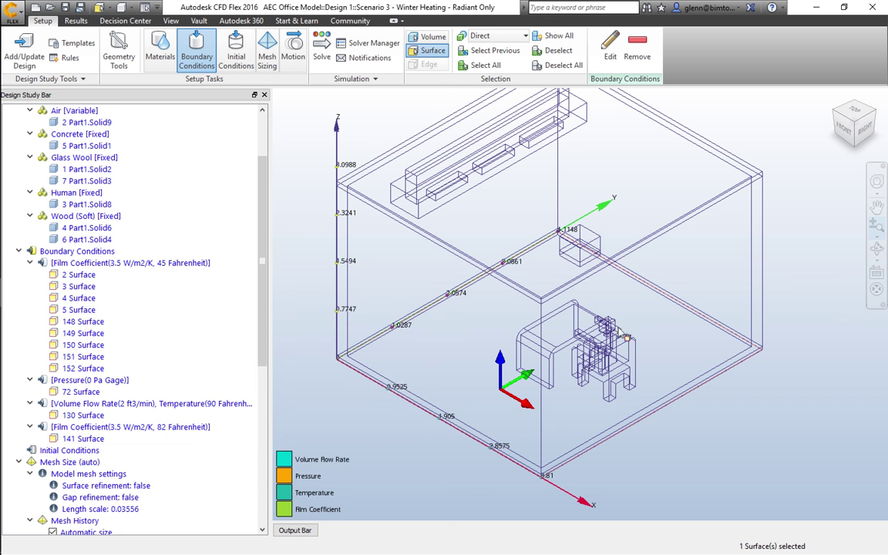
Show Scenario 3's results and examine the convergence plot of its solved iterations
click(77, 21)
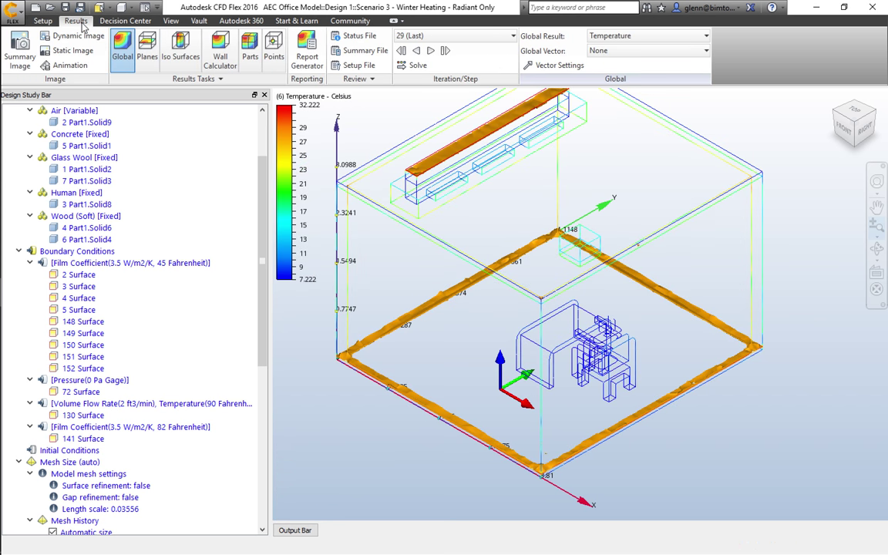
click(295, 531)
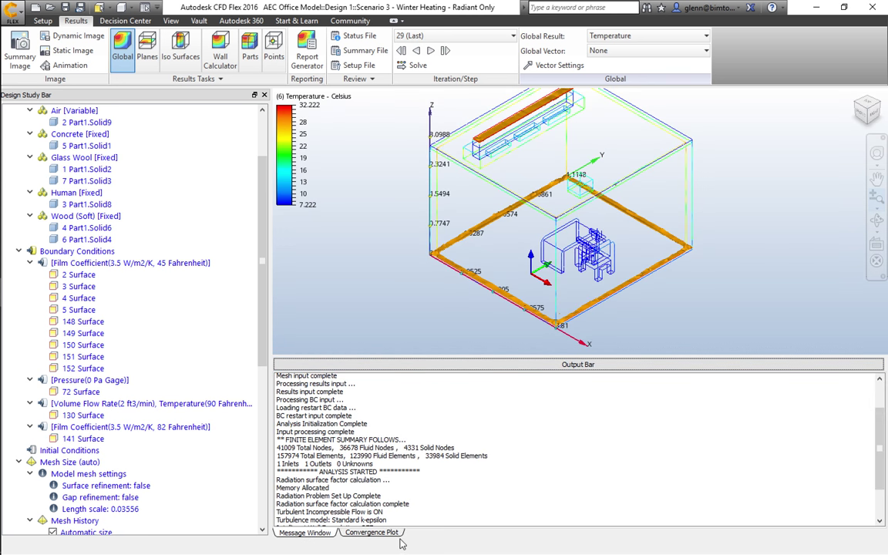
click(373, 533)
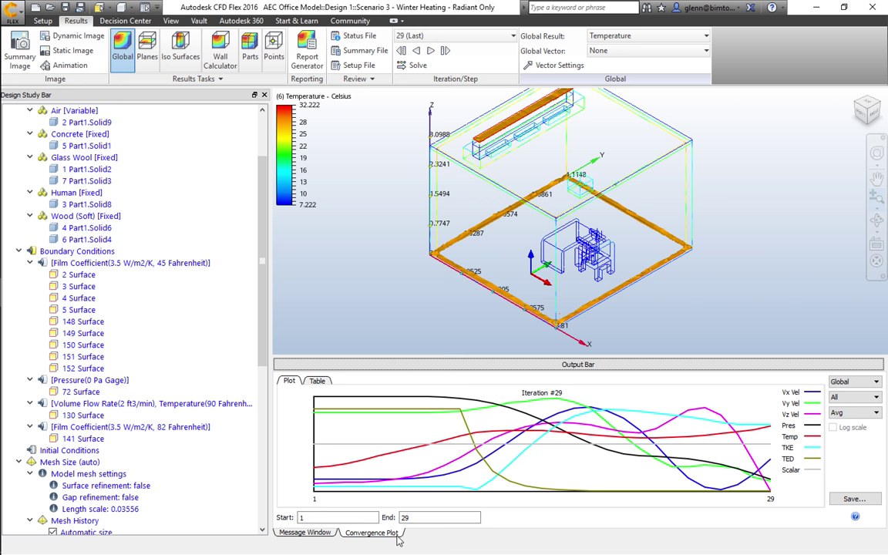
Set the iterations to run to 10 and continue solving Scenario 3
click(404, 68)
click(314, 393)
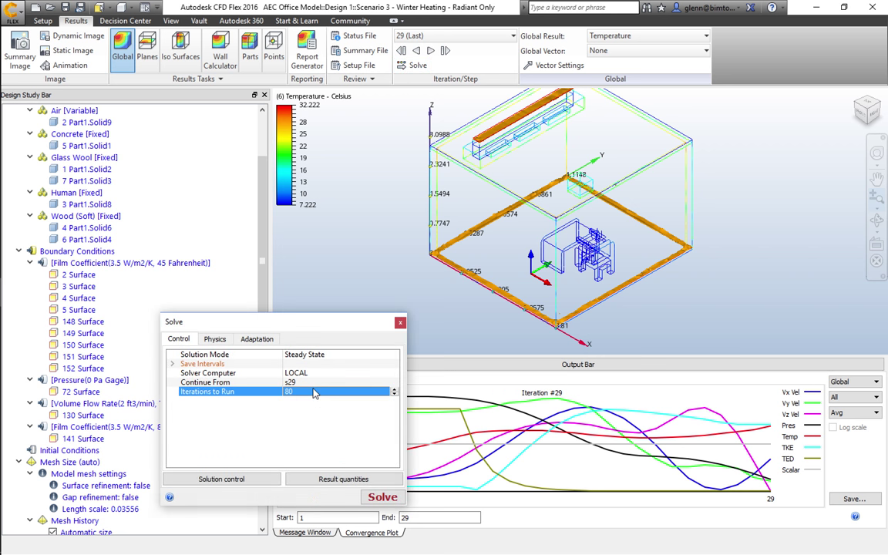
click(314, 391)
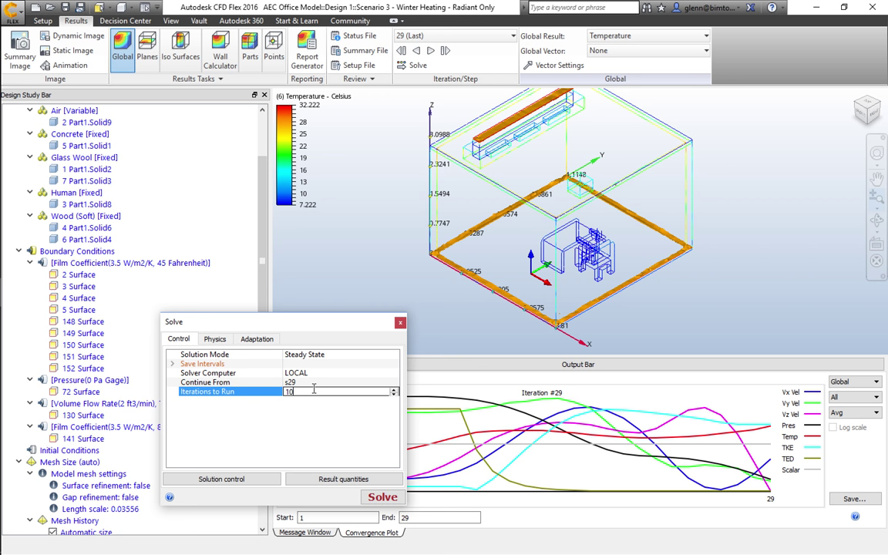
text(10)
click(379, 497)
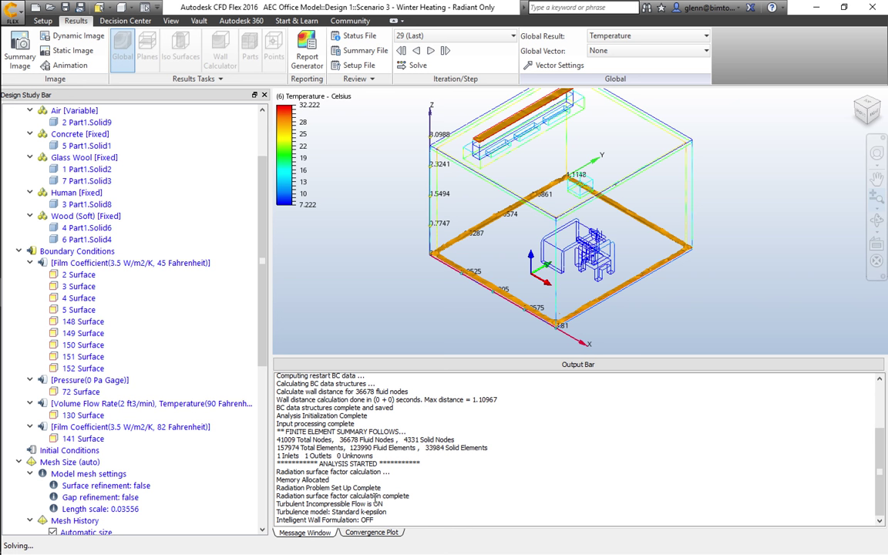
click(387, 536)
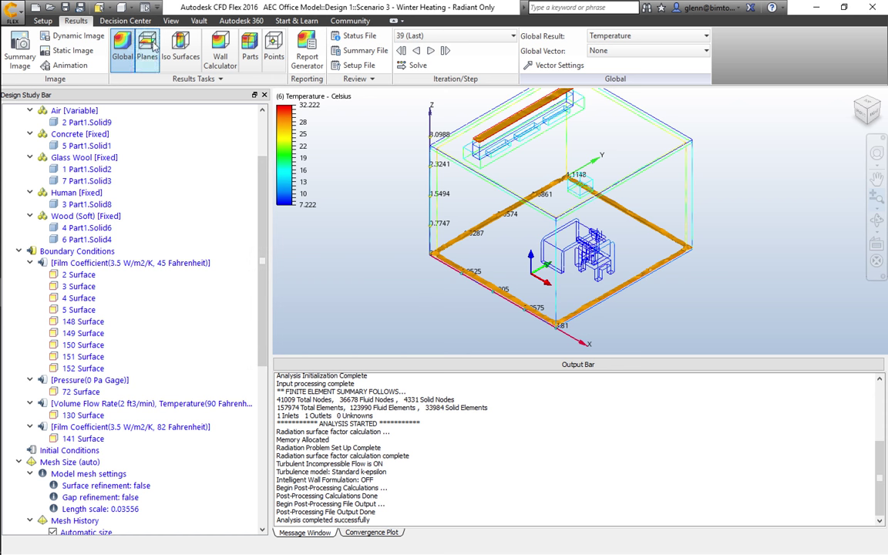
Switch Scenario 3's results to Iso Surfaces, collapse the output area, set the temperature iso surface to 31.72, and close its controls
click(178, 51)
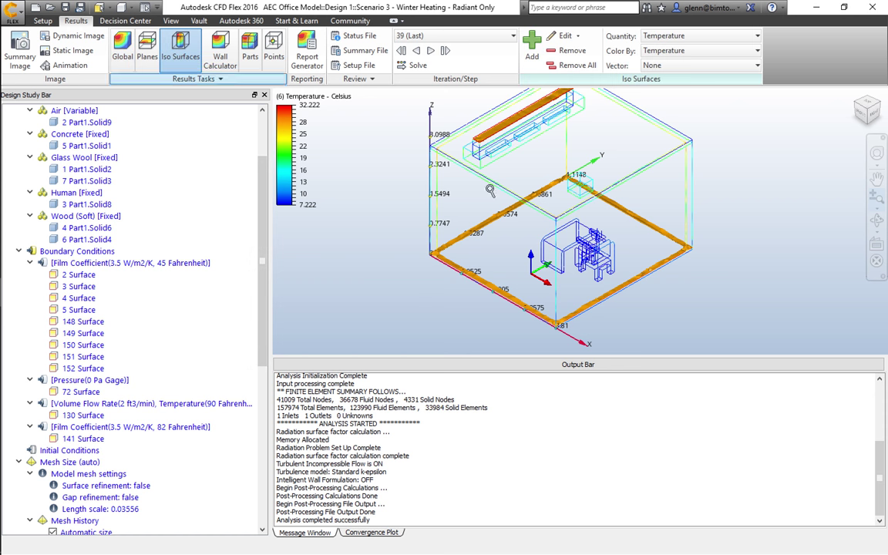
click(574, 365)
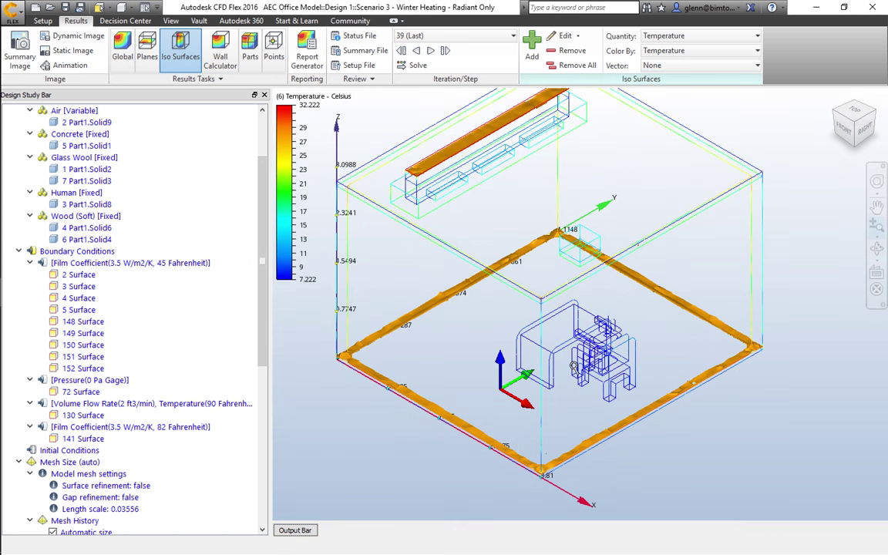
click(563, 35)
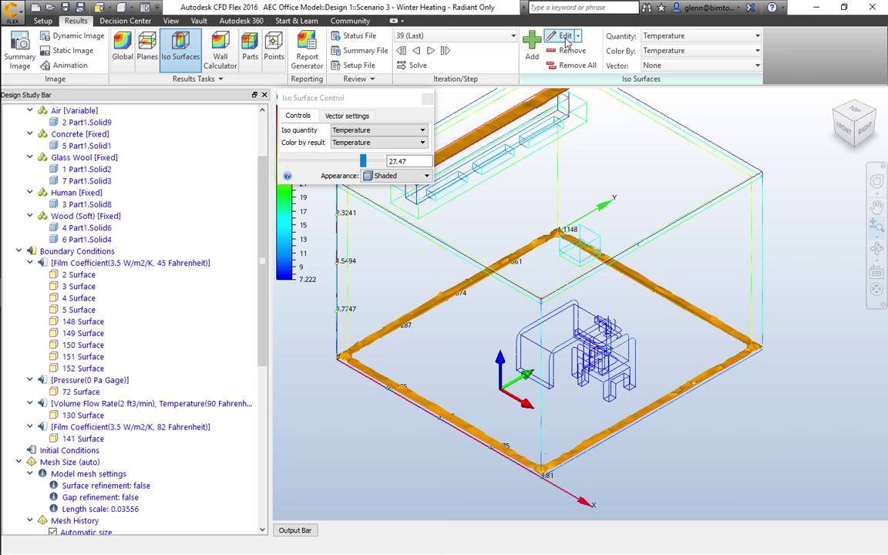
click(354, 163)
click(354, 162)
drag(354, 162, 383, 160)
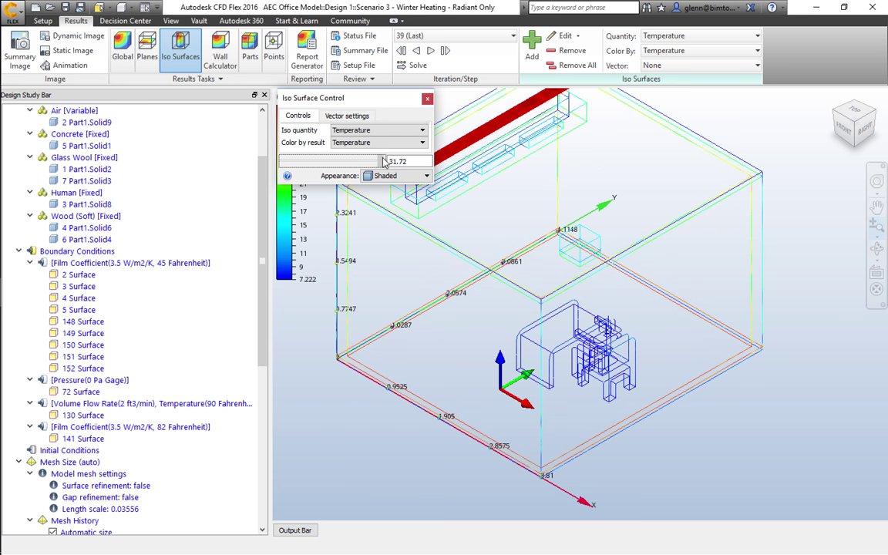
click(384, 90)
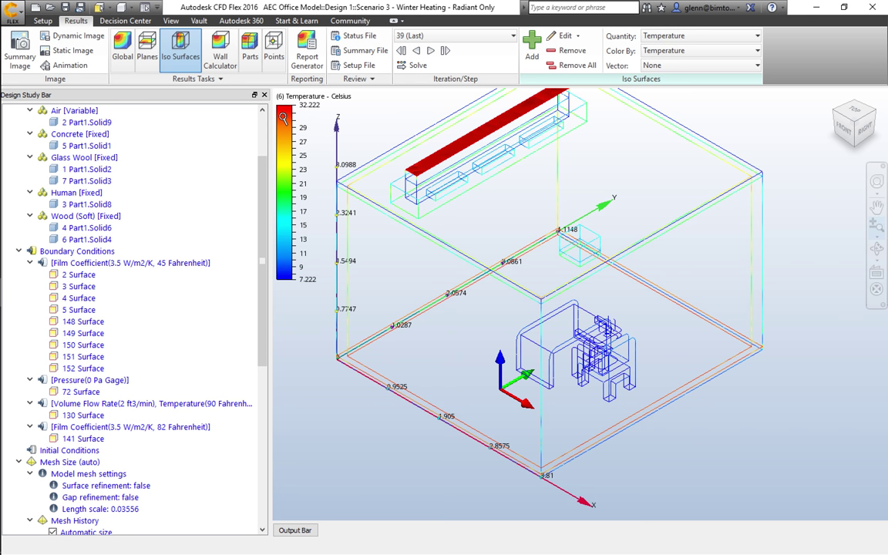
Switch the temperature legend's units from Celsius to Fahrenheit
right_click(283, 118)
mouse_move(343, 125)
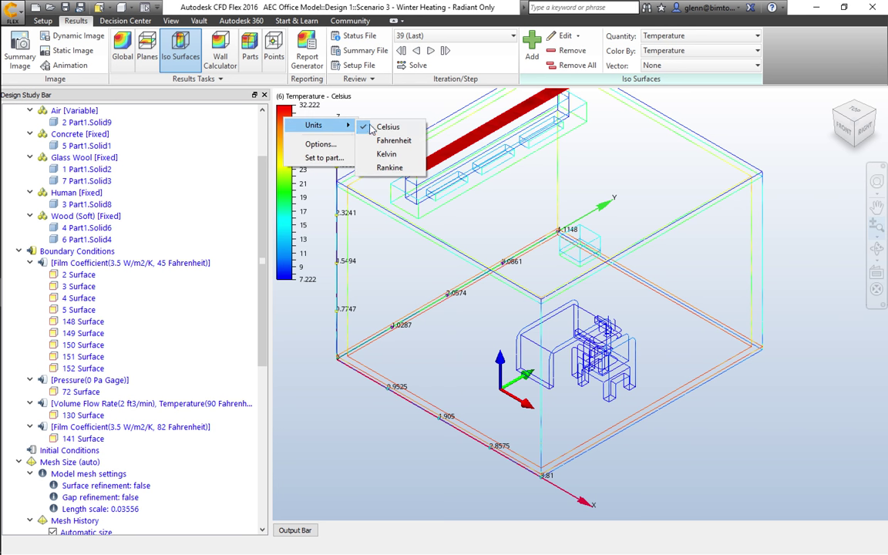
click(385, 142)
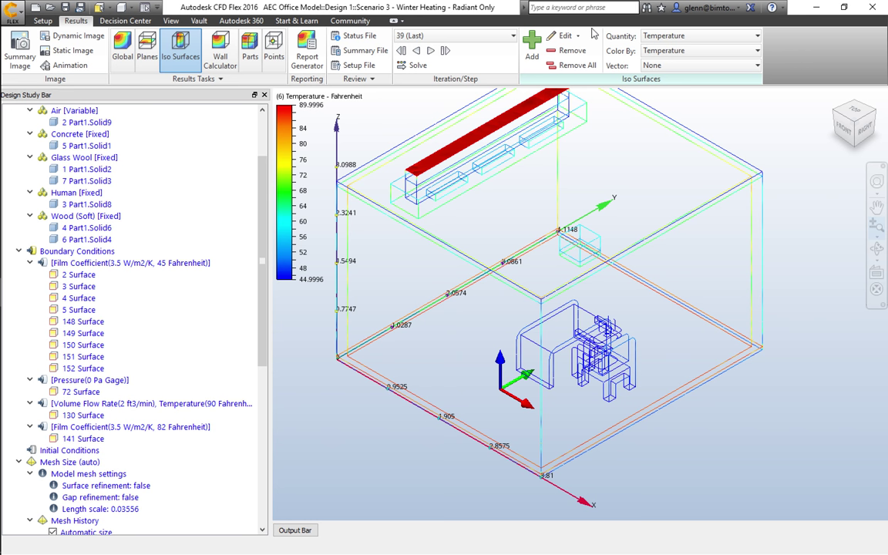
Sweep the temperature iso surface down to 64.8, set it to 72.9, and close its controls
click(561, 37)
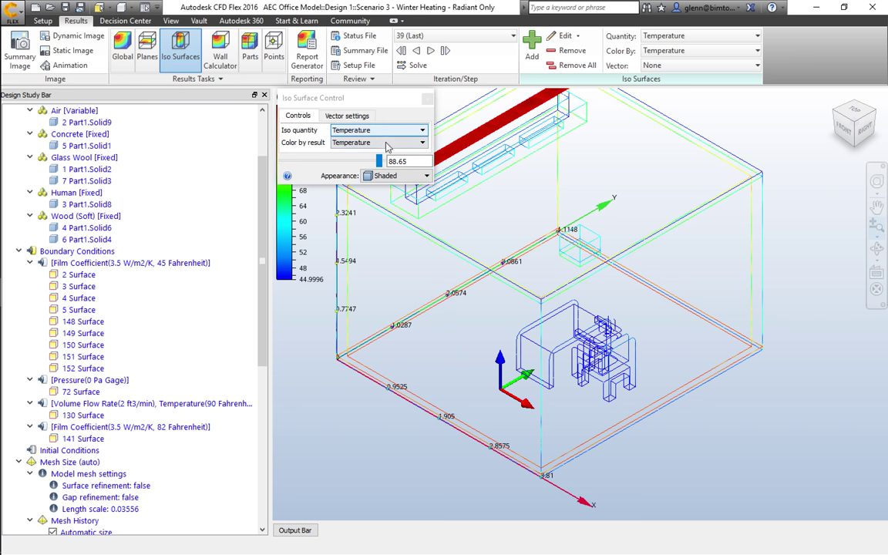
drag(362, 97, 330, 377)
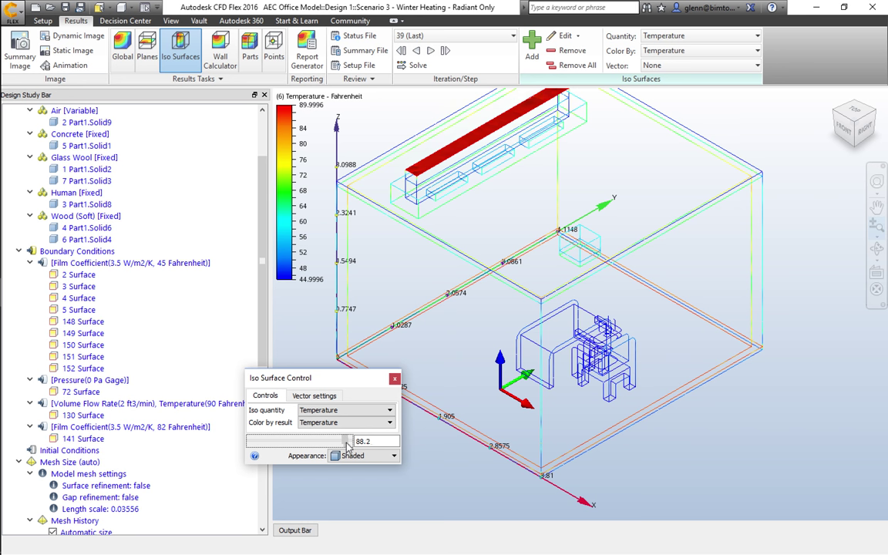
drag(347, 445, 343, 447)
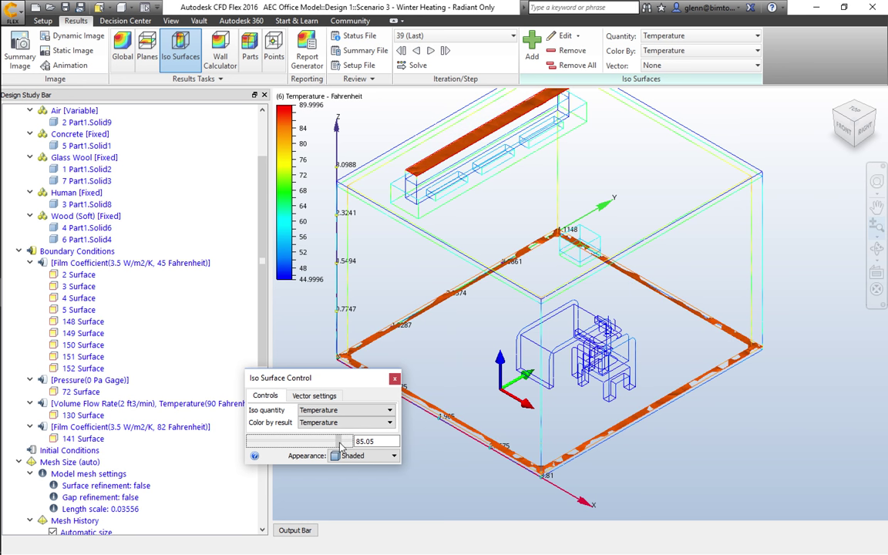
drag(339, 445, 338, 446)
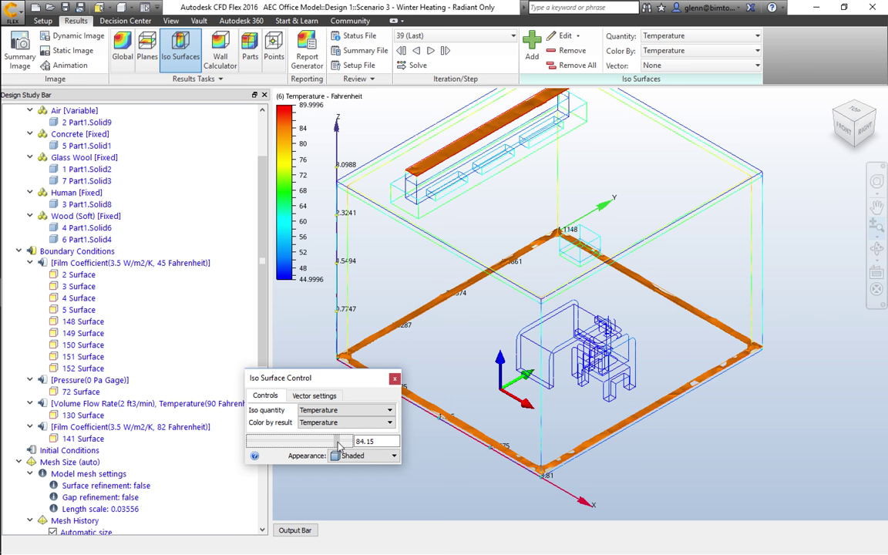
drag(338, 446, 295, 442)
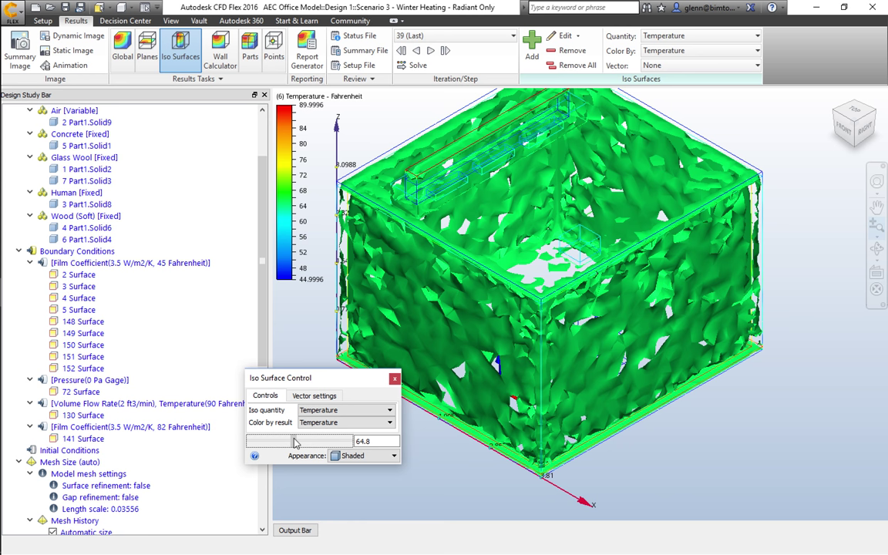
mouse_move(295, 442)
mouse_down()
mouse_move(283, 452)
mouse_move(257, 451)
mouse_move(289, 461)
mouse_move(333, 447)
mouse_move(312, 442)
mouse_up()
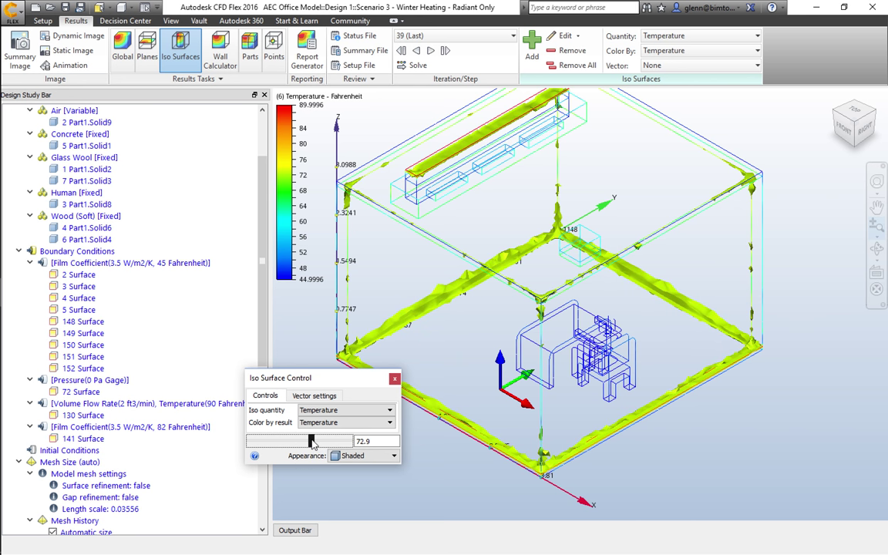
click(394, 380)
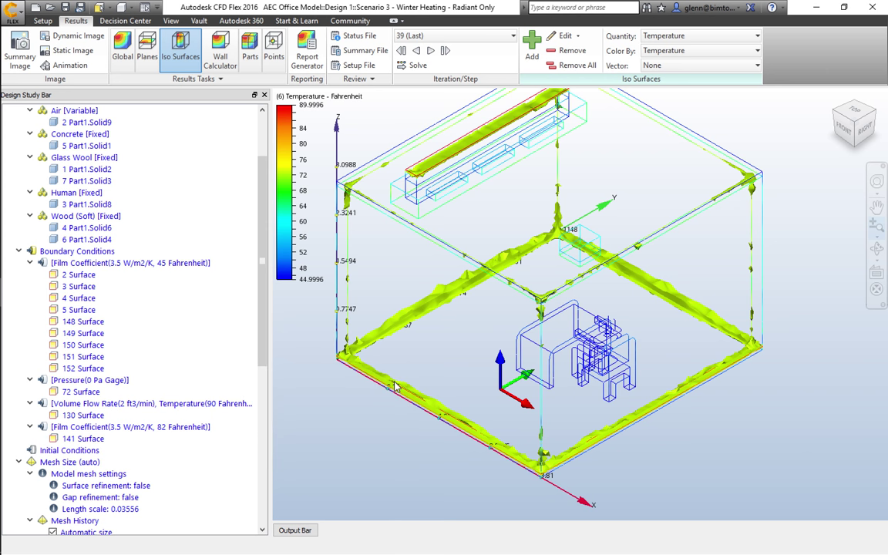
Show the temperature results in the Transparent visual style and turn the model to inspect the floor from below
click(91, 438)
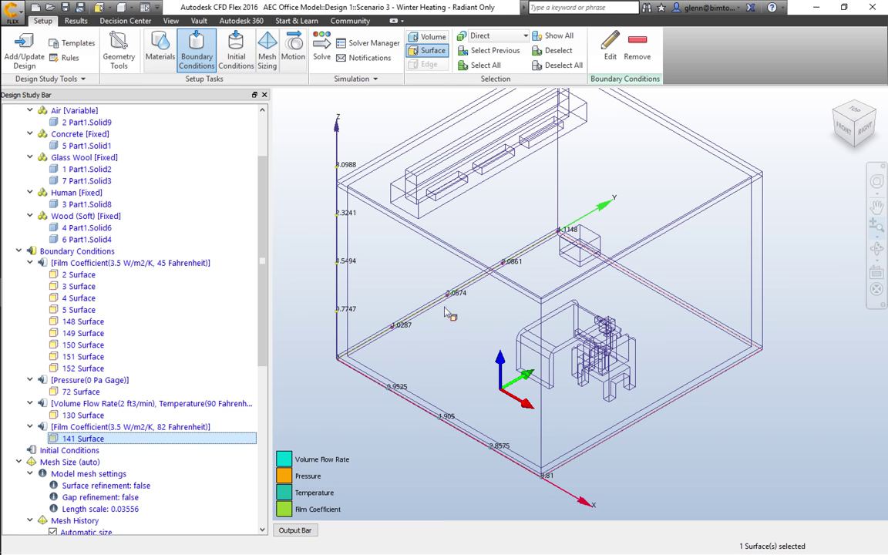
click(75, 22)
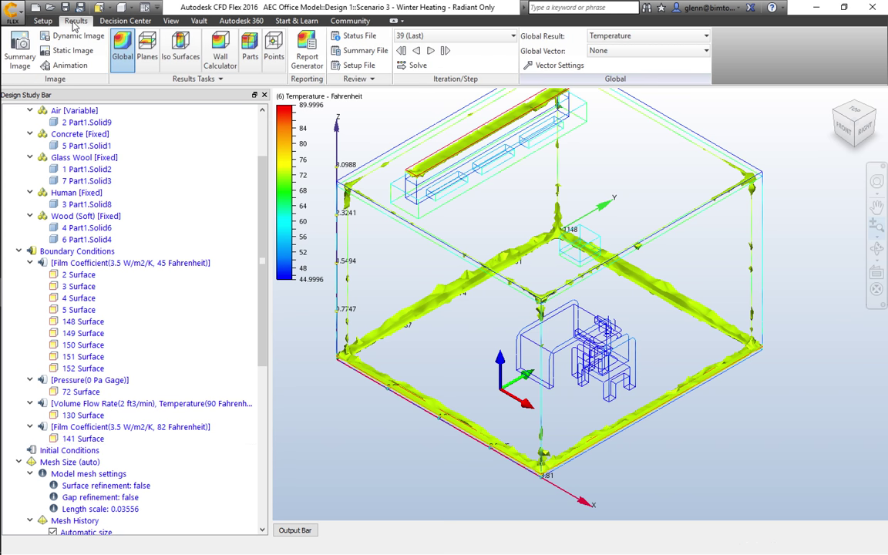
click(170, 21)
click(75, 54)
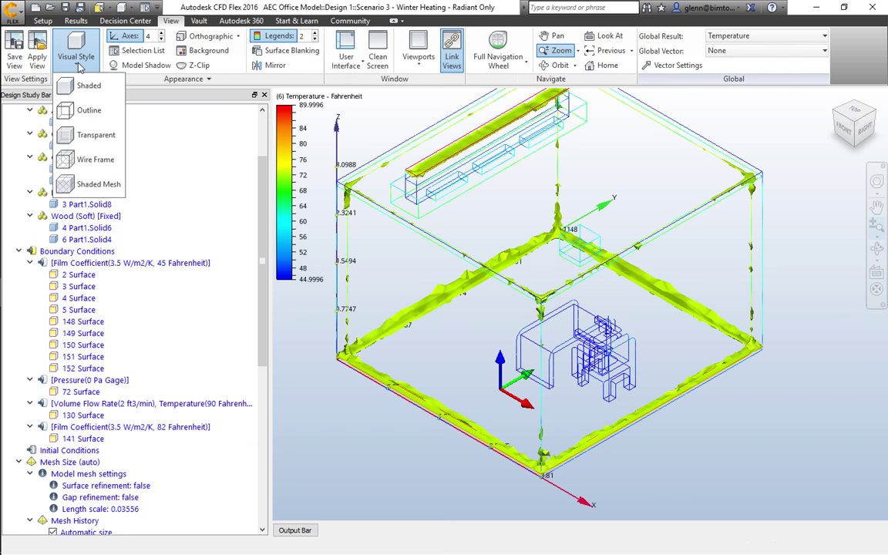
click(82, 133)
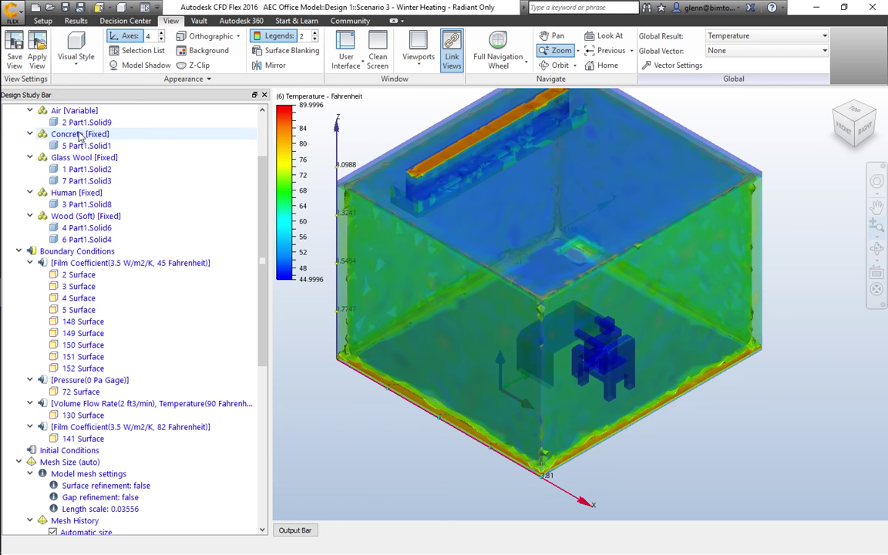
click(854, 149)
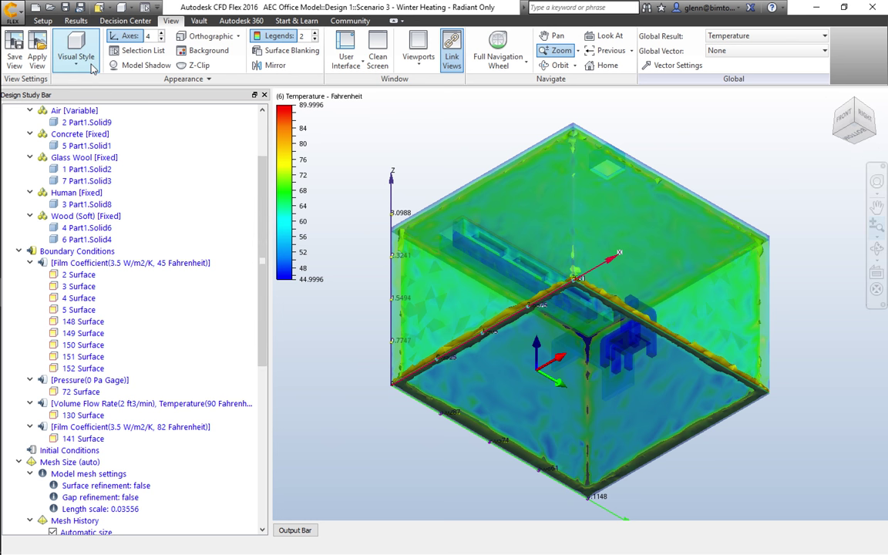
click(714, 35)
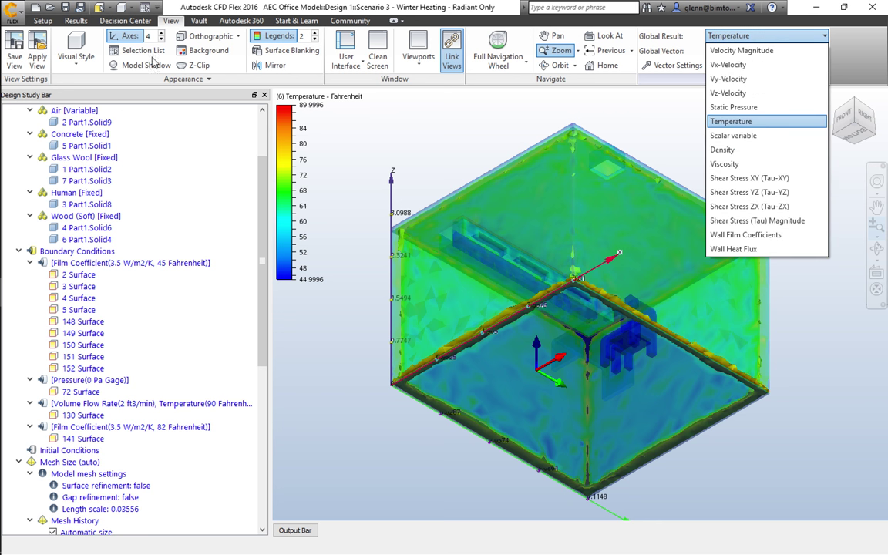
click(207, 79)
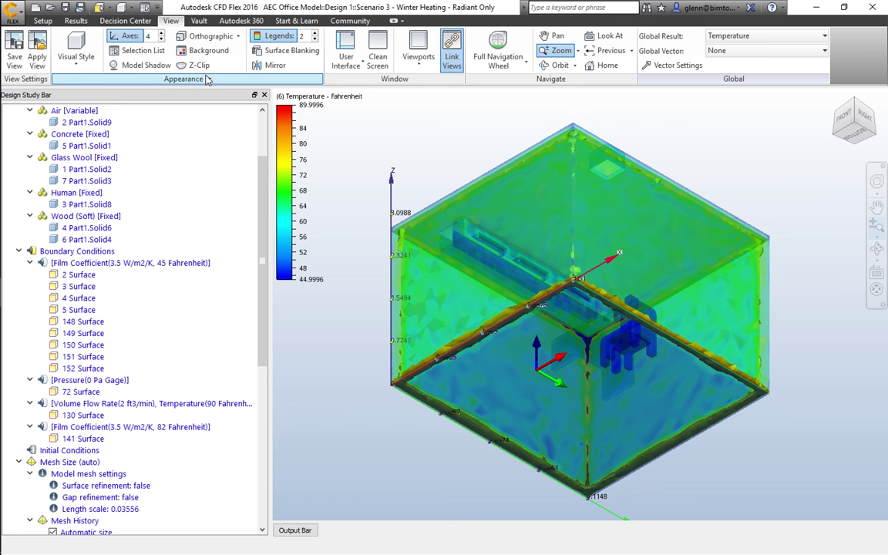
Remove the 82 Fahrenheit film coefficient boundary condition from surface 141
click(75, 438)
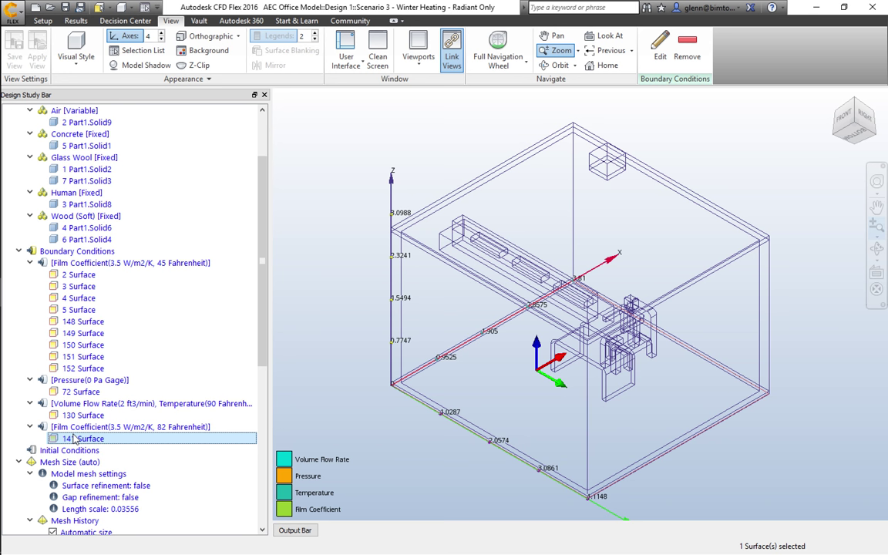
right_click(75, 438)
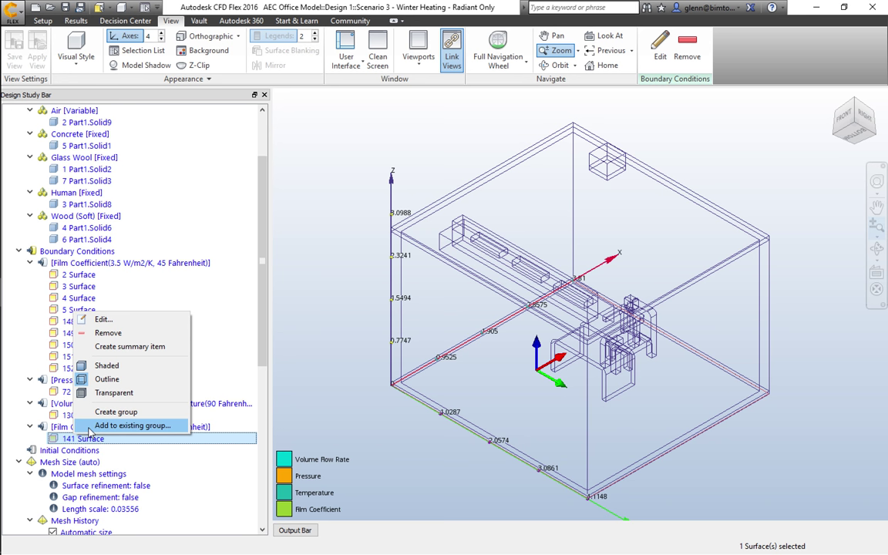
click(303, 364)
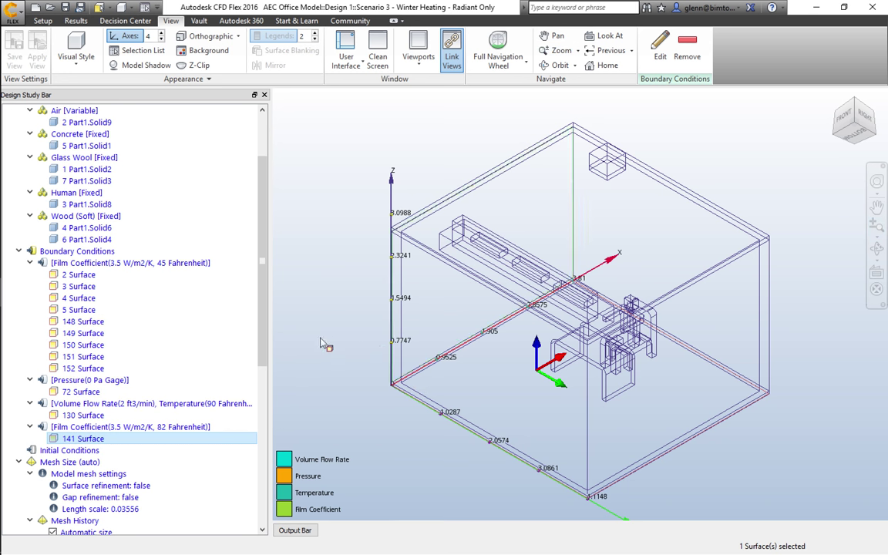
right_click(89, 441)
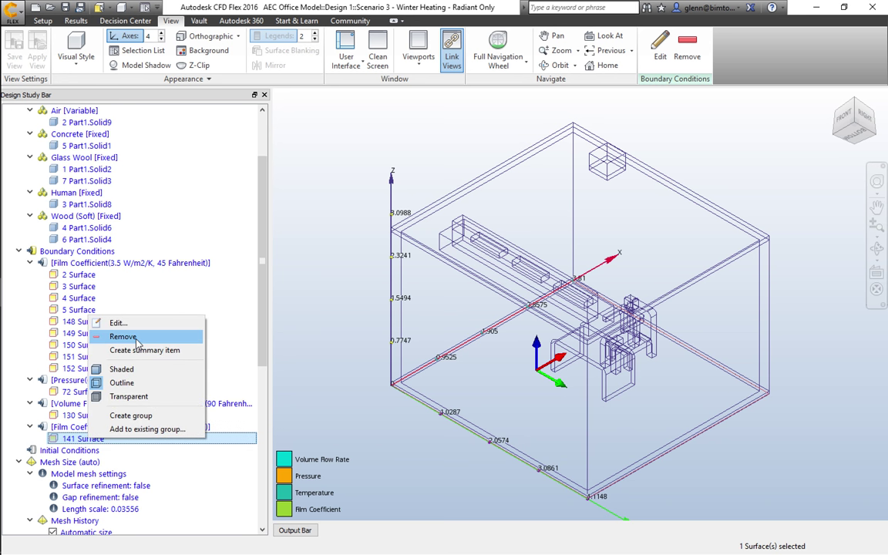
click(124, 337)
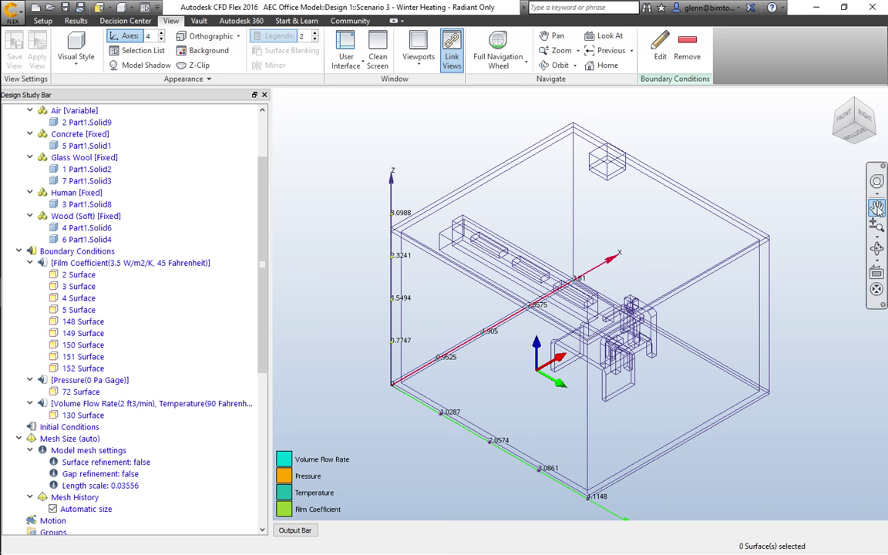
Select the room's outer underside surface in the bottom view and set its new boundary condition type to Film Coefficient
click(858, 146)
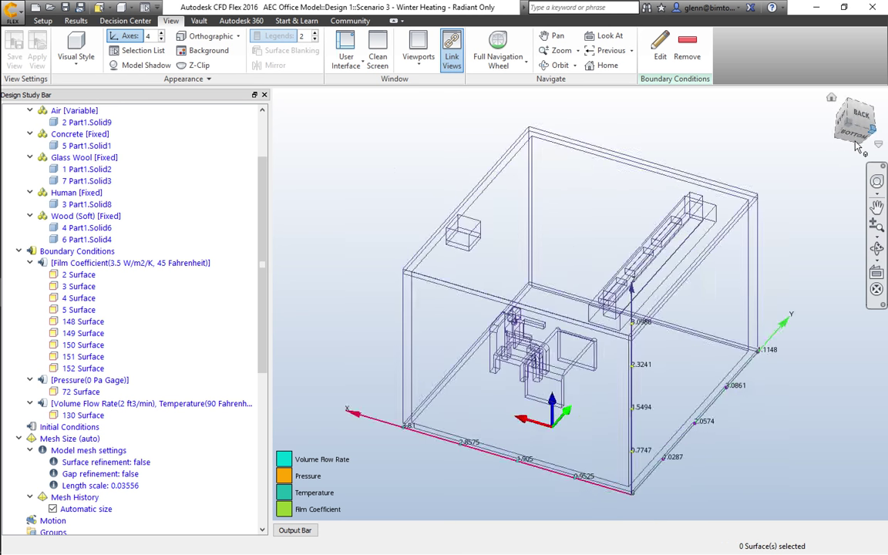
click(857, 147)
click(857, 146)
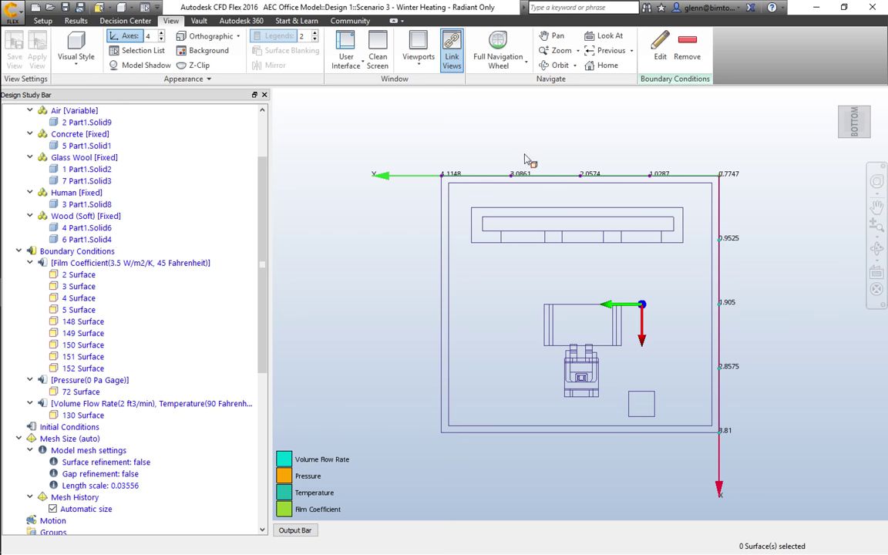
click(43, 25)
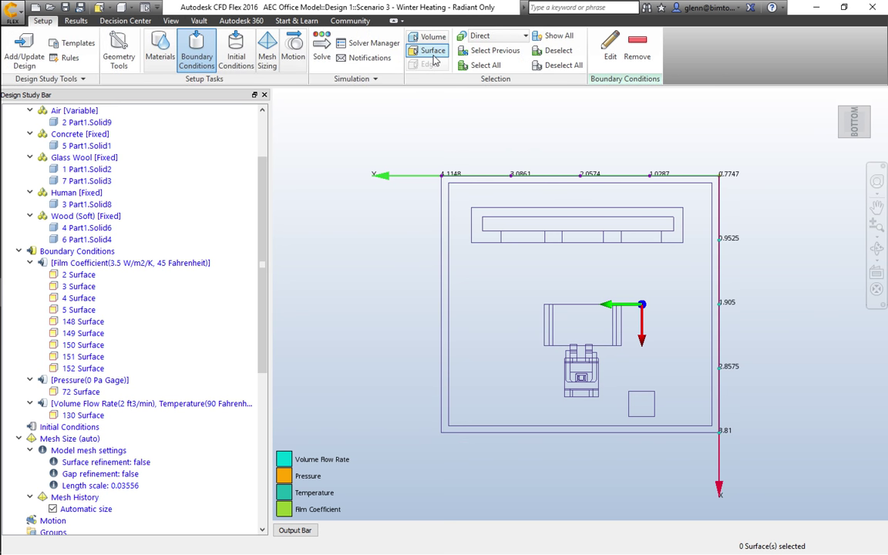
click(462, 212)
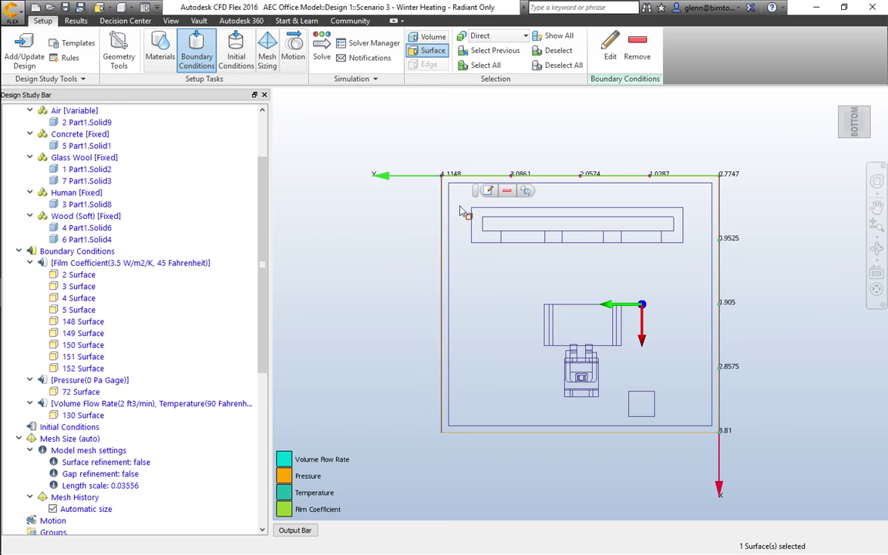
click(486, 191)
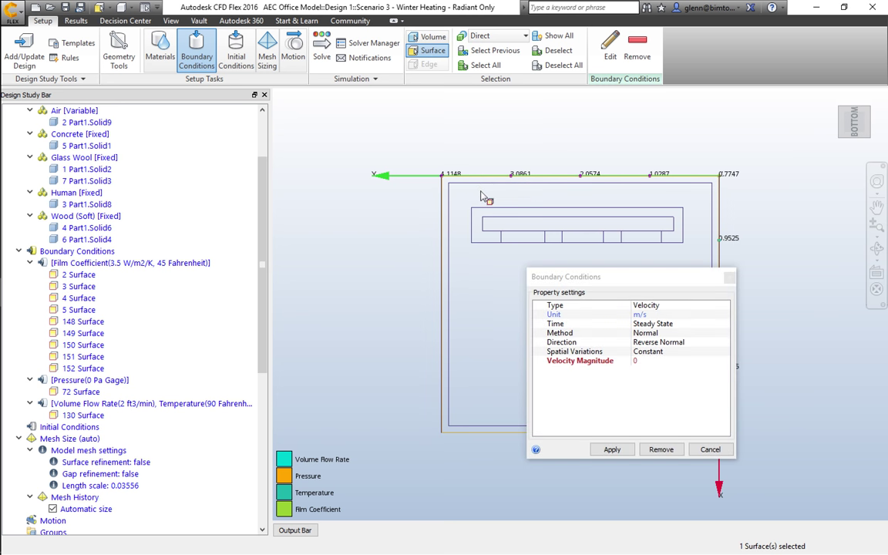
click(683, 315)
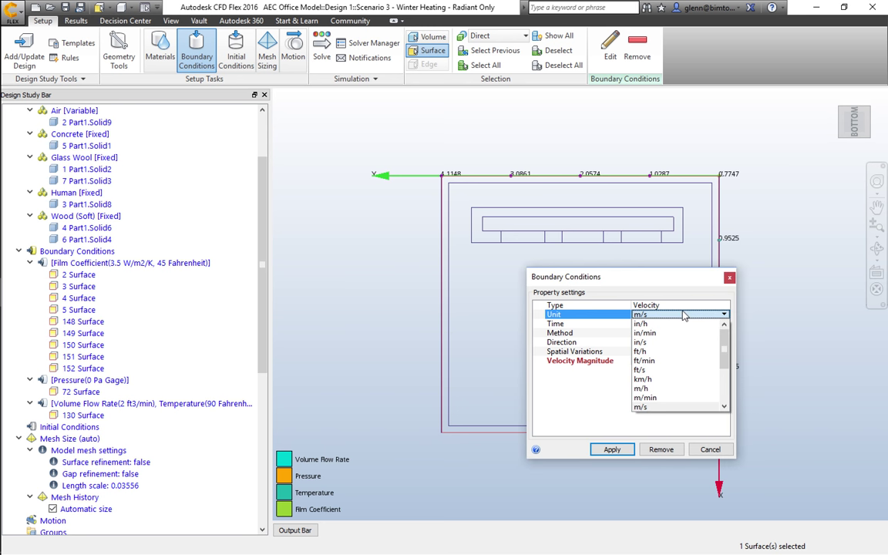
click(716, 307)
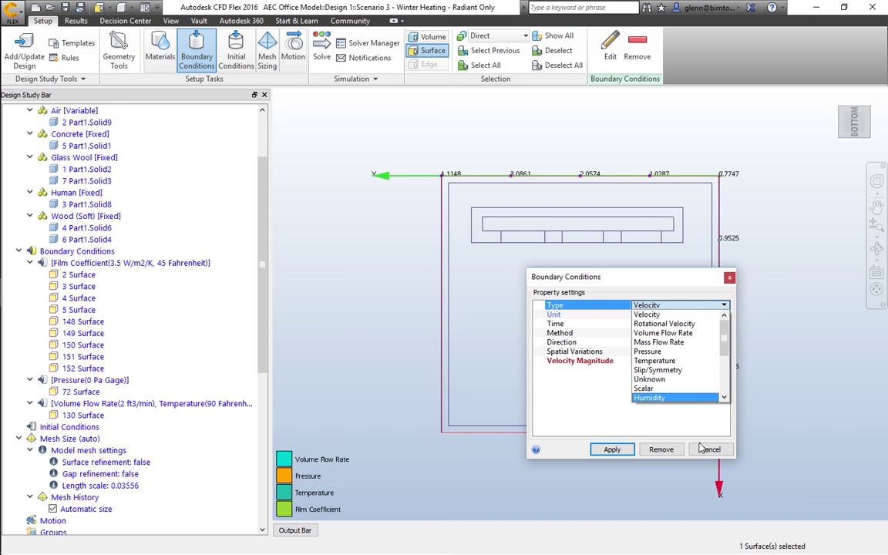
drag(725, 341, 725, 352)
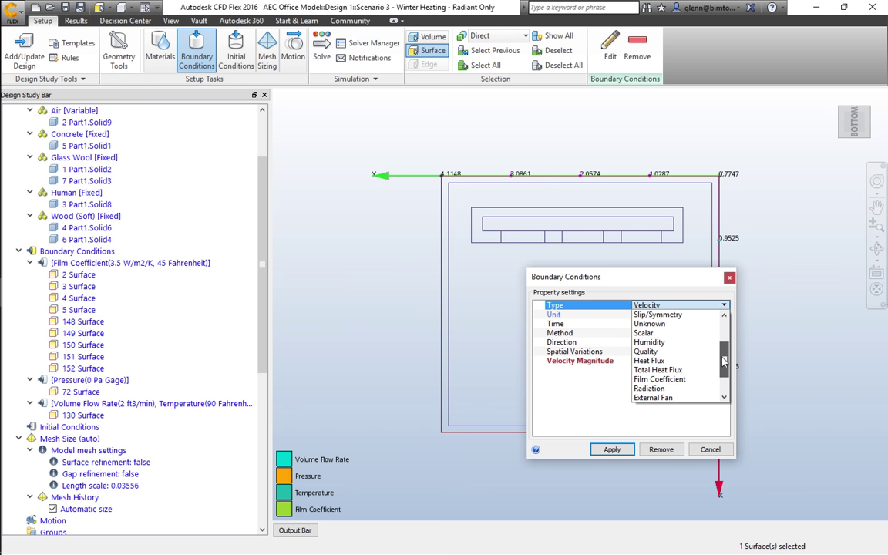
click(690, 380)
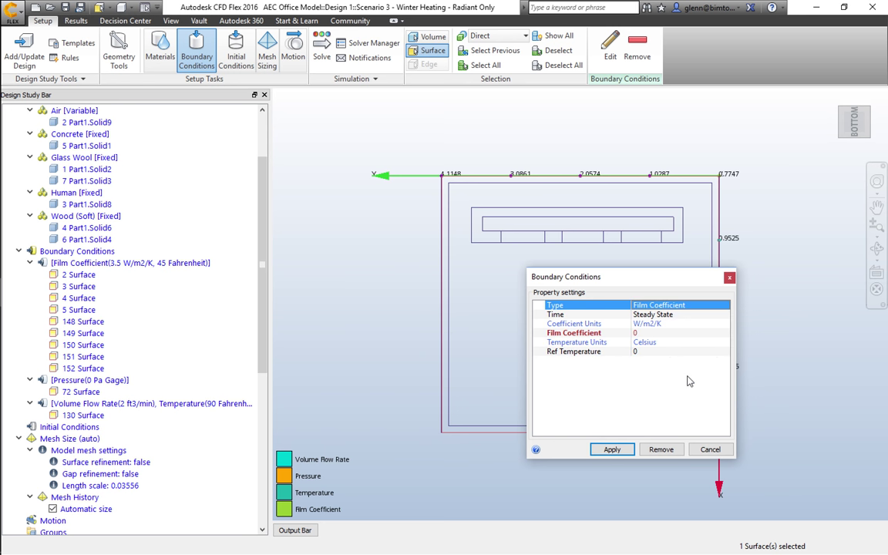
Apply a steady-state film coefficient of 3.5 W/m2/K with an 82 Fahrenheit reference temperature to the selected underside surface
click(674, 316)
click(652, 299)
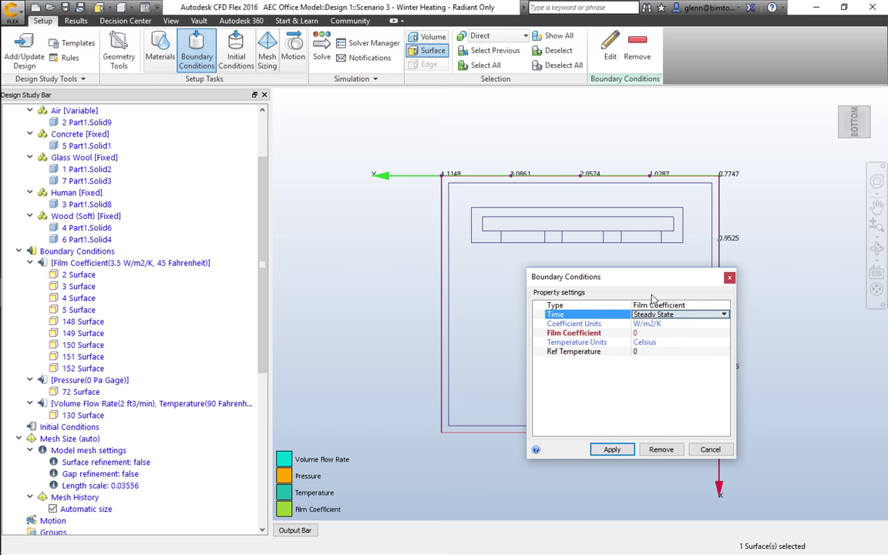
click(657, 333)
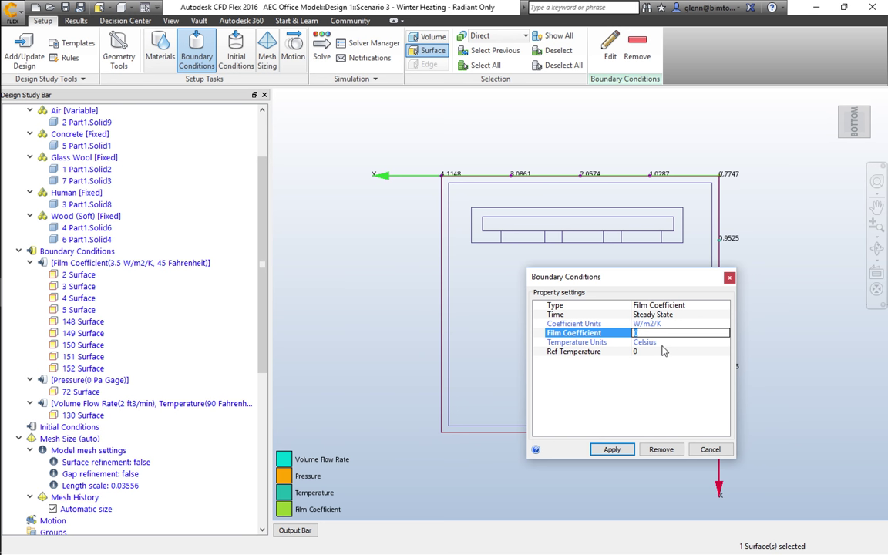
text(3.5)
click(662, 345)
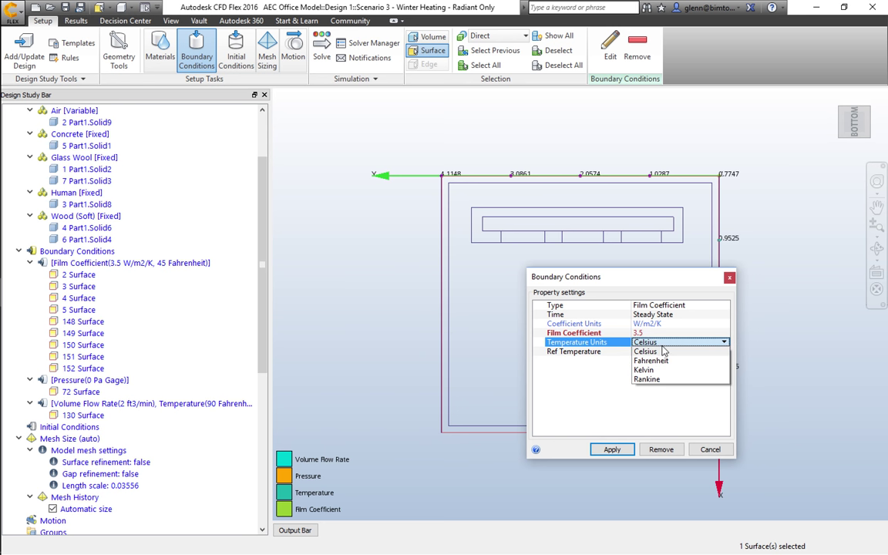
click(649, 352)
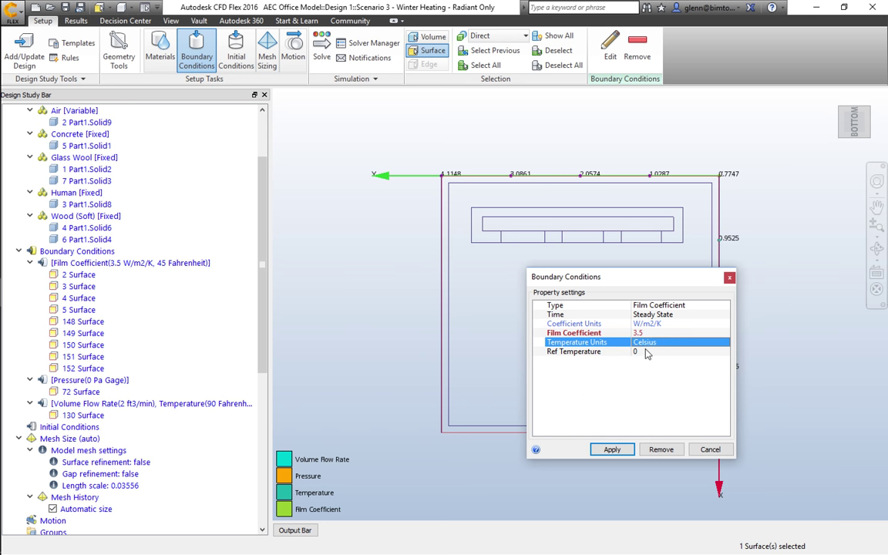
click(700, 344)
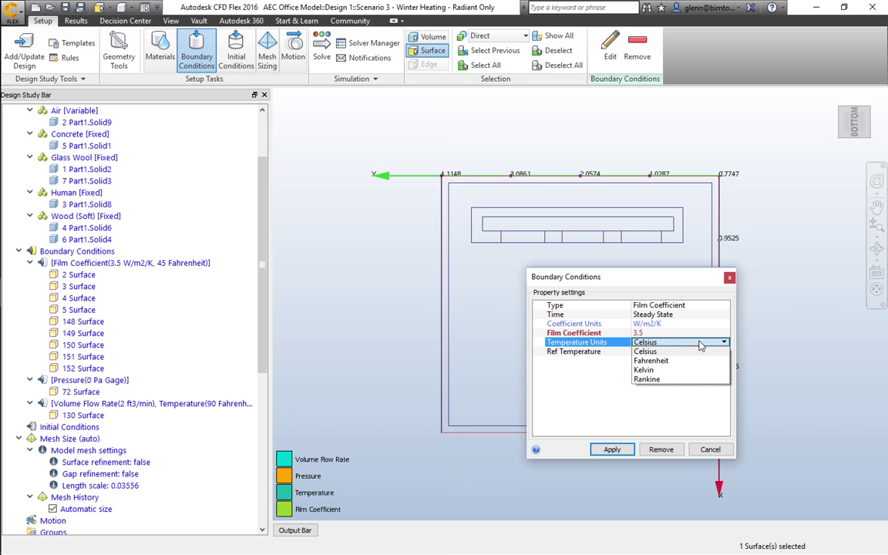
click(676, 361)
click(651, 352)
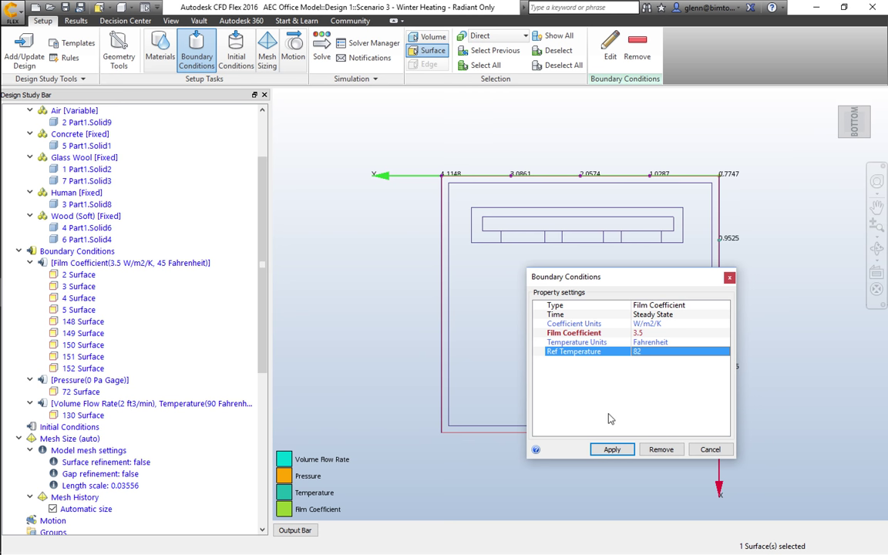
click(614, 449)
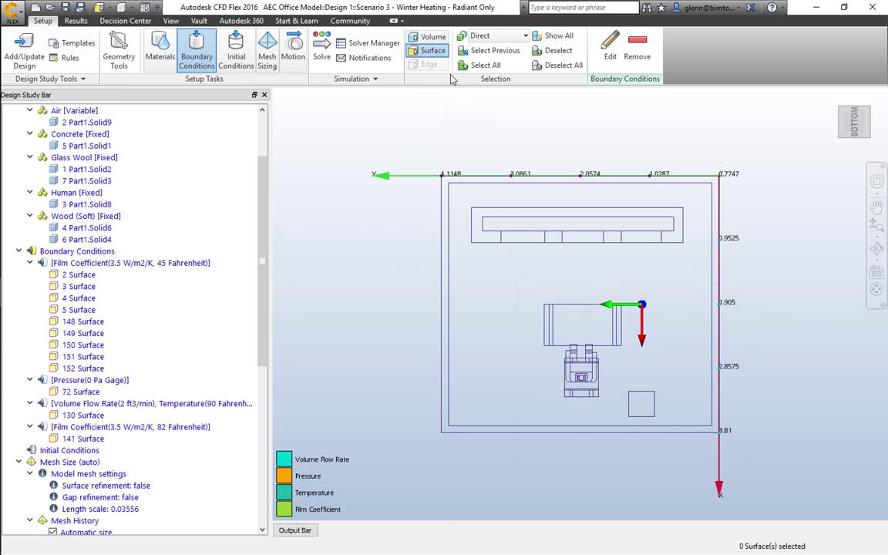
Open the Exhibit Hall study from the Tutorials folder without saving the current study, and inspect the building from its opposite corner
click(841, 112)
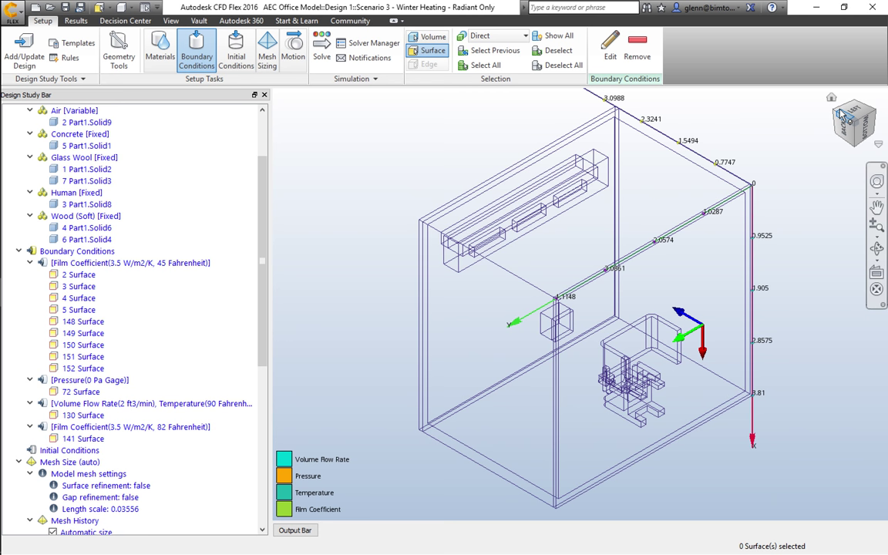
click(832, 99)
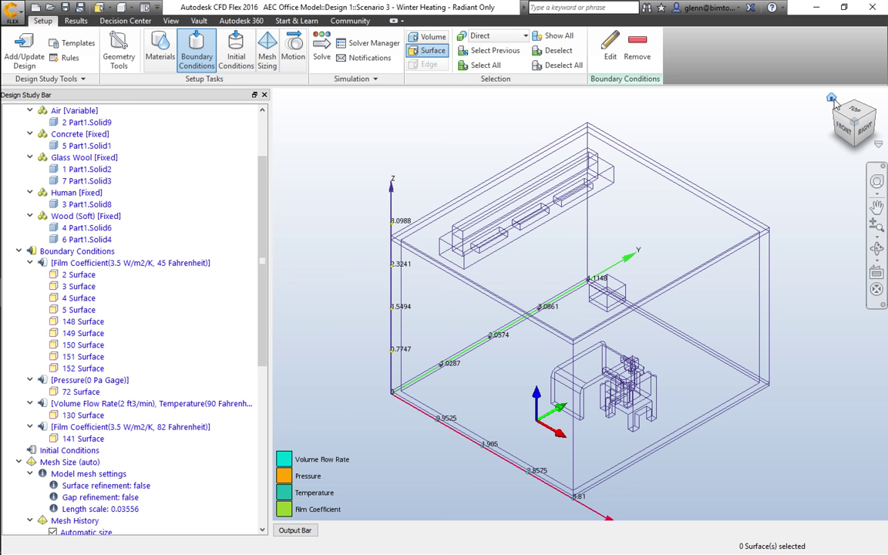
click(49, 6)
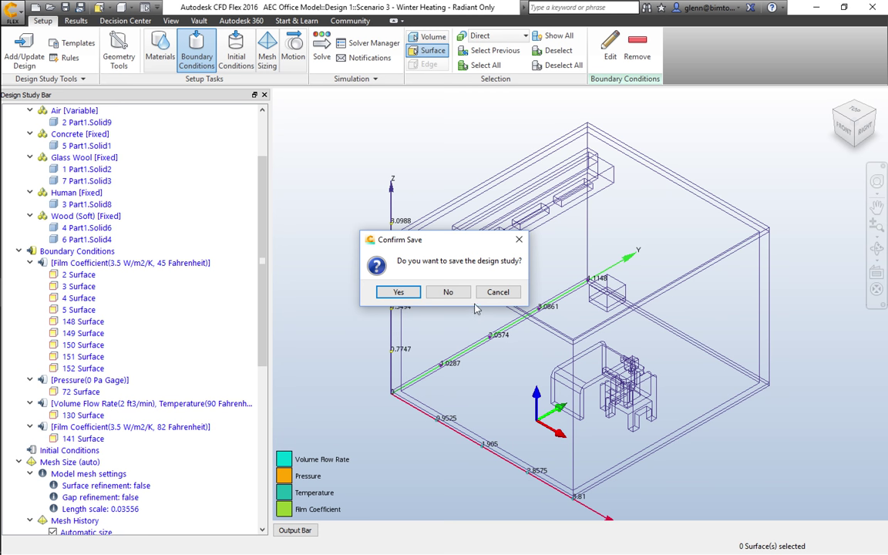
click(449, 292)
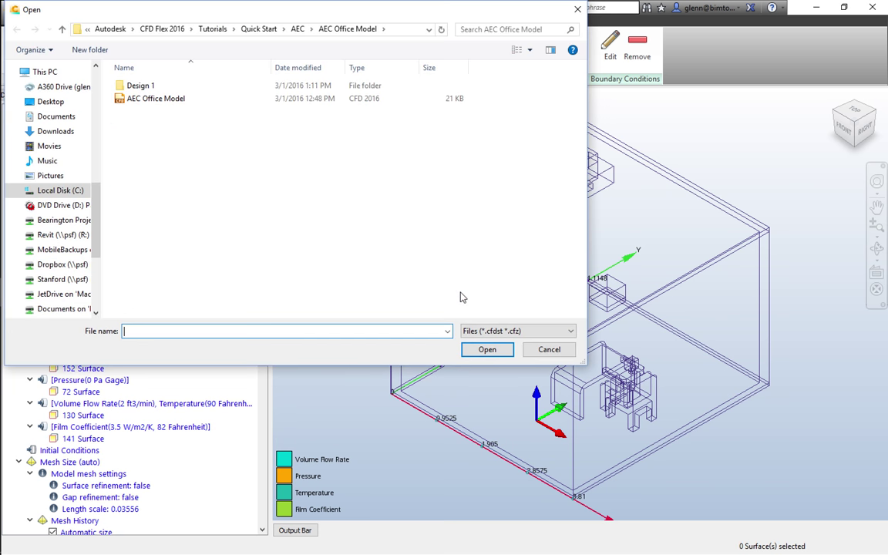
click(254, 30)
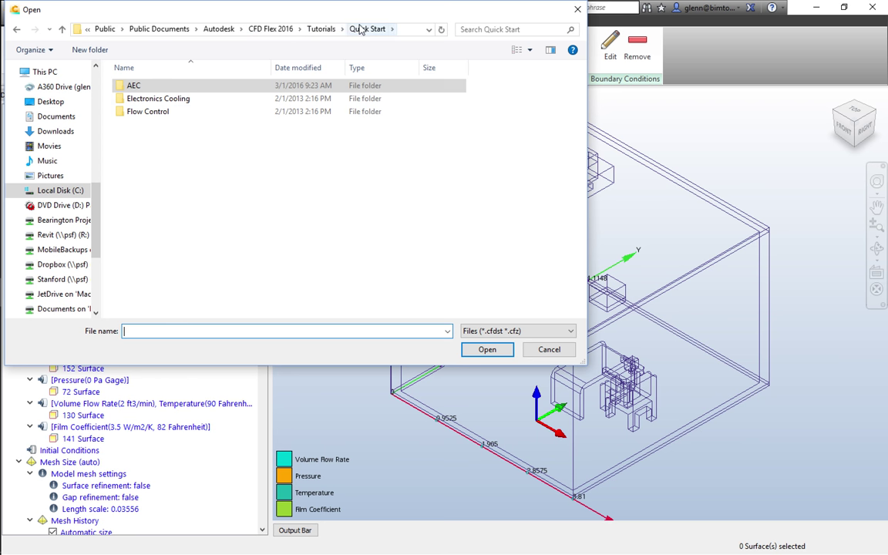
double_click(131, 86)
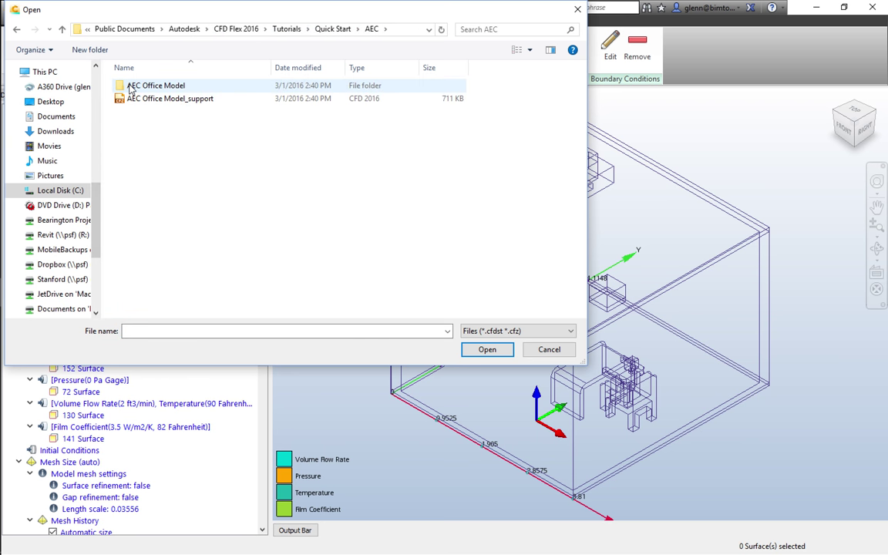
click(286, 28)
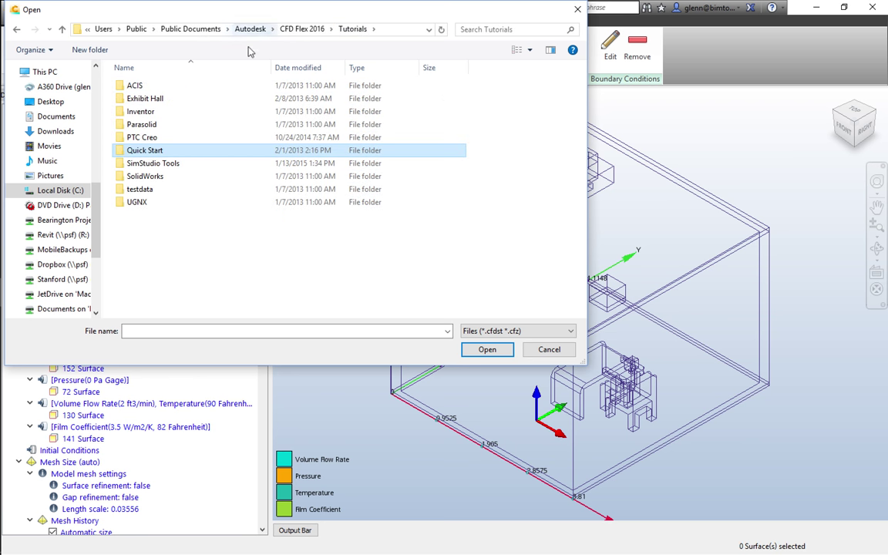
double_click(146, 98)
double_click(139, 86)
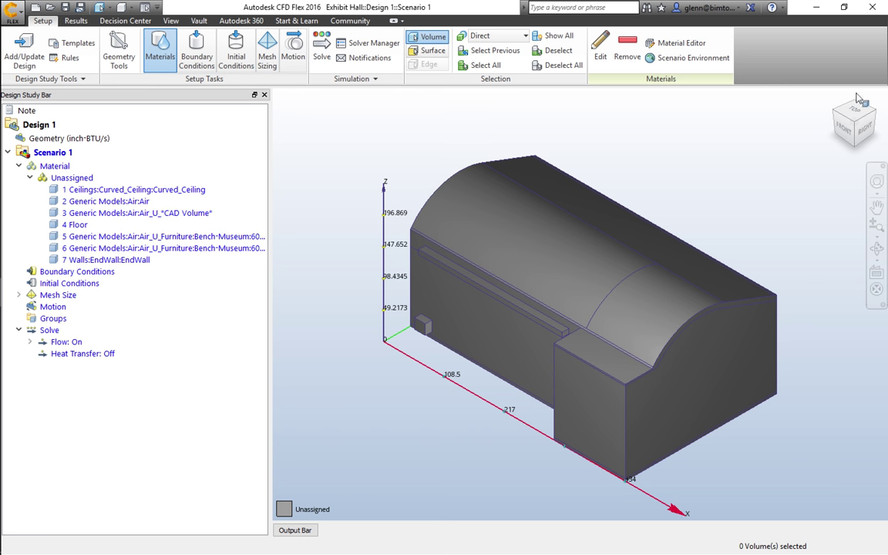
click(875, 114)
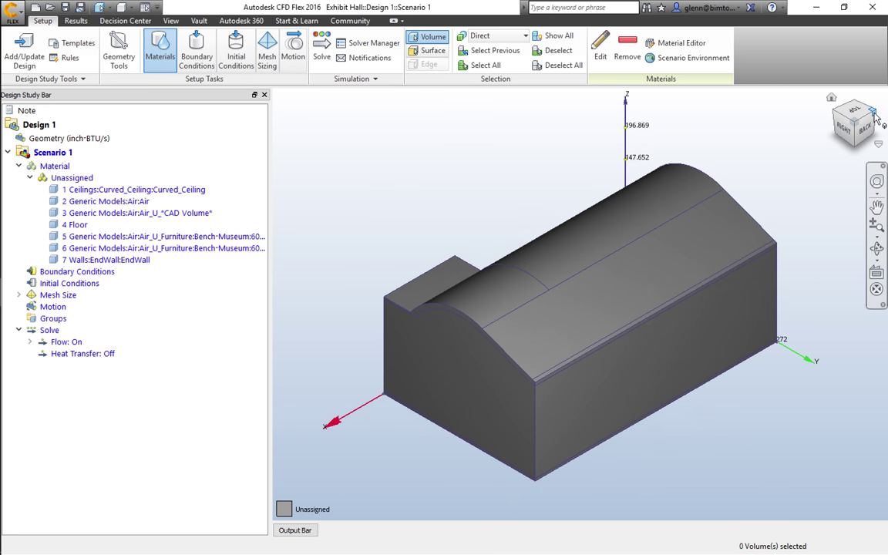
click(837, 113)
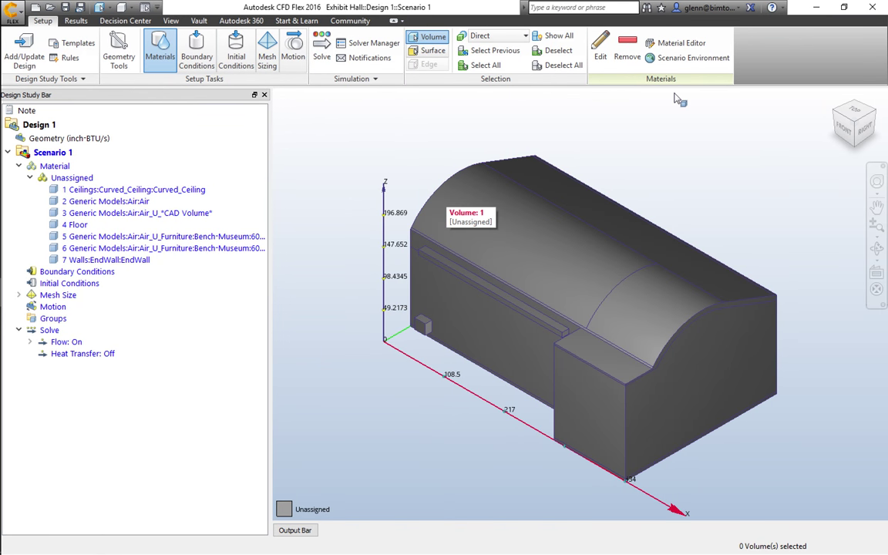
Switch to Revit and browse for a project to open in the Session 17 folder under Winter 2016, leaving the current project unsaved
click(816, 7)
mouse_move(2, 340)
click(22, 178)
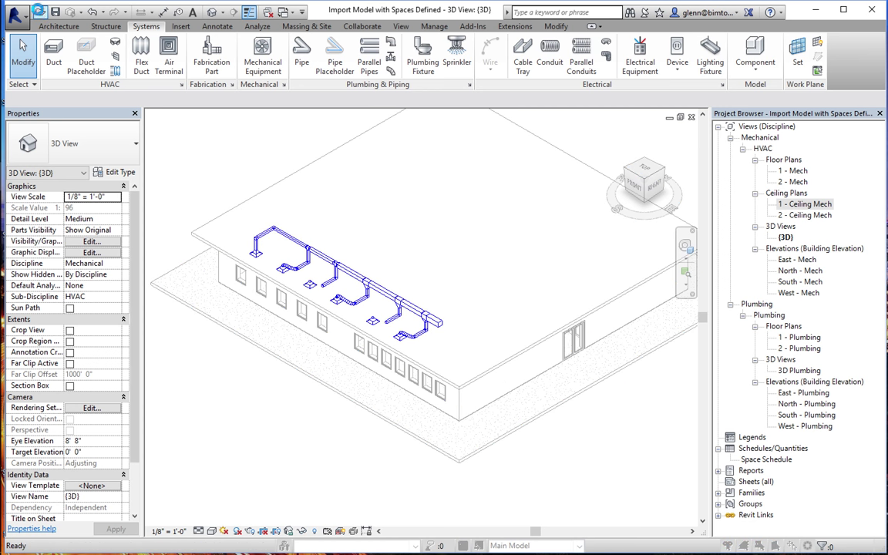
click(40, 12)
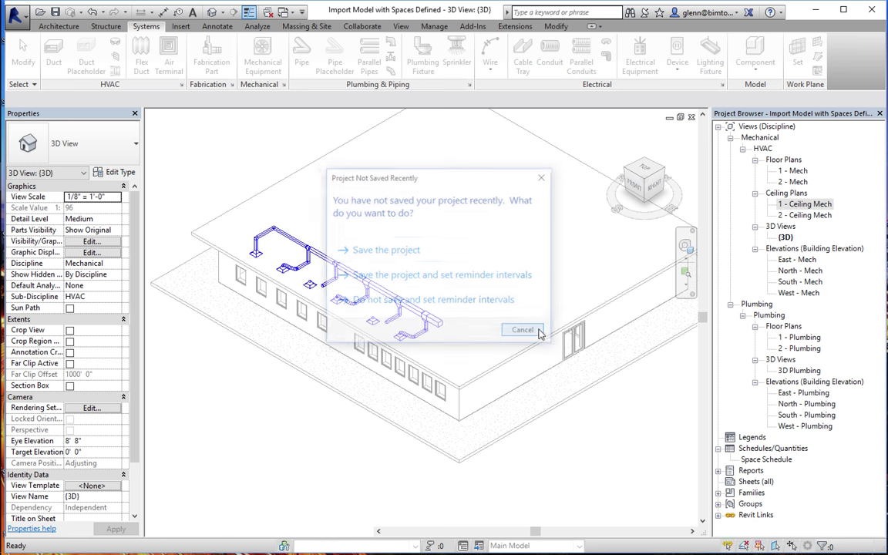
click(532, 332)
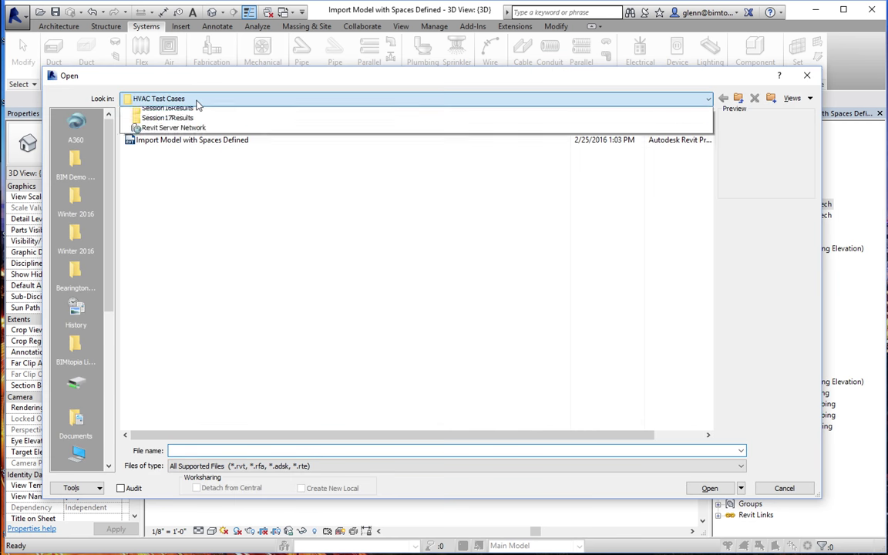
click(198, 99)
click(198, 235)
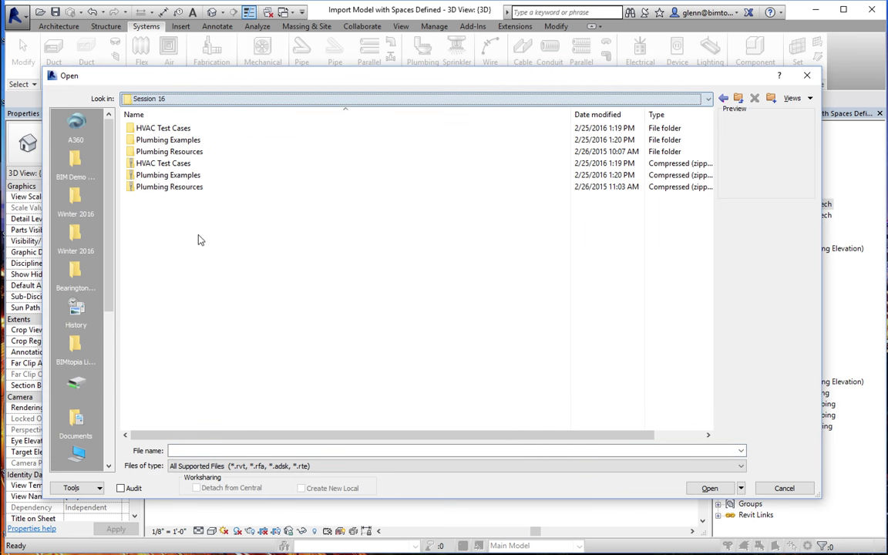
click(218, 101)
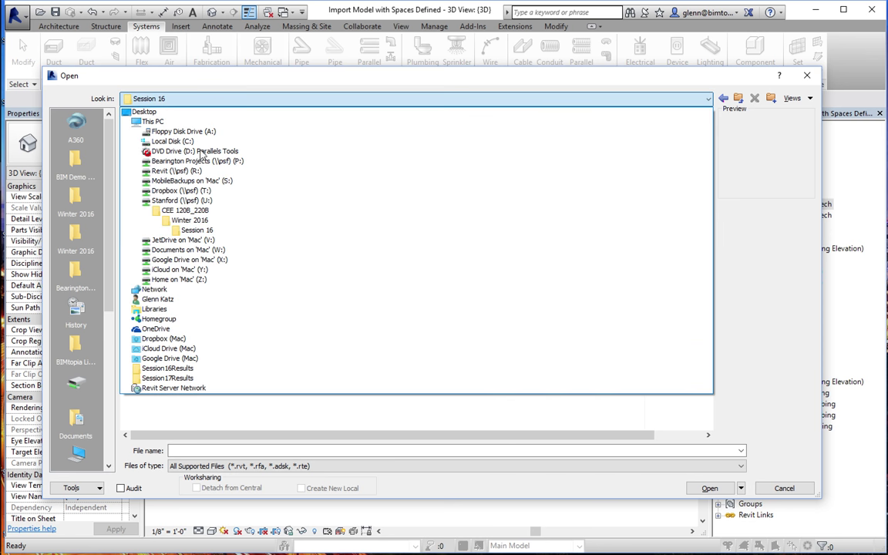
click(187, 220)
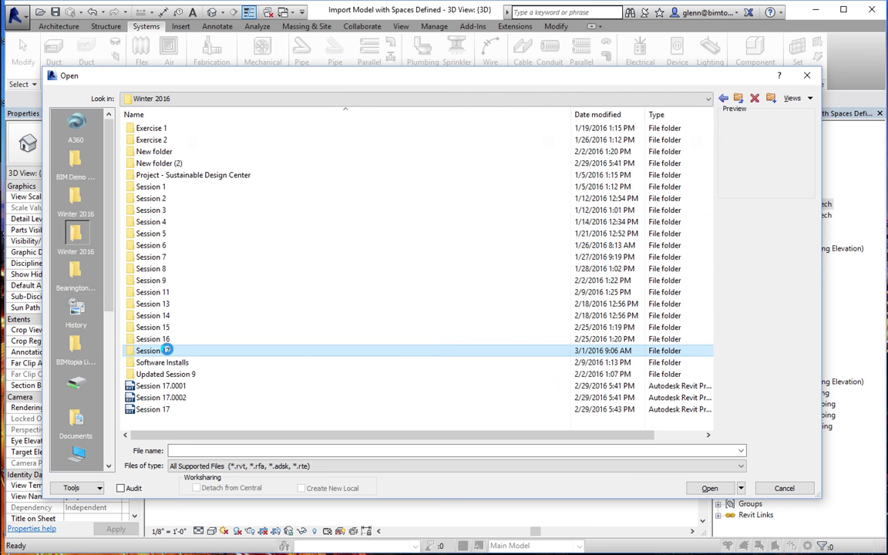
double_click(169, 351)
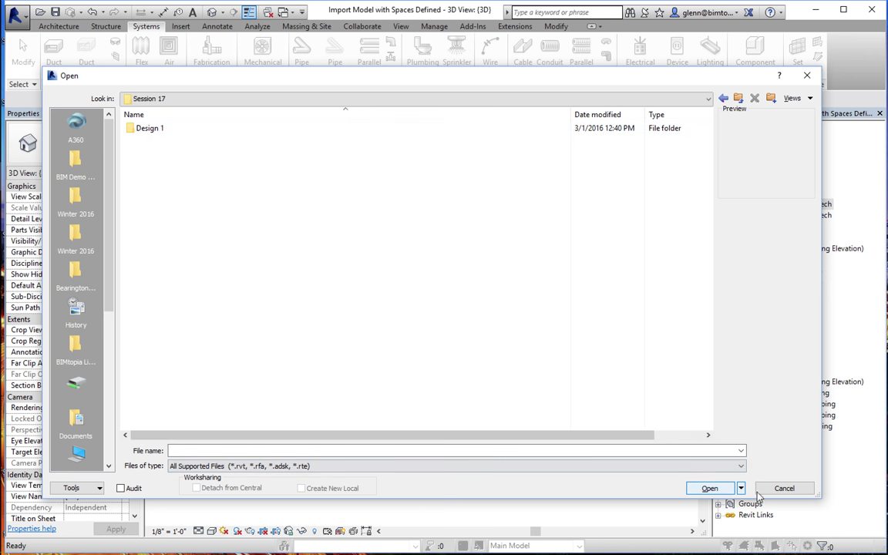
Open the HVAC Example - Base Arch Model project from Session 16's HVAC Test Cases folder, unloading it as a link
click(786, 489)
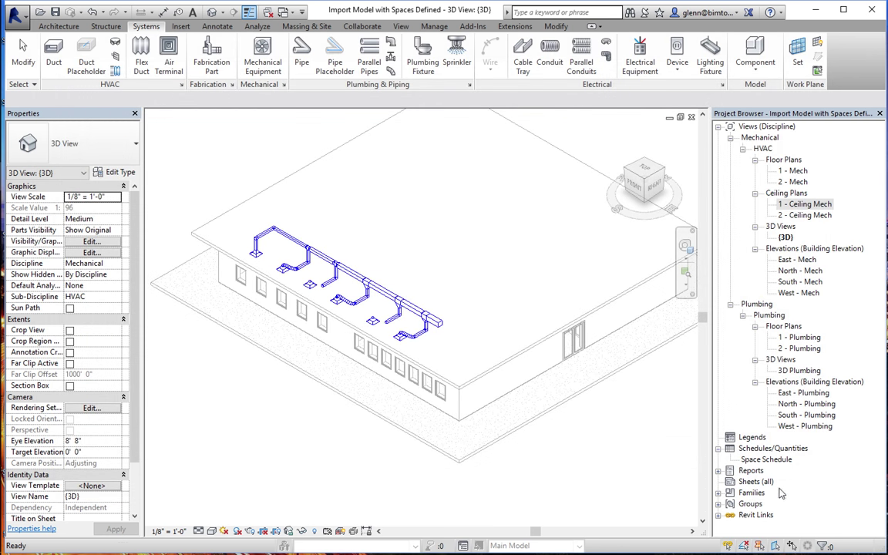
click(40, 13)
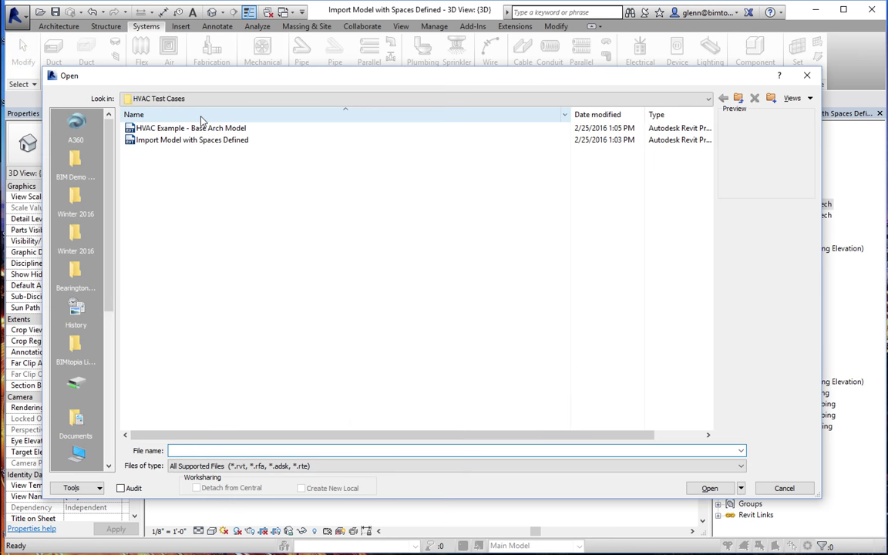
click(193, 101)
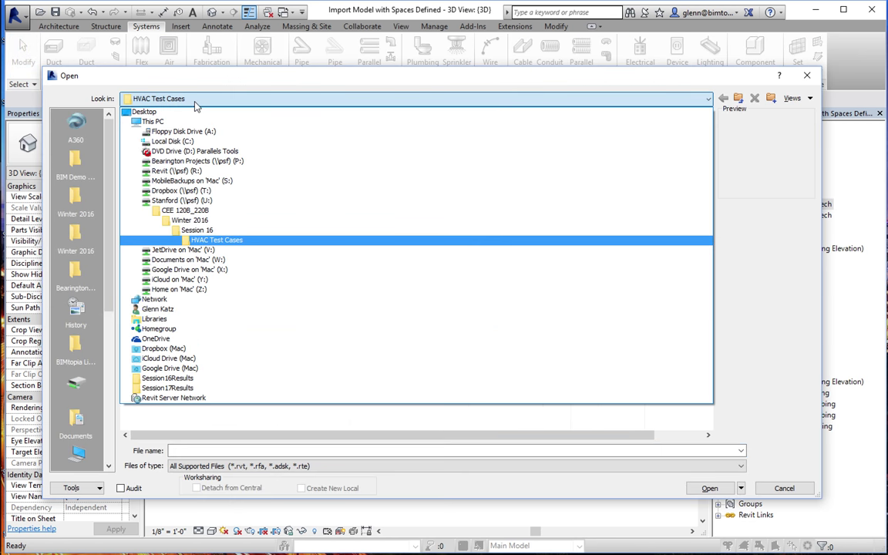
click(206, 231)
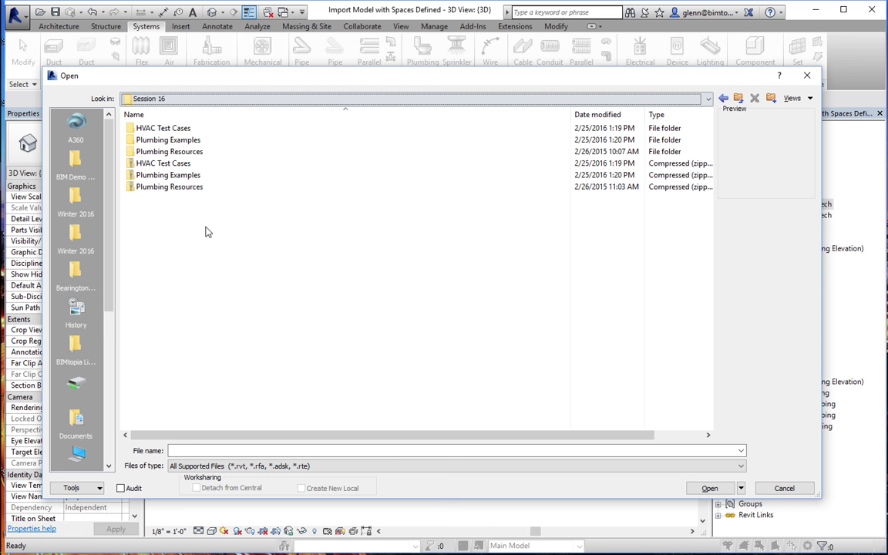
double_click(173, 135)
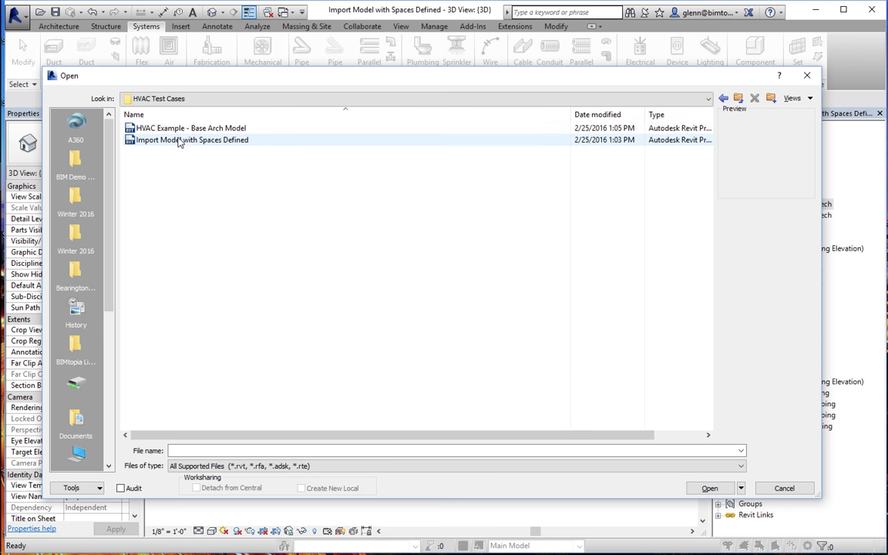
click(168, 128)
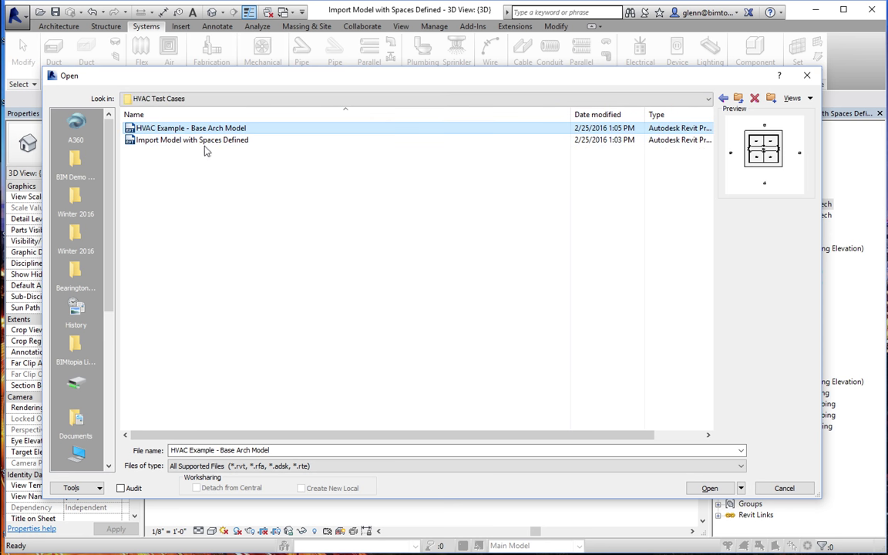
click(715, 488)
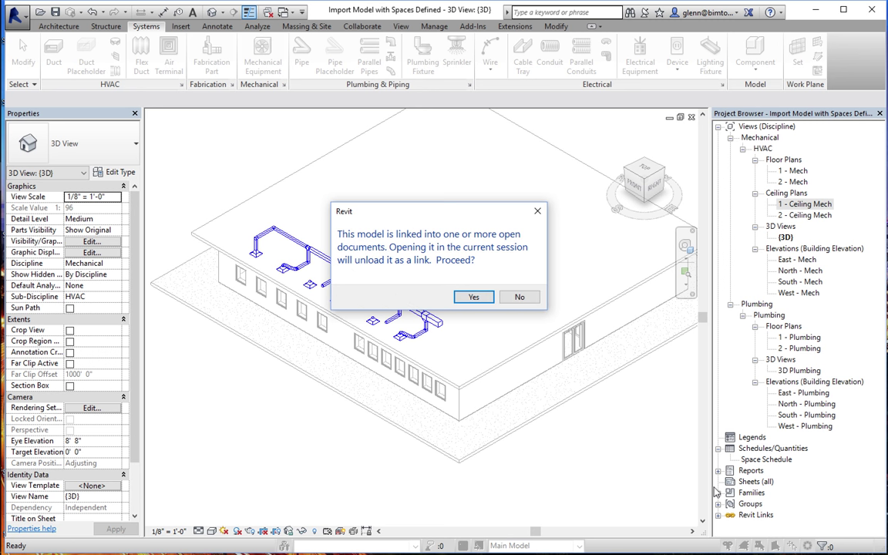
click(483, 299)
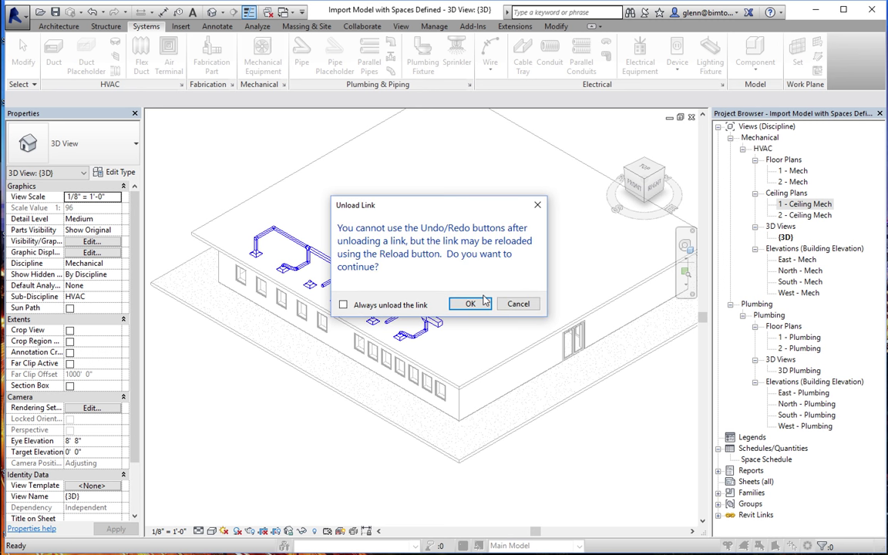
click(485, 301)
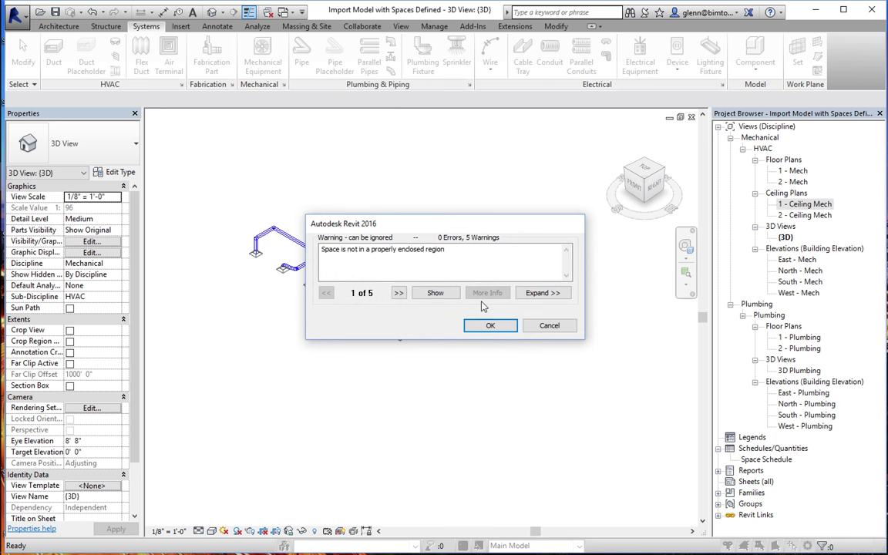
click(485, 327)
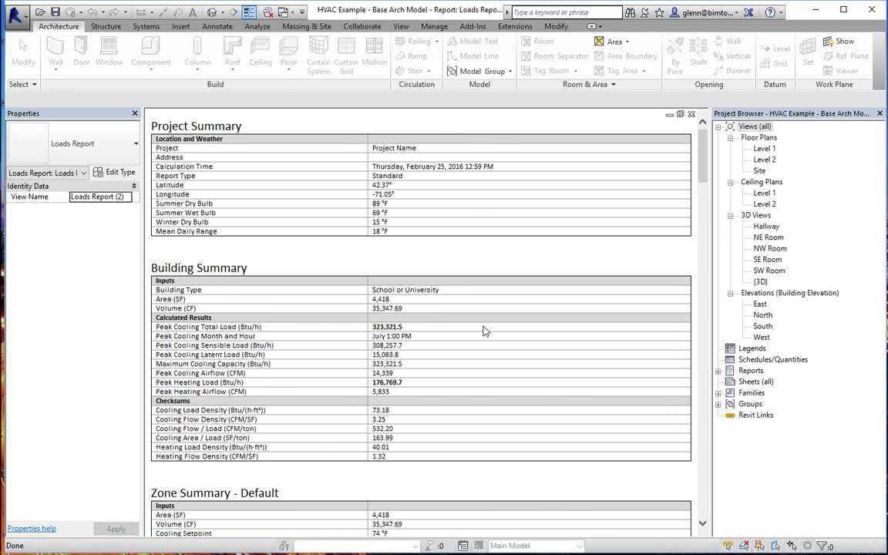
Open the default 3D view and set its detail level to Coarse for the windows near the building's corner
click(211, 13)
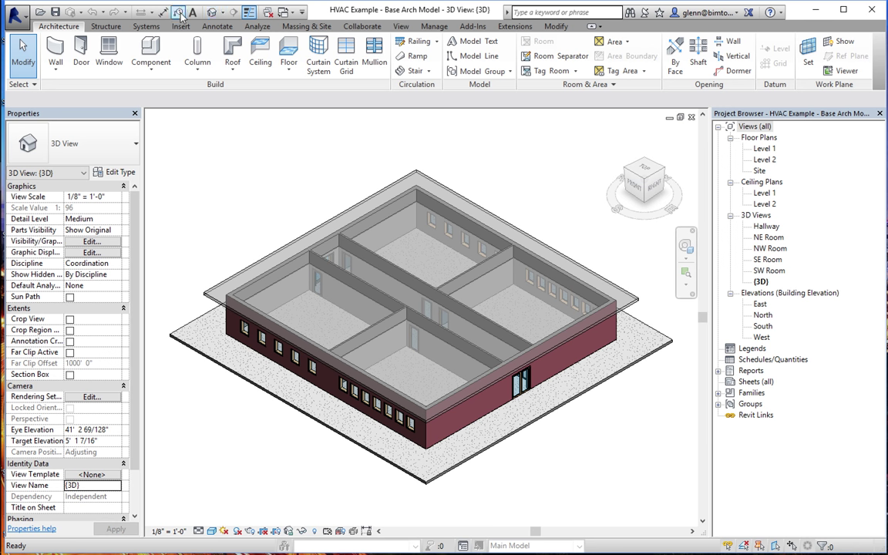
click(683, 271)
drag(396, 402, 433, 462)
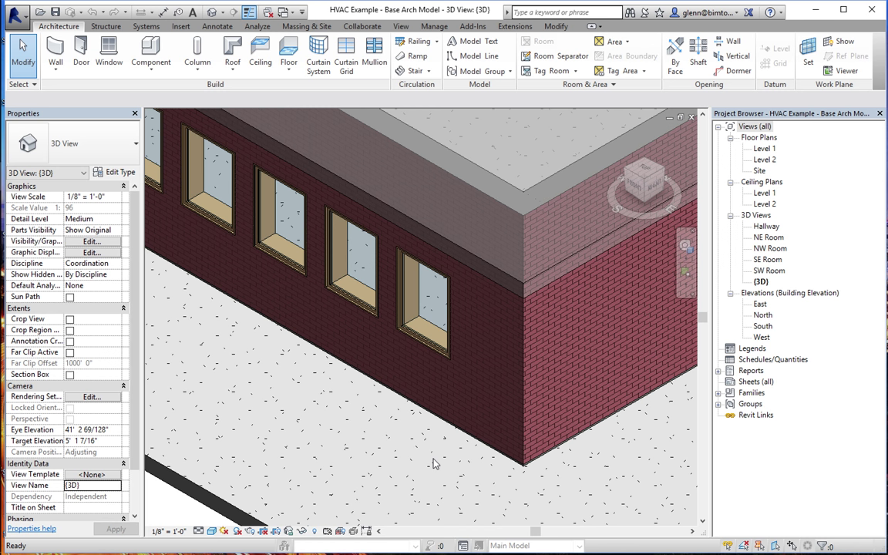
click(199, 531)
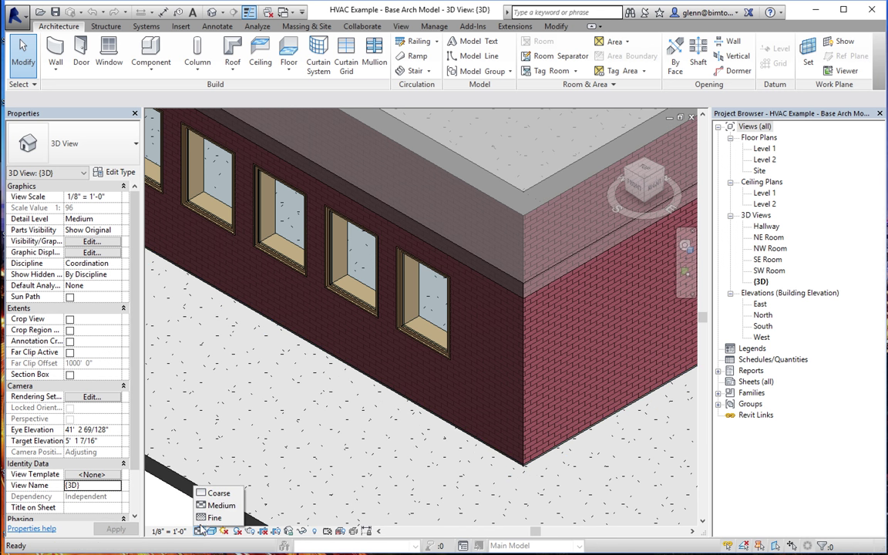
click(207, 495)
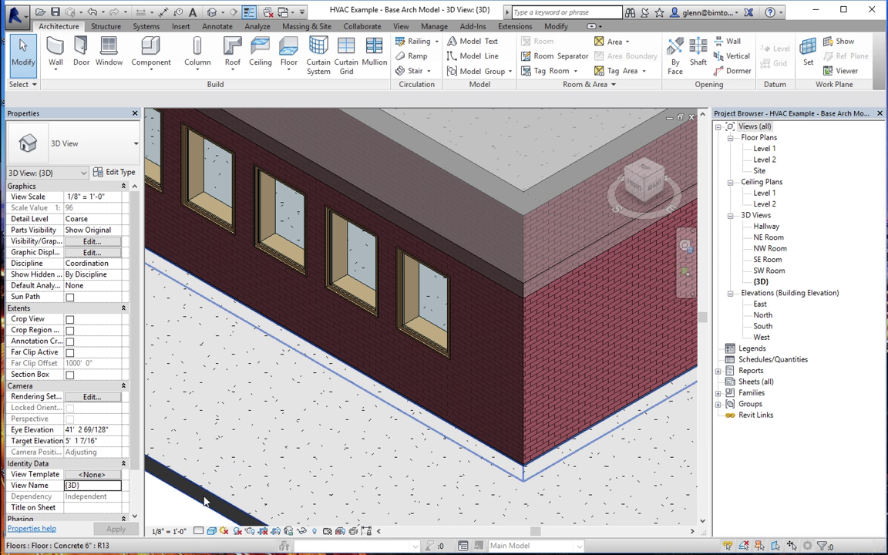
Open the family of a 36" x 48" fixed window for editing and orient its 3D view to the top back-left corner
click(276, 400)
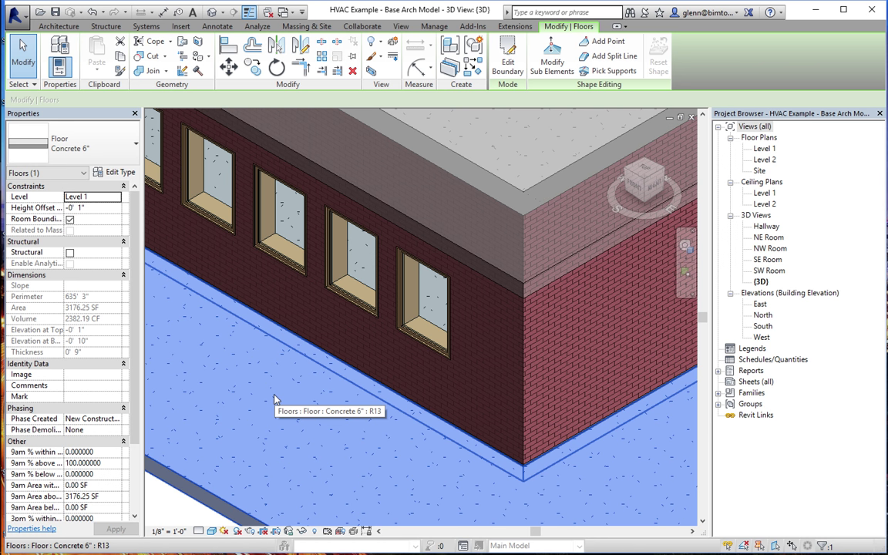
click(372, 306)
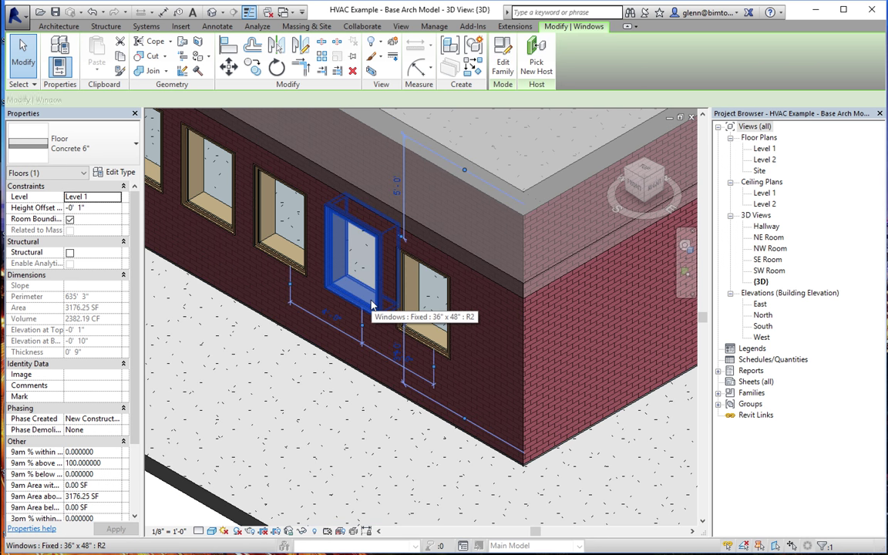
click(496, 61)
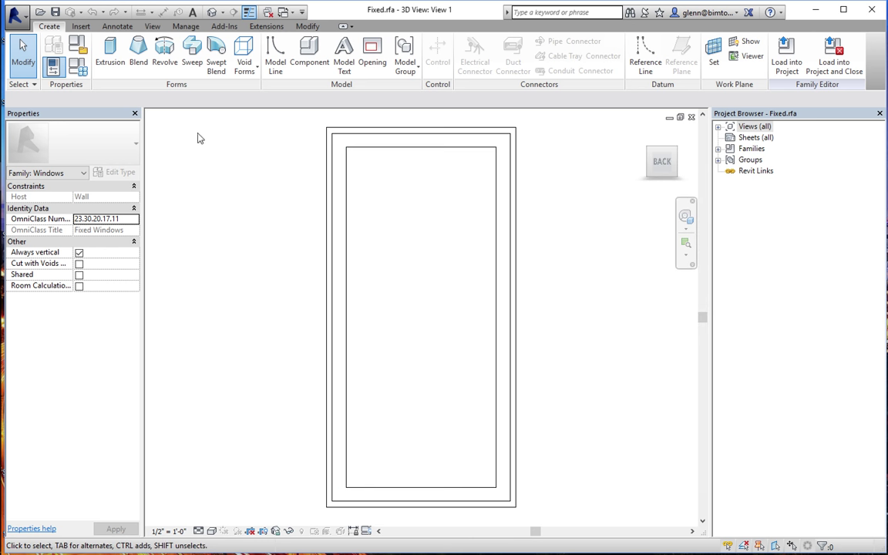
click(675, 152)
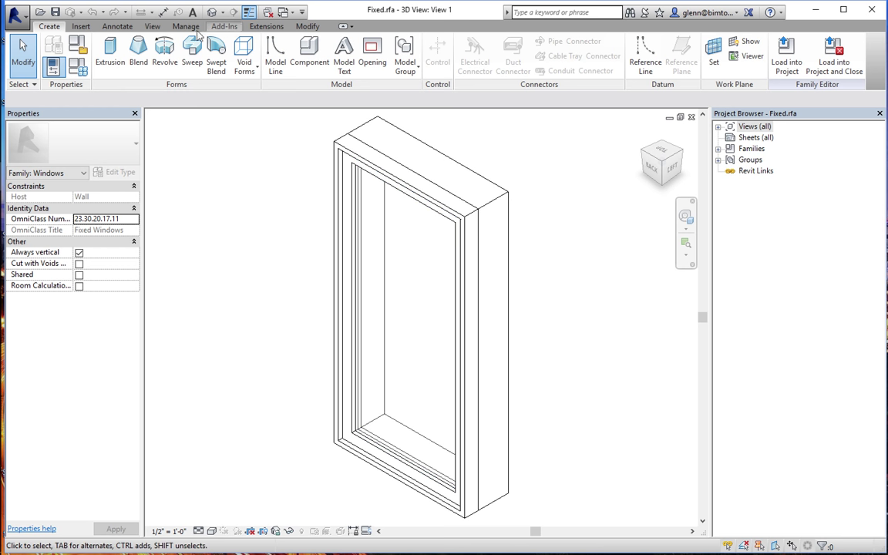
click(152, 26)
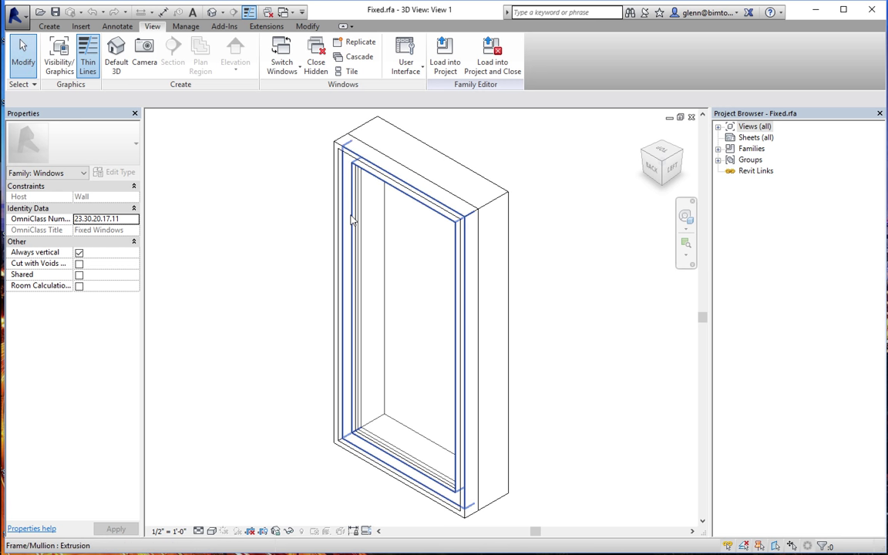
Limit the outer trim extrusion's visibility to the Coarse detail level and set the family view to Coarse
click(403, 189)
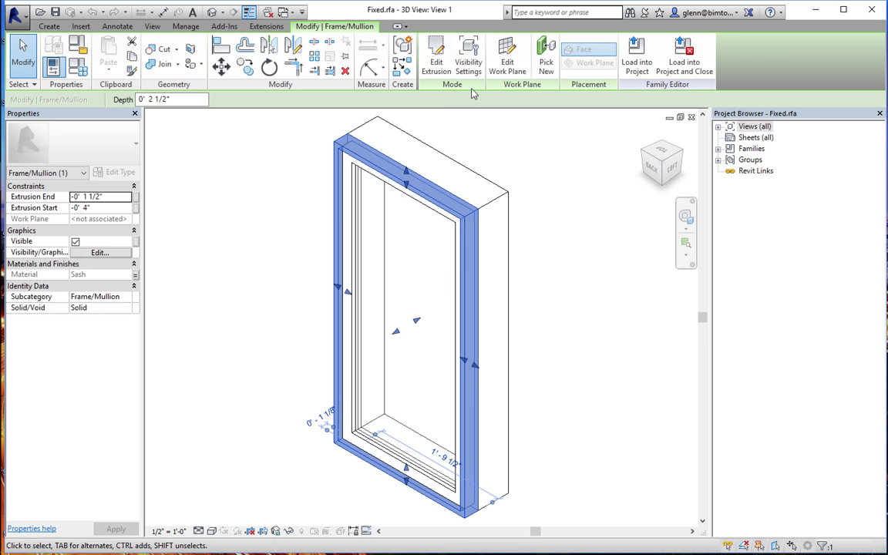
click(470, 60)
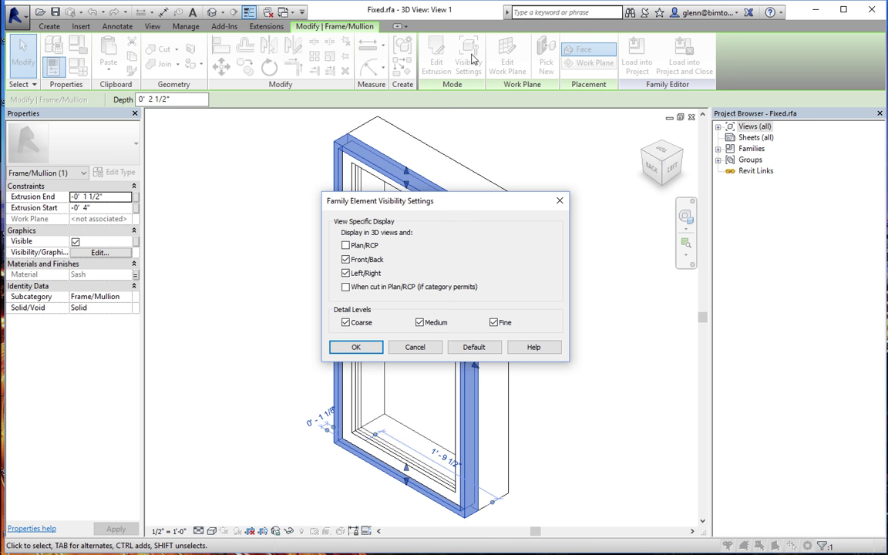
click(426, 324)
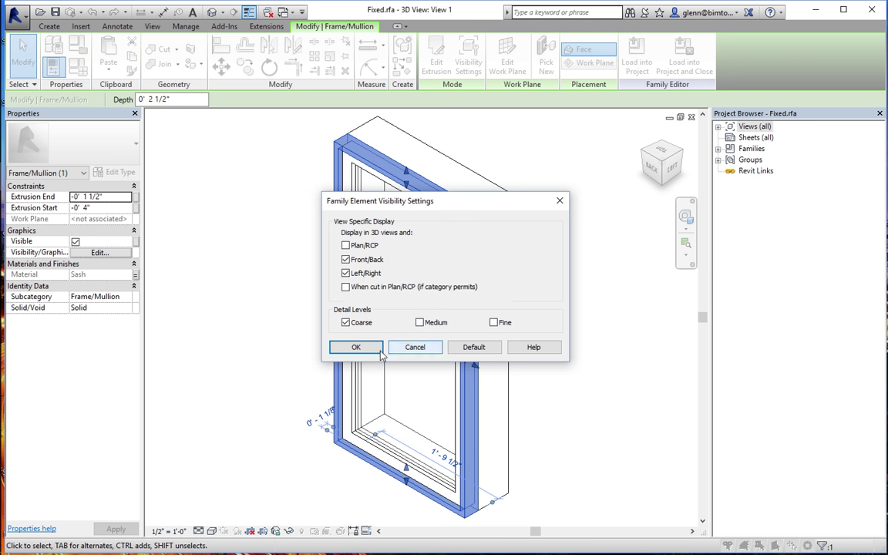
key(Return)
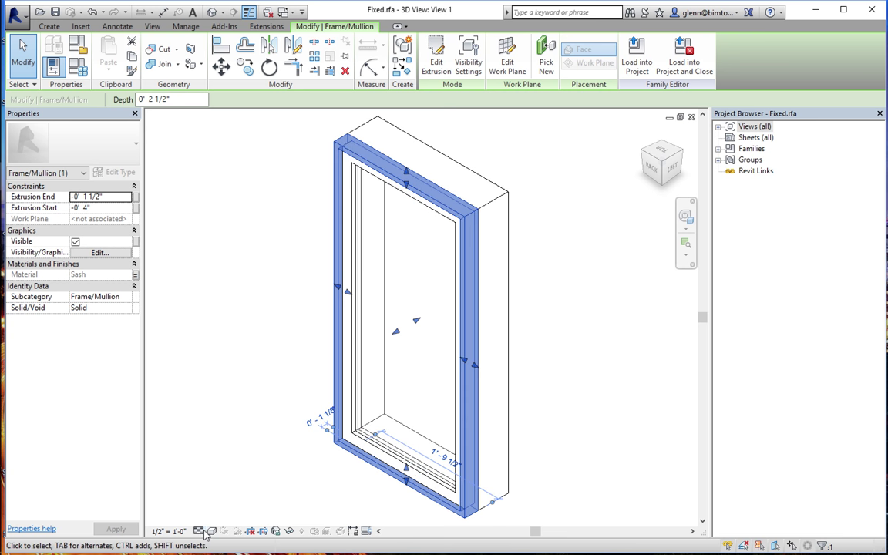
click(198, 531)
click(215, 494)
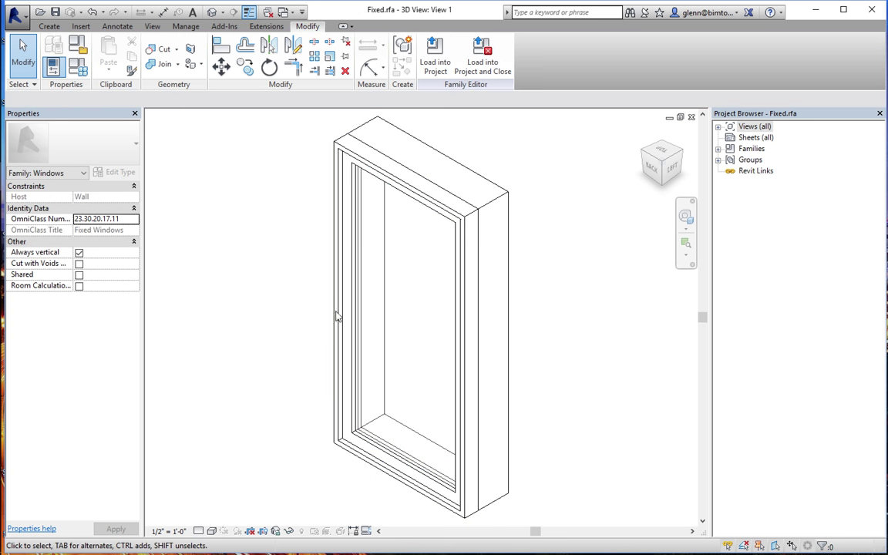
Limit the deep rear frame extrusion's visibility to the Coarse detail level by excluding Medium and Fine
click(413, 171)
click(414, 171)
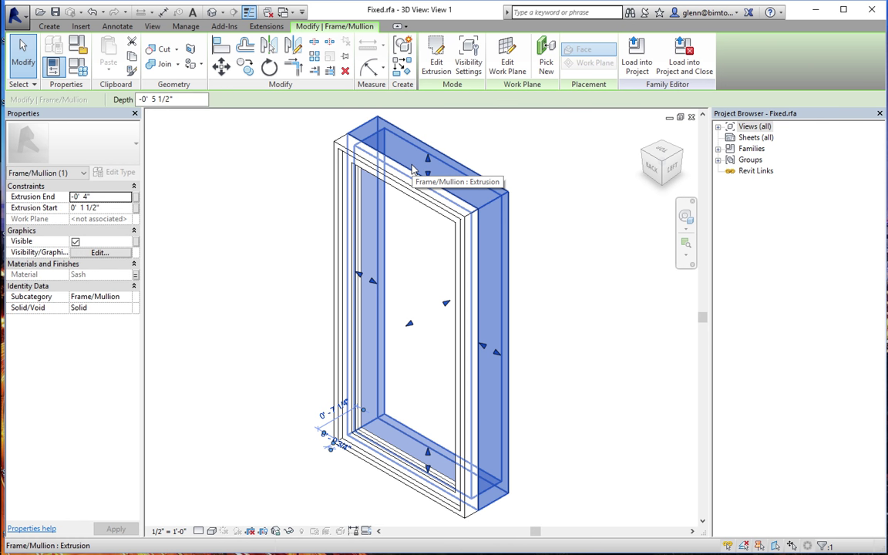
click(470, 67)
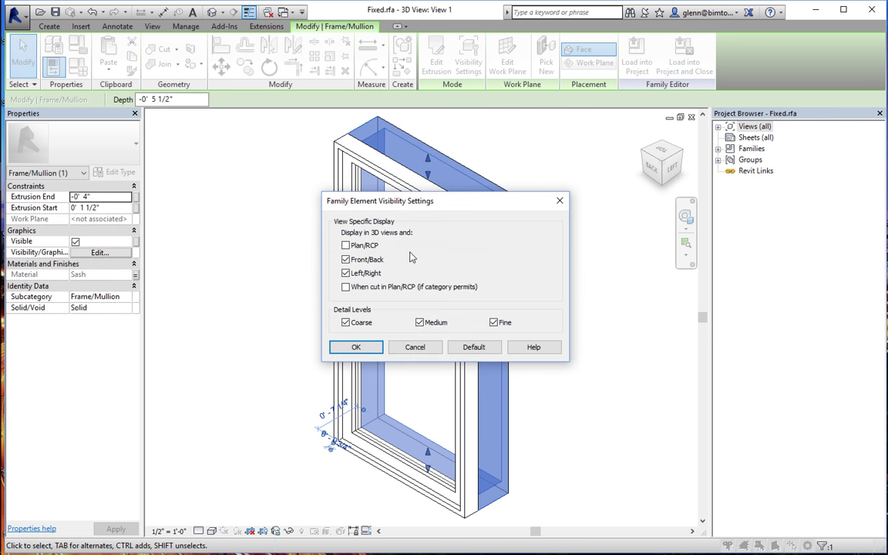
click(421, 323)
click(494, 323)
click(357, 348)
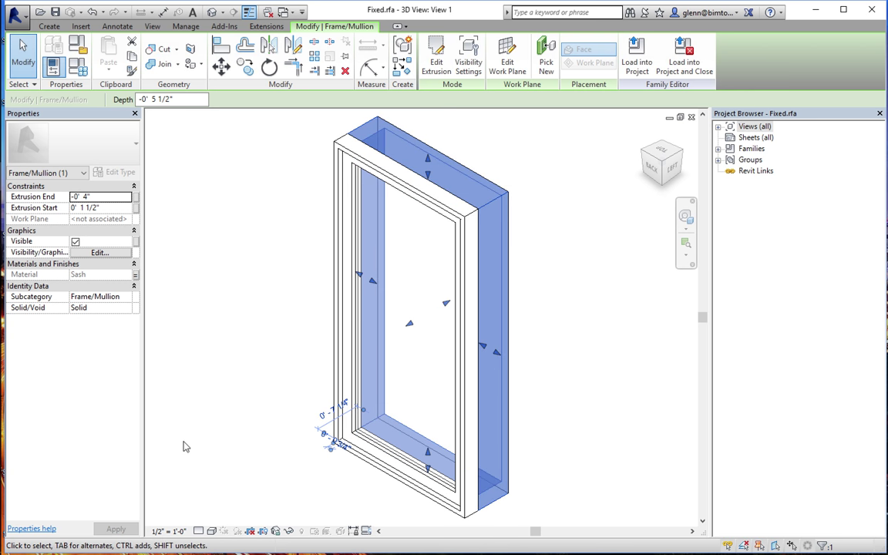
Turn preview visibility on for the family view and set its detail level to Coarse
click(367, 531)
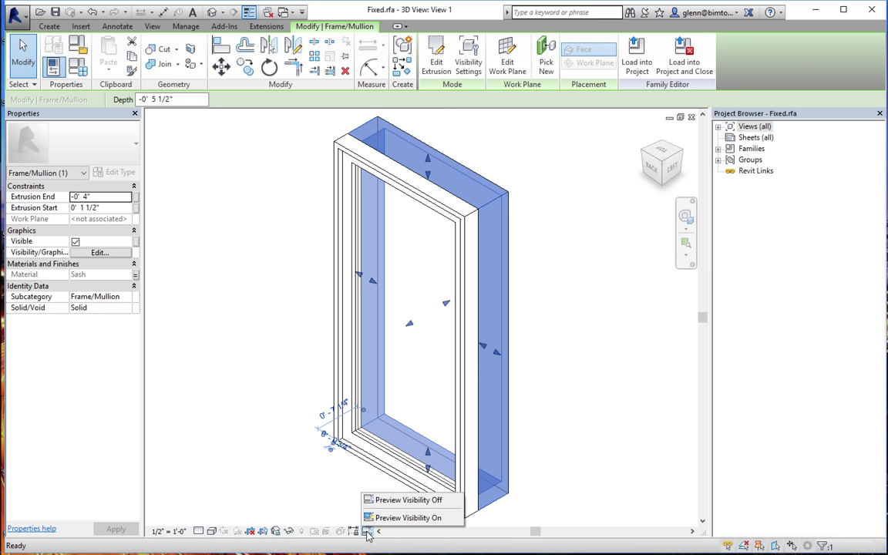
click(377, 519)
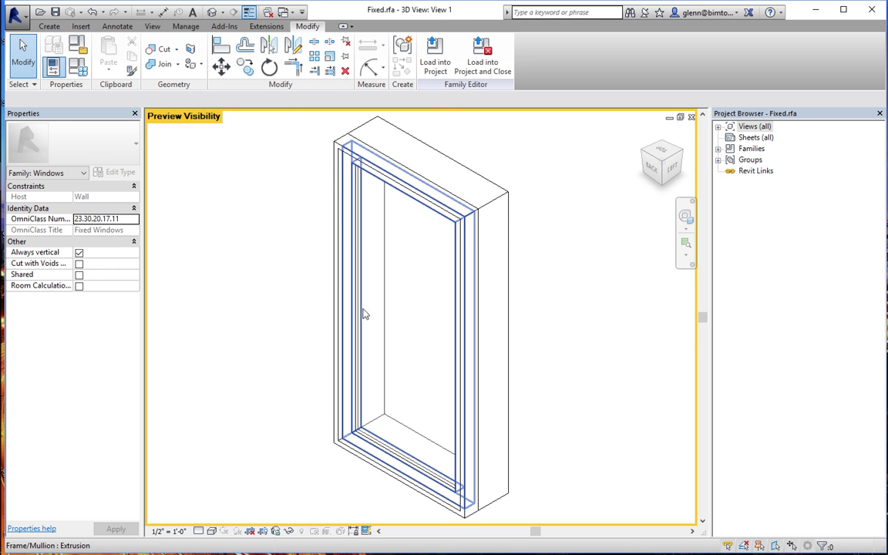
click(338, 267)
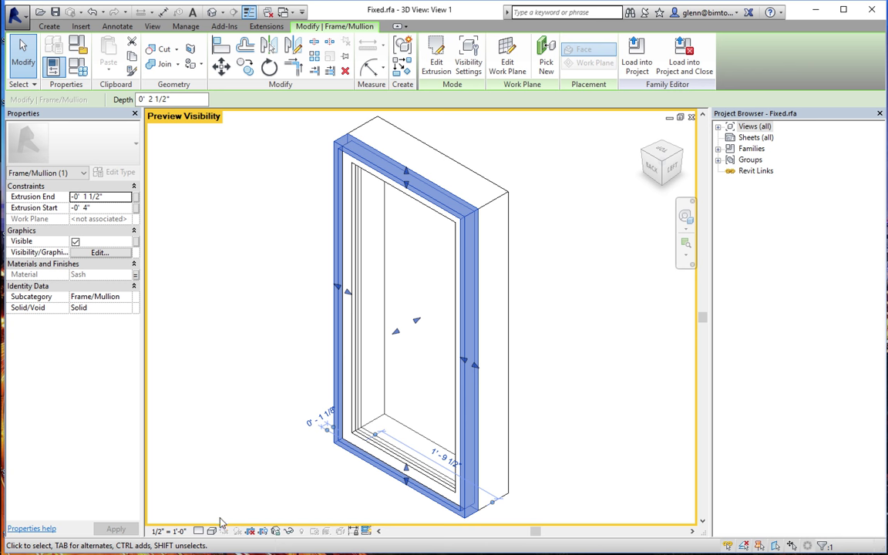
click(199, 532)
click(207, 493)
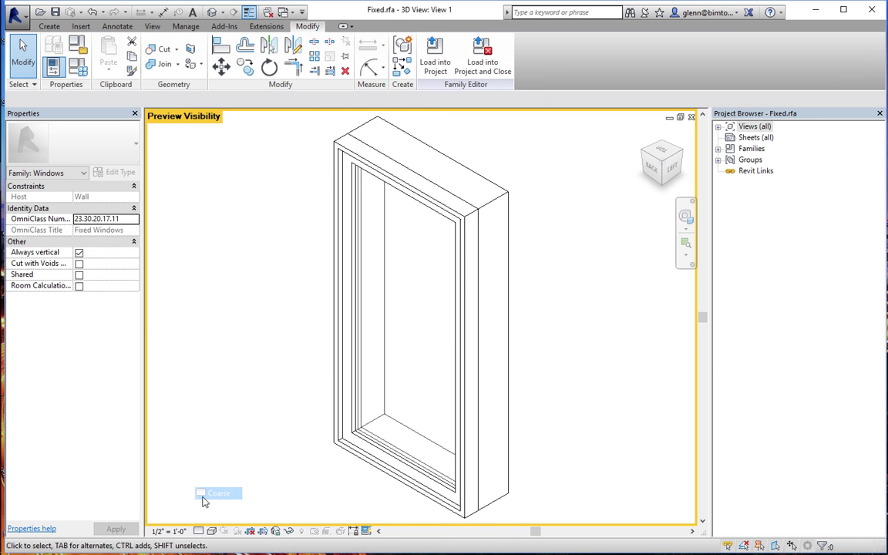
Set the outer trim extrusion to display only at the Medium and Fine detail levels, excluding Coarse
click(362, 166)
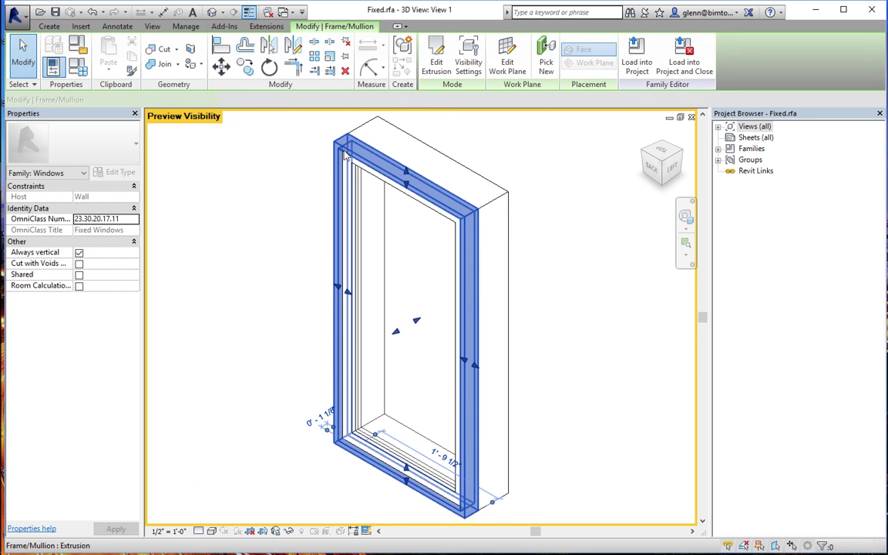
click(474, 54)
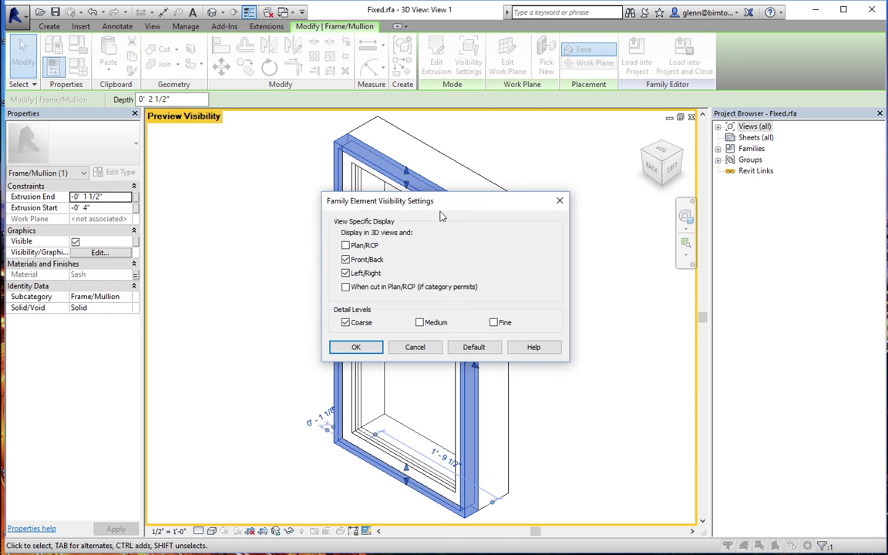
click(419, 323)
click(494, 323)
click(356, 348)
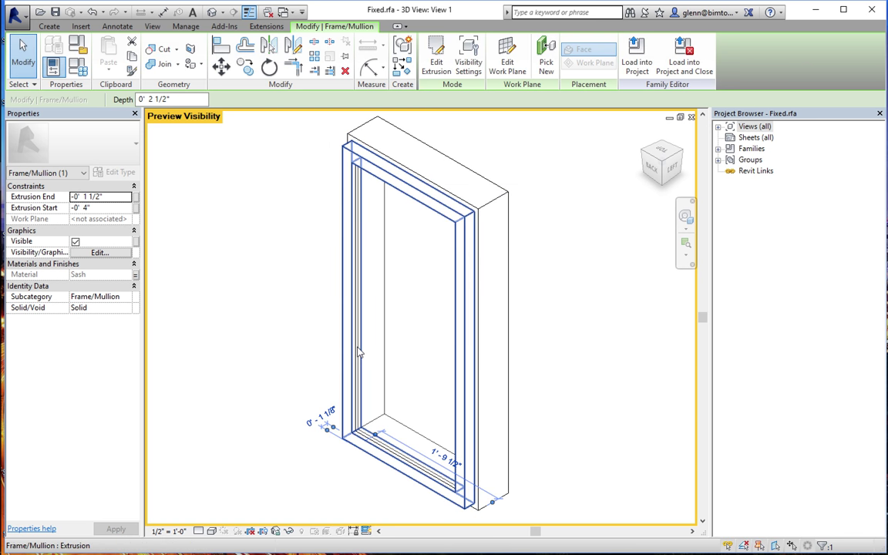
click(570, 271)
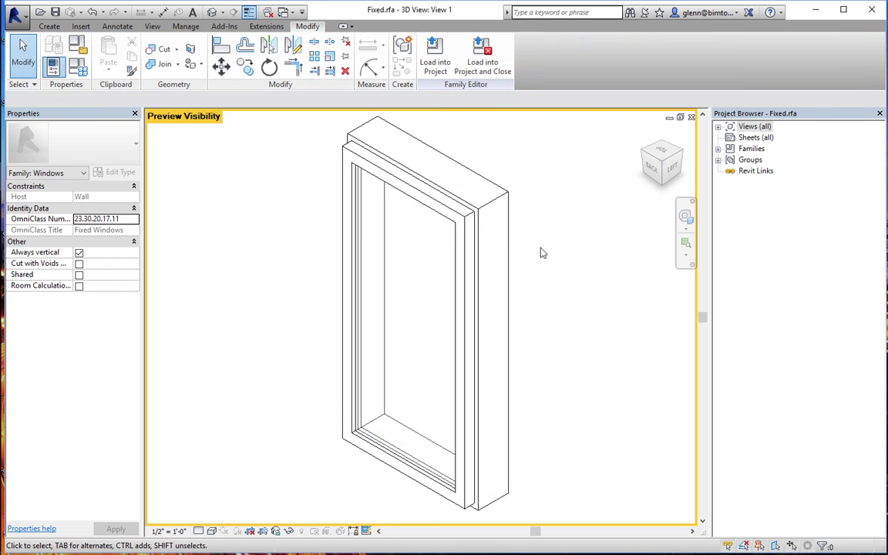
Set the deep rear frame extrusion to display only at the Medium and Fine detail levels, excluding Coarse
click(510, 206)
click(468, 61)
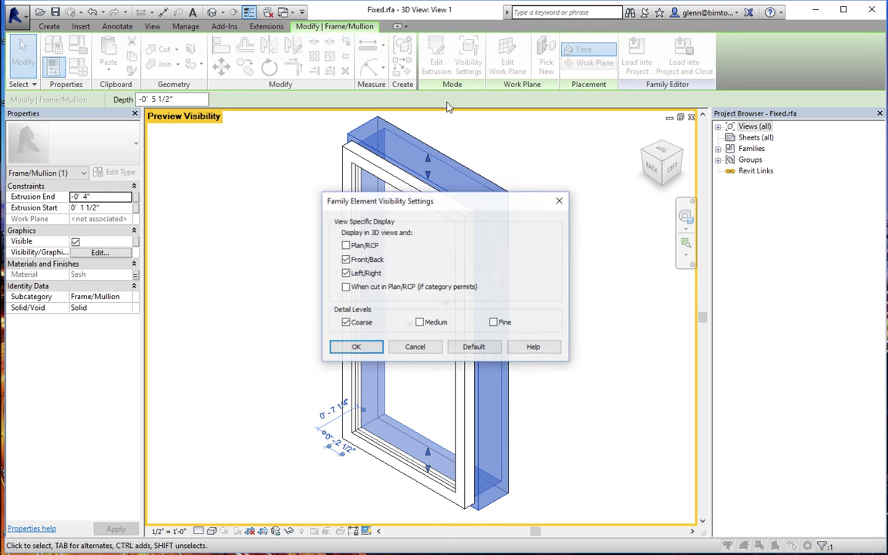
click(420, 322)
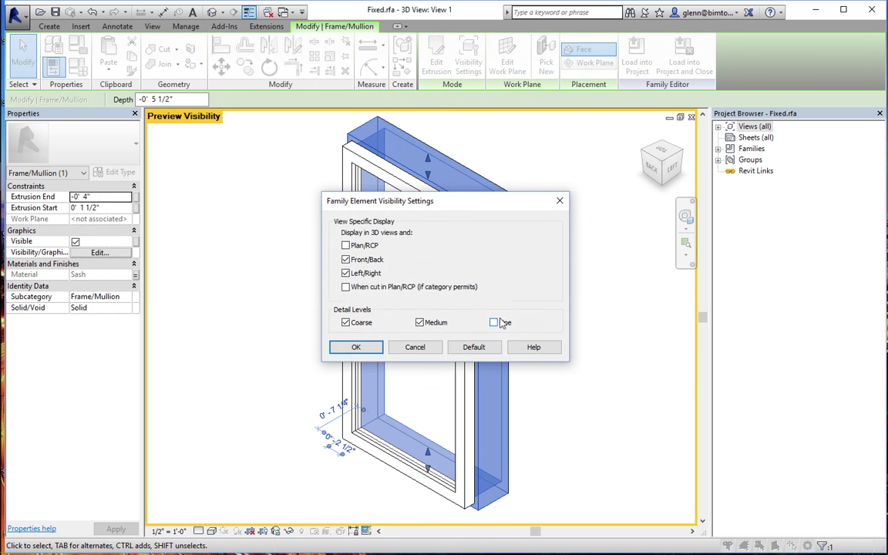
click(494, 322)
click(345, 322)
click(353, 347)
click(531, 325)
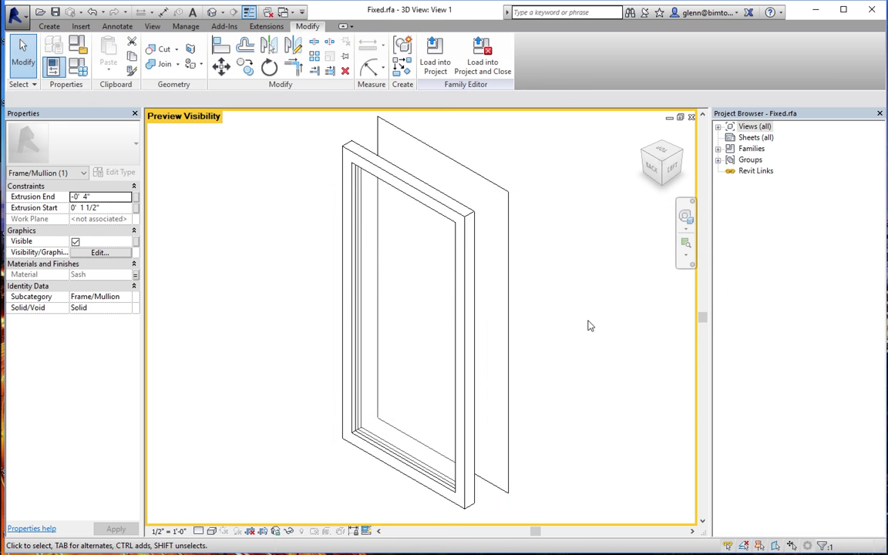
Exclude the Coarse detail level from the remaining front frame extrusion's visibility, keeping Medium and Fine, and leave nothing selected
click(468, 248)
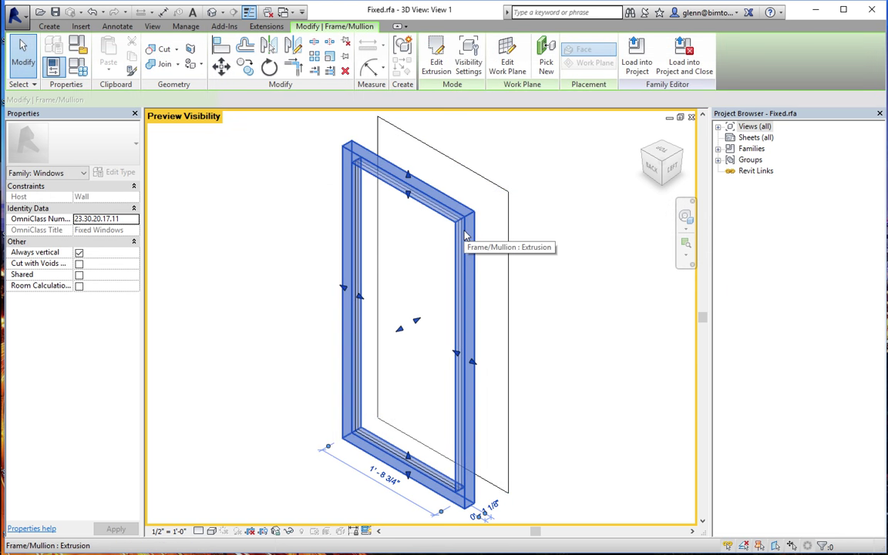
click(474, 69)
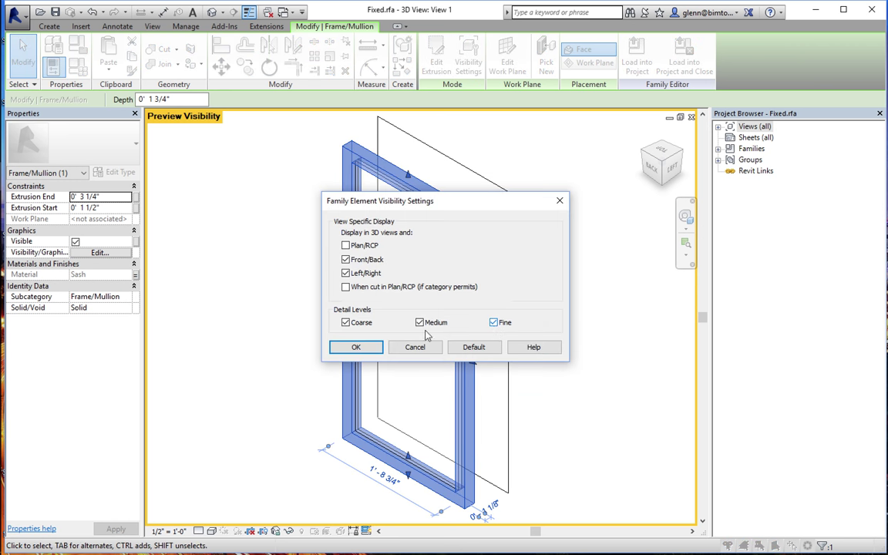
click(346, 322)
click(355, 347)
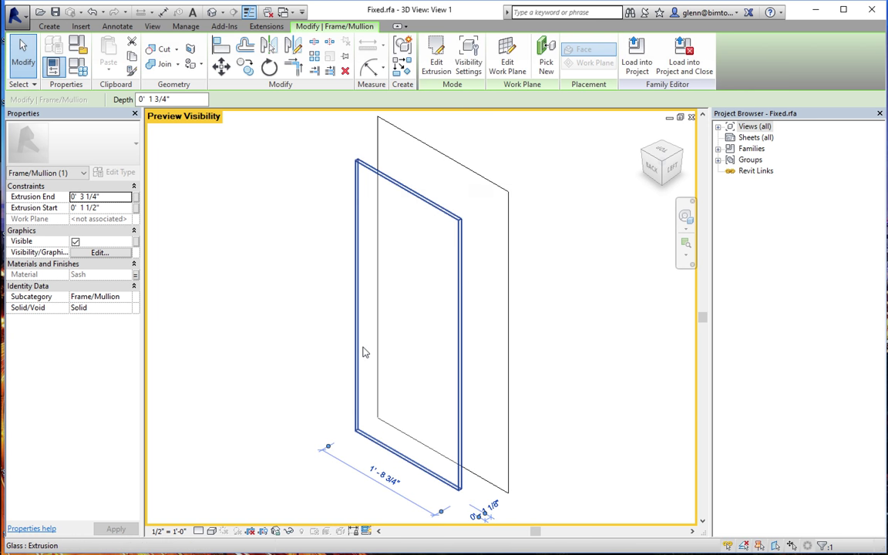
click(500, 192)
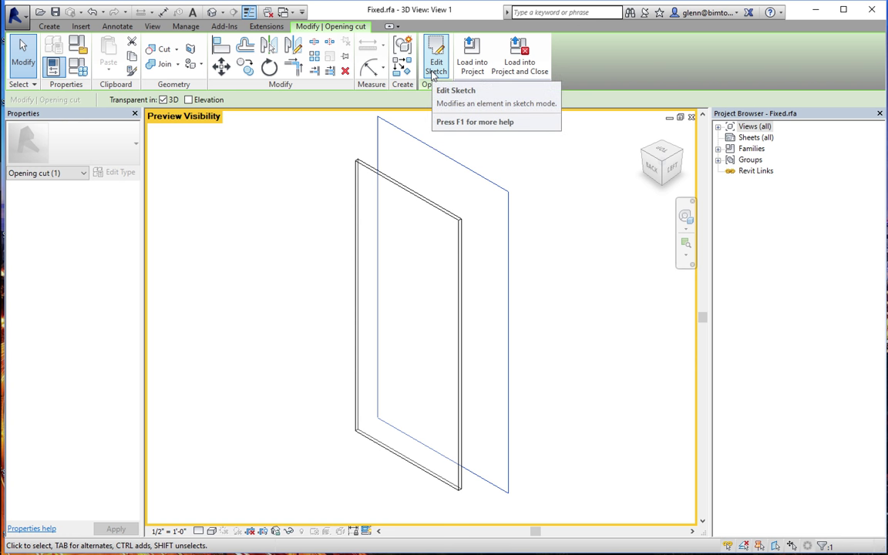
click(235, 202)
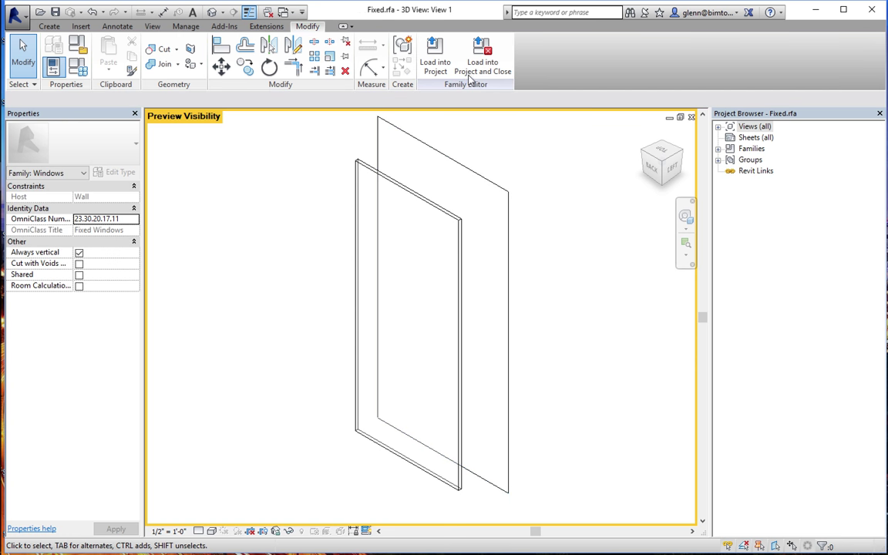
Load the edited window family into HVAC Example - Base Arch Model.rvt, overwriting only the existing version
click(438, 59)
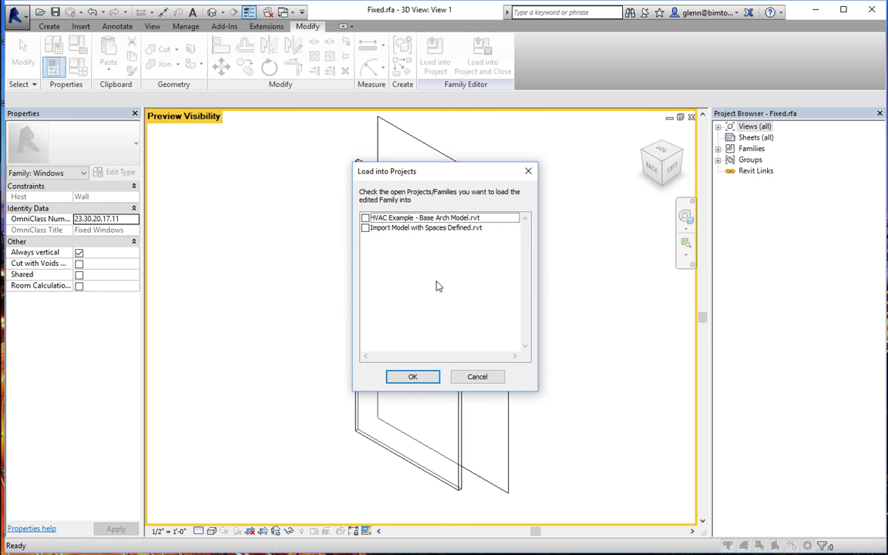
click(421, 219)
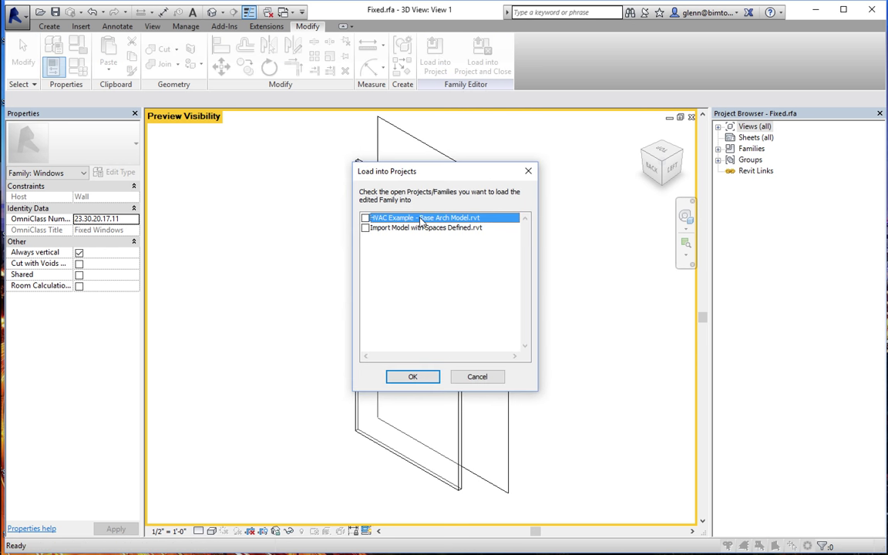
click(365, 218)
click(413, 376)
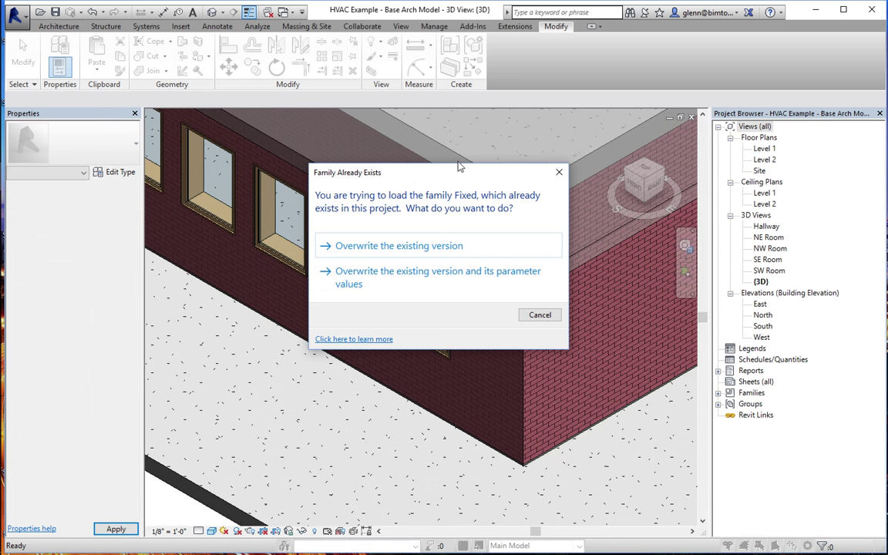
click(409, 247)
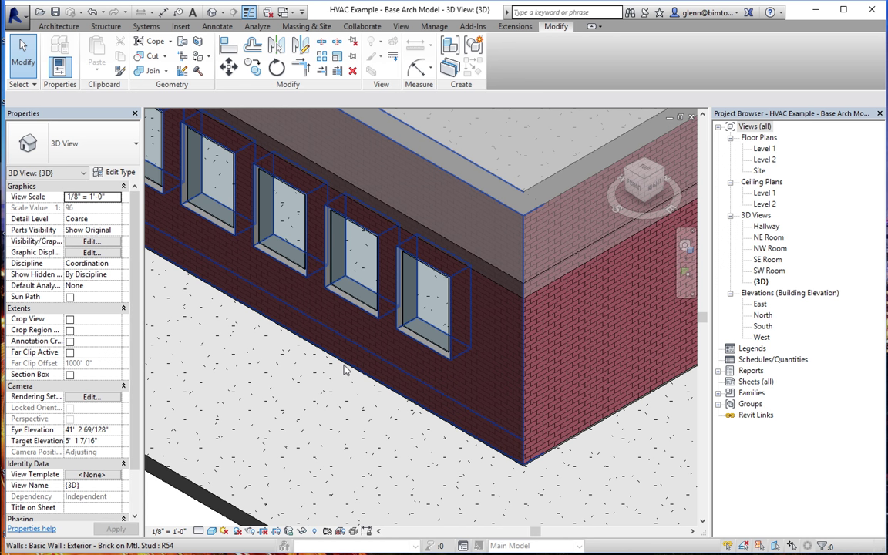
Launch the building model in Autodesk CFD Flex as a new design study with Design 1 and Scenario 1, dismissing Geometry Tools
scroll(345, 370, down, 5)
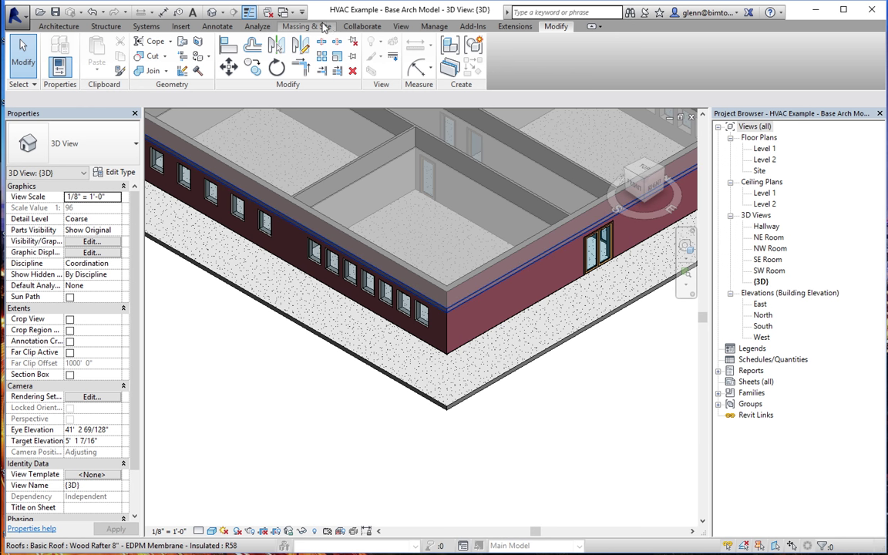
click(268, 29)
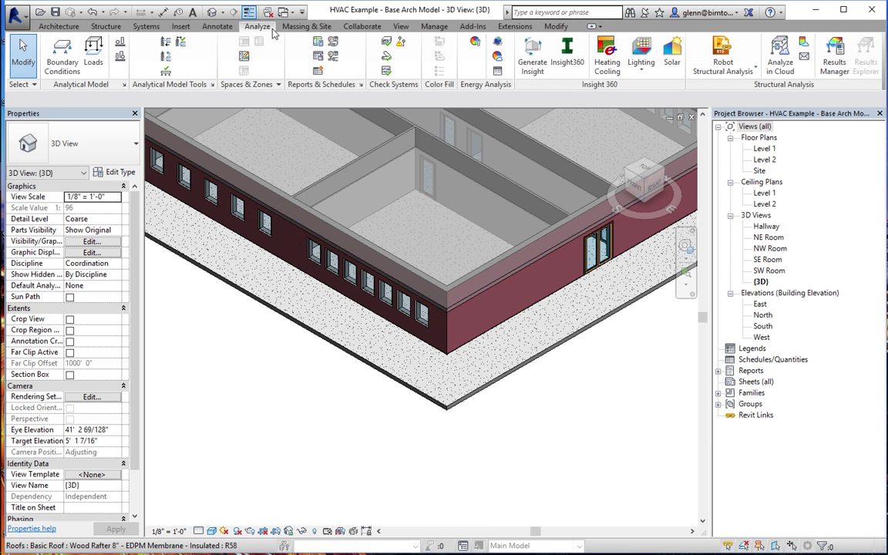
scroll(424, 30, down, 5)
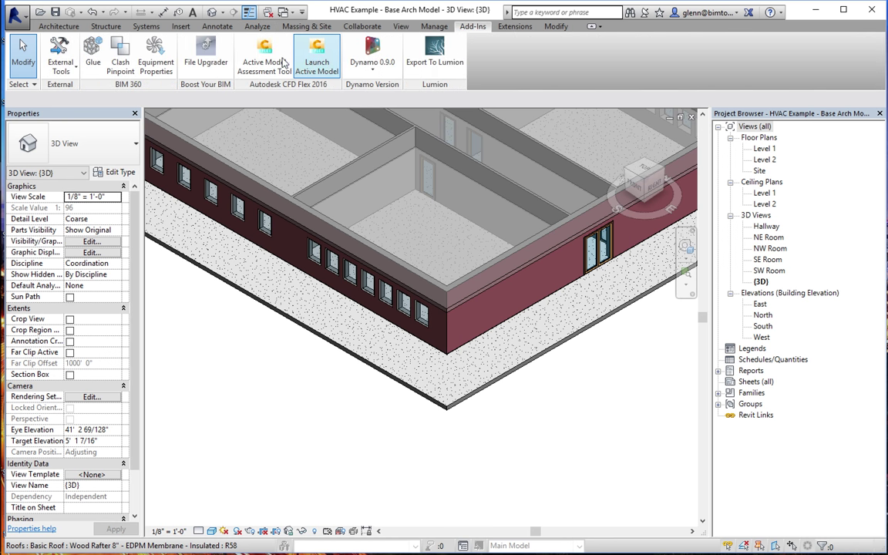
click(326, 61)
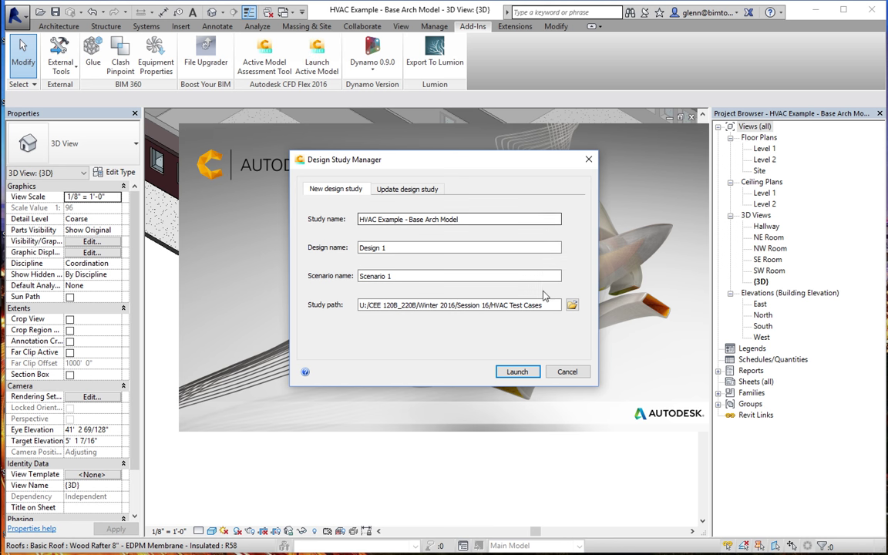
click(518, 373)
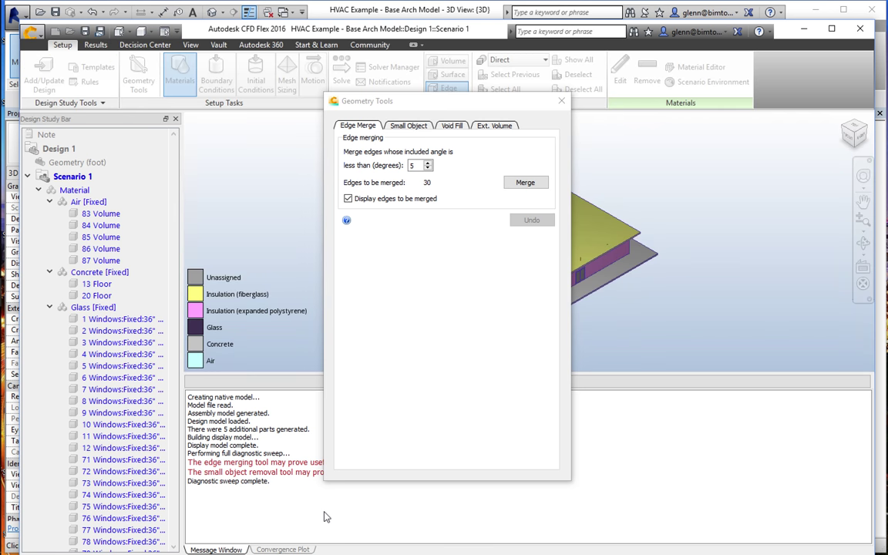
click(562, 103)
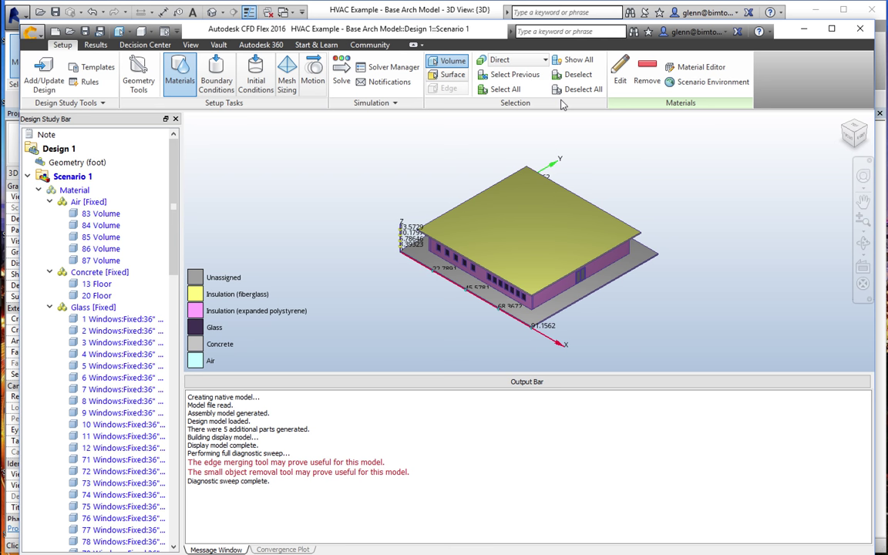
Review the material assignment rules for the CAD objects and collapse the scenario's Material branch
click(91, 82)
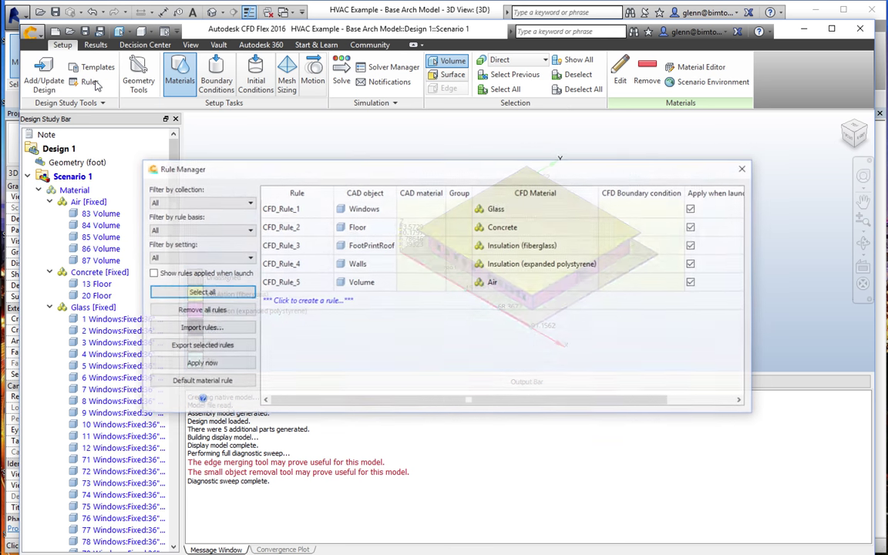
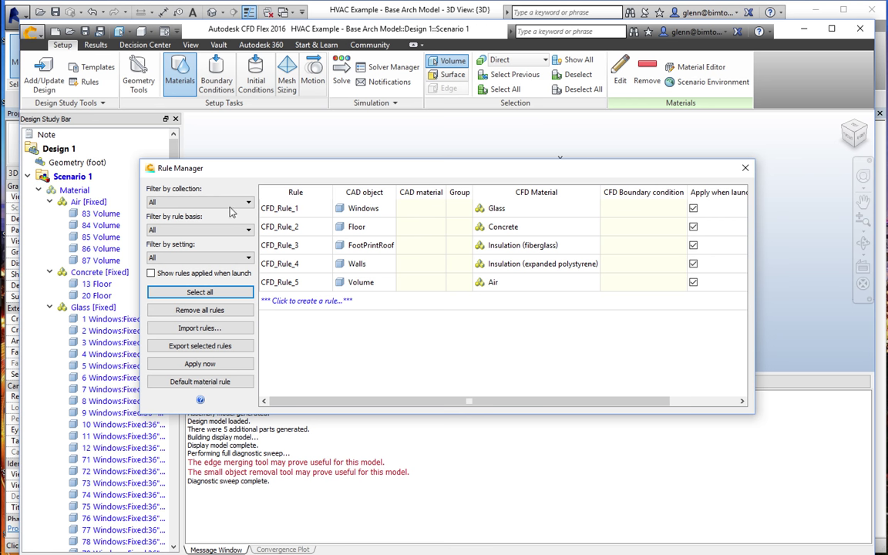
click(746, 169)
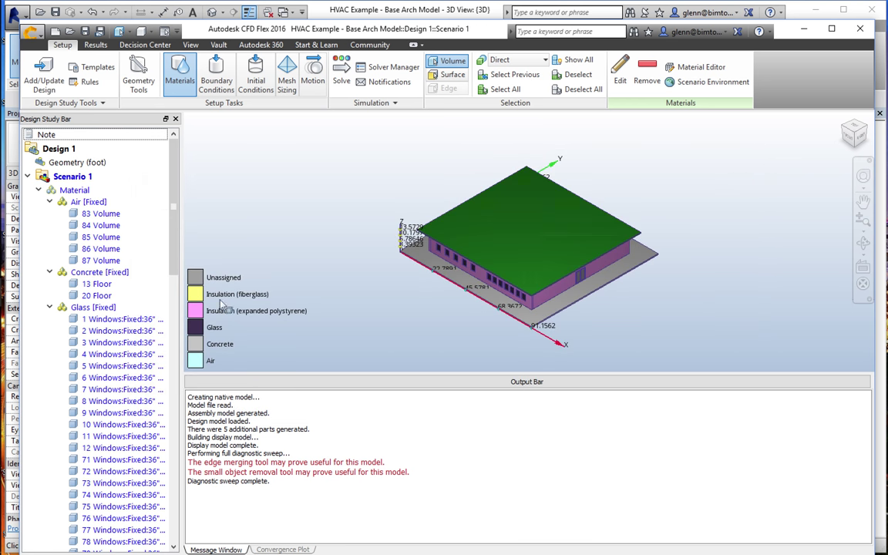
click(37, 188)
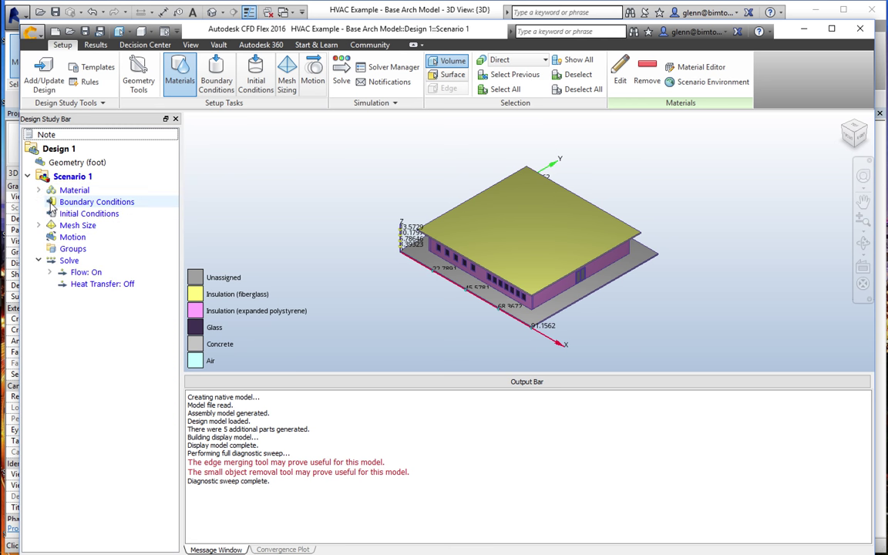
Inspect the properties of the fiberglass insulation material assigned to the roof without changing them
click(443, 175)
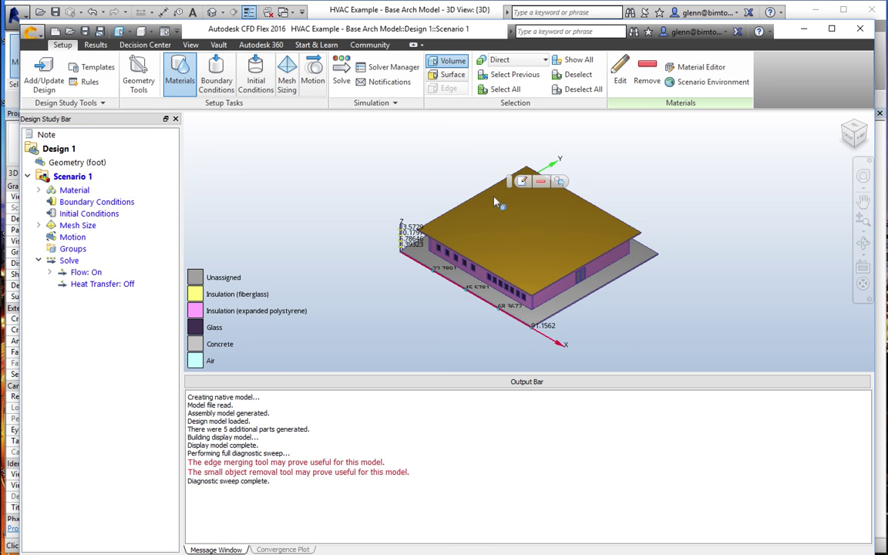
click(522, 181)
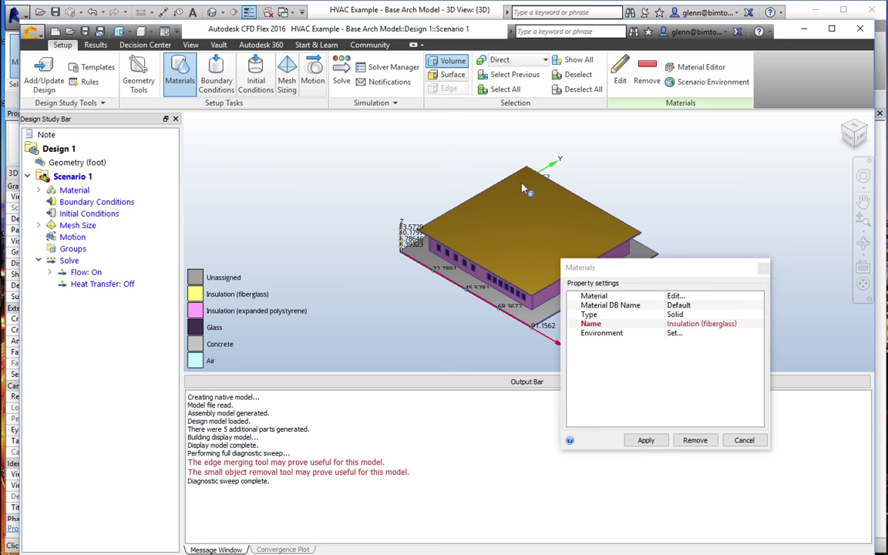
click(687, 298)
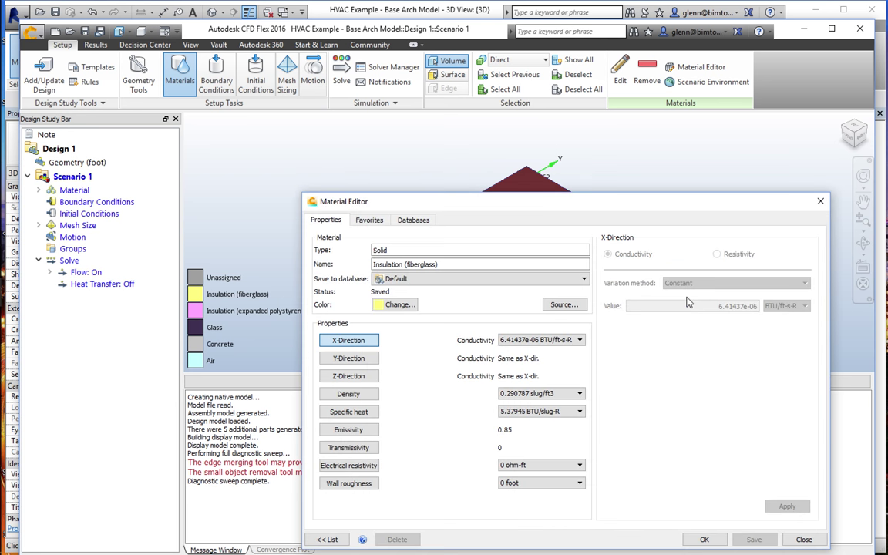
click(822, 202)
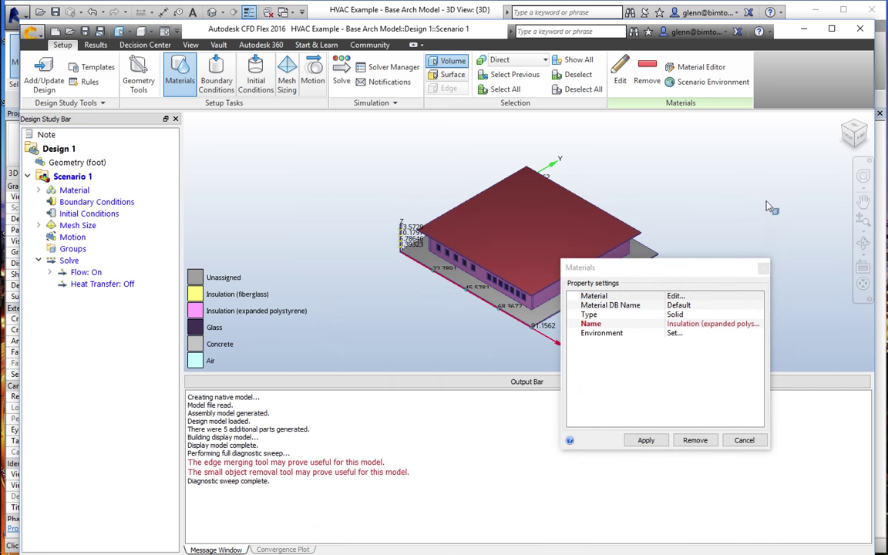
Start a boundary condition on the roof's upper surface and set its type to Film Coefficient
click(217, 80)
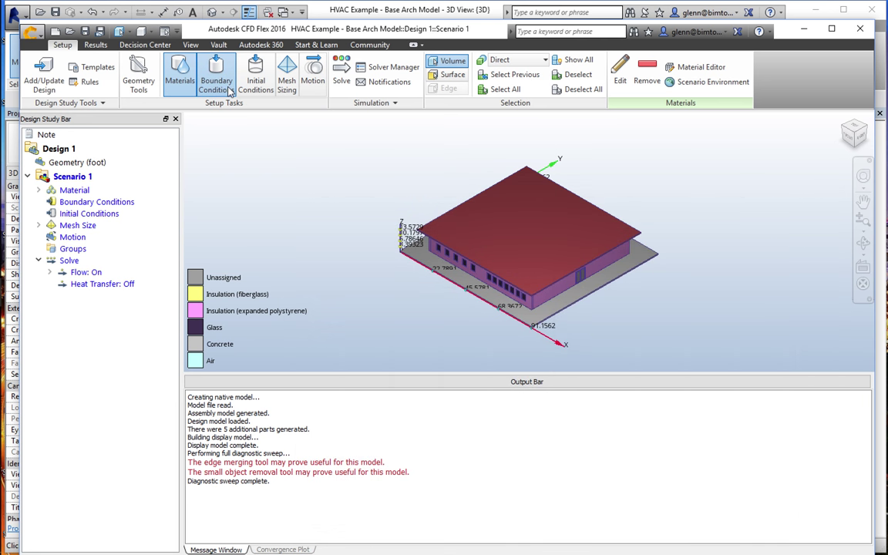
click(448, 221)
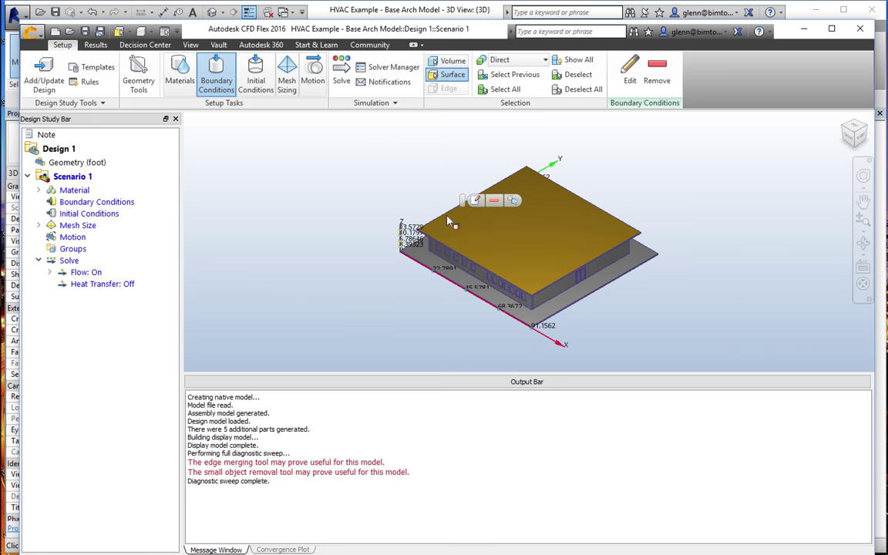
click(629, 71)
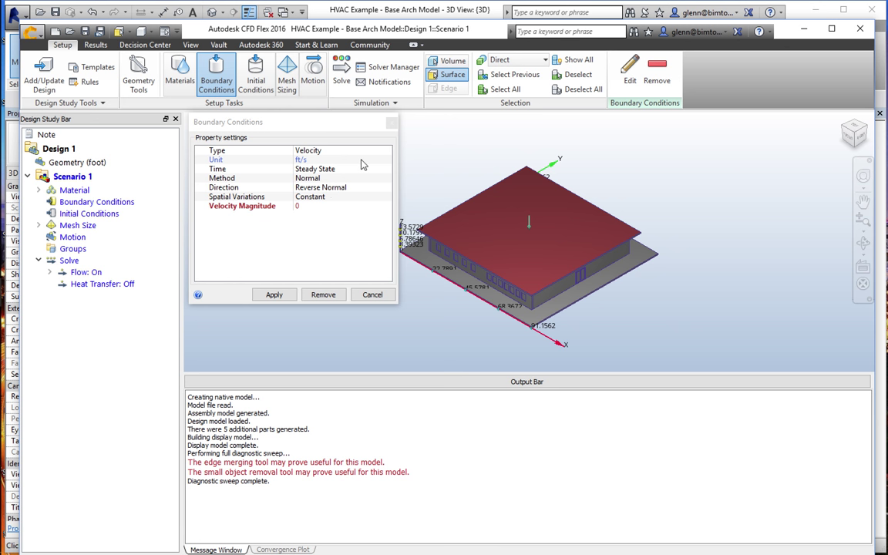
click(387, 153)
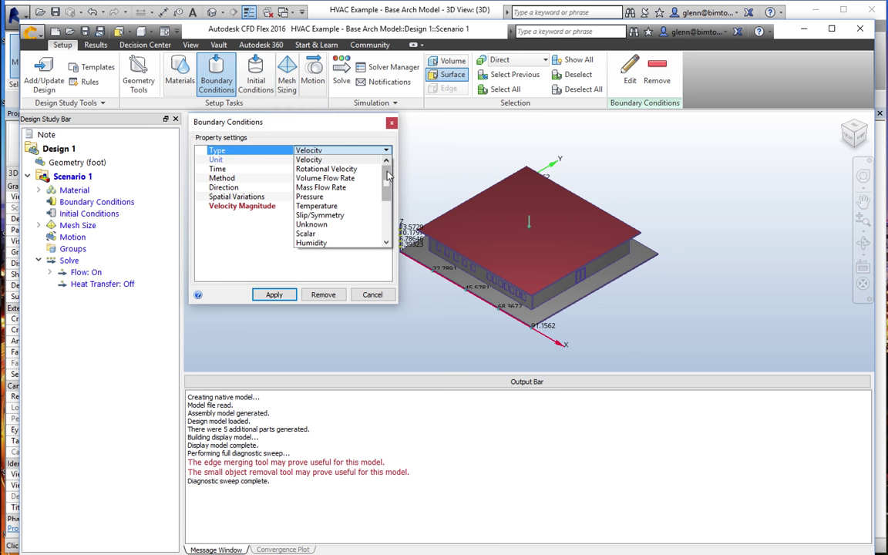
drag(387, 185, 387, 192)
scroll(355, 193, down, 2)
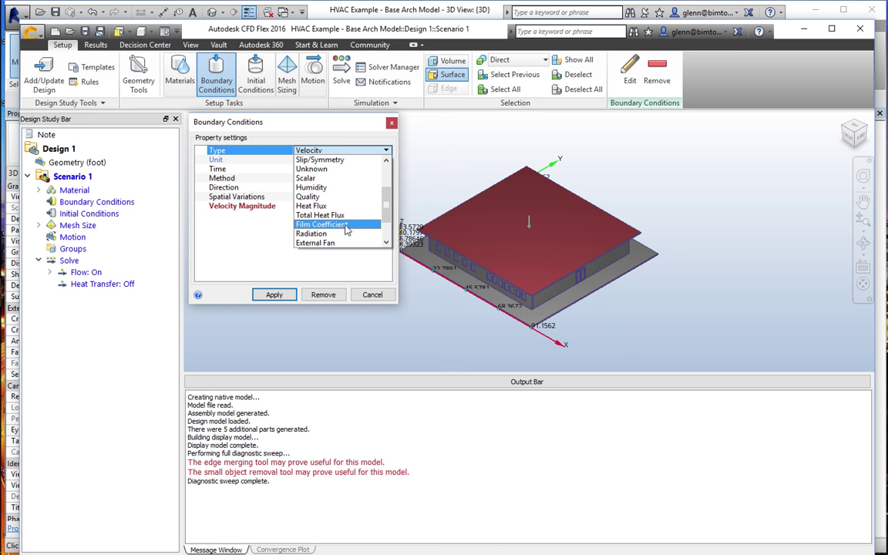
click(347, 225)
Set the roof's film coefficient to 3.5 and its reference temperature to 90 Fahrenheit, and apply the boundary condition
click(311, 179)
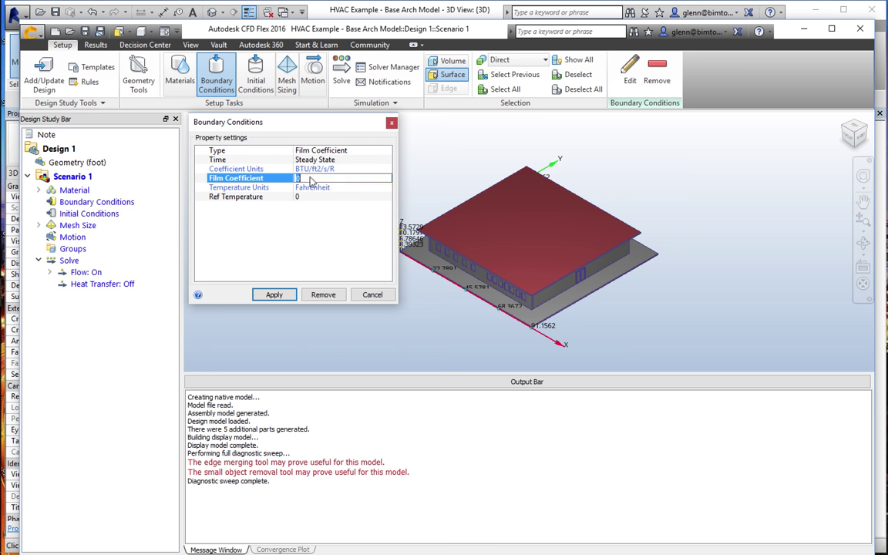
text(3.5)
key(Tab)
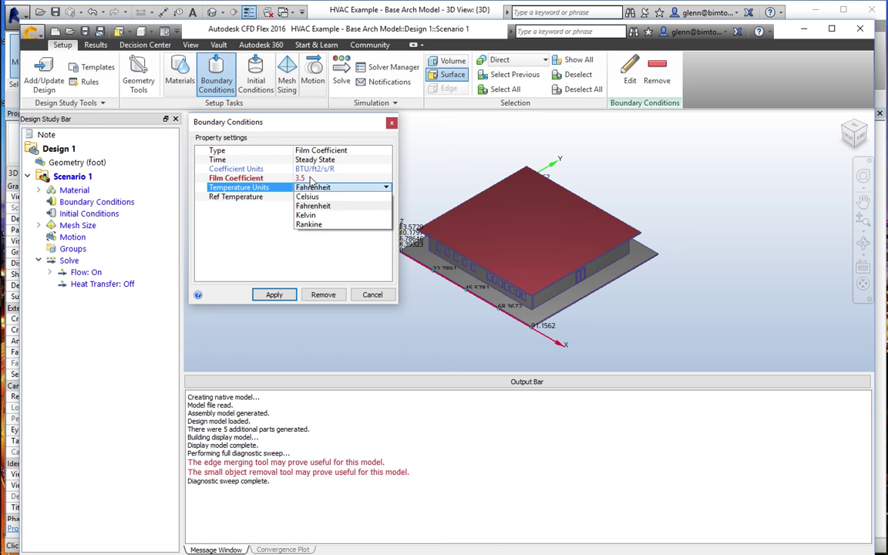
click(275, 268)
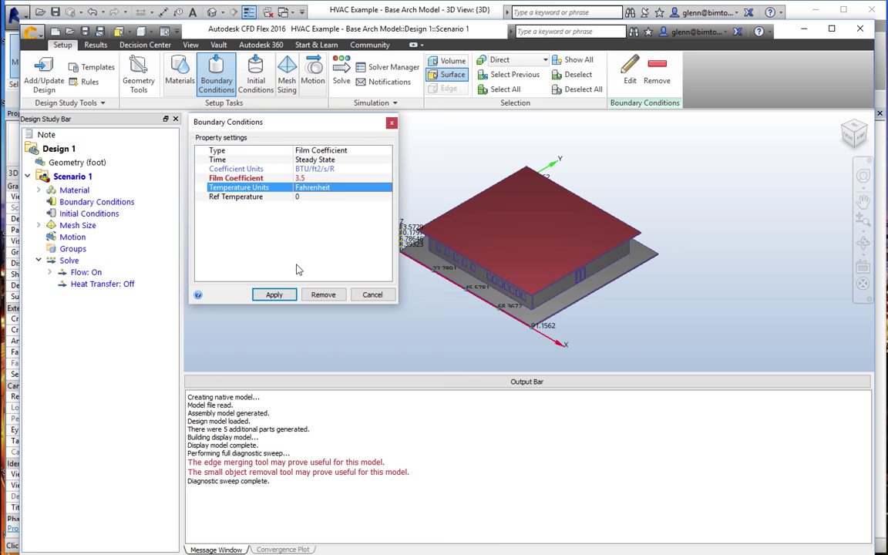
click(301, 196)
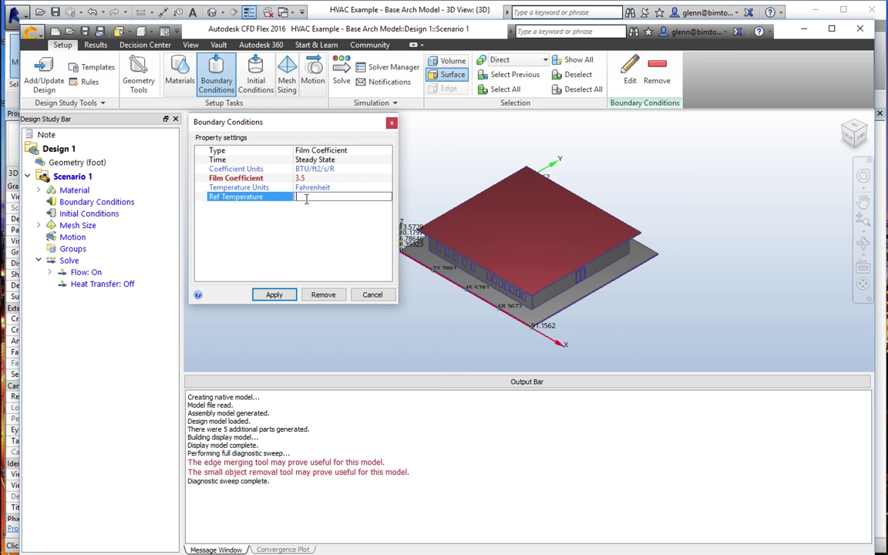
text(90)
click(273, 294)
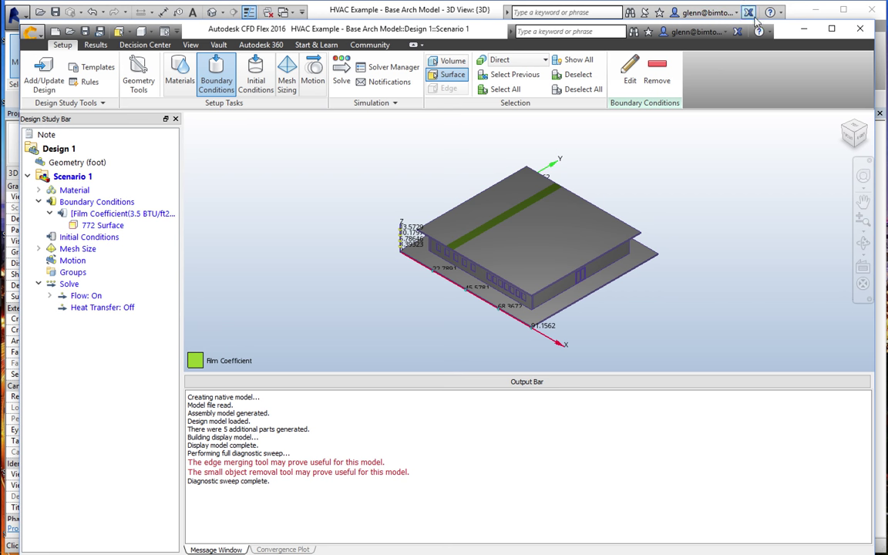
Switch to Revit and open the project 18A - Typical Restrooms from the Session 16 Plumbing Examples folder
click(723, 18)
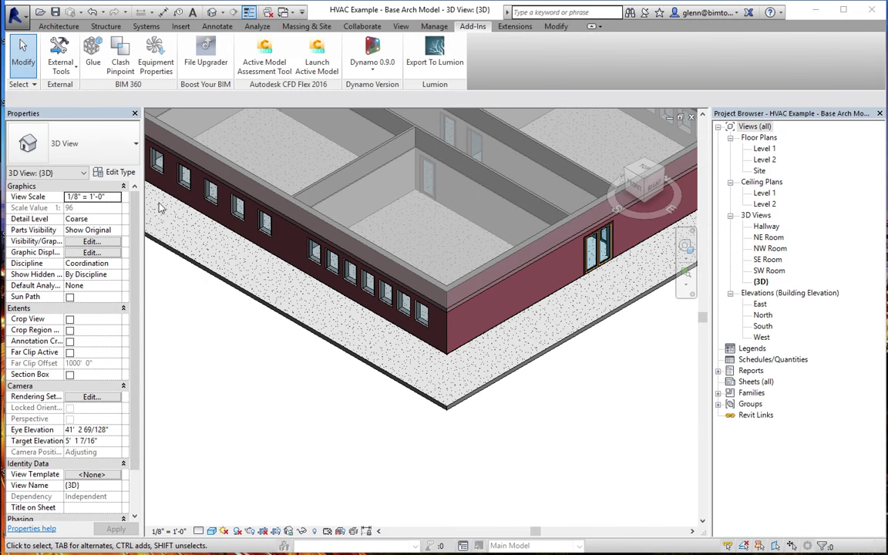
click(39, 12)
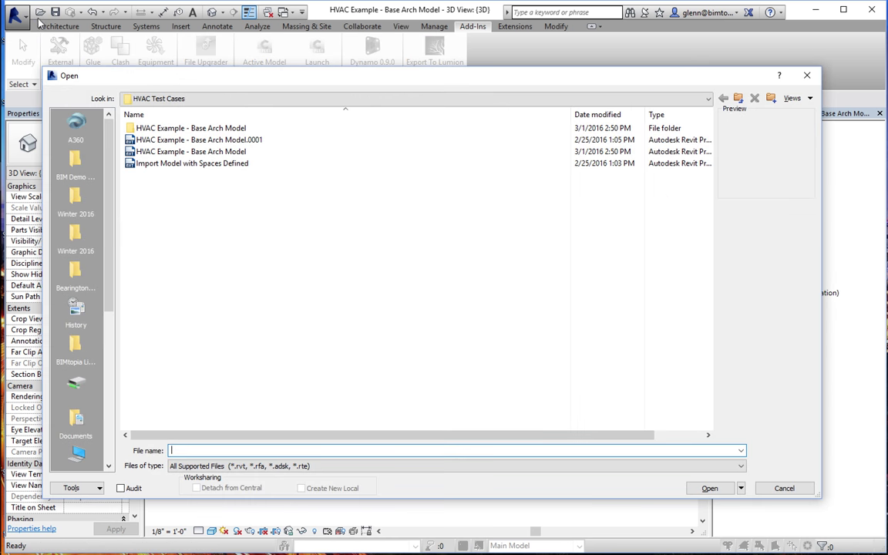
click(175, 99)
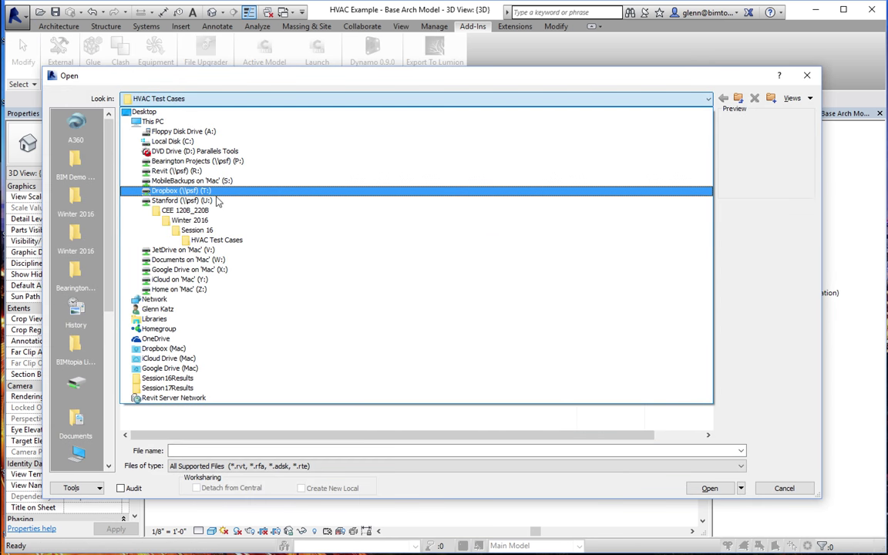
click(218, 231)
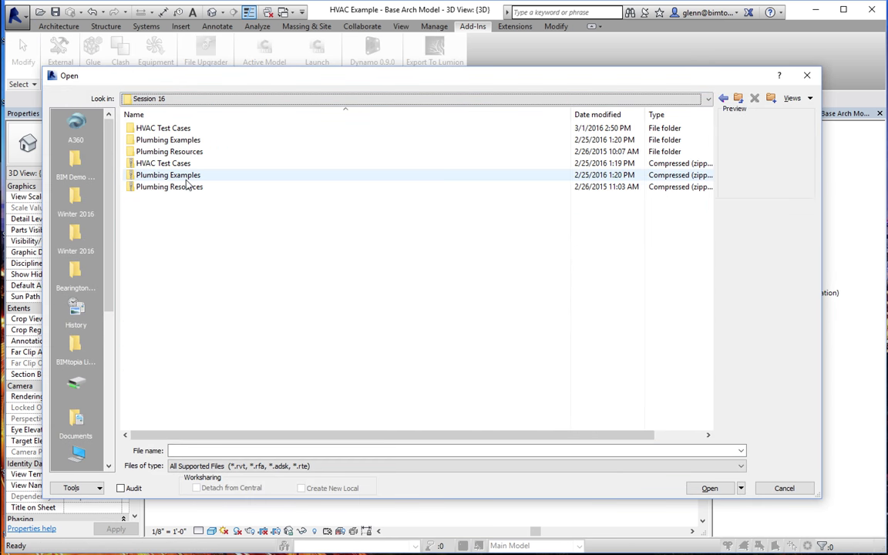
double_click(179, 141)
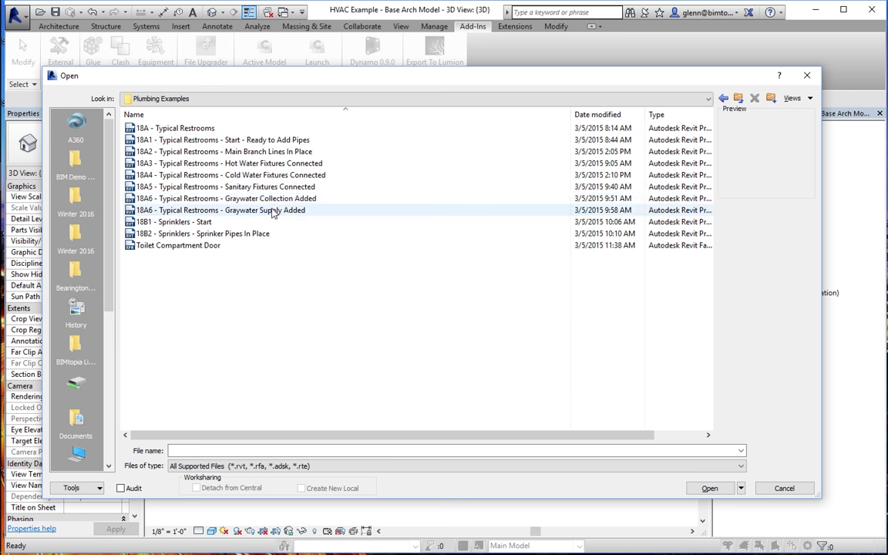
double_click(199, 131)
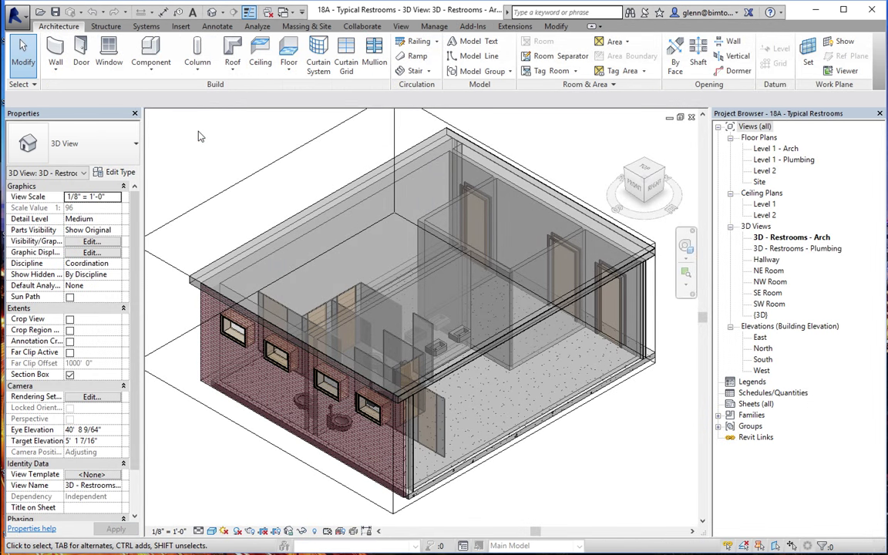
Open the Level 1 - Arch floor plan at the restrooms and set its visual style to Shaded
double_click(775, 149)
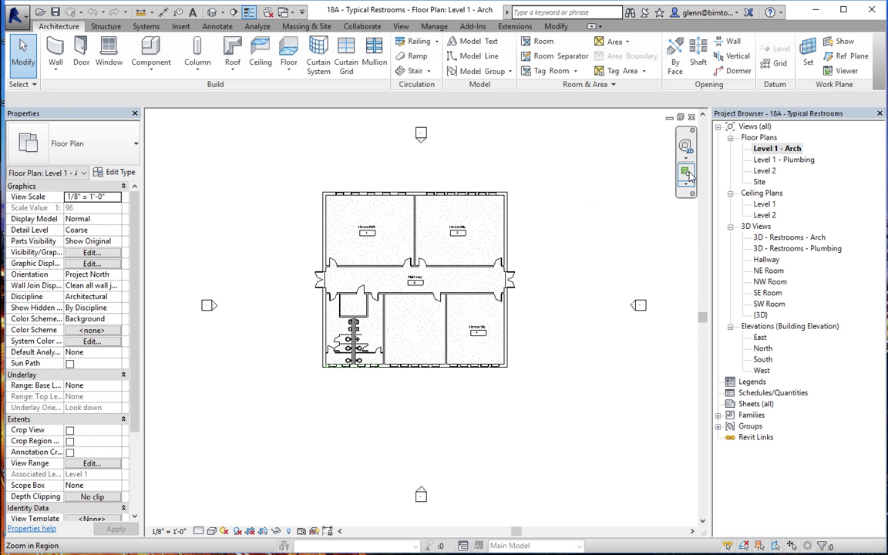
click(686, 146)
drag(276, 250, 390, 403)
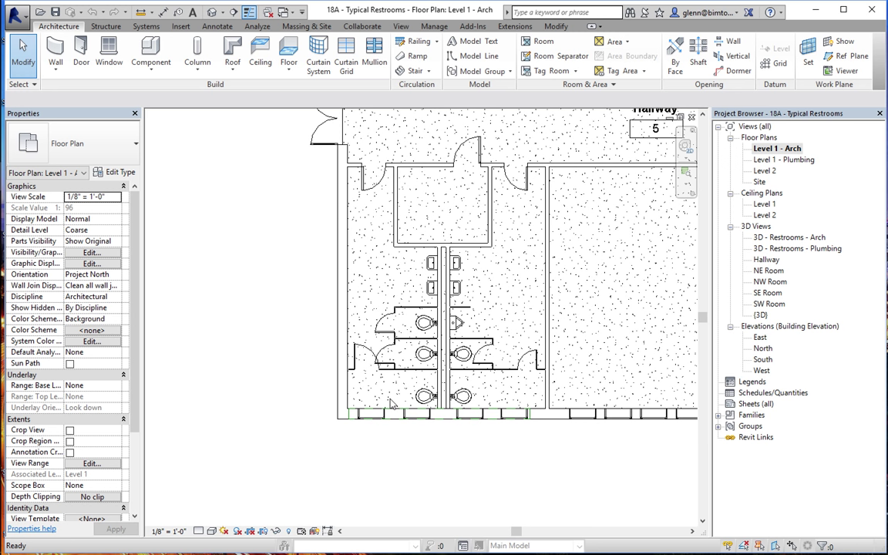
click(212, 531)
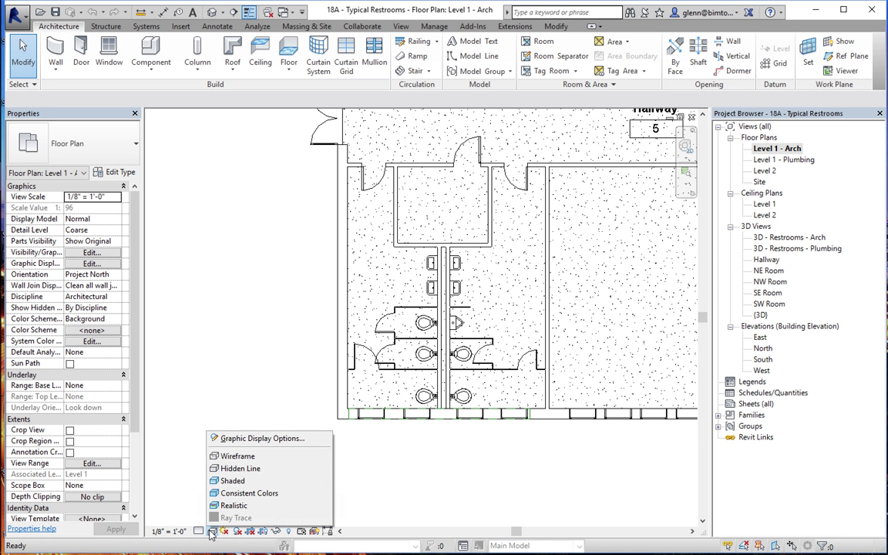
click(228, 482)
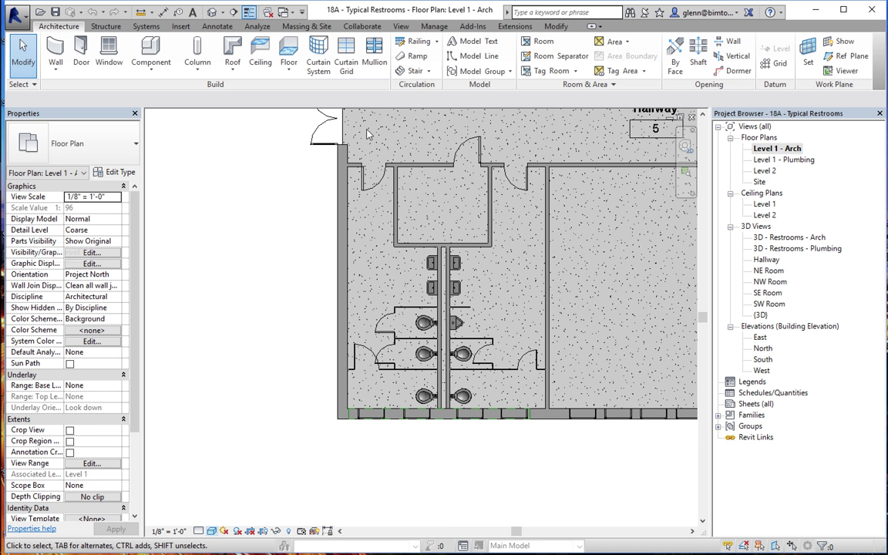
Place an aligned dimension string from the south exterior wall's inner face across the three toilet partitions of the west restroom
click(216, 26)
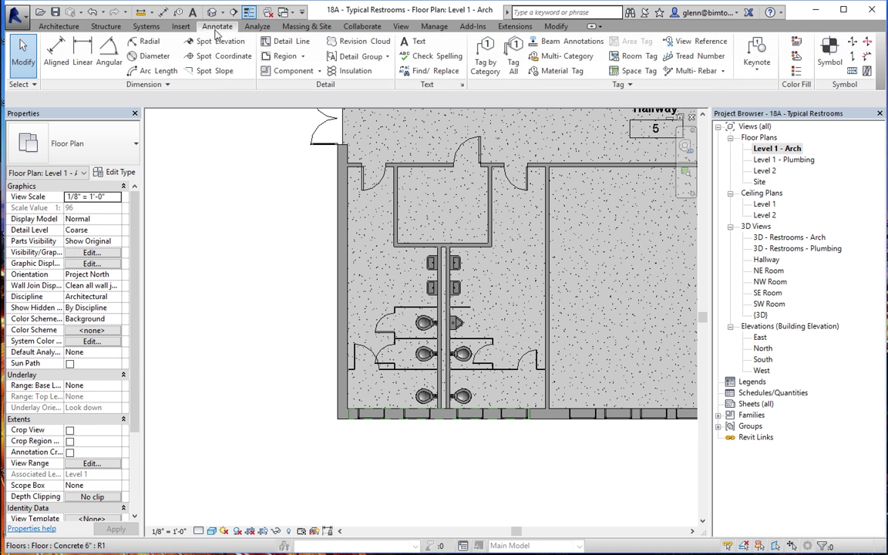
click(55, 51)
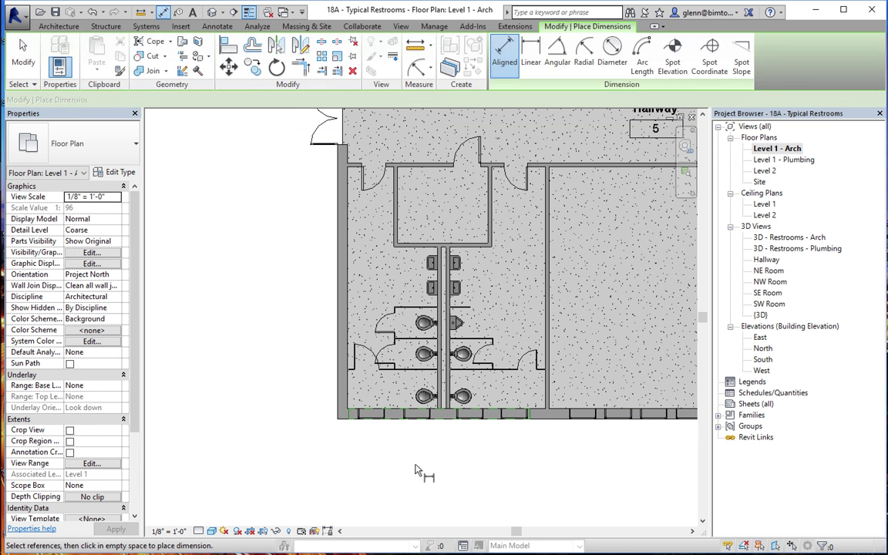
click(404, 414)
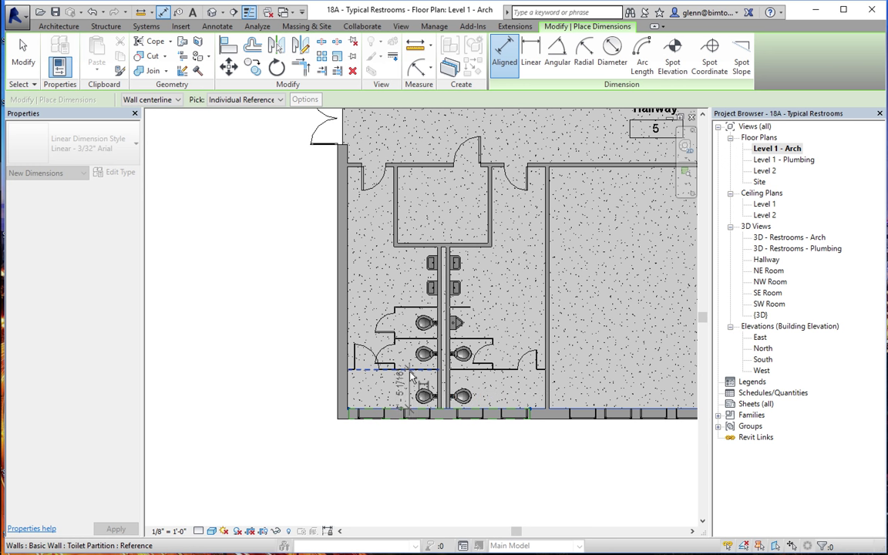
click(351, 369)
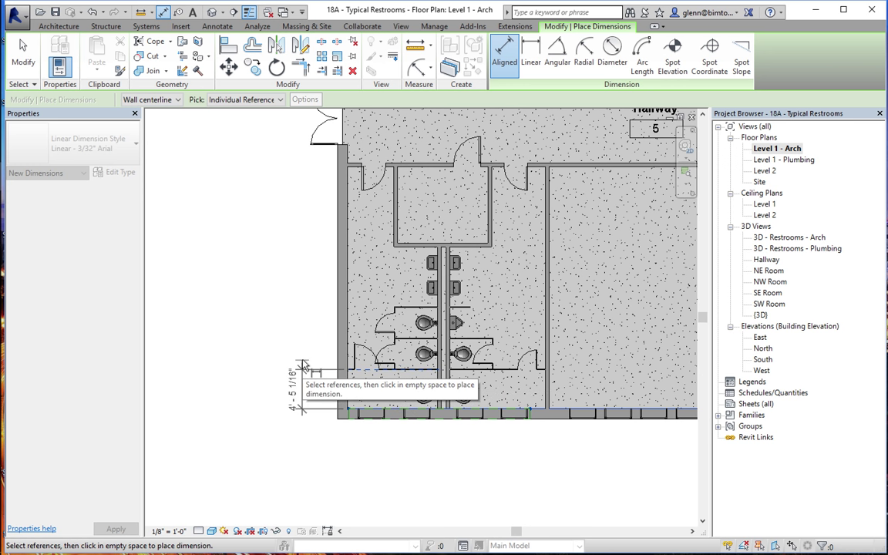
click(407, 341)
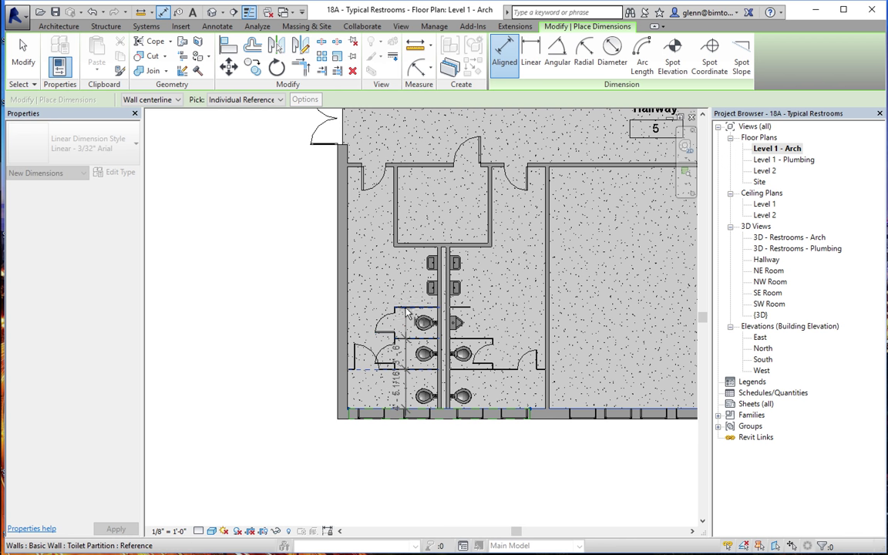
click(406, 310)
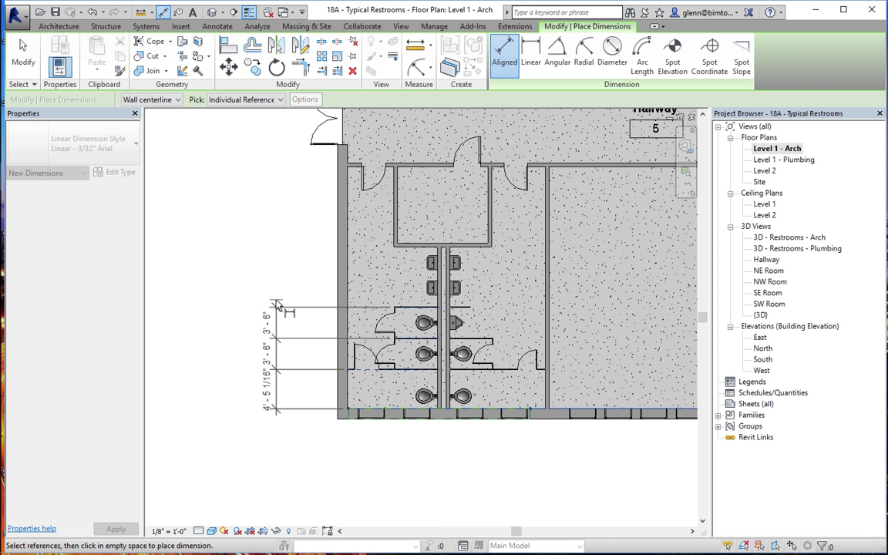
click(277, 307)
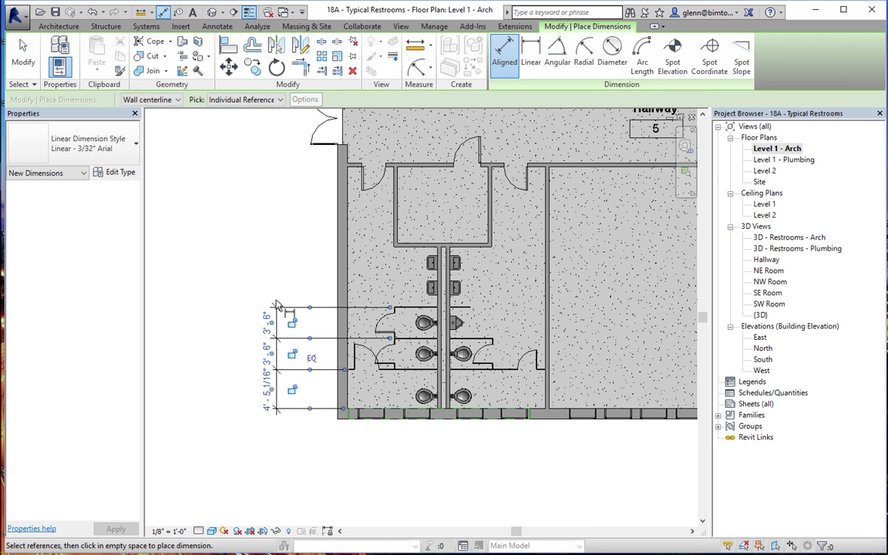
click(21, 61)
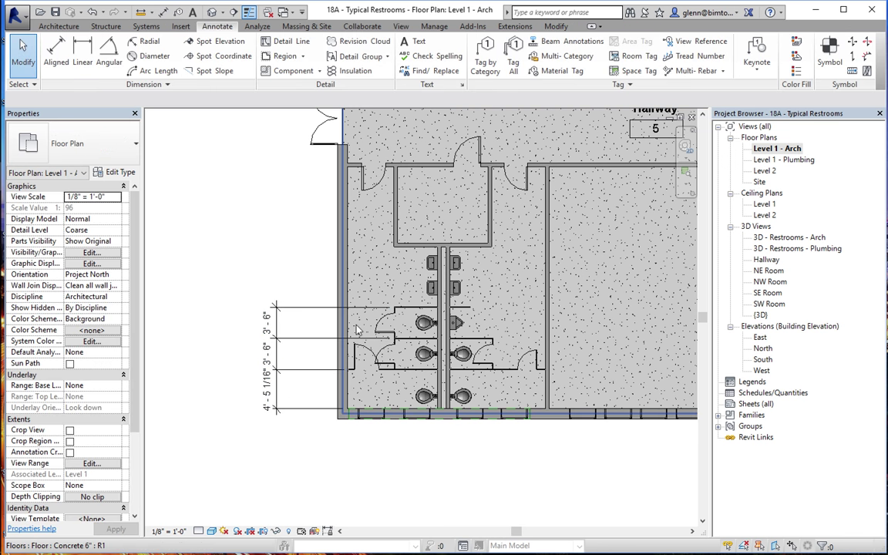
Move the southernmost toilet partition in the west restroom so the stall against the exterior wall is 5' wide
click(362, 368)
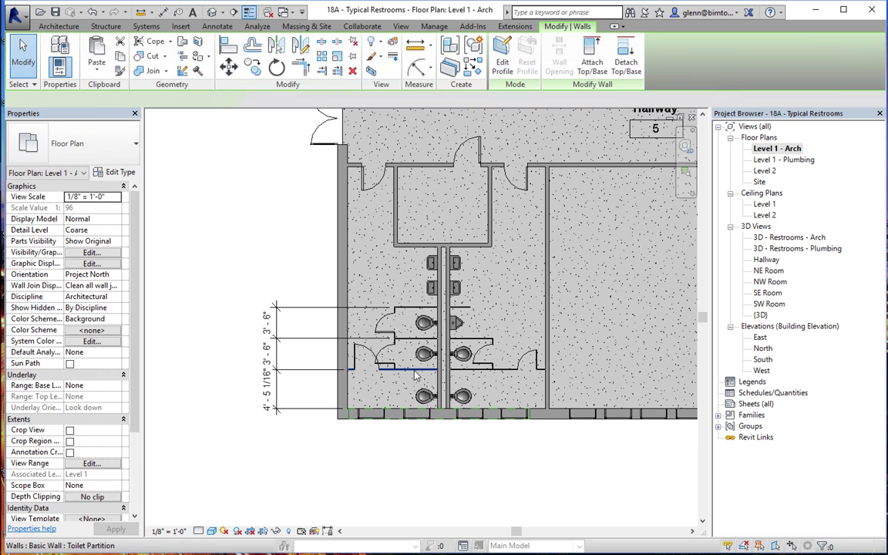
click(270, 397)
text(5)
key(Return)
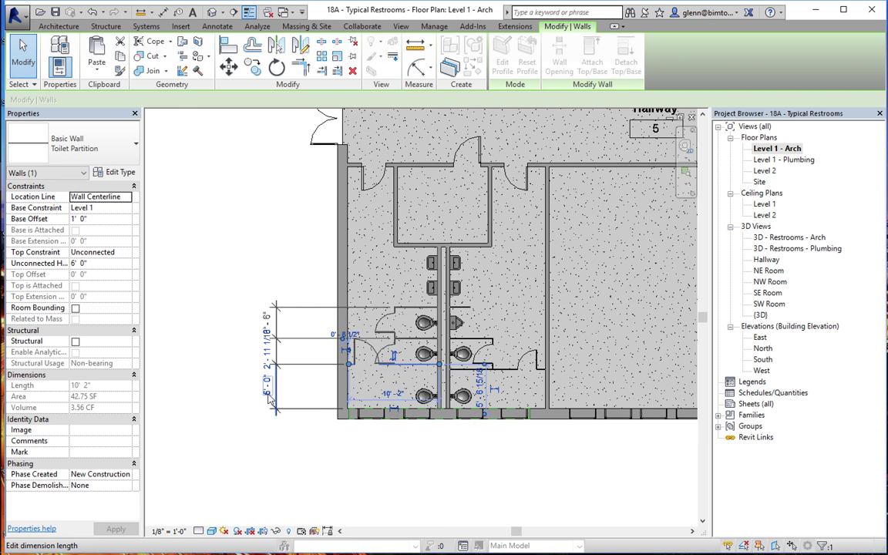
click(218, 491)
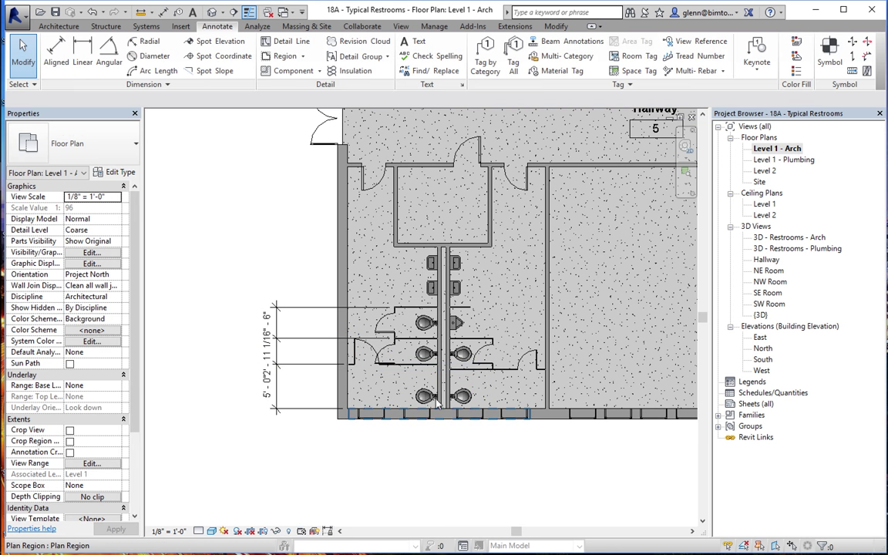
Move the second toilet partition by setting the middle stall's width to 3', and revise that width to 3' 3"
click(409, 338)
click(264, 361)
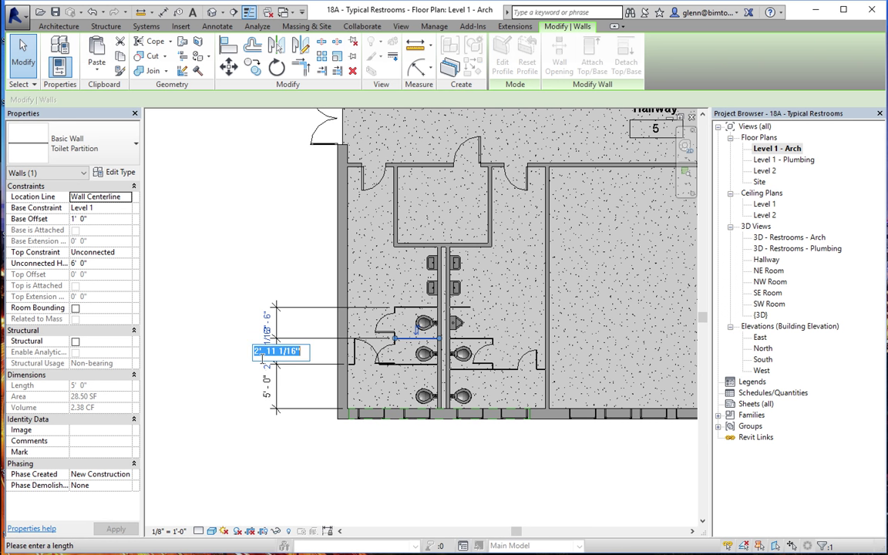
key(BackSpace)
text(3)
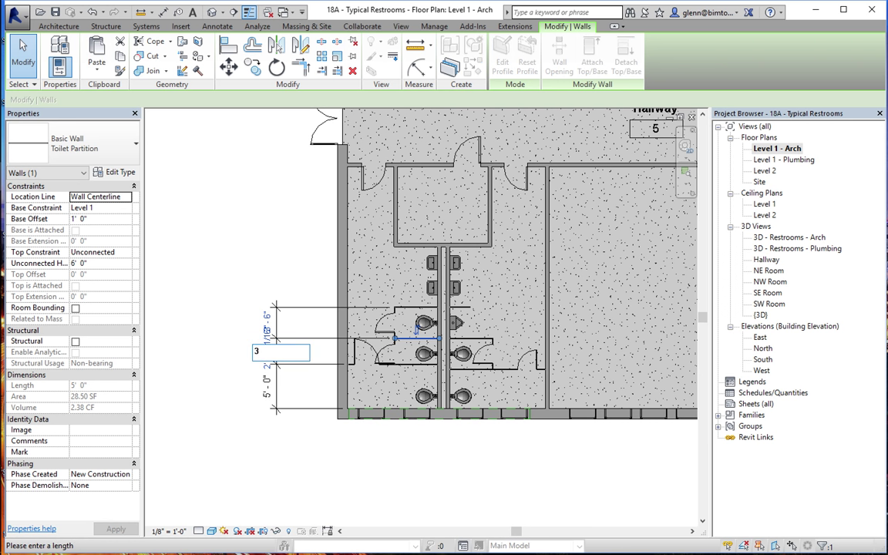
key(Return)
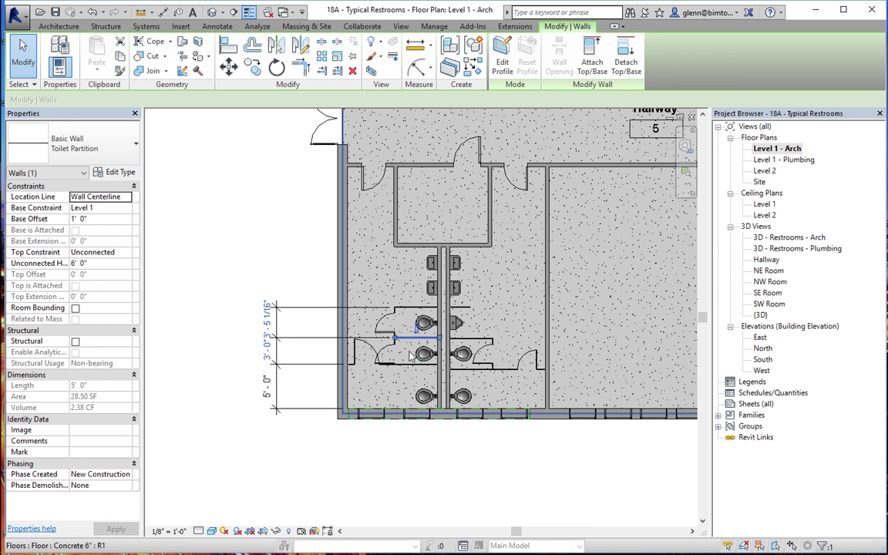
click(269, 352)
text(3 3)
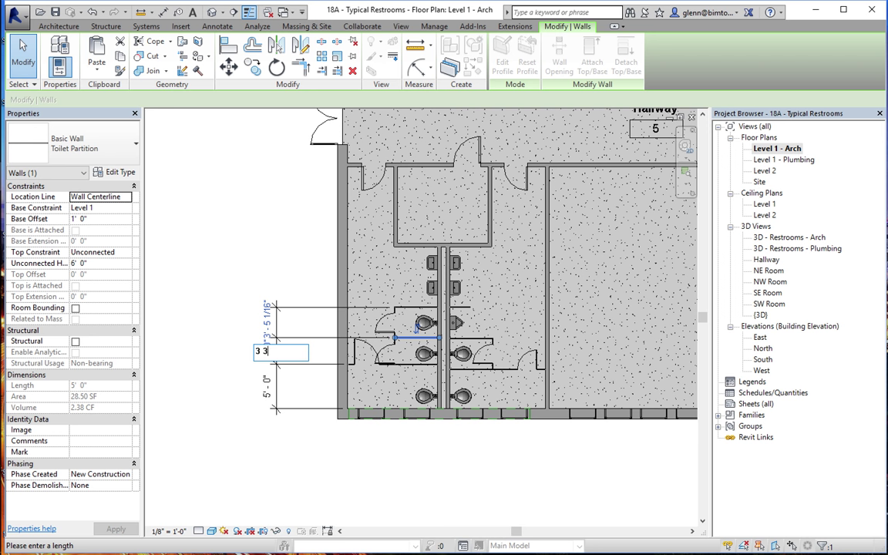
key(Return)
click(227, 361)
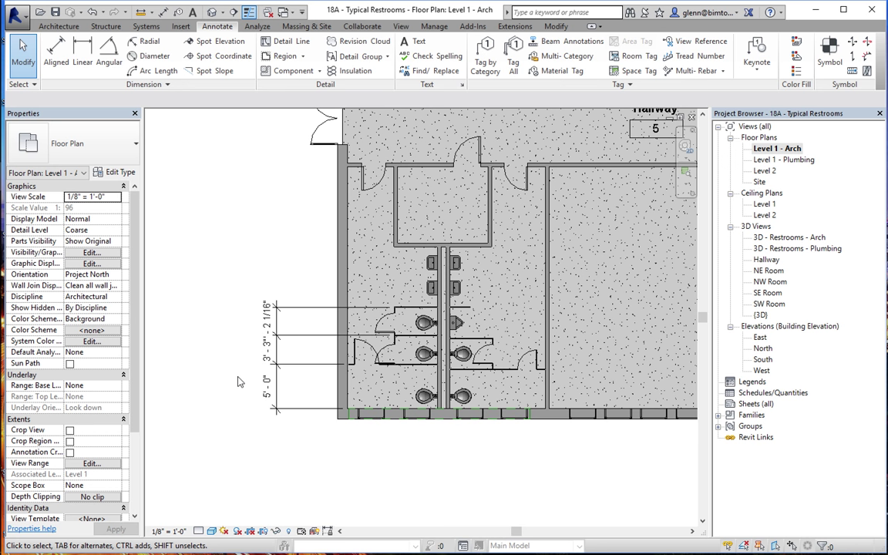
Place an aligned dimension between the west exterior wall's inner face and the front of the toilet stalls
click(58, 54)
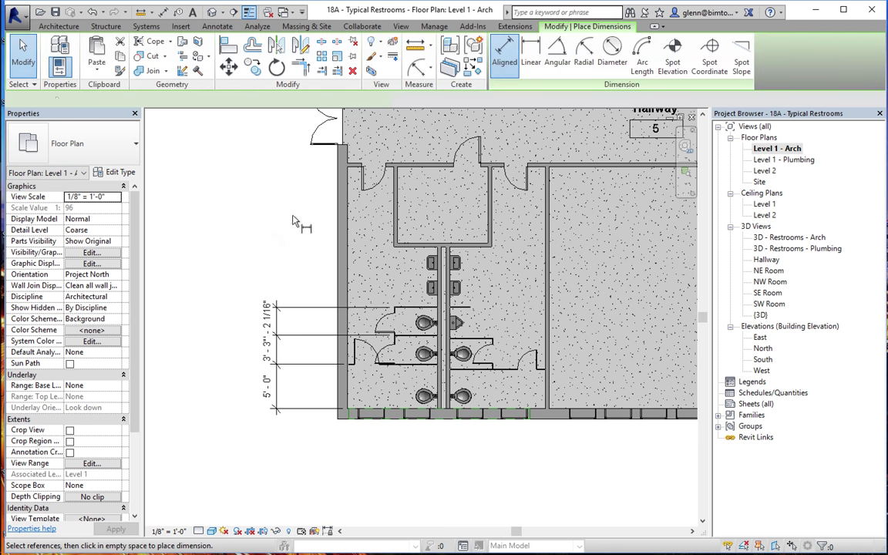
click(348, 271)
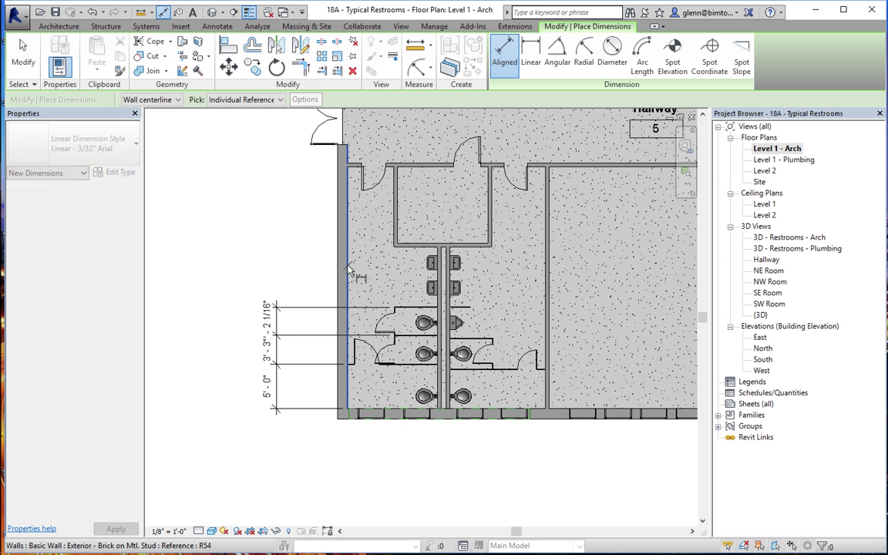
click(399, 310)
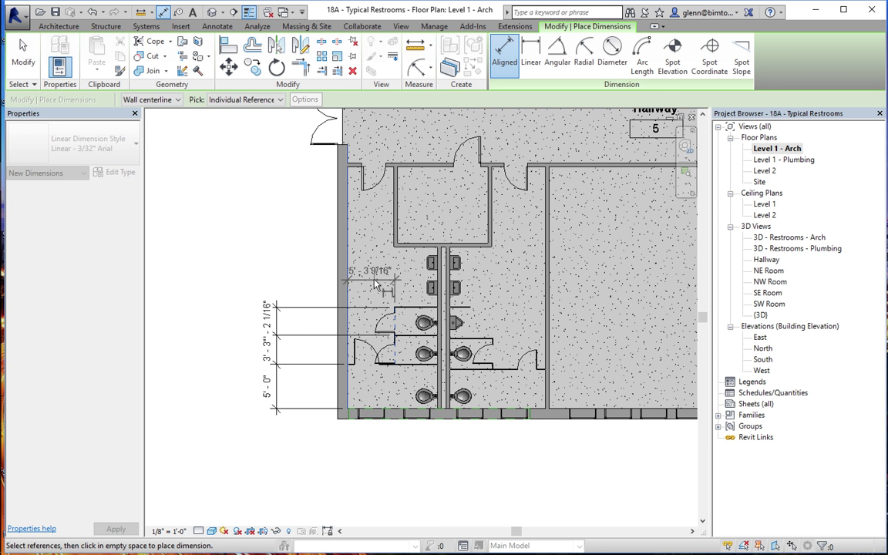
click(371, 282)
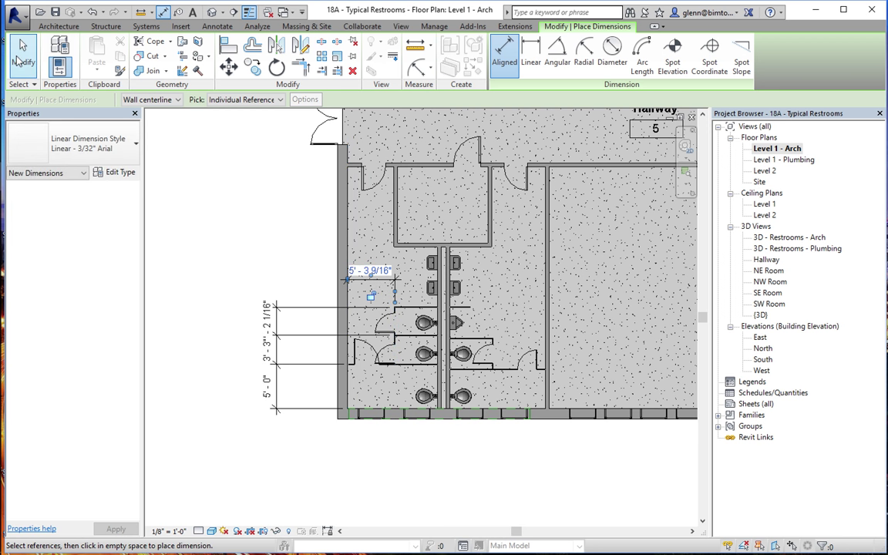
Place an aligned dimension between the west exterior wall's inner face and the nearest 5" interior partition, above the existing stall-front dimension
click(19, 57)
click(52, 48)
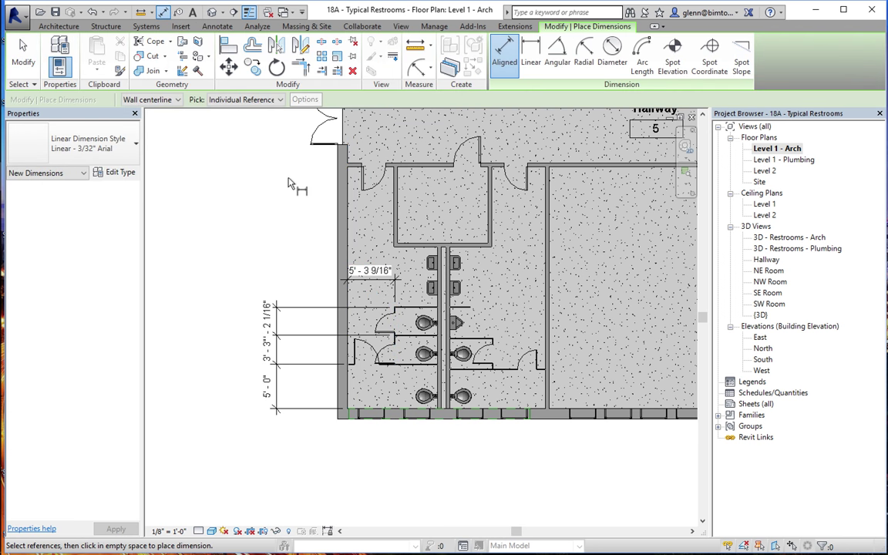
click(350, 202)
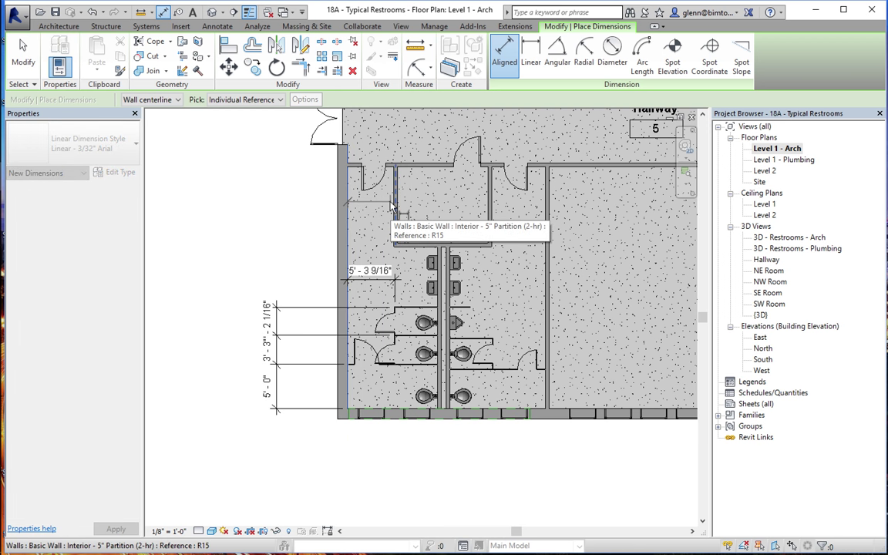
click(392, 205)
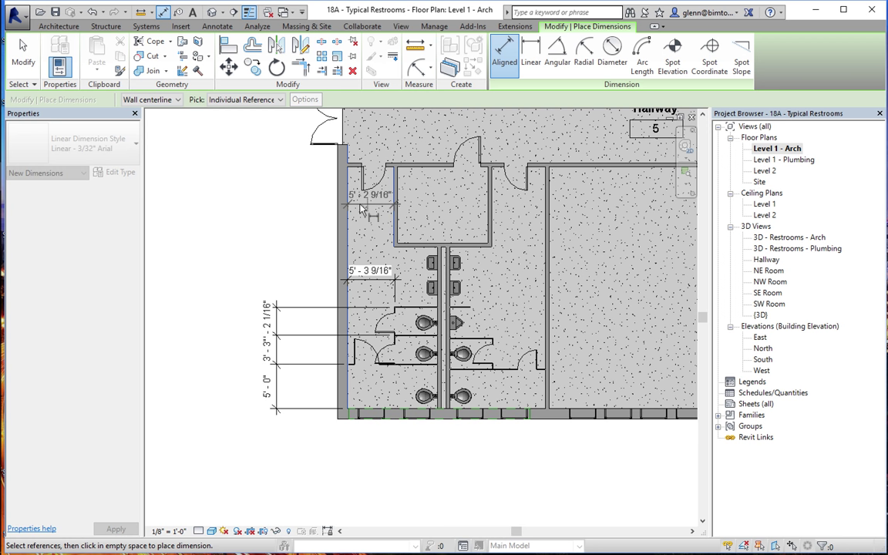
click(256, 225)
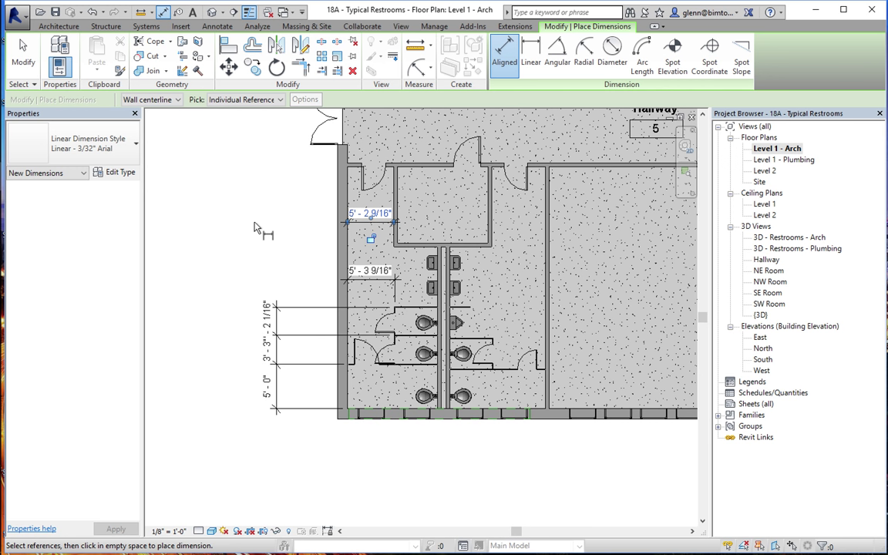
Open the 3D - Restrooms - Arch view, zoom in on the sinks, and select one wall-mounted lavatory
click(212, 13)
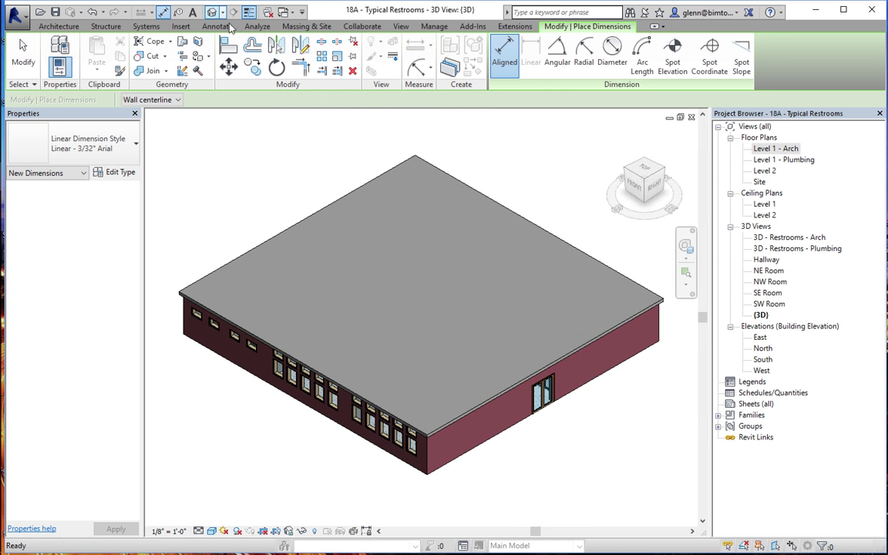
double_click(778, 238)
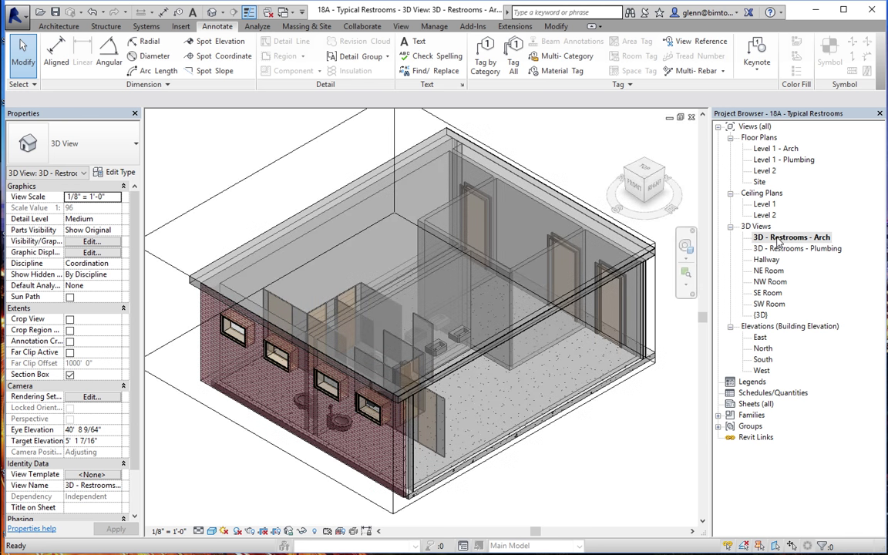
click(686, 272)
drag(344, 302, 484, 418)
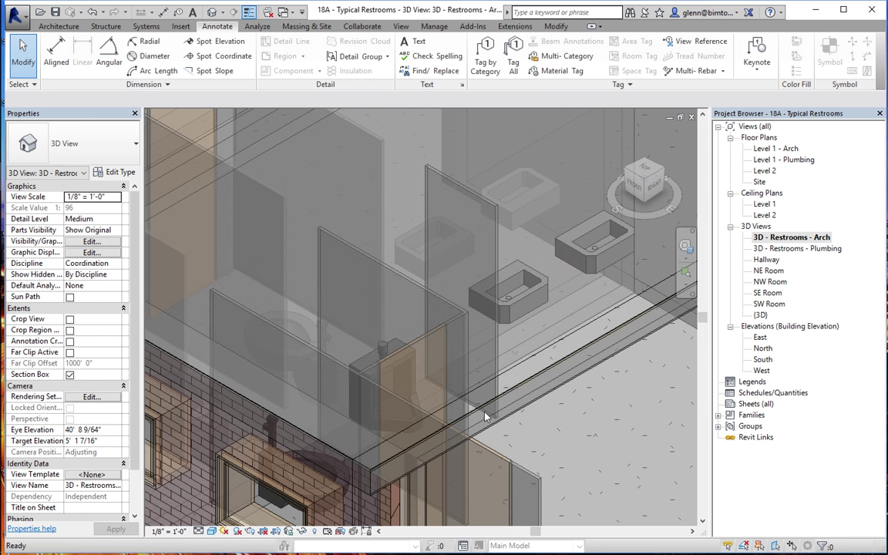
click(585, 258)
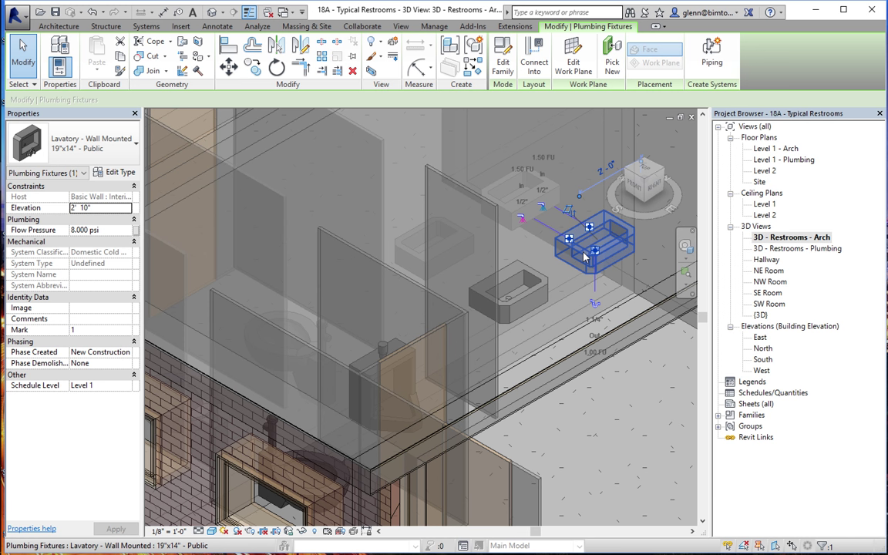
Load the Sink Vanity-Square family from the US Imperial library's Plumbing > Architectural > Fixtures > Sinks folder
click(182, 27)
click(403, 67)
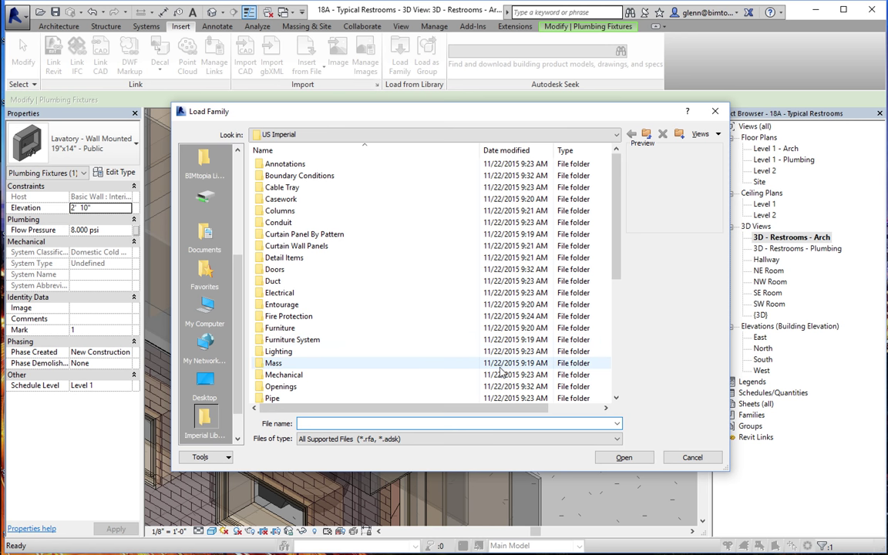
click(617, 397)
click(616, 398)
click(617, 398)
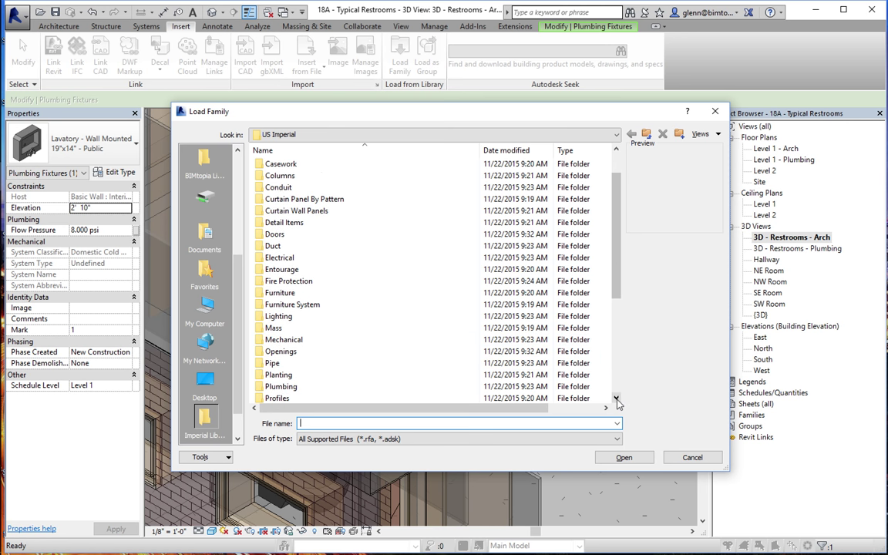
double_click(286, 387)
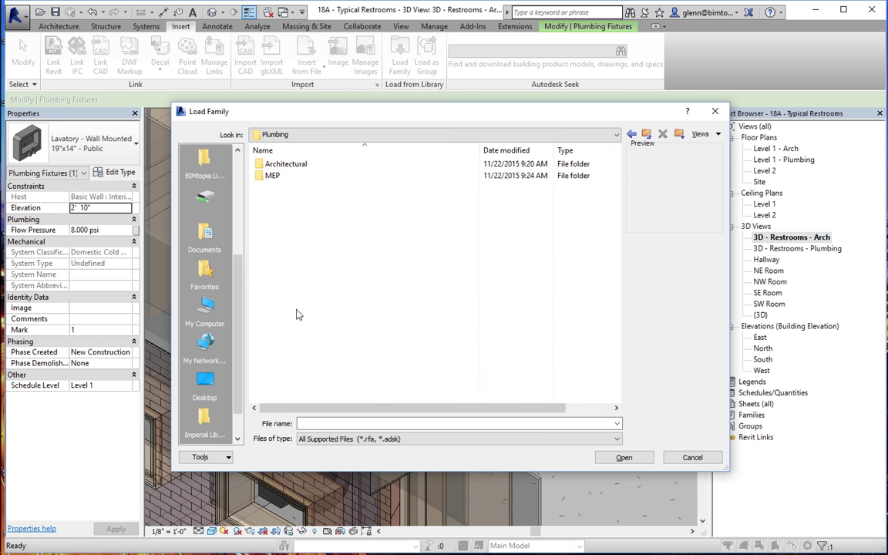
double_click(296, 171)
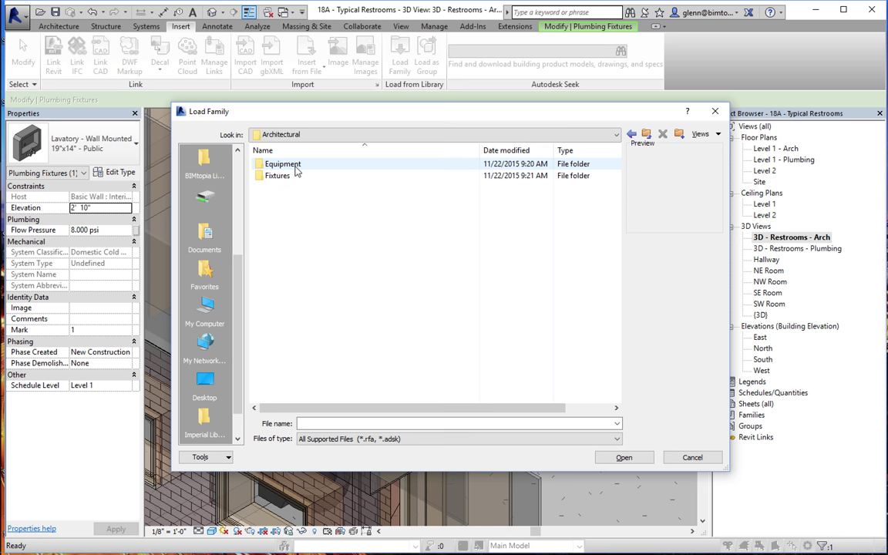
double_click(293, 175)
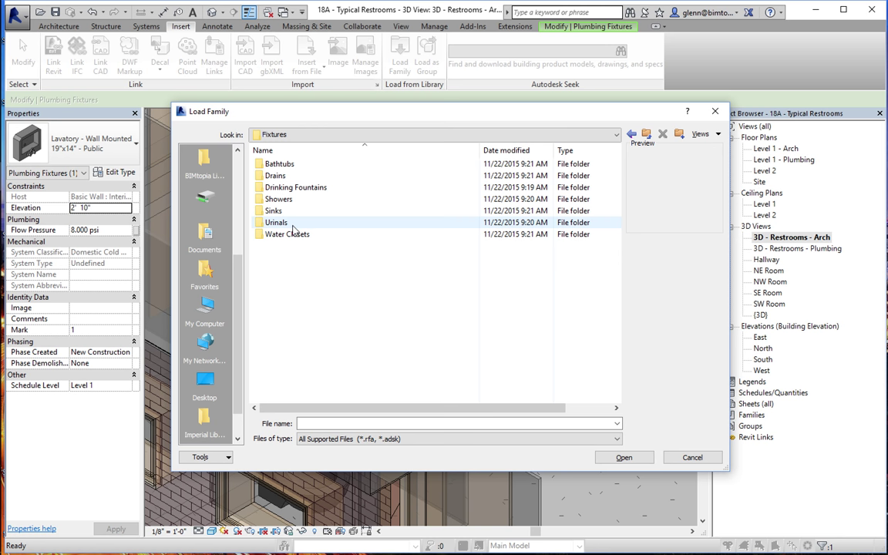
double_click(285, 211)
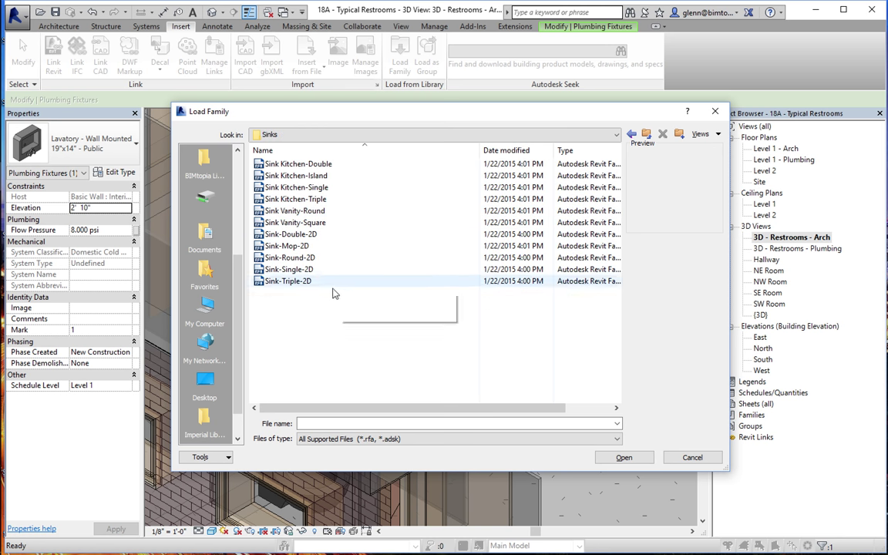
click(320, 224)
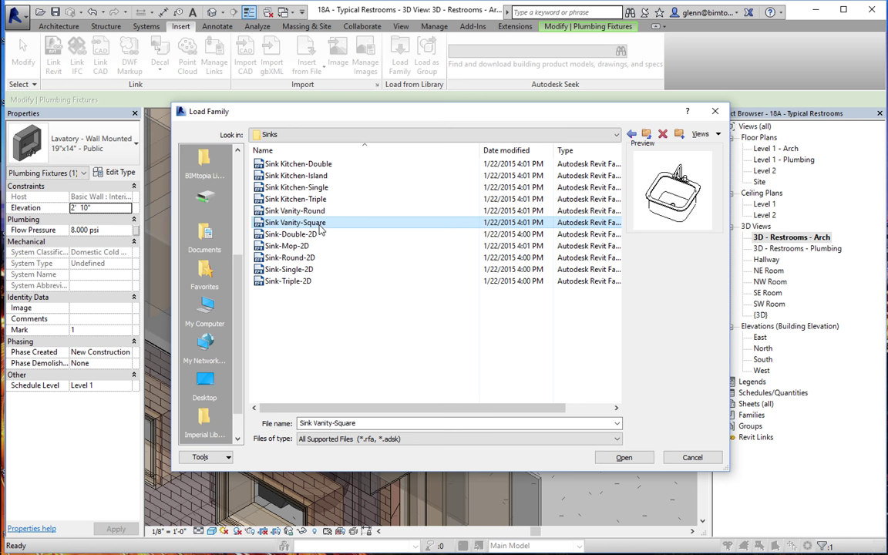
click(623, 459)
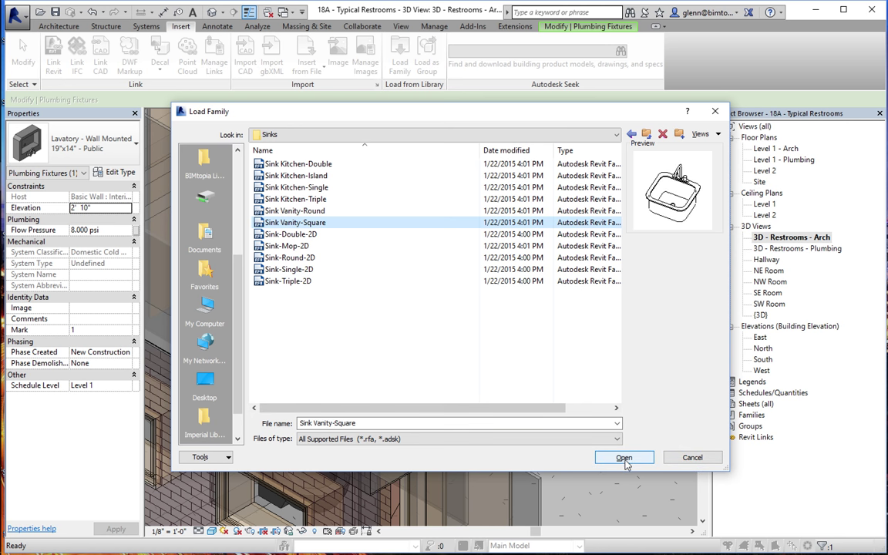
key(Escape)
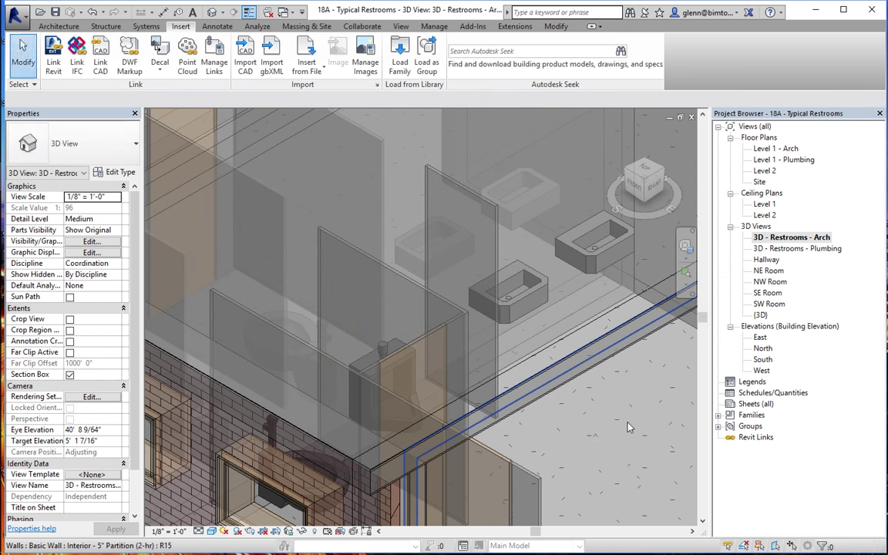
Place a 20" x 18" Sink Vanity-Square component on the open floor outside the restroom wall, and select it
click(57, 27)
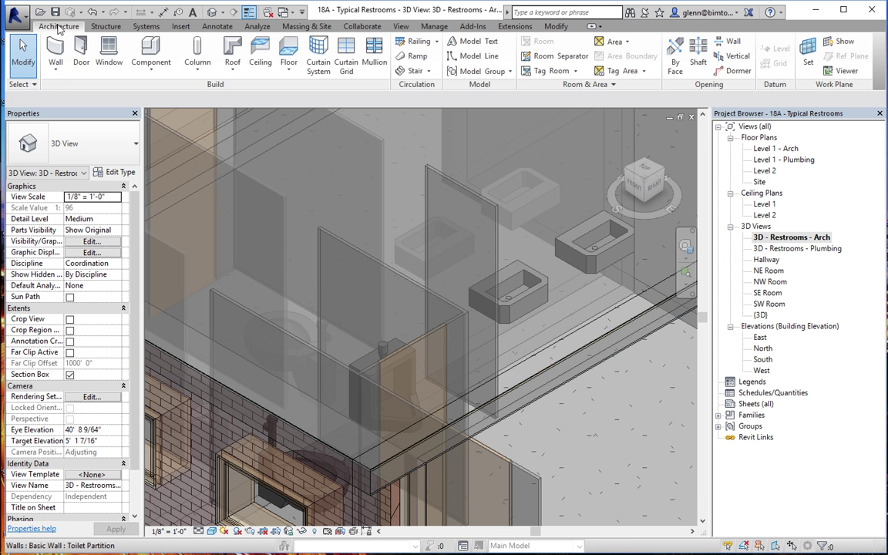
click(139, 53)
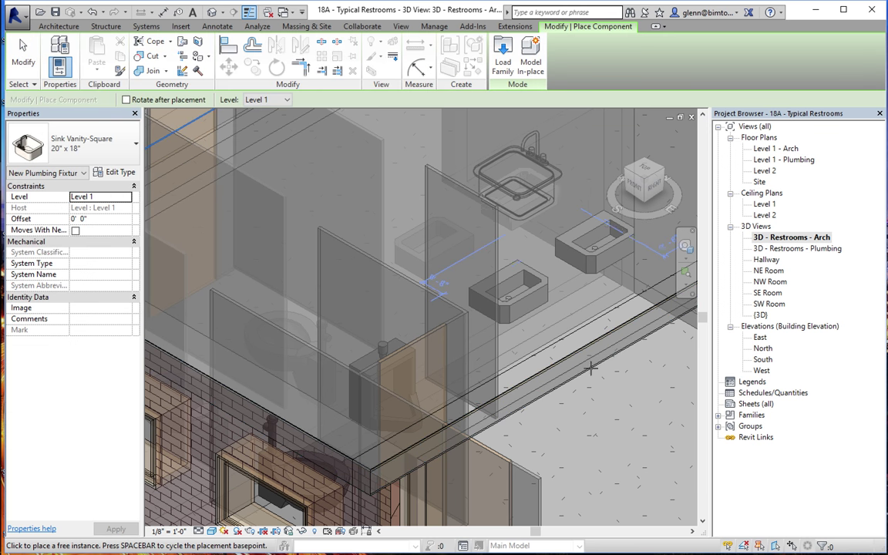
click(645, 465)
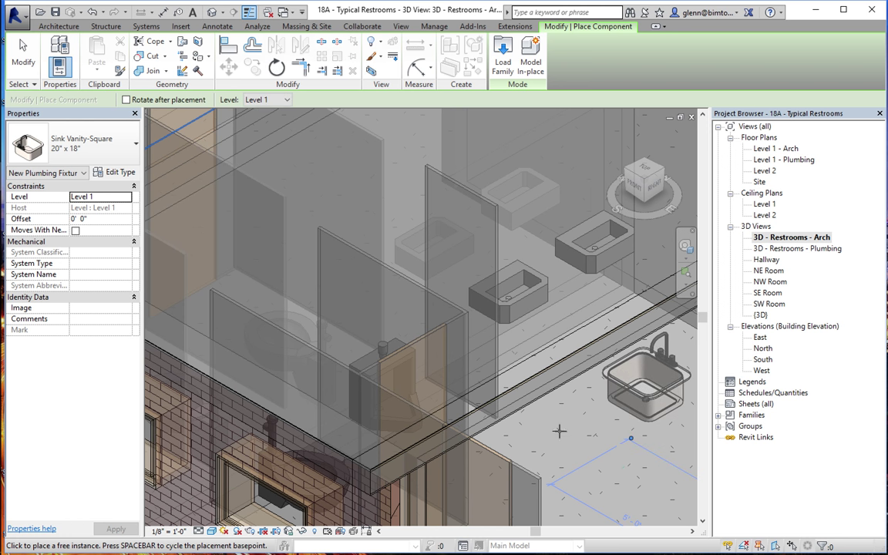
click(23, 55)
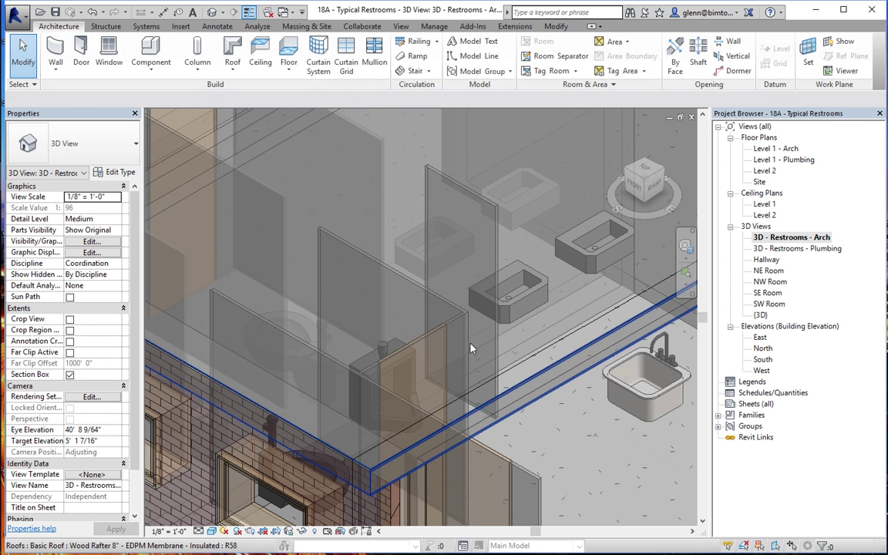
click(651, 401)
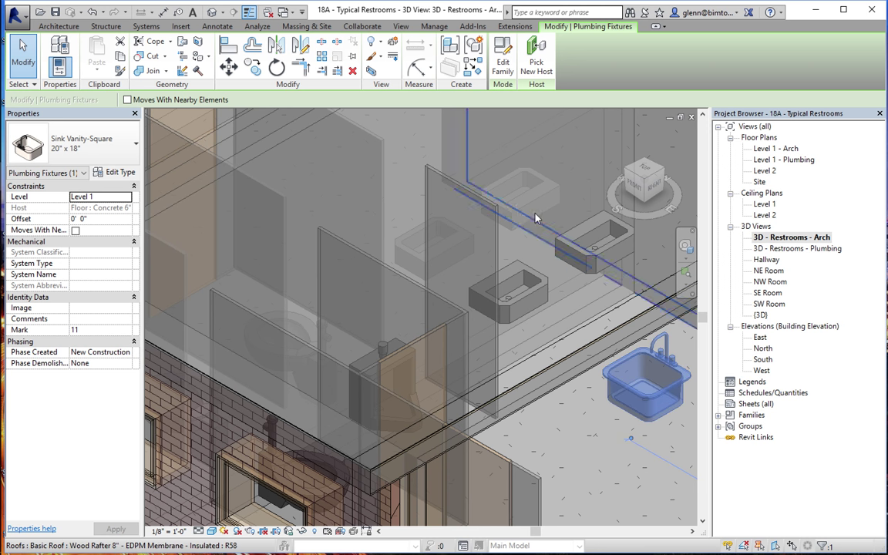
Preview the families in the Plumbing > MEP > Fixtures > Lavatories library folder, load Lavatory - Oval, and clear the selection
click(181, 28)
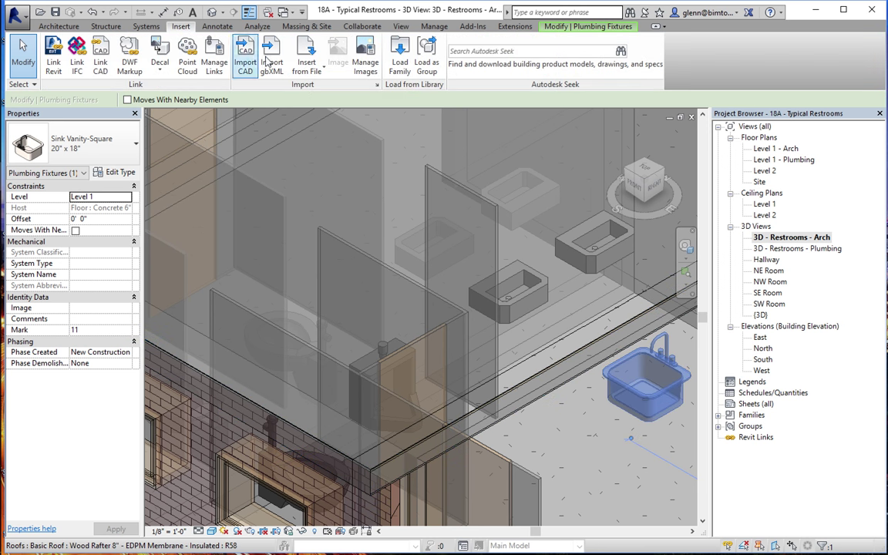
click(400, 63)
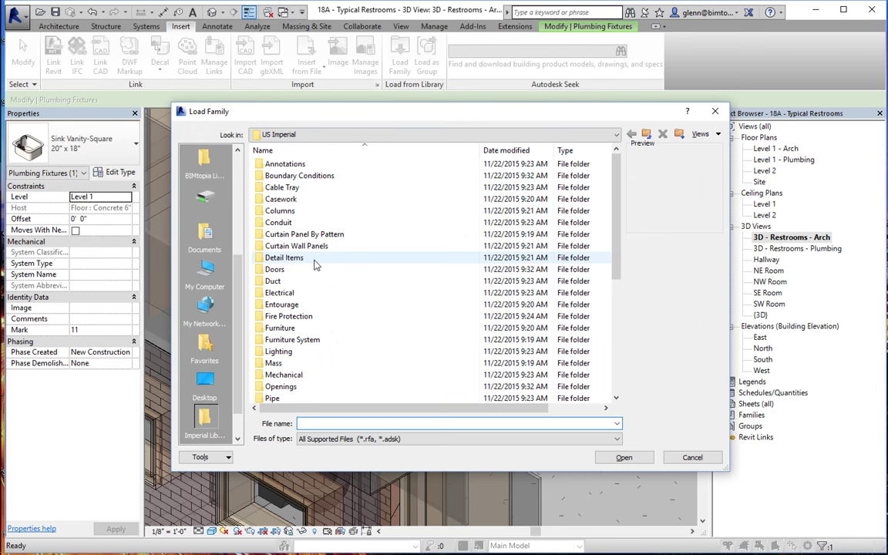
scroll(614, 392, down, 2)
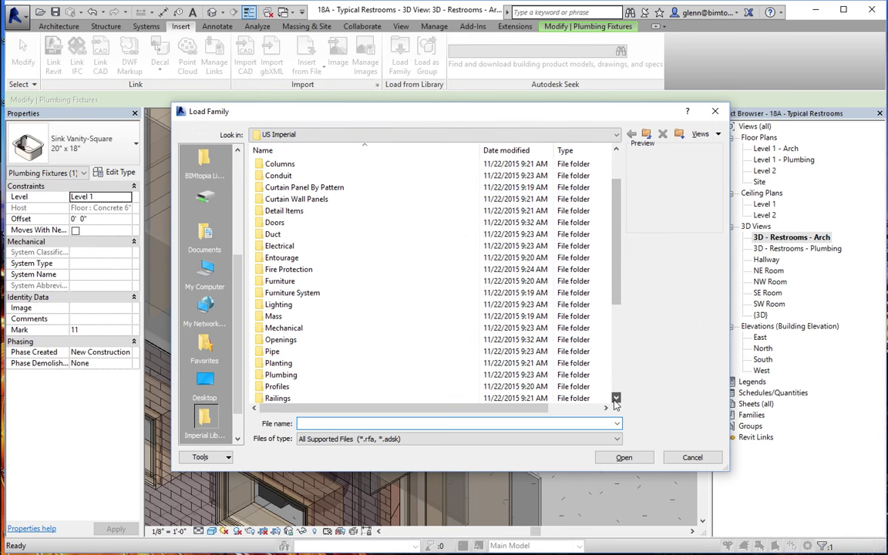
double_click(293, 375)
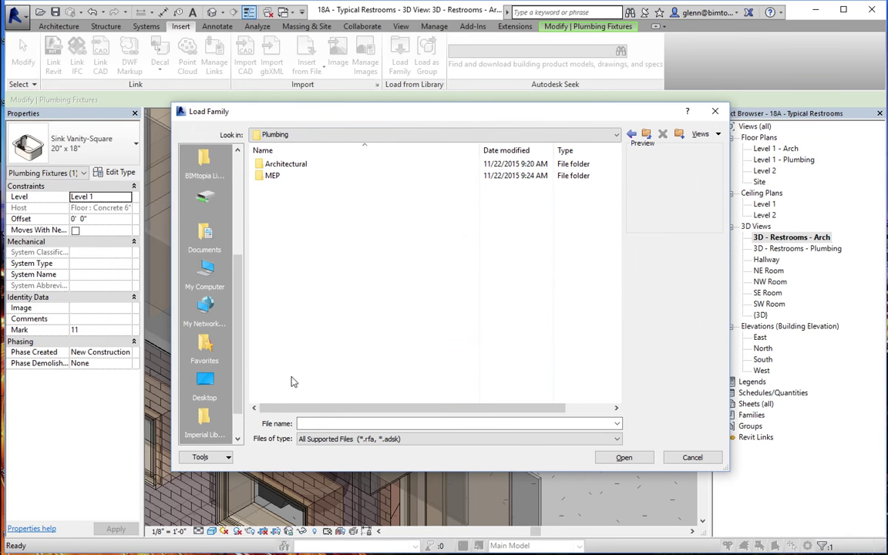
double_click(275, 175)
double_click(279, 177)
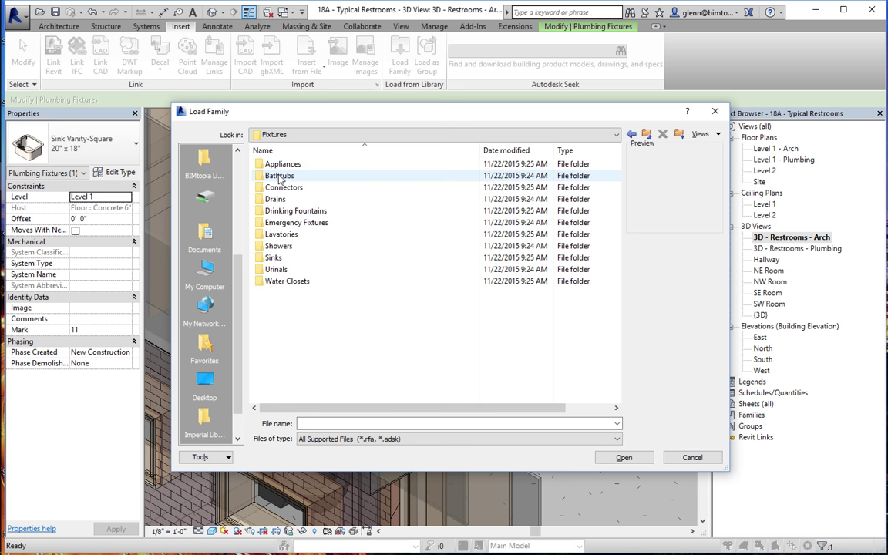
double_click(289, 237)
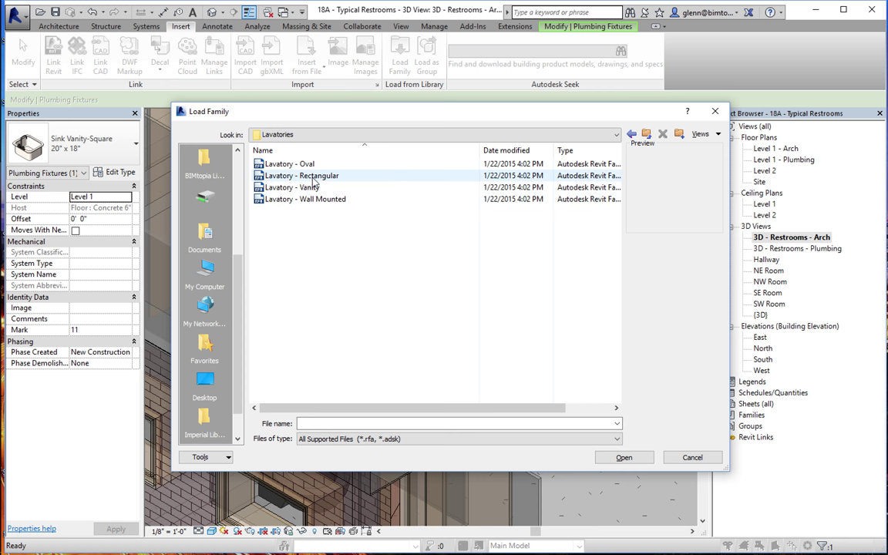
click(293, 187)
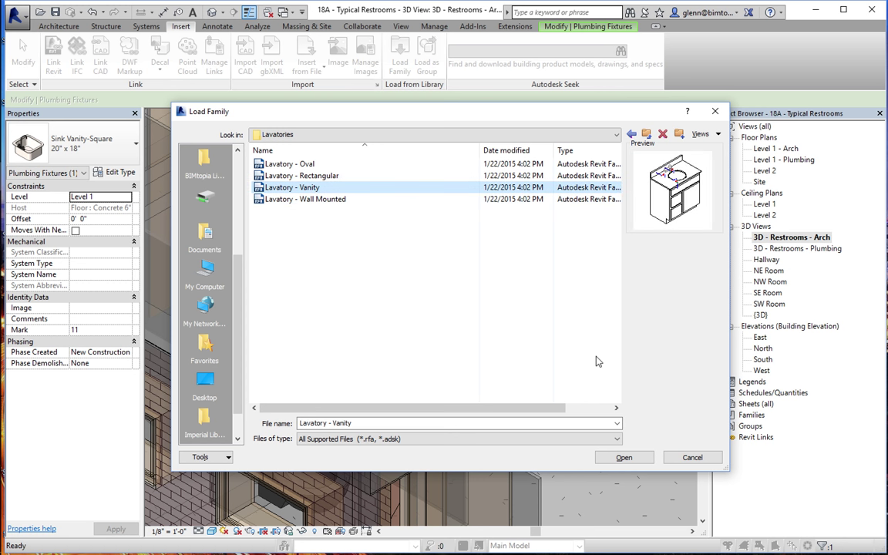
click(303, 200)
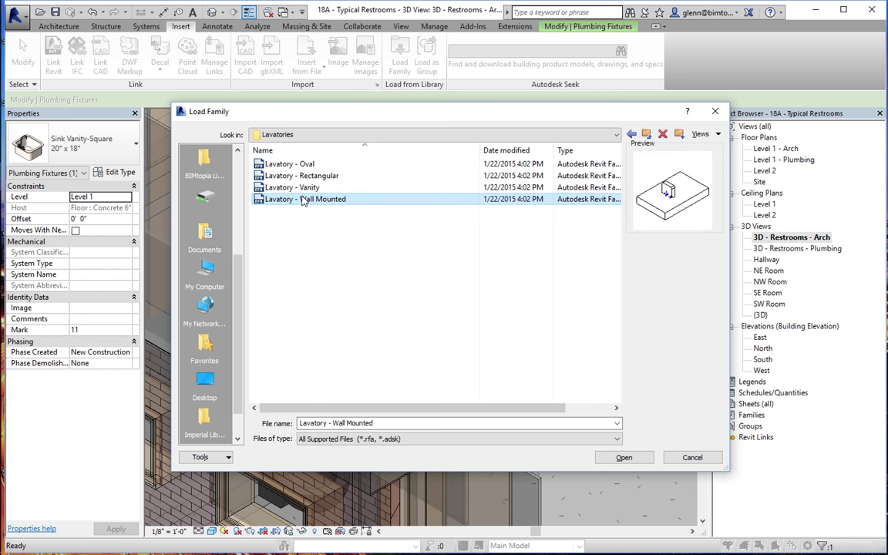
click(303, 165)
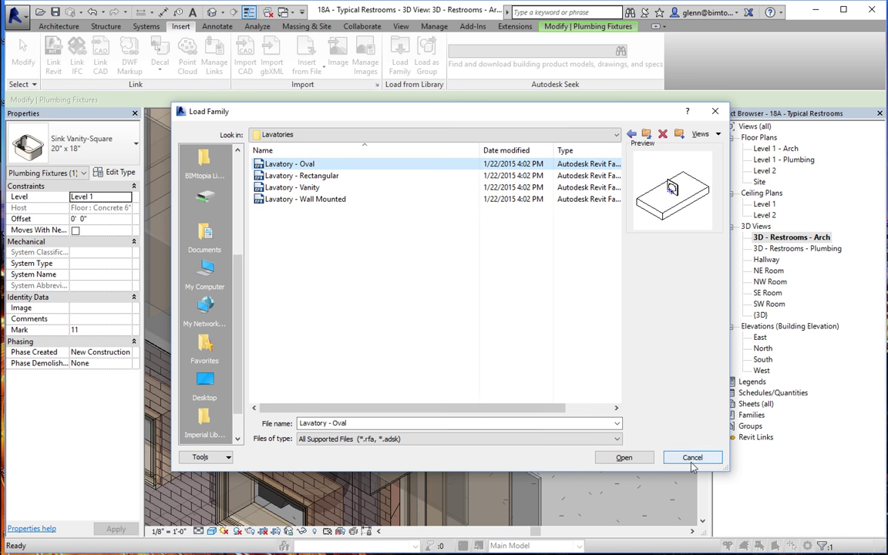
click(640, 460)
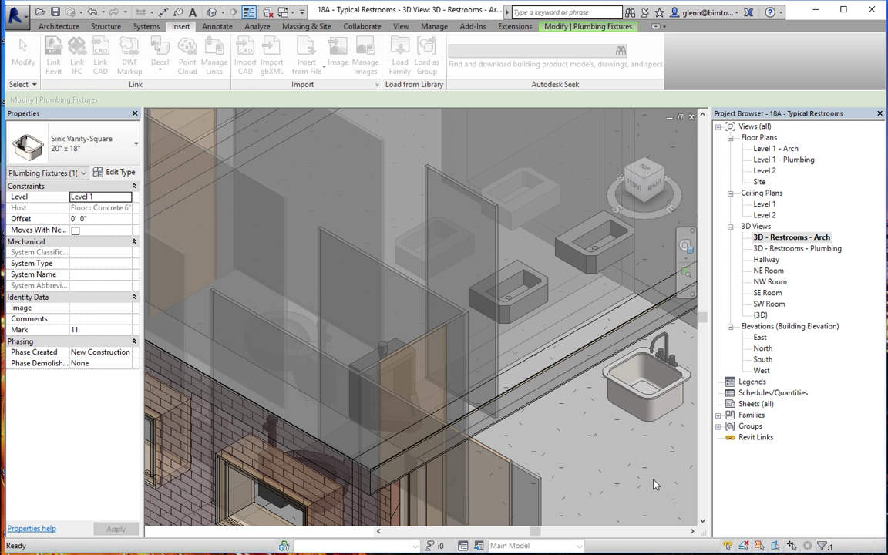
key(Escape)
key(Escape)
click(692, 531)
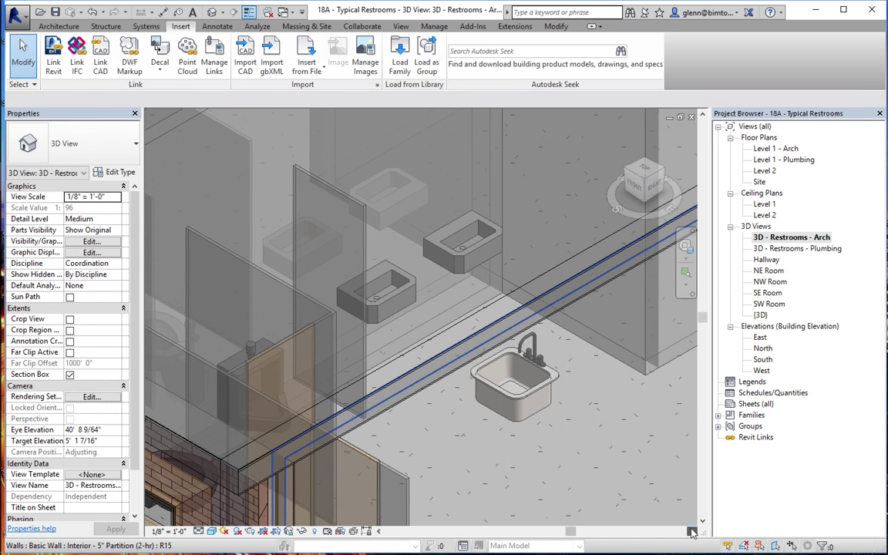
click(693, 531)
click(692, 531)
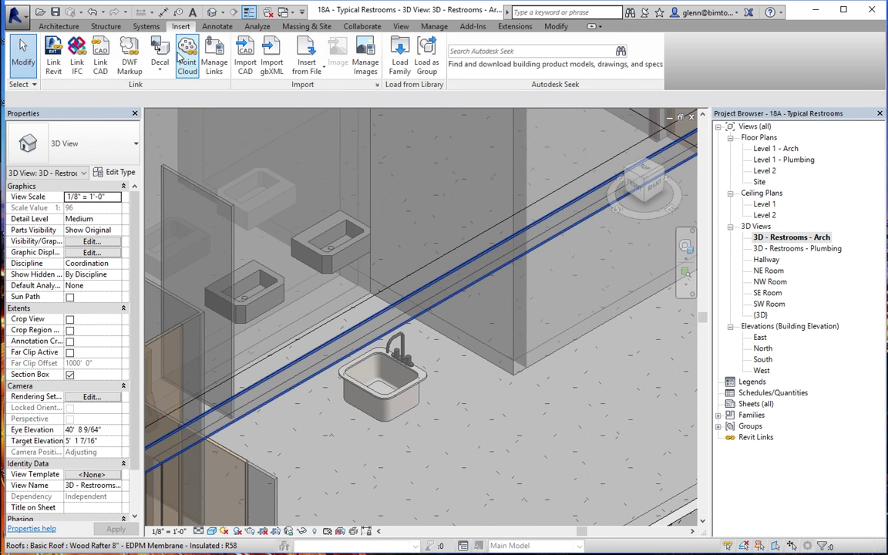
click(58, 26)
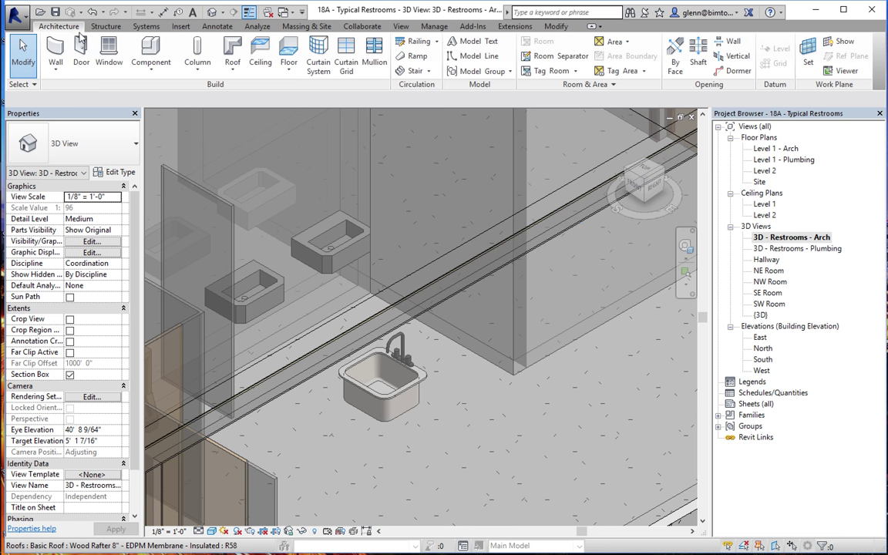
click(152, 66)
click(150, 88)
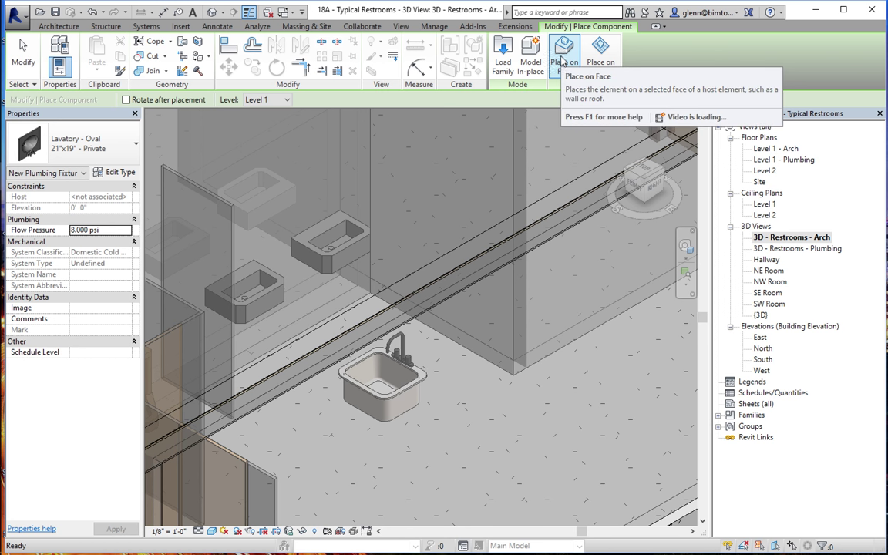
click(563, 60)
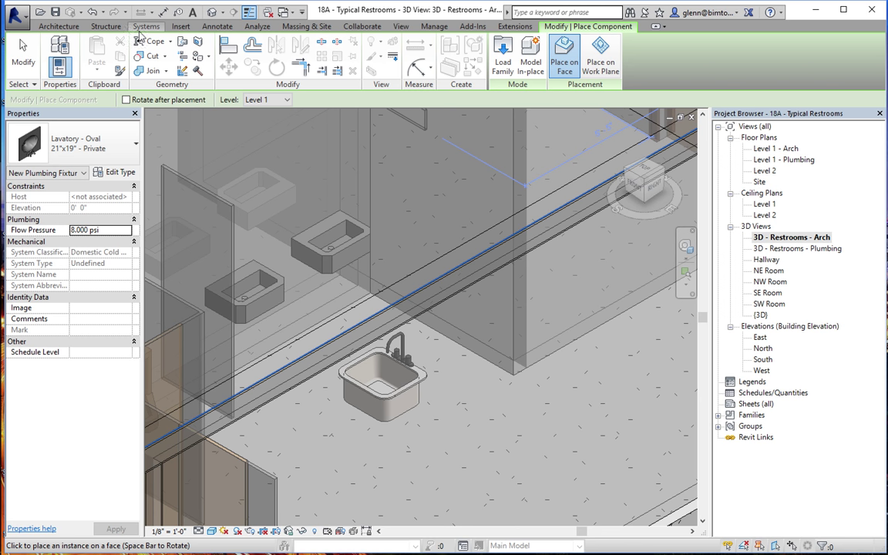
Place a Lavatory - Oval 21"x19" - Private plumbing fixture on a face beside the restroom's wall-mounted sinks
click(144, 26)
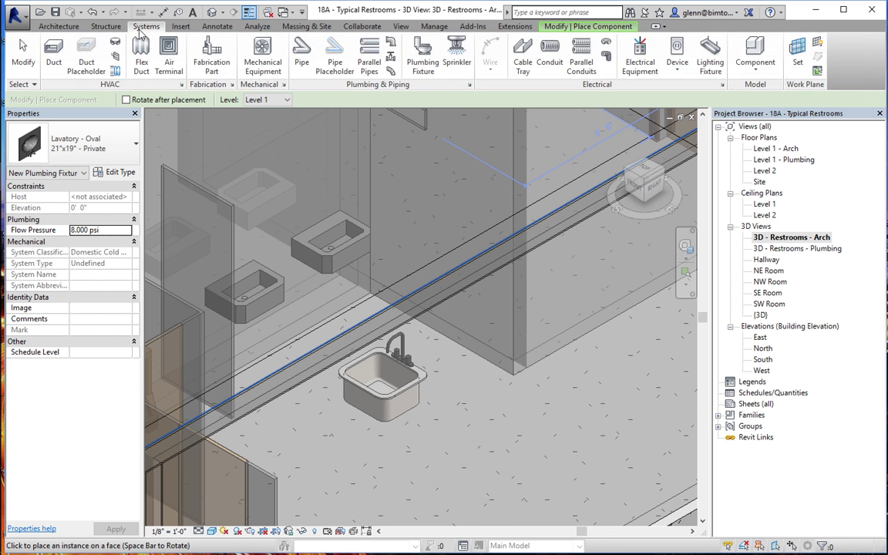
click(423, 58)
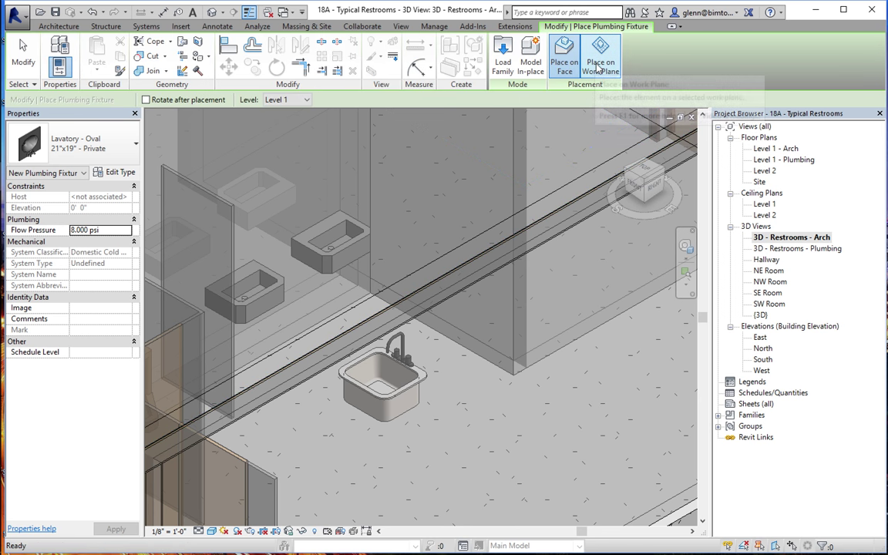
click(565, 62)
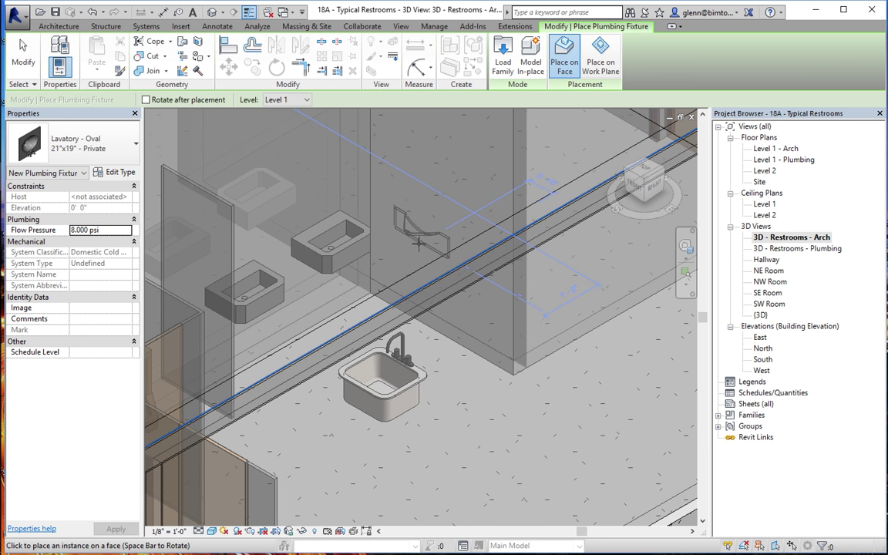
click(414, 252)
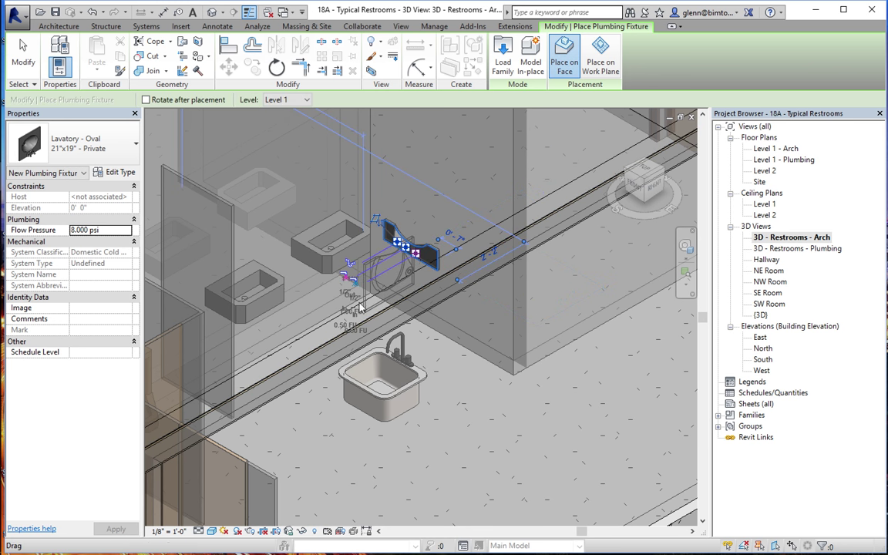
click(31, 55)
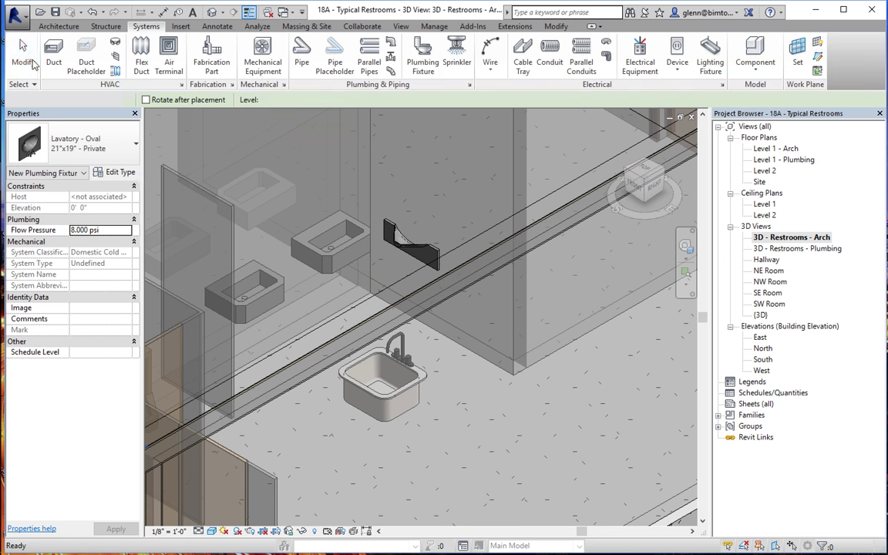
Try to move the placed oval lavatory from its centre towards the outer corner of the adjacent wall, and clear the selection
click(418, 249)
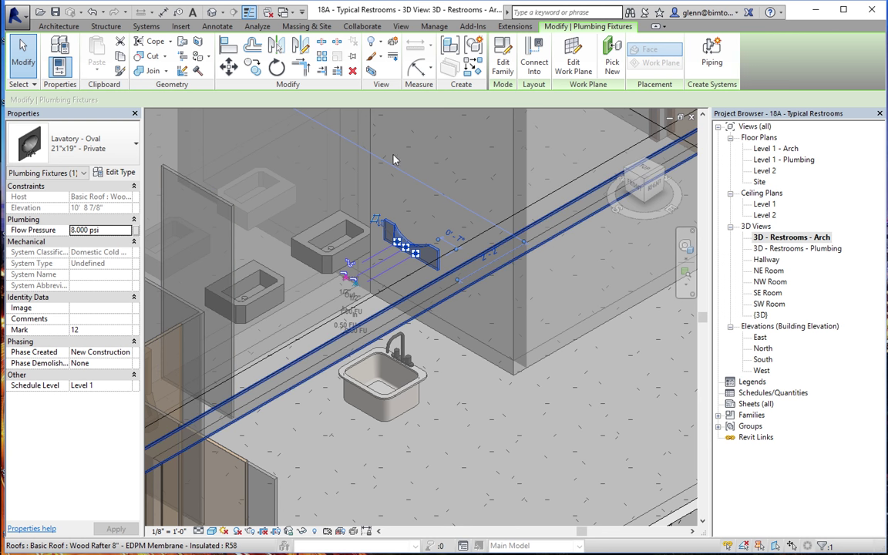
click(232, 68)
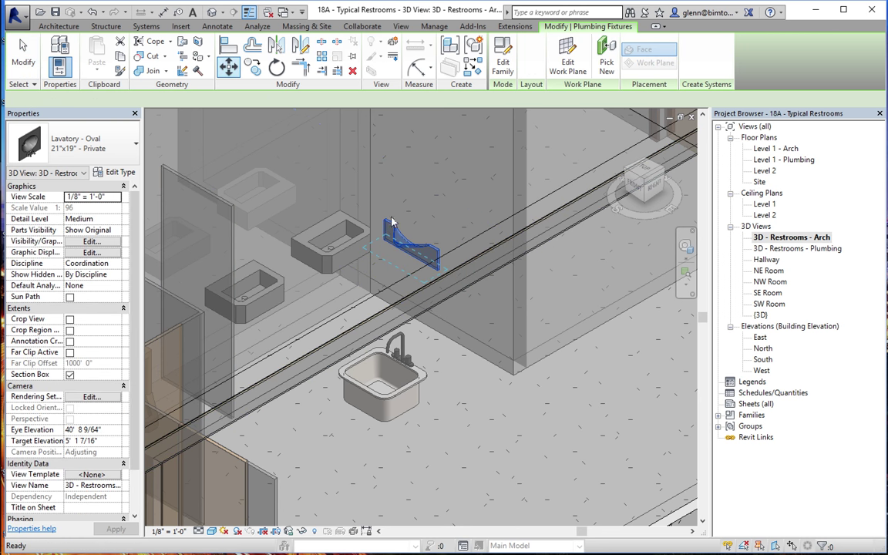
click(411, 257)
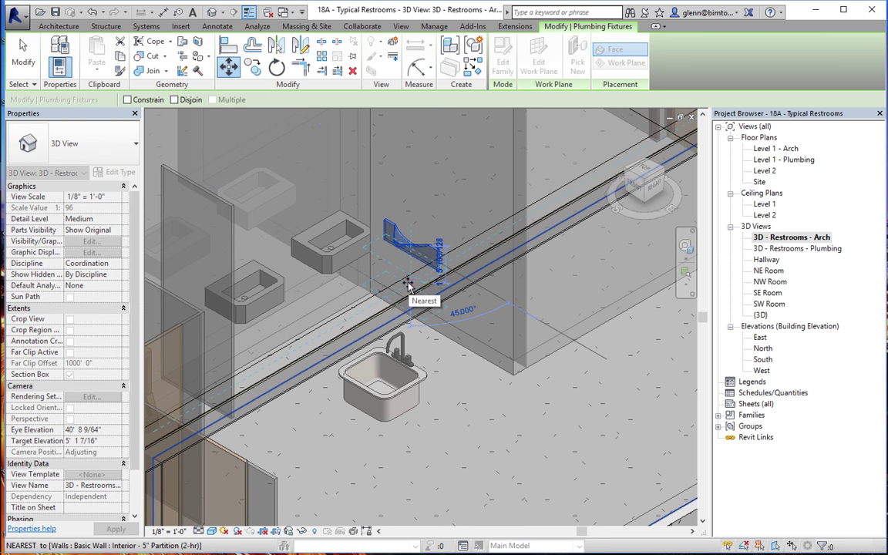
click(482, 316)
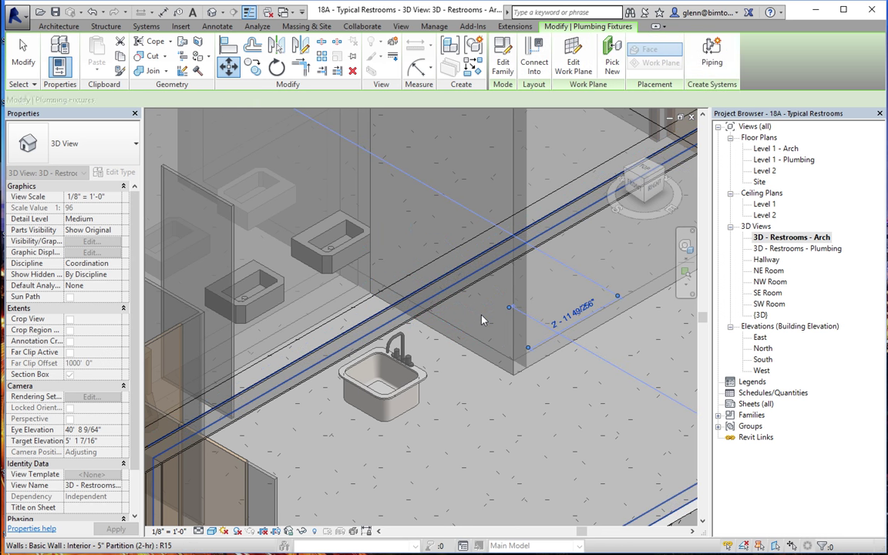
key(Escape)
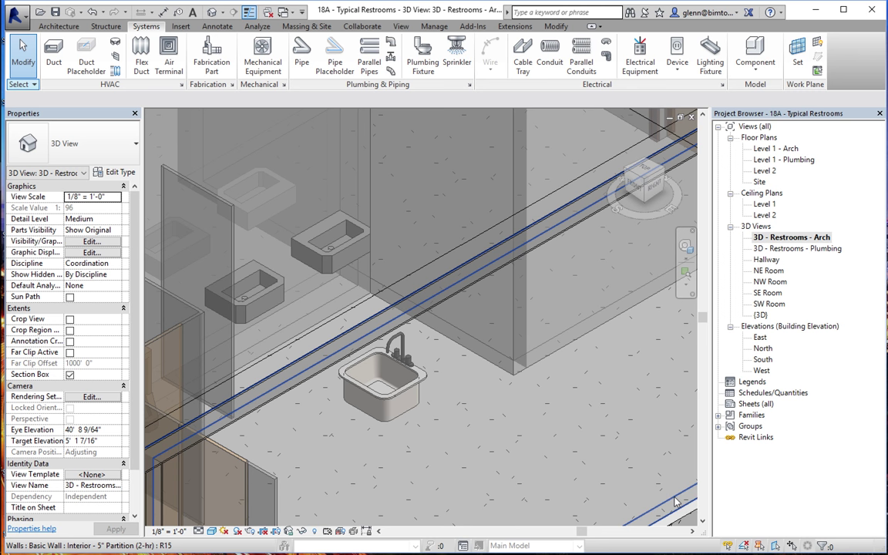
Open the 3D - Restrooms - Plumbing view and examine the wall-mounted water closets and the wall-hung urinal
scroll(675, 503, down, 2)
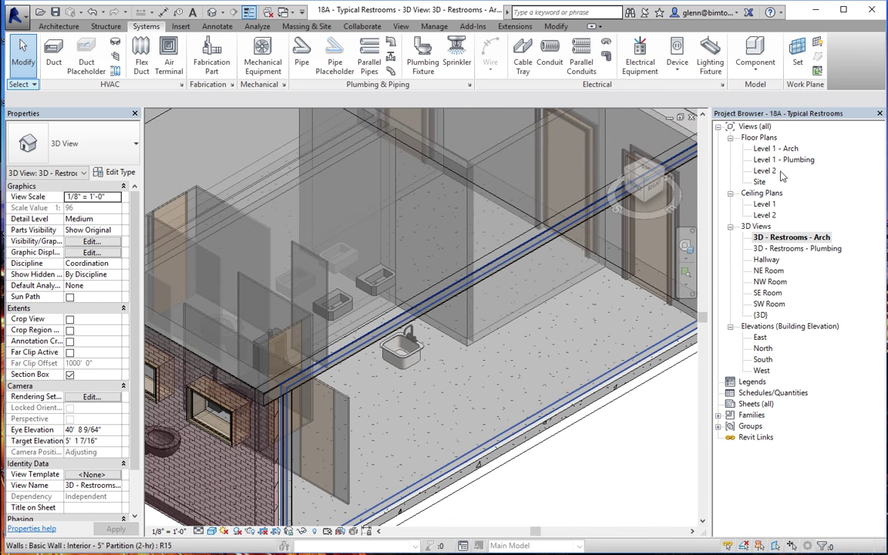
double_click(780, 249)
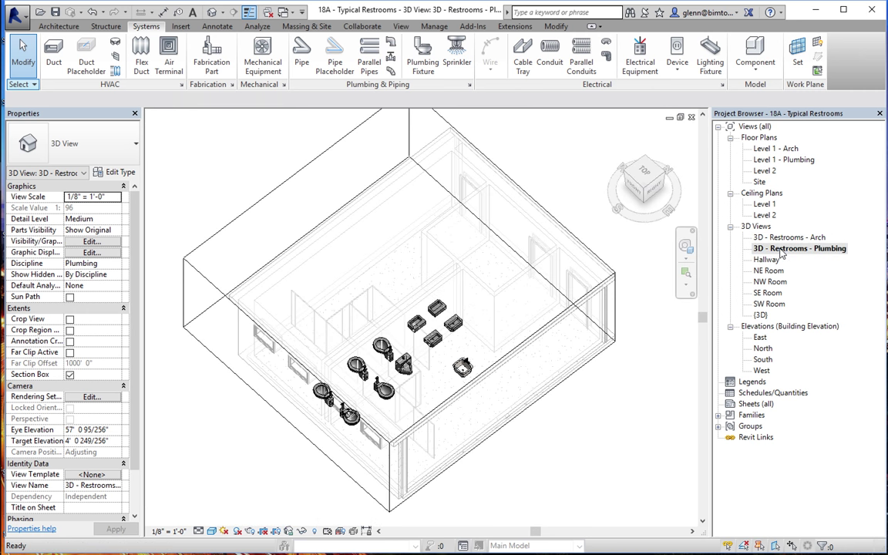
key(z)
key(r)
drag(251, 281, 402, 393)
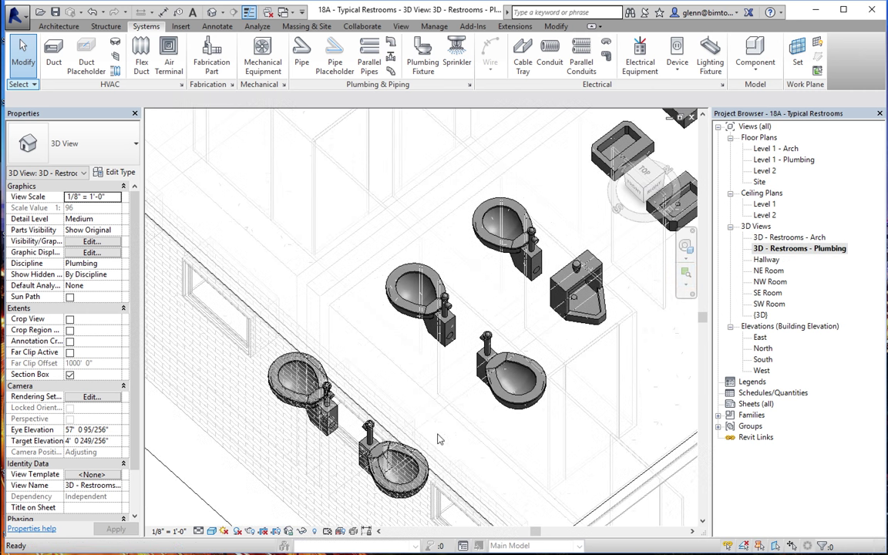
click(509, 408)
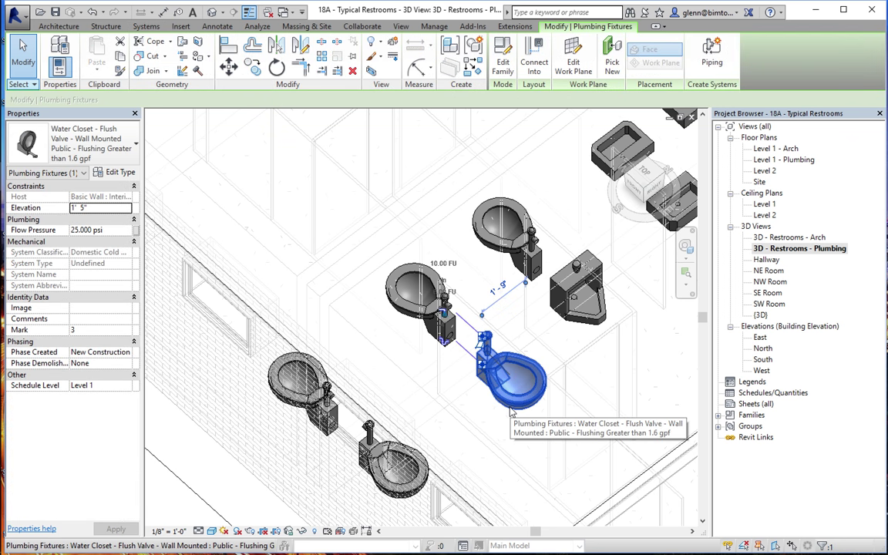
click(475, 227)
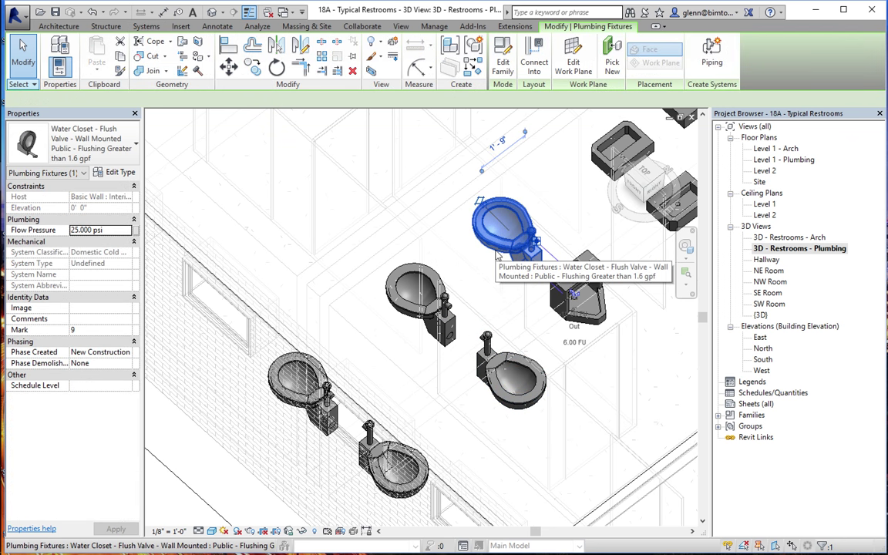
key(Escape)
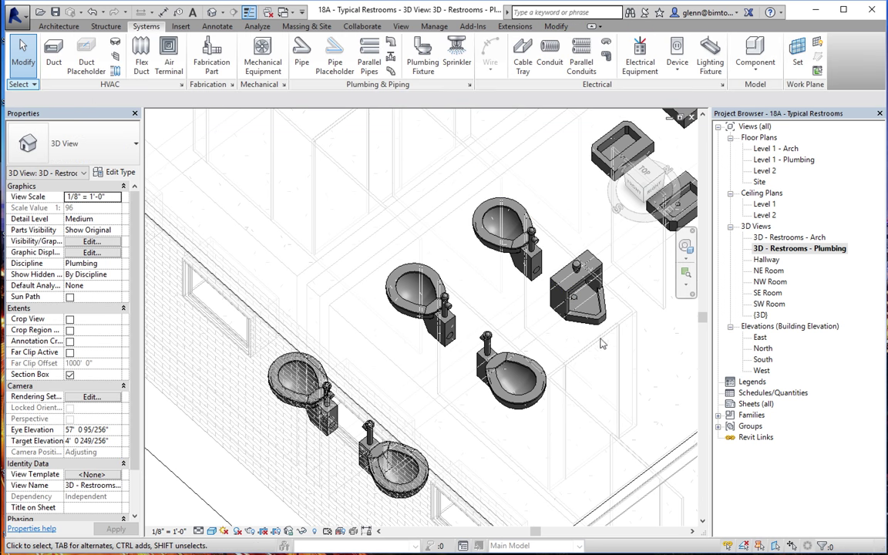
click(601, 314)
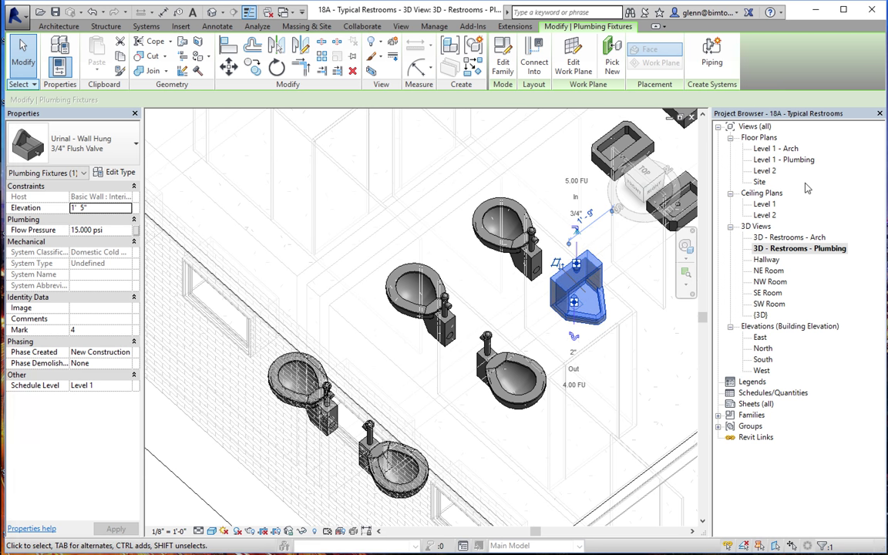
Delete the Sink Vanity-Square fixture from the restroom in the Level 1 - Arch floor plan
double_click(779, 151)
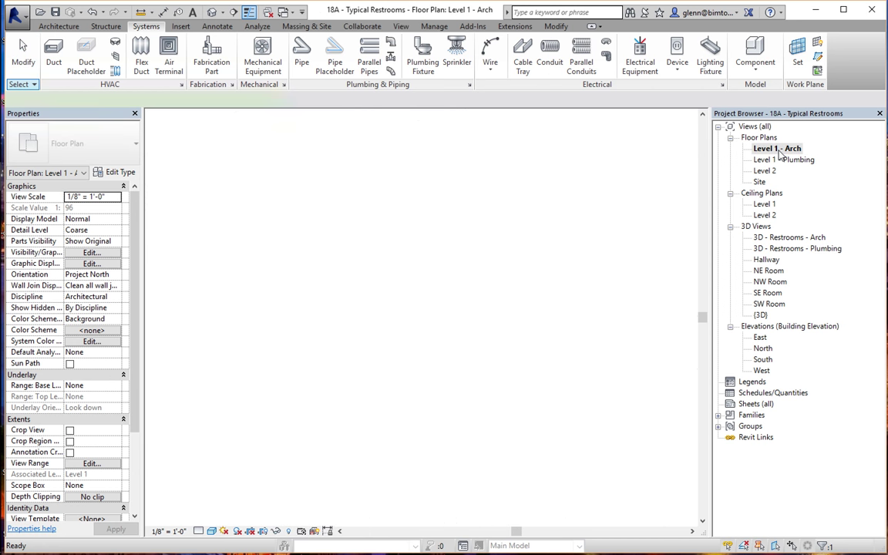
click(686, 173)
drag(383, 282, 433, 387)
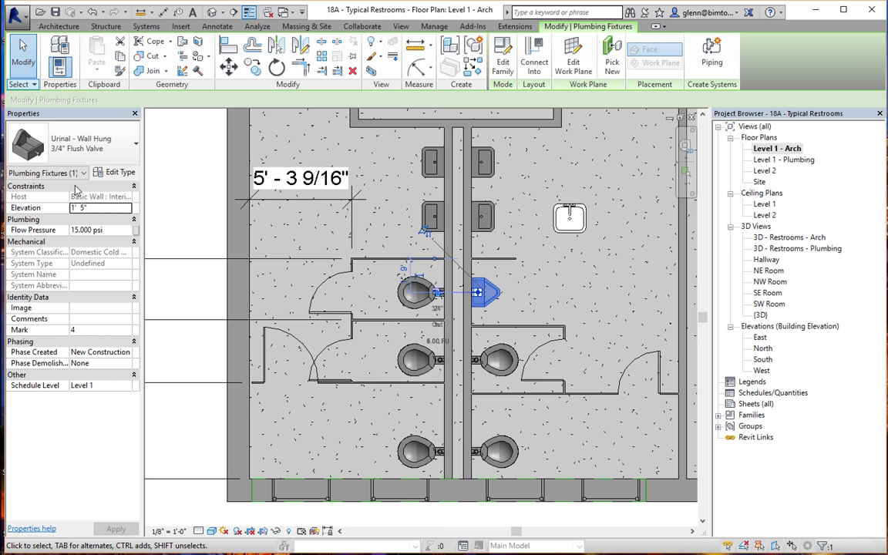
click(20, 61)
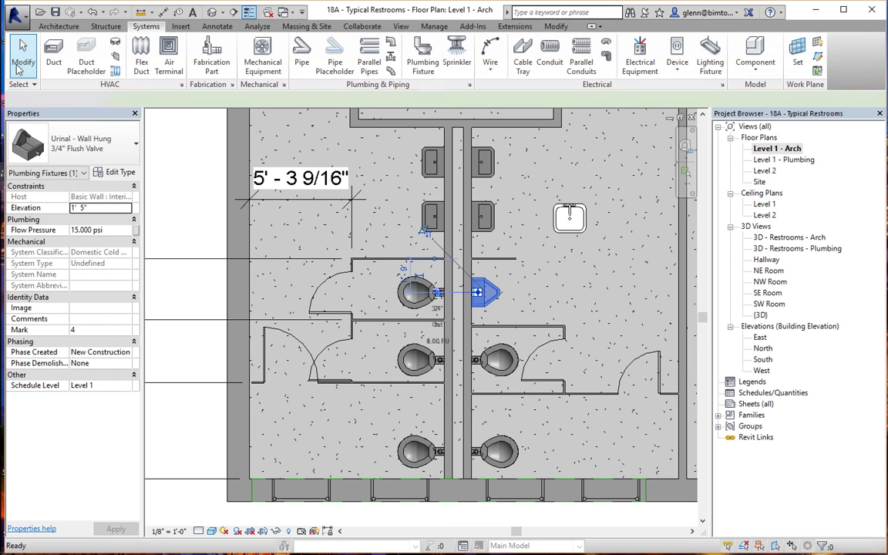
click(574, 221)
key(Delete)
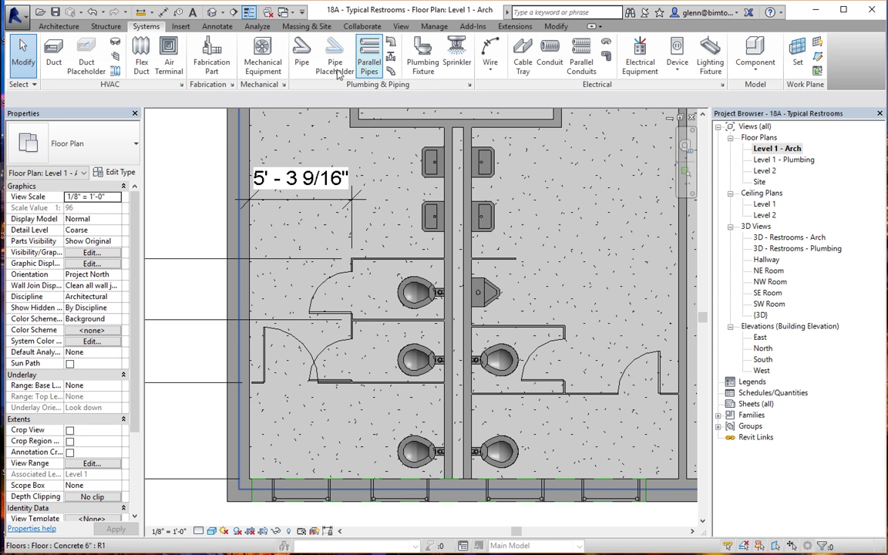
Close all open views of the 18A - Typical Restrooms project and return to the HVAC Example - Base Arch Model
click(213, 12)
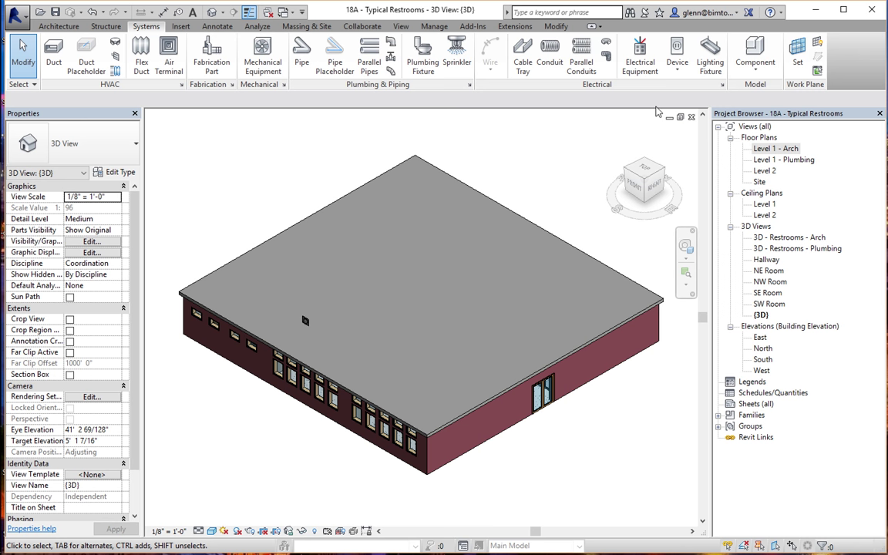
click(692, 117)
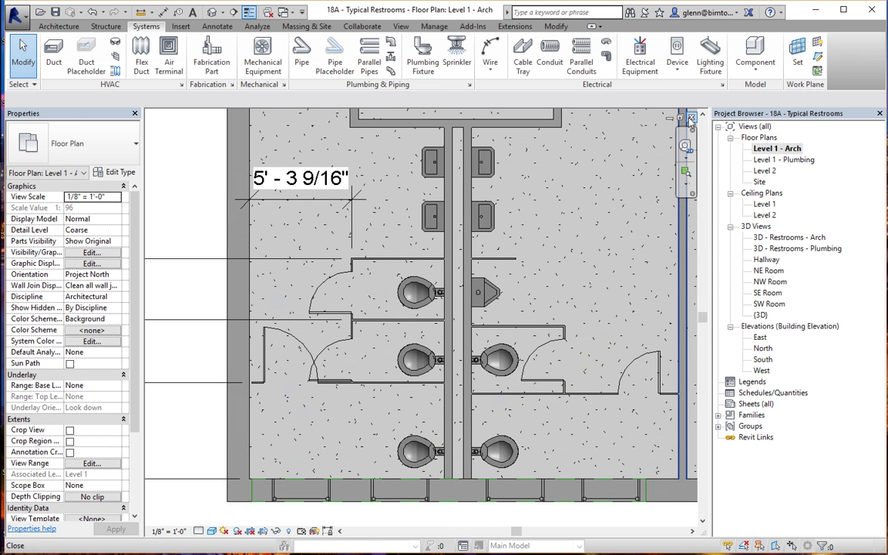
click(691, 118)
click(692, 117)
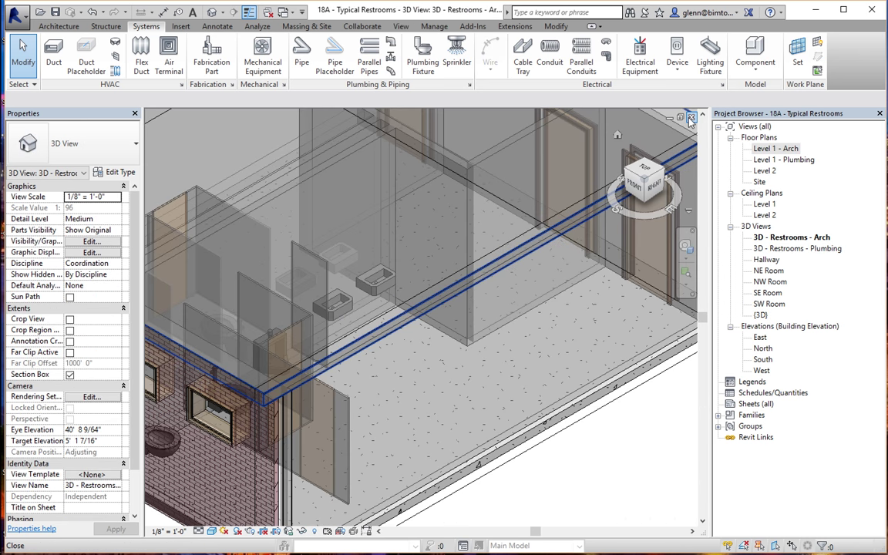
click(692, 117)
click(472, 290)
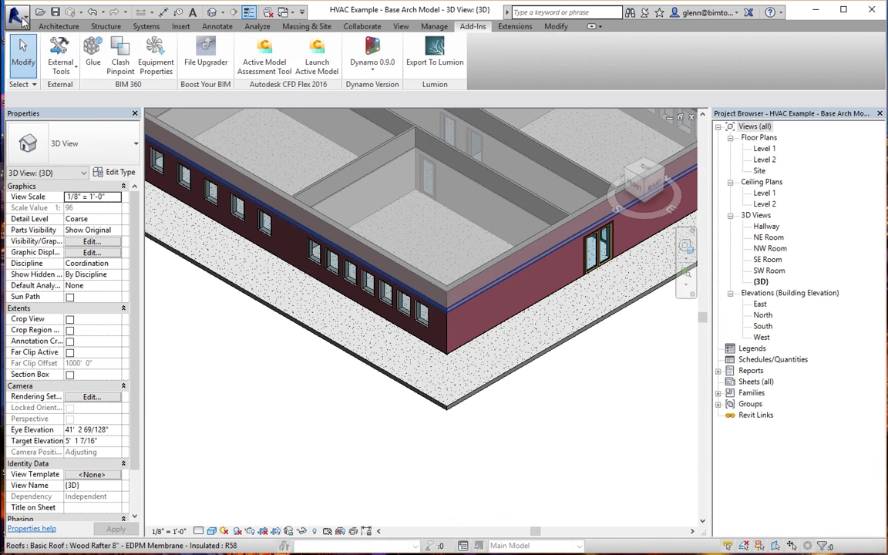
Create a new project from the Mechanical Template
click(23, 20)
mouse_move(35, 69)
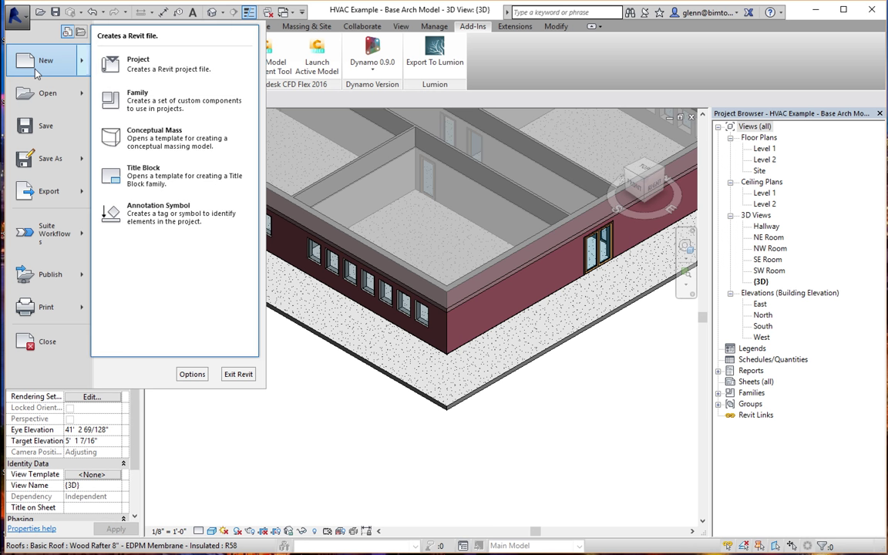
click(133, 64)
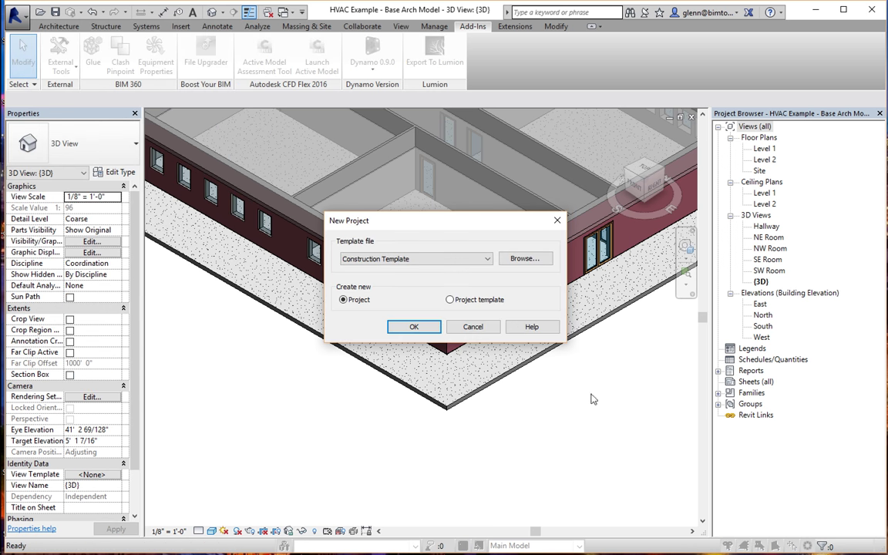
click(463, 262)
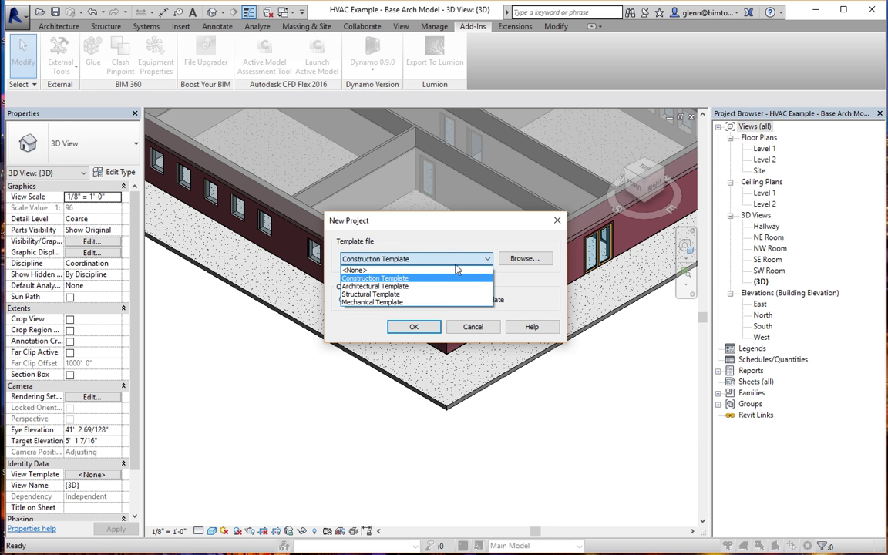
click(434, 301)
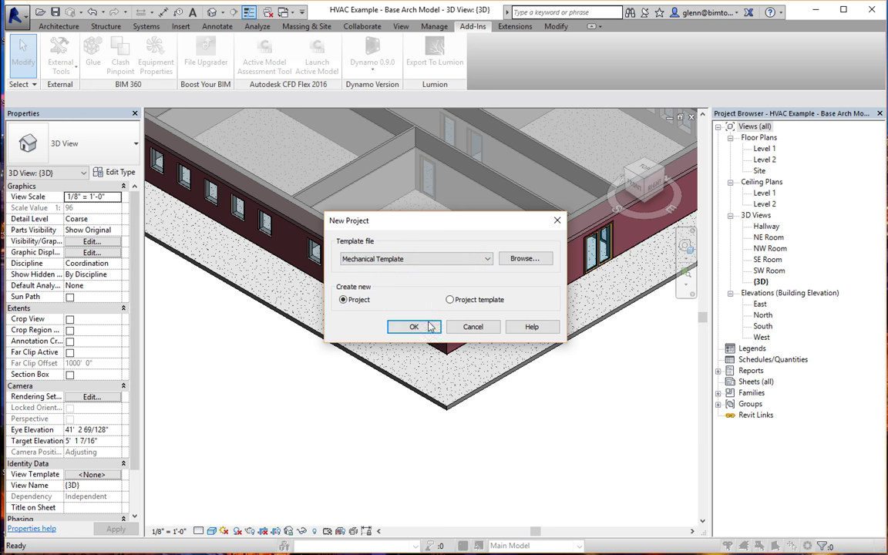
click(413, 327)
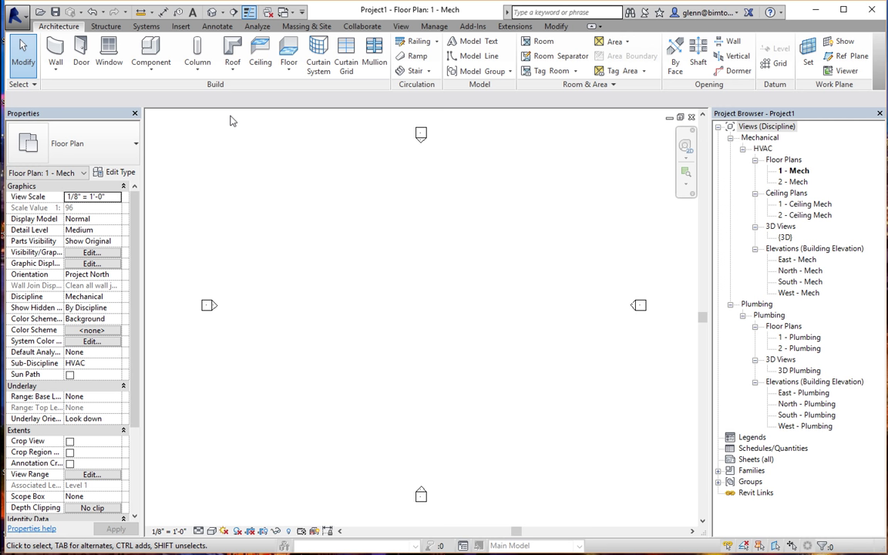
Link the 18A - Typical Restrooms Revit model into the project with Auto - Origin to Origin positioning
click(182, 27)
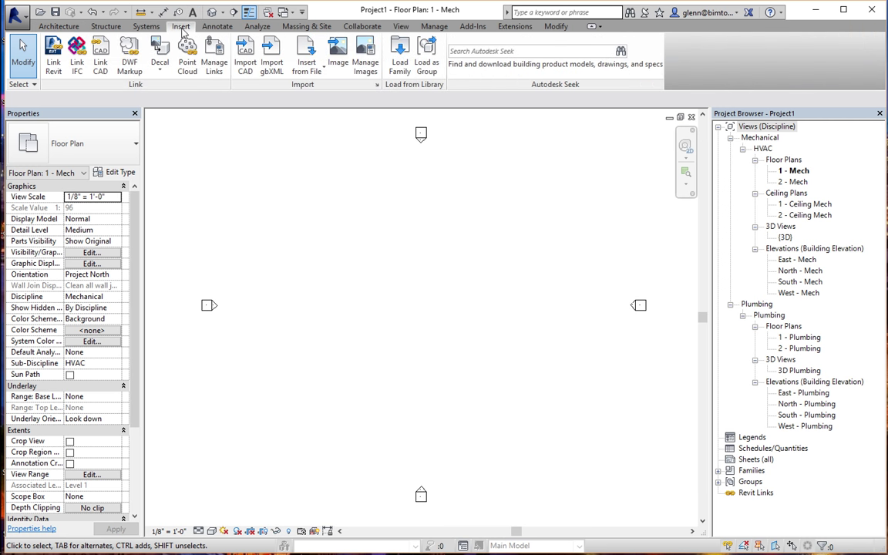
click(53, 66)
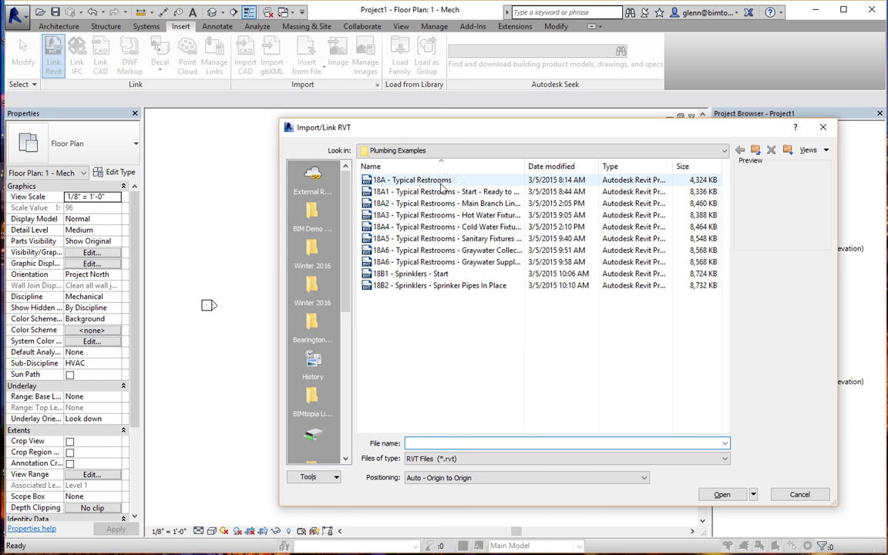
click(444, 182)
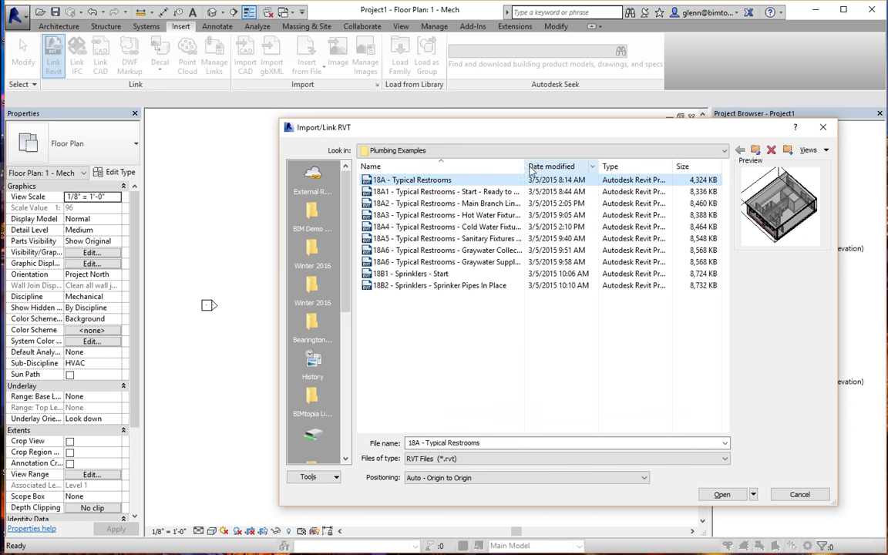
drag(528, 167, 555, 167)
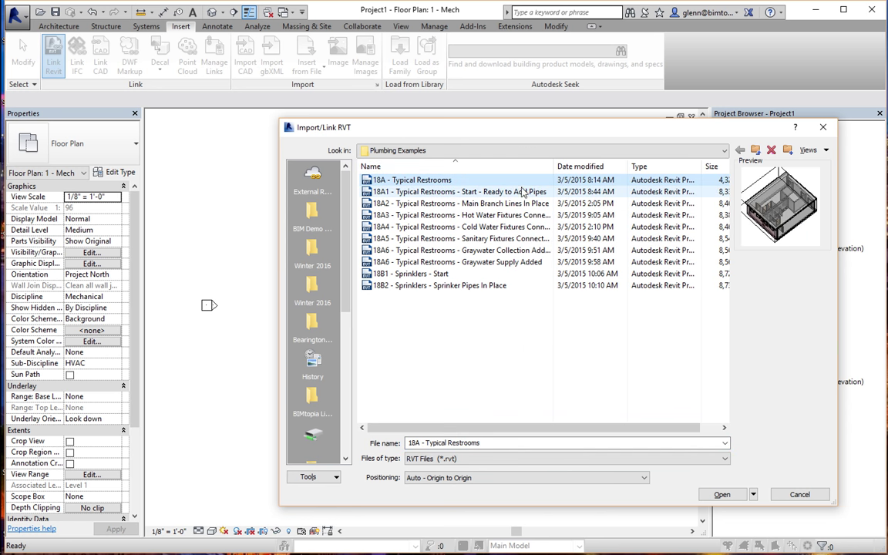
click(445, 180)
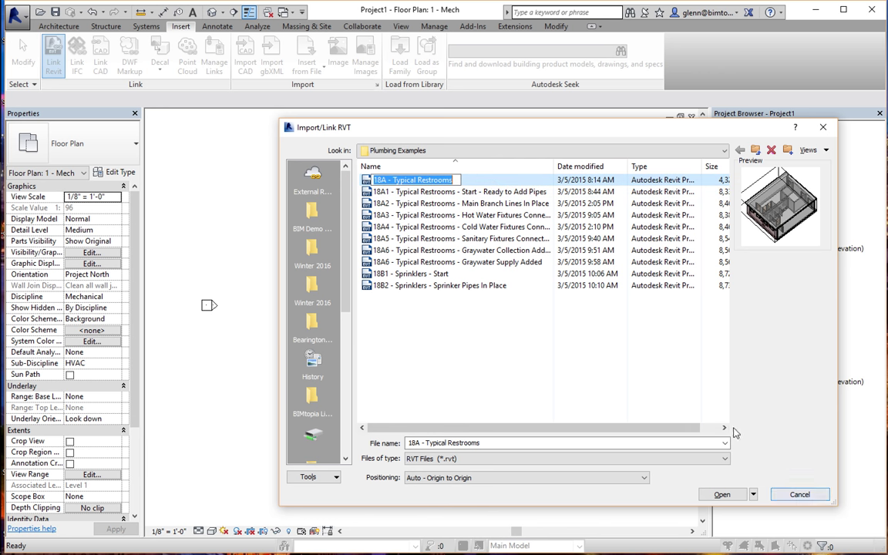
click(714, 499)
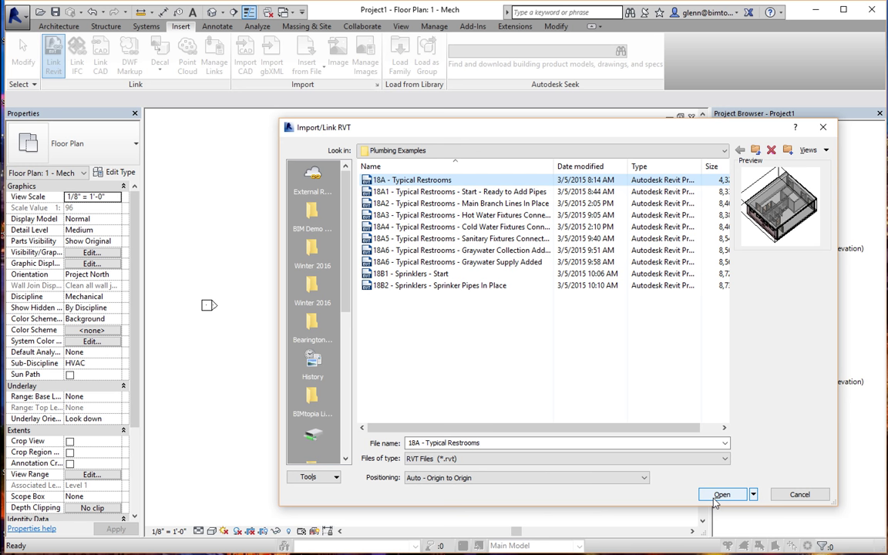
click(720, 496)
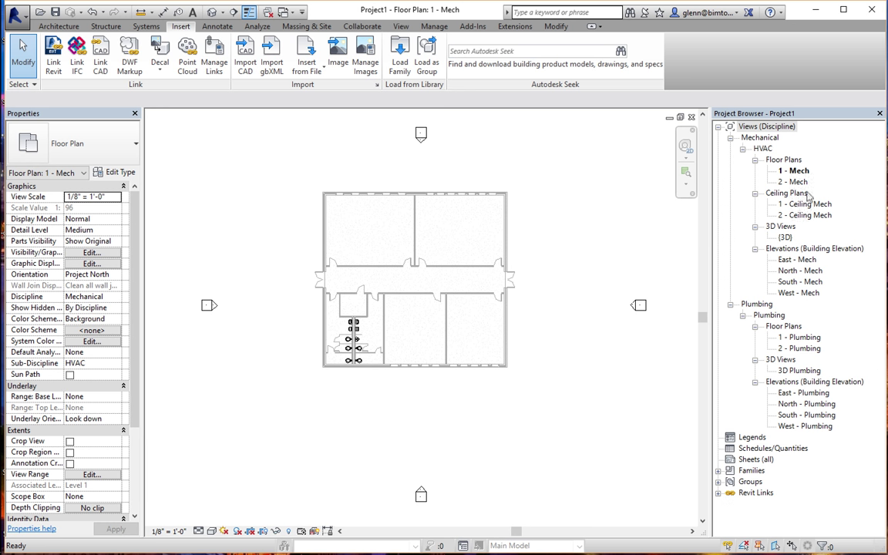
Open the default 3D view at the restroom plumbing fixtures and inspect one wall-mounted lavatory inside the linked model
click(213, 12)
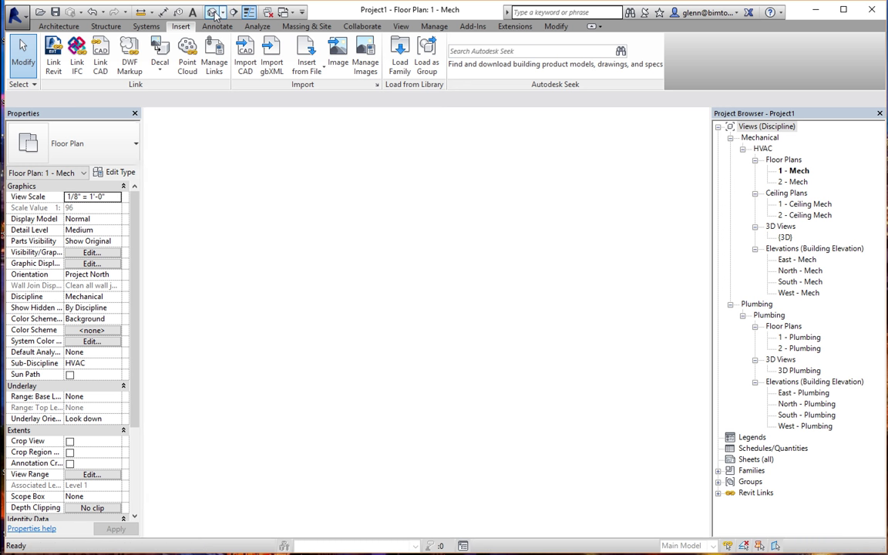
click(685, 272)
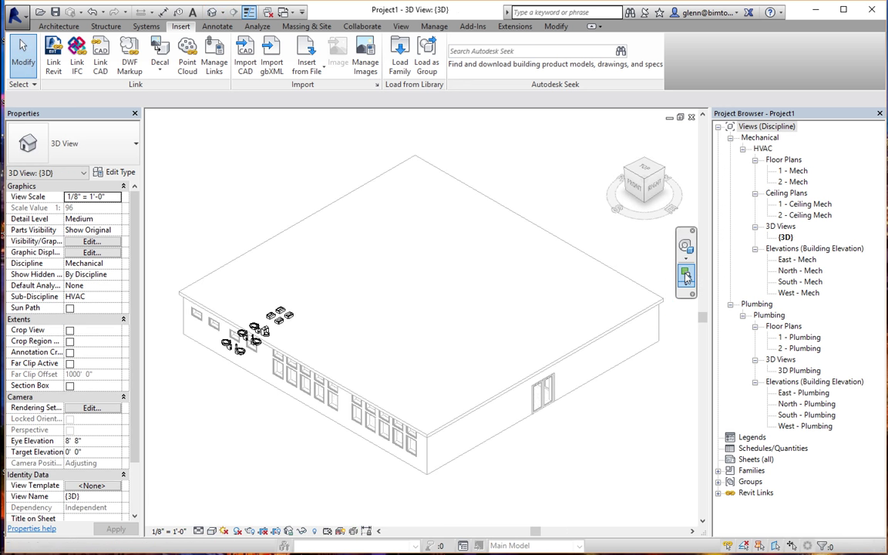
drag(223, 307, 324, 385)
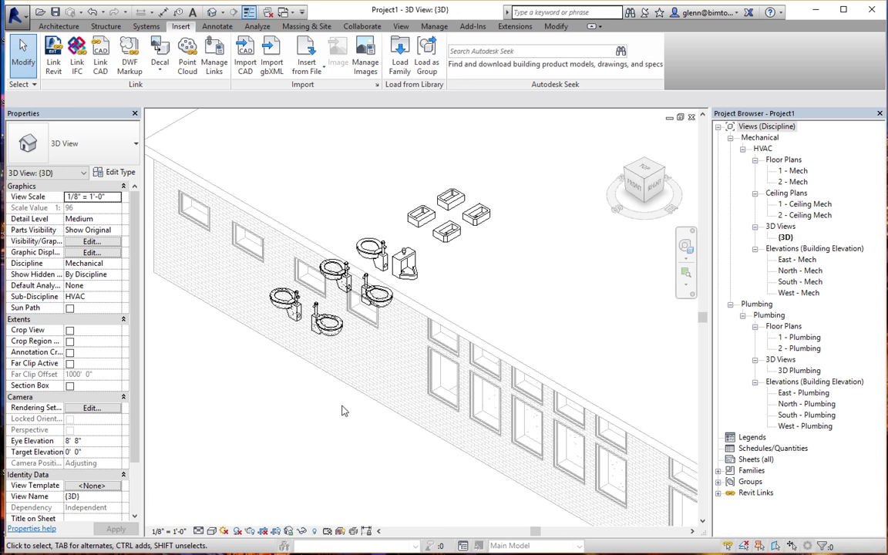
click(455, 239)
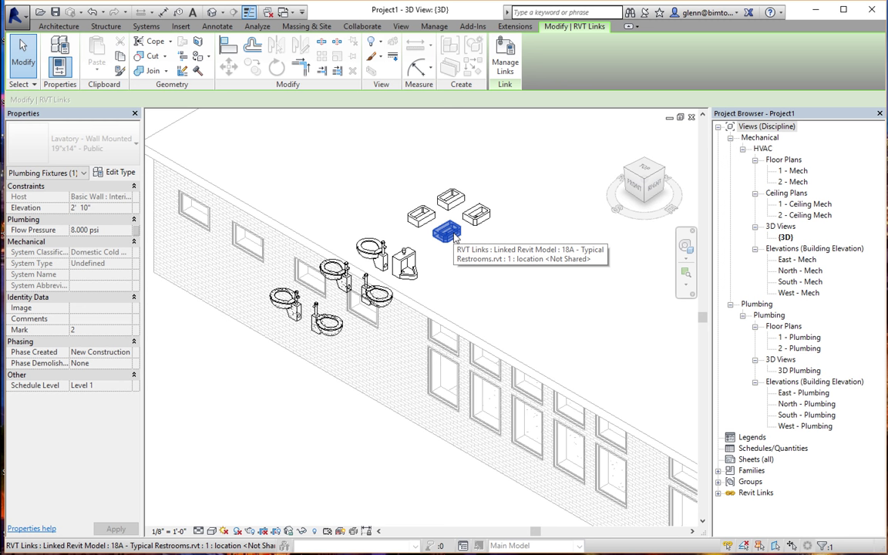
click(229, 452)
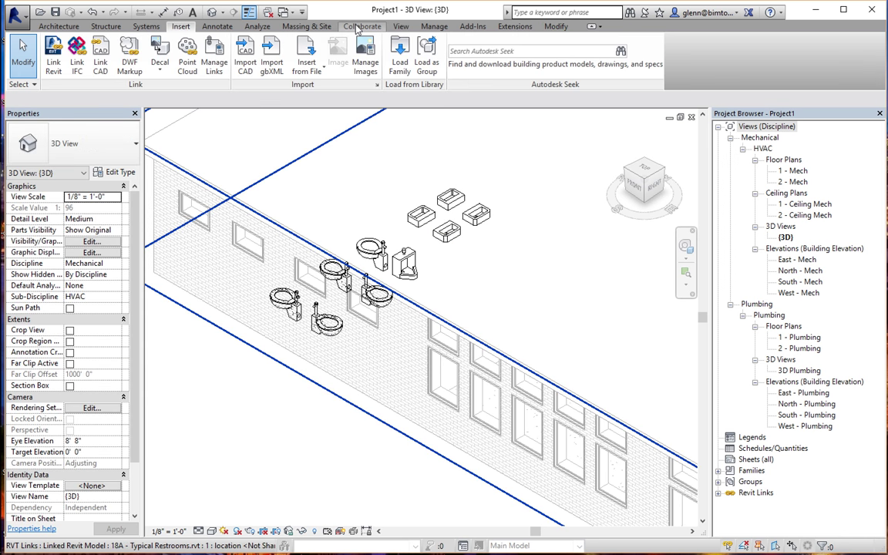
Start Copy/Monitor on the linked restroom model and copy the two lavatories on the urinal side into the project
click(359, 27)
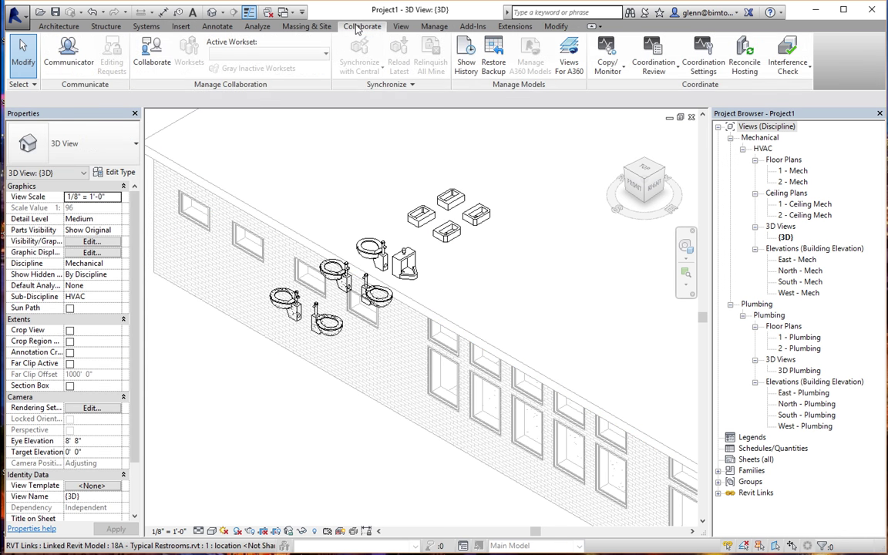
click(599, 66)
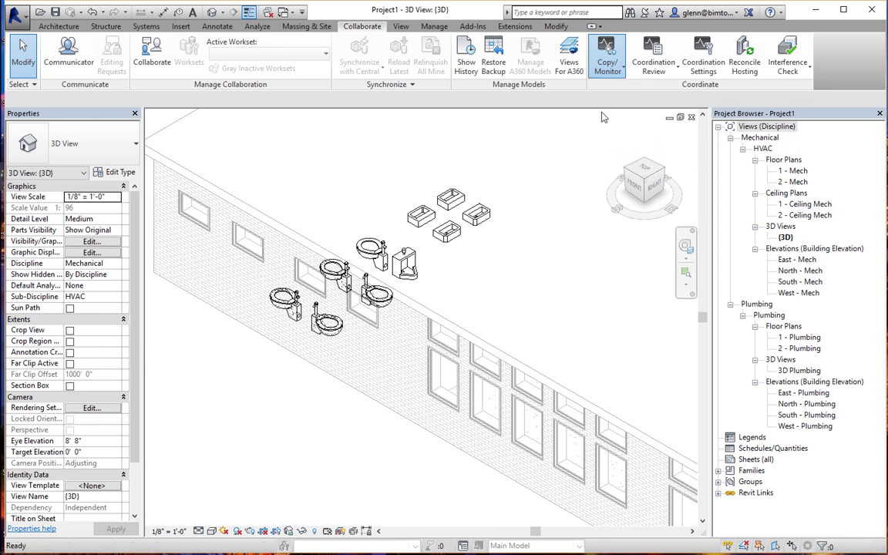
click(604, 116)
click(346, 262)
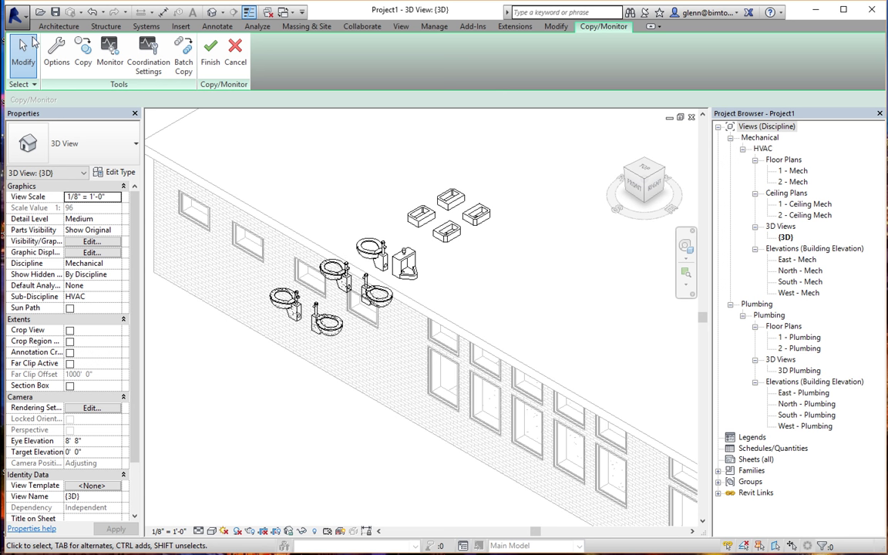
click(86, 62)
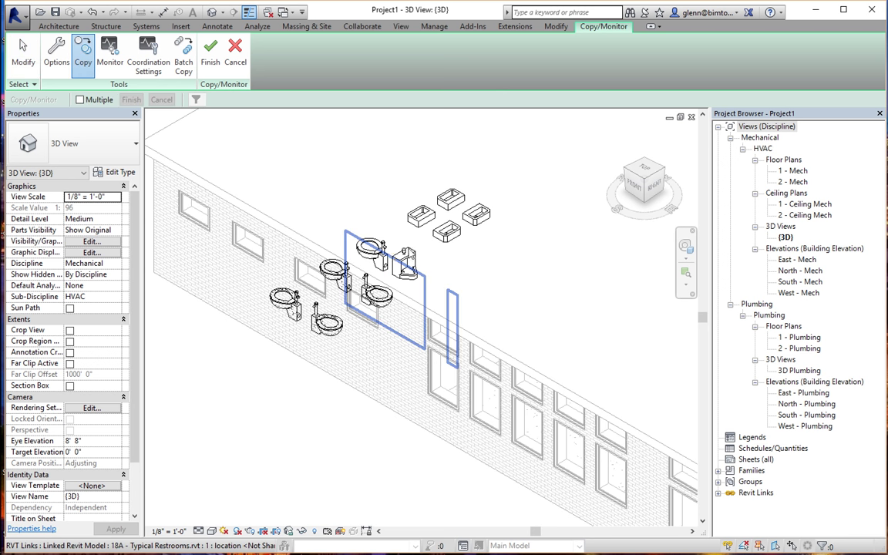
click(476, 213)
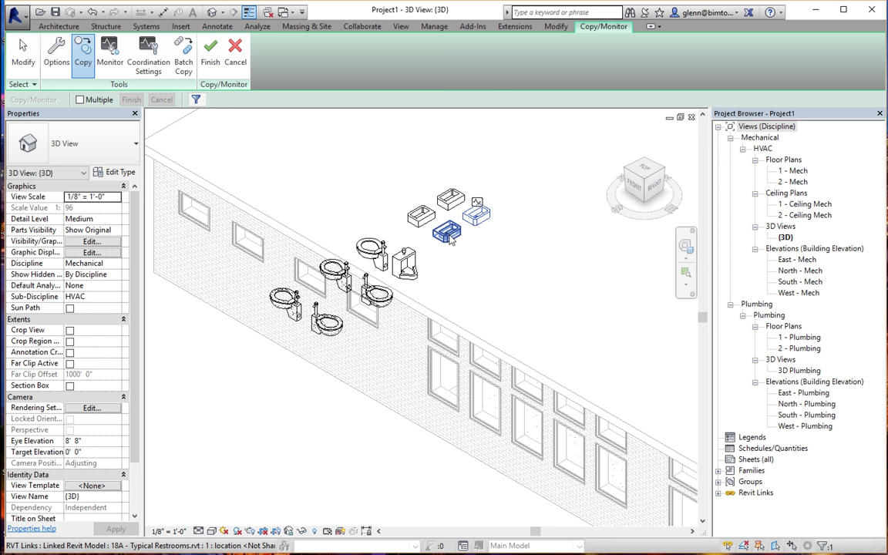
click(448, 232)
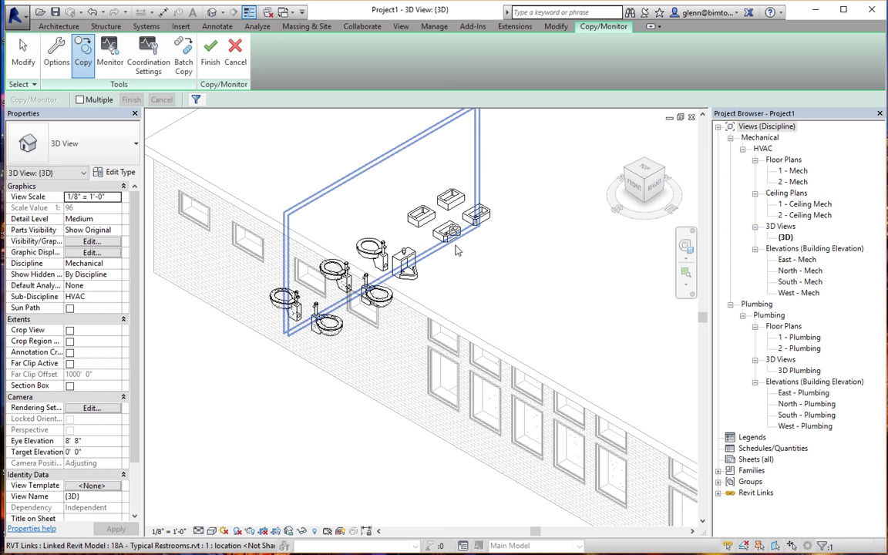
click(453, 246)
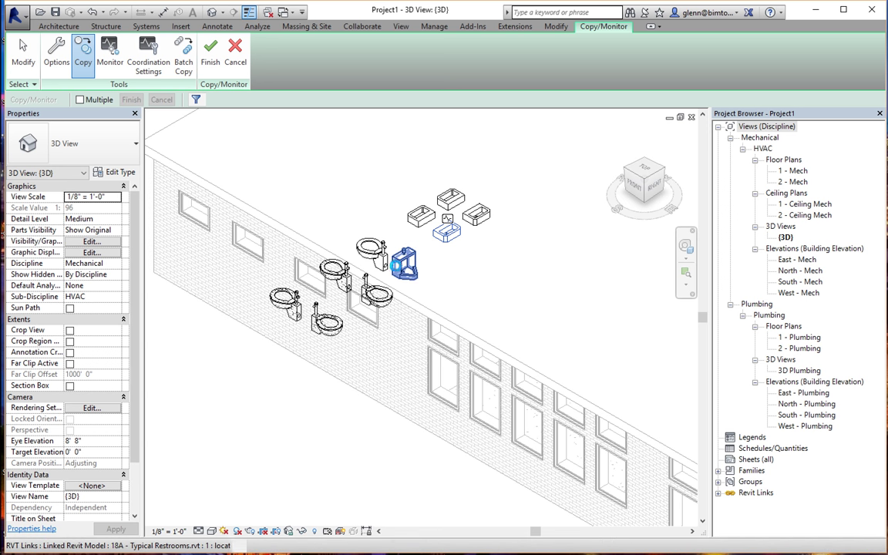
Copy the linked urinal and the two water closets on its side of the wall, and finish the Copy/Monitor session
click(391, 304)
click(378, 295)
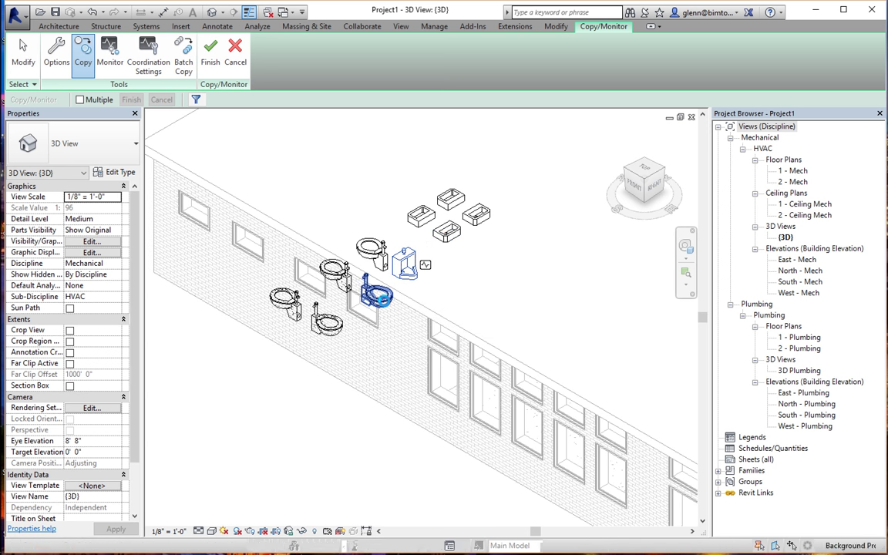
click(342, 328)
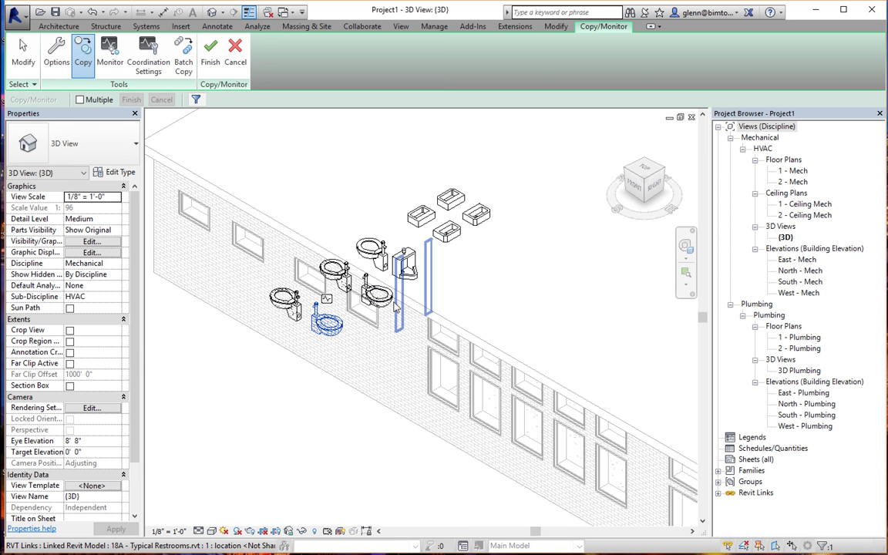
click(211, 61)
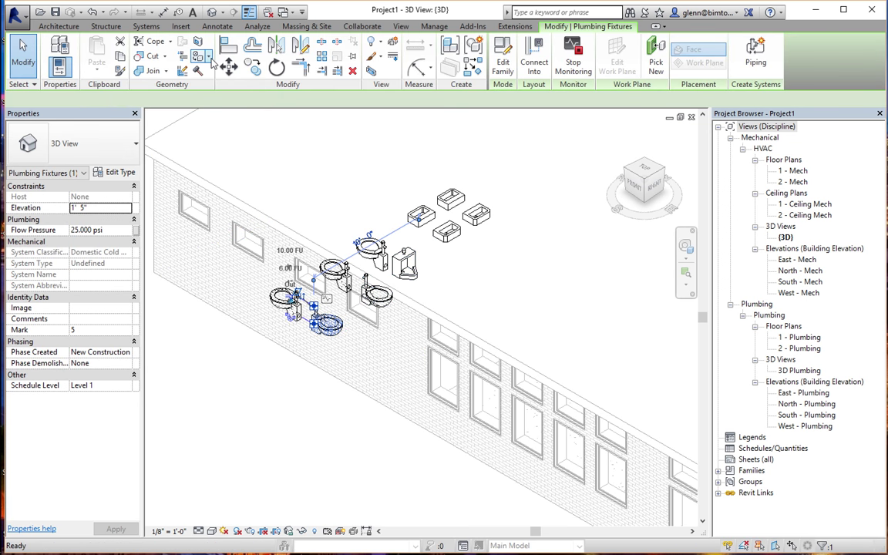
Inspect a copied lavatory's piping connectors and open the 1 - Mech floor plan at the restroom fixtures
click(490, 226)
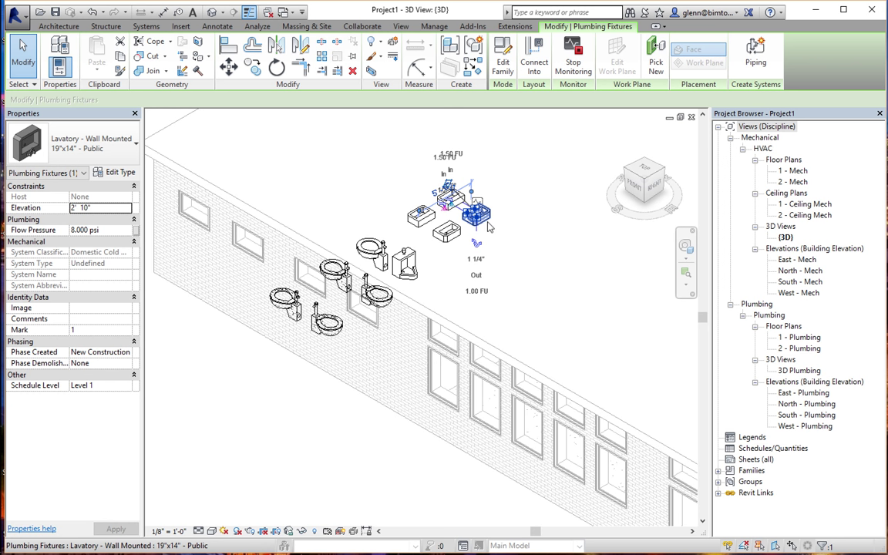
click(799, 172)
double_click(799, 171)
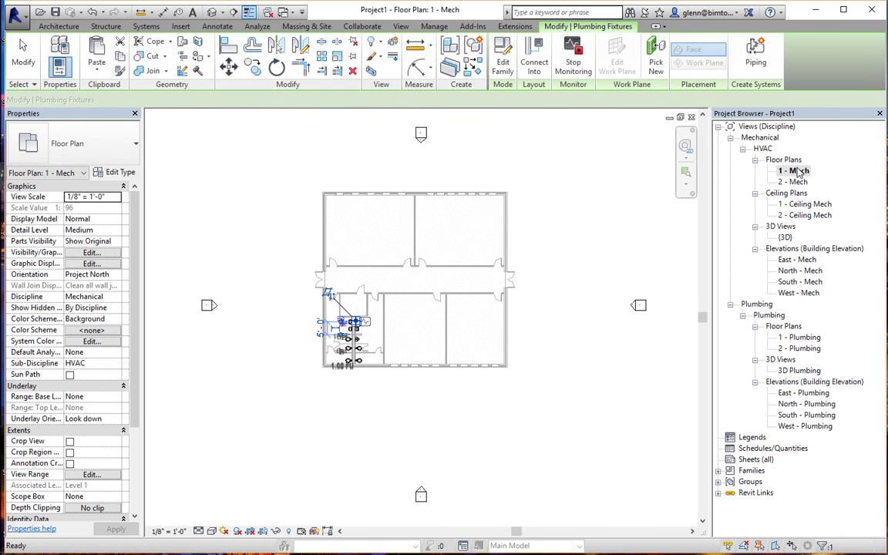
click(678, 212)
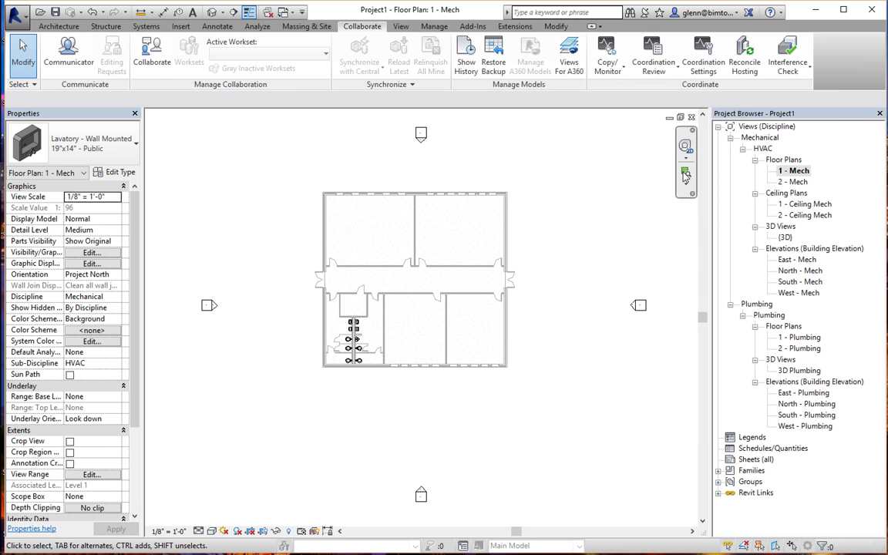
click(685, 171)
drag(324, 305, 369, 365)
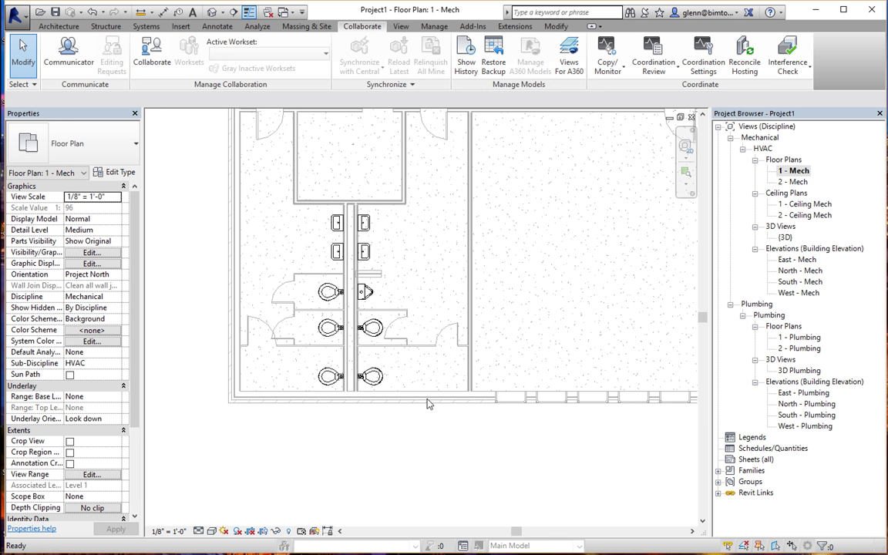
click(685, 172)
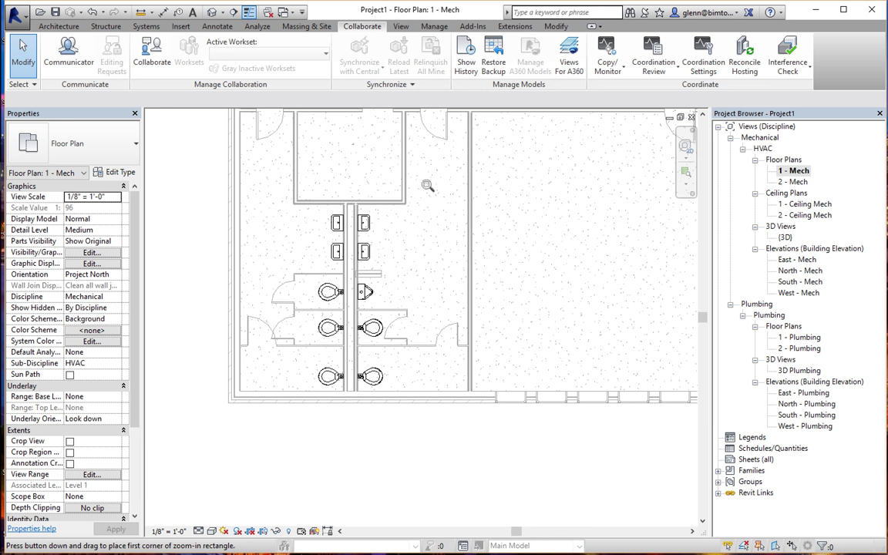
drag(277, 174, 439, 444)
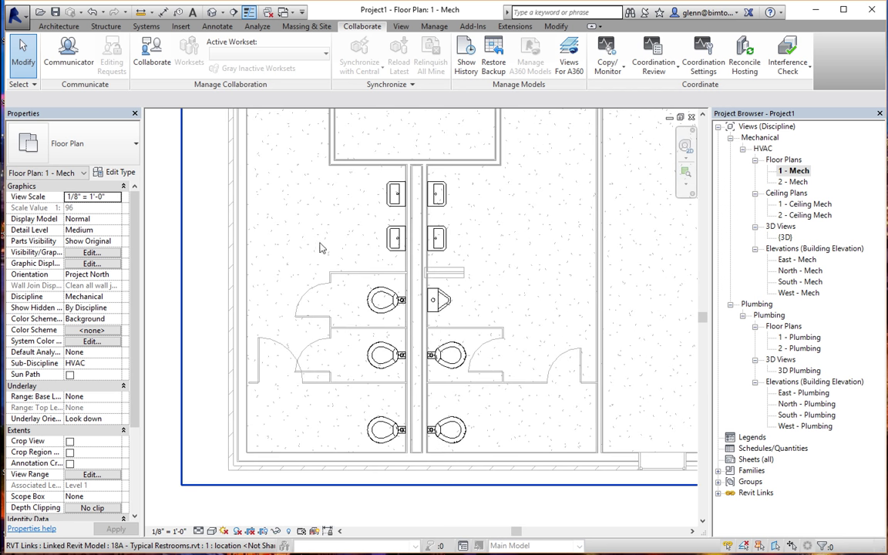
Start a Standard pipe with the Domestic Hot Water system type and a 1" diameter
click(145, 27)
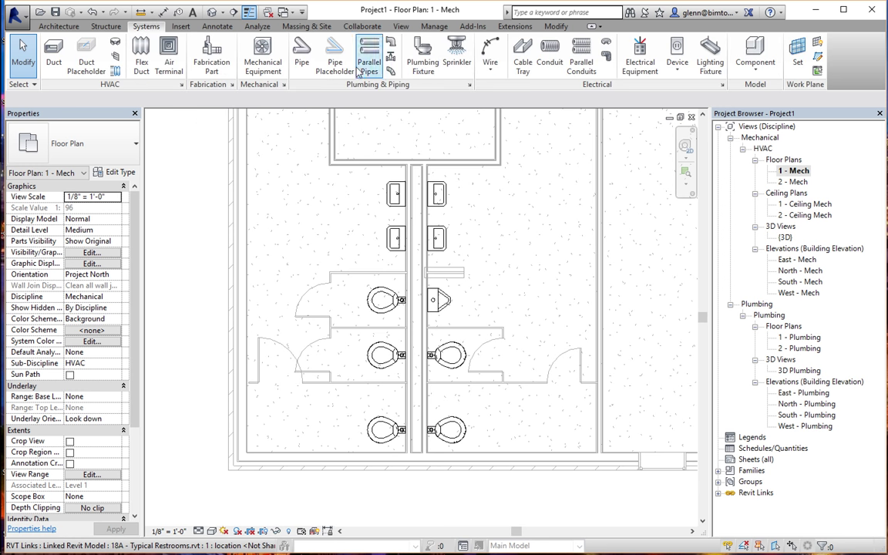
click(303, 57)
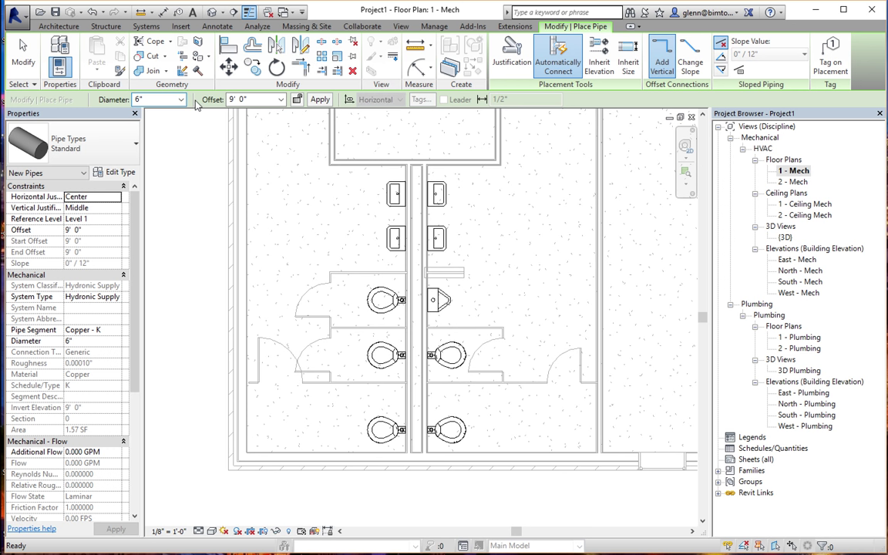
click(116, 297)
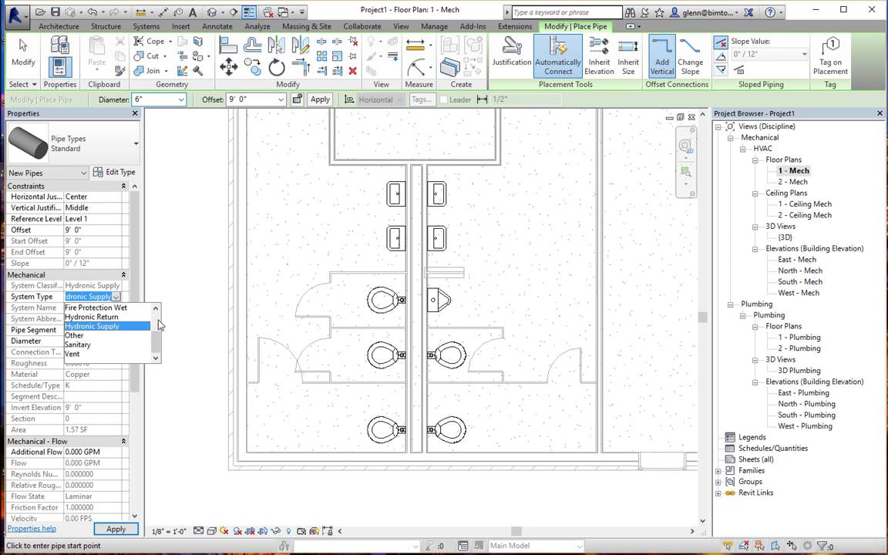
click(156, 309)
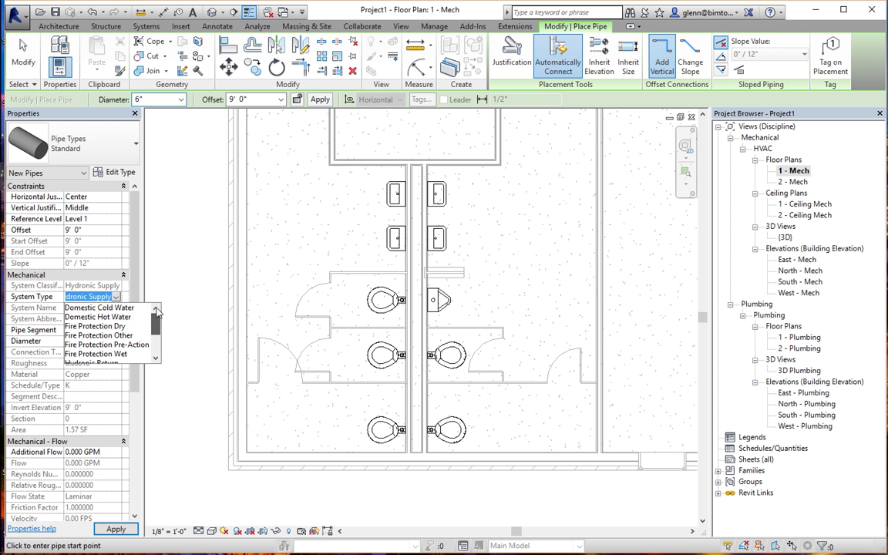
click(120, 317)
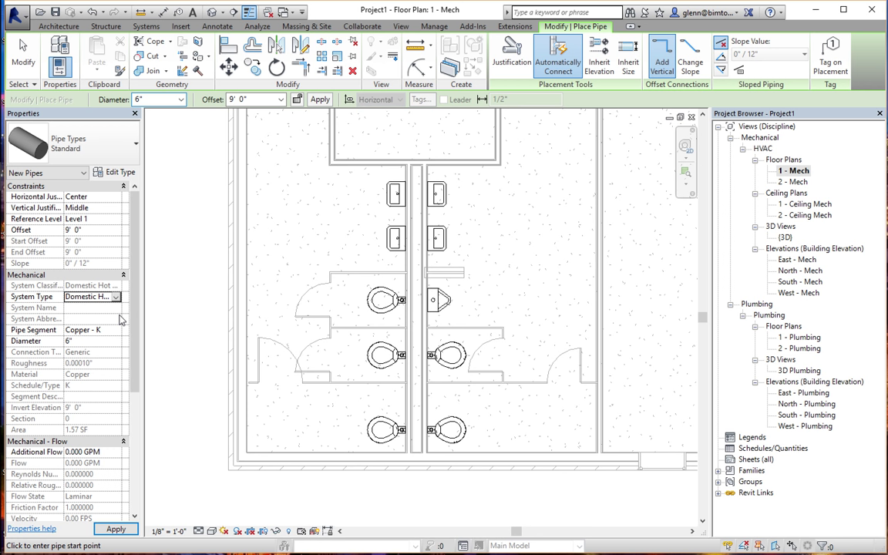
click(183, 100)
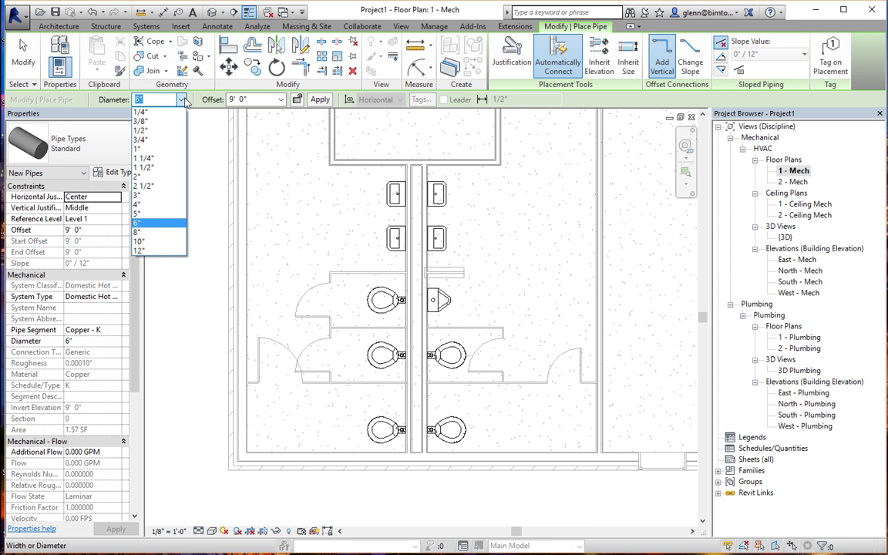
click(154, 149)
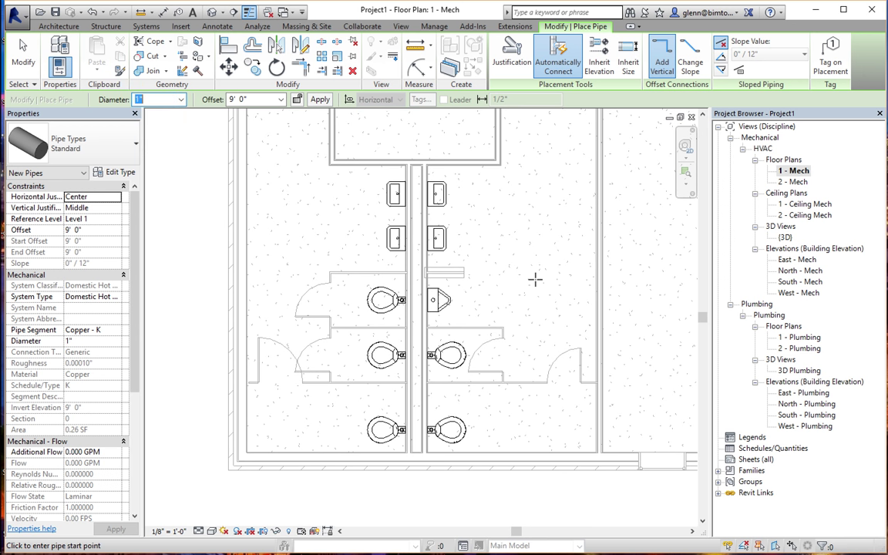
Draw the hot water pipe at a 6' 0" offset along the chase between the lavatories, extending past the chase end beyond them
key(super+a)
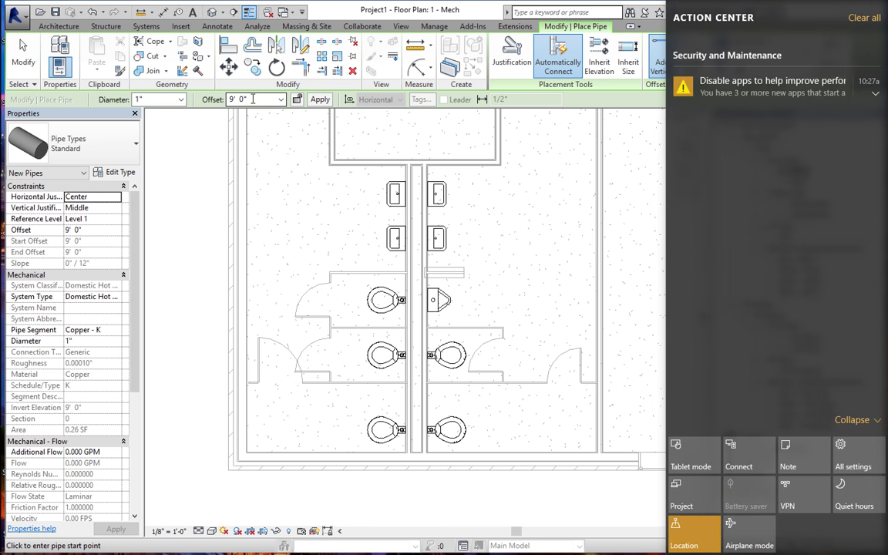
click(252, 99)
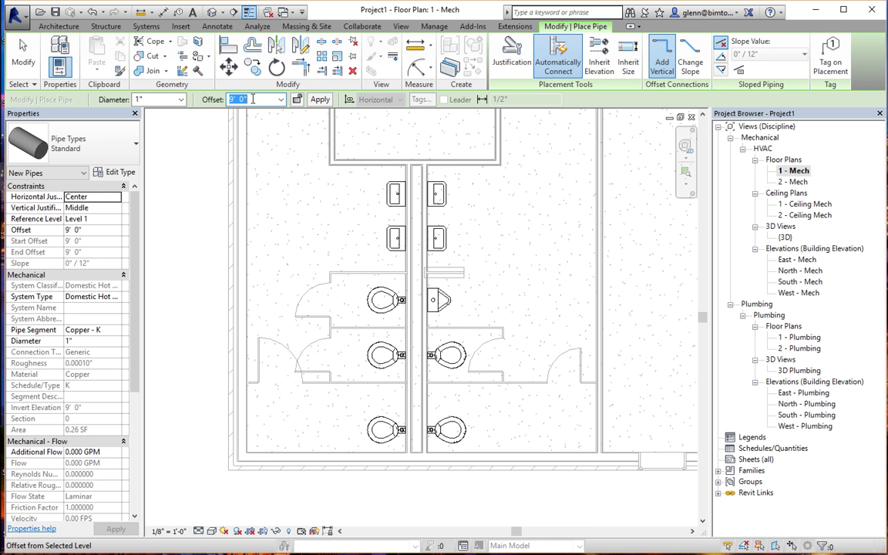
text(6)
key(Return)
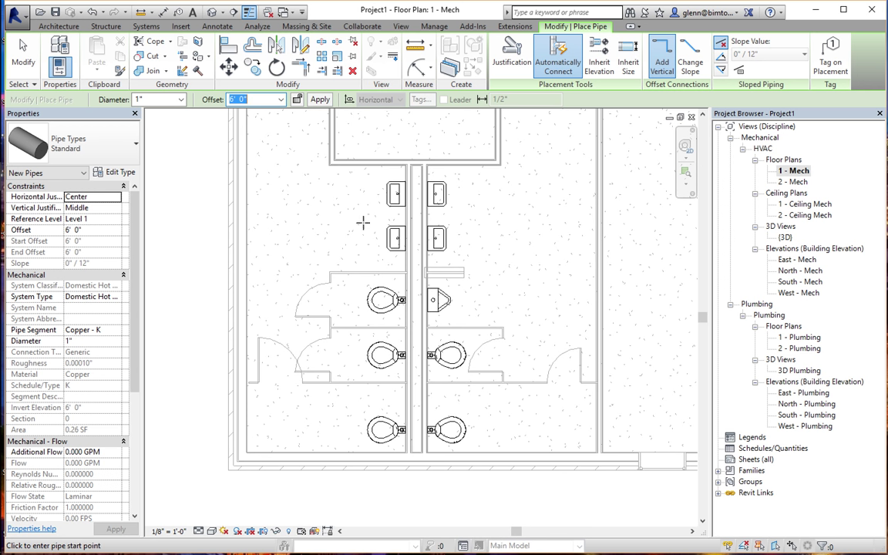
click(418, 255)
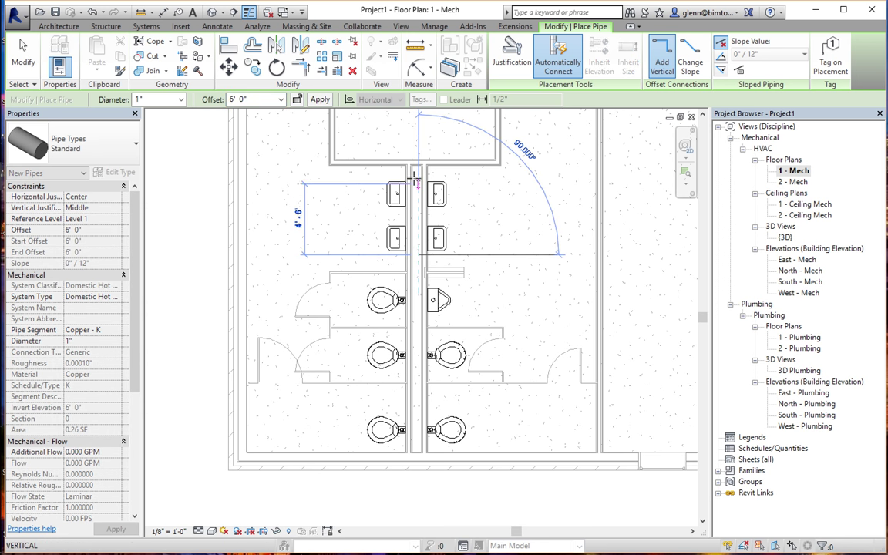
click(416, 128)
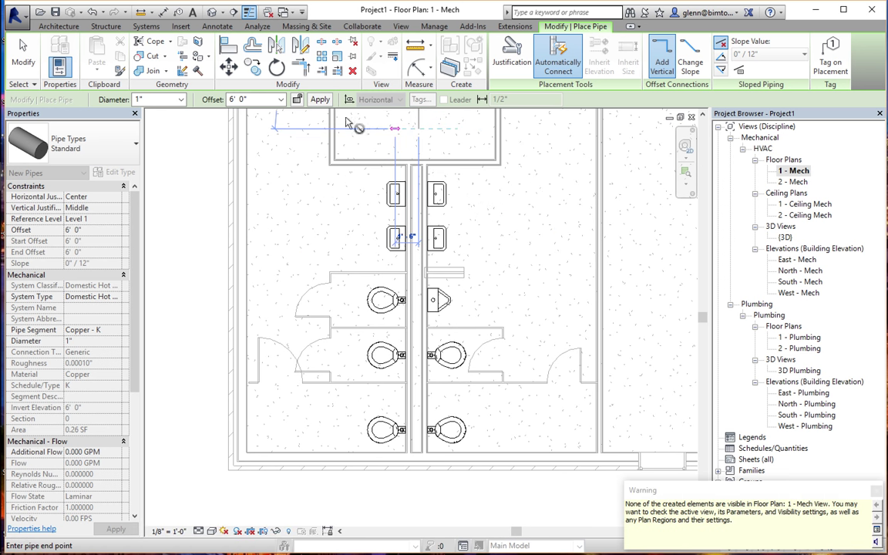
click(22, 46)
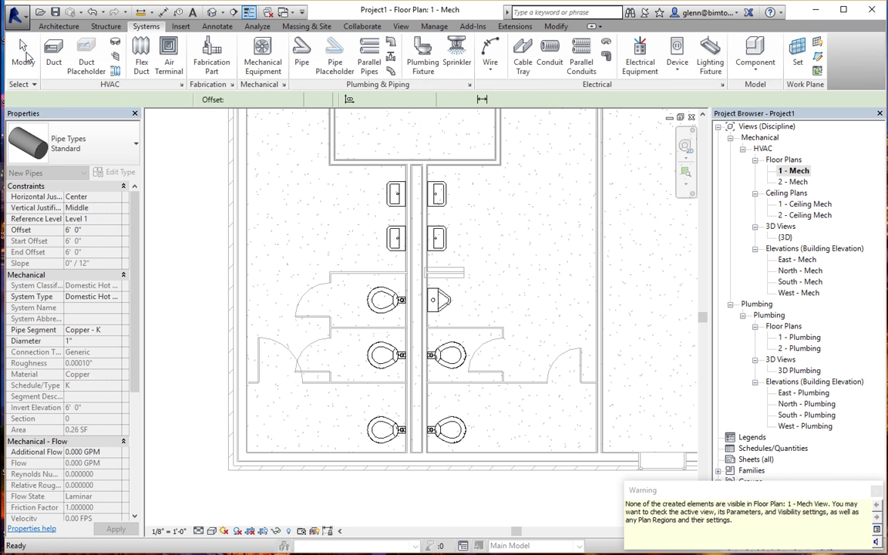
Open the default 3D view, set its detail level to Fine and zoom in on the hot water pipe above the lavatories
click(209, 13)
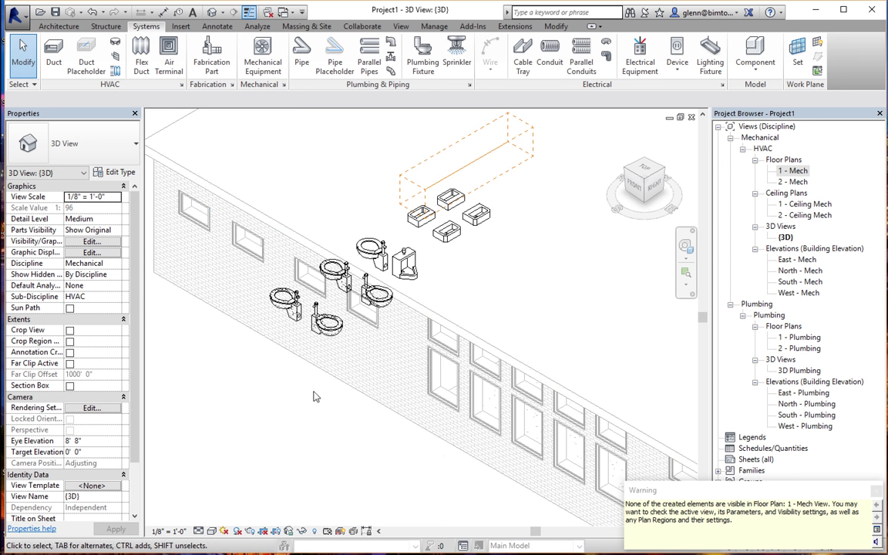
click(292, 427)
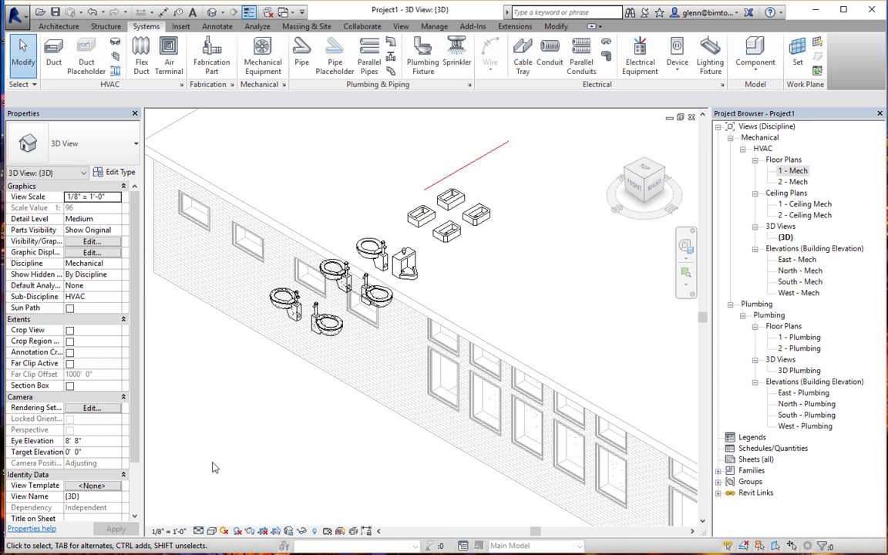
click(199, 531)
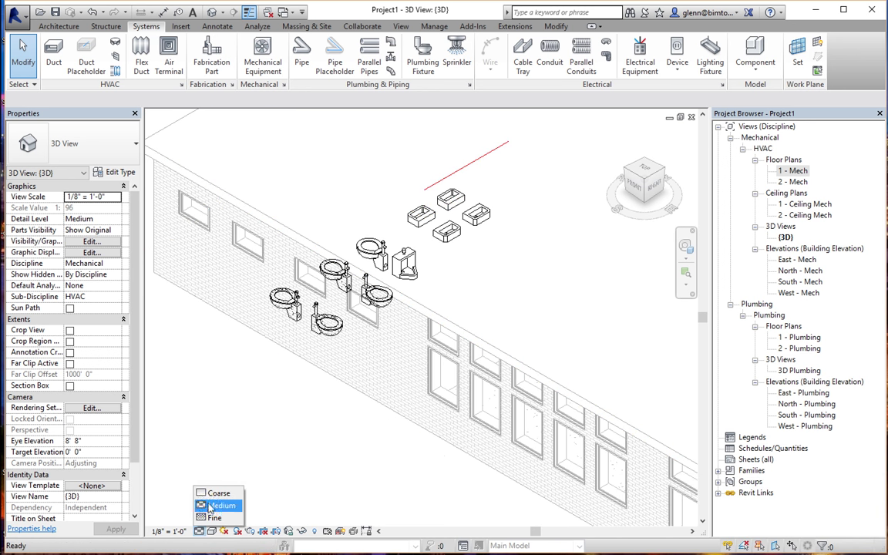
click(213, 517)
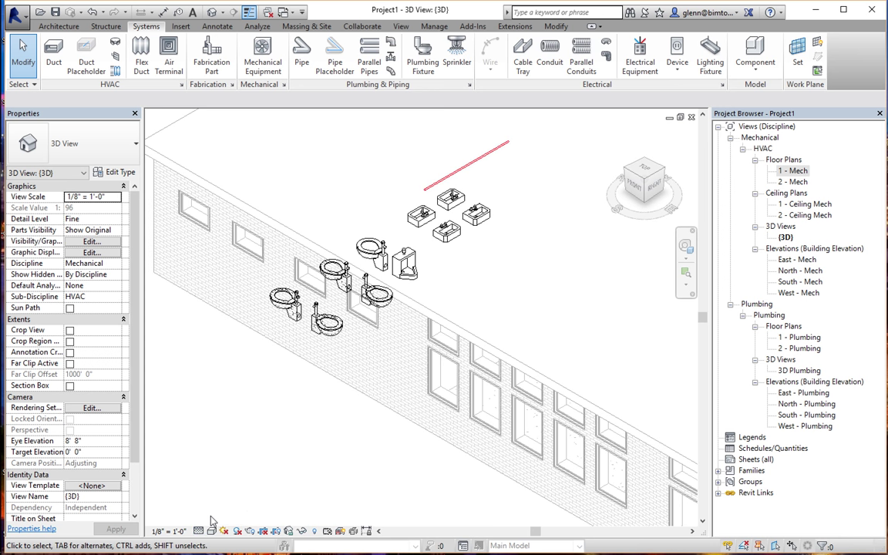
click(690, 253)
click(621, 243)
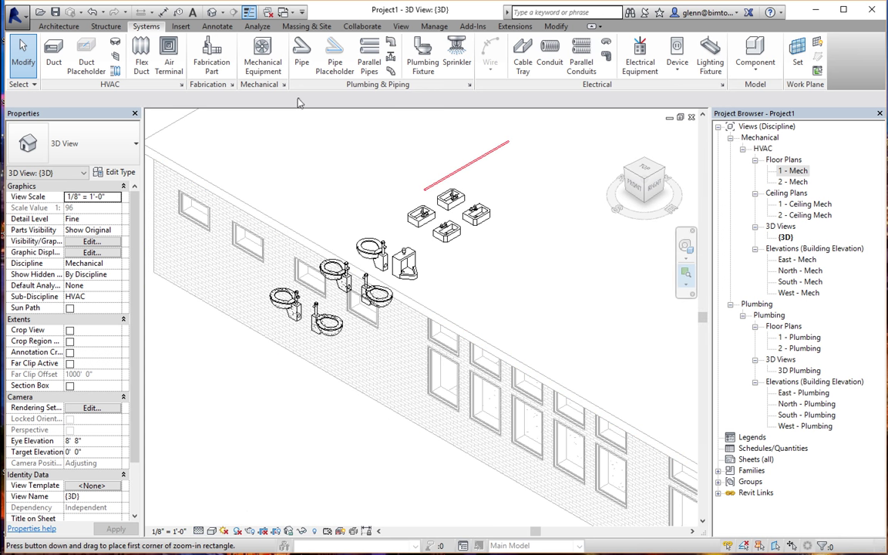
drag(326, 132, 570, 270)
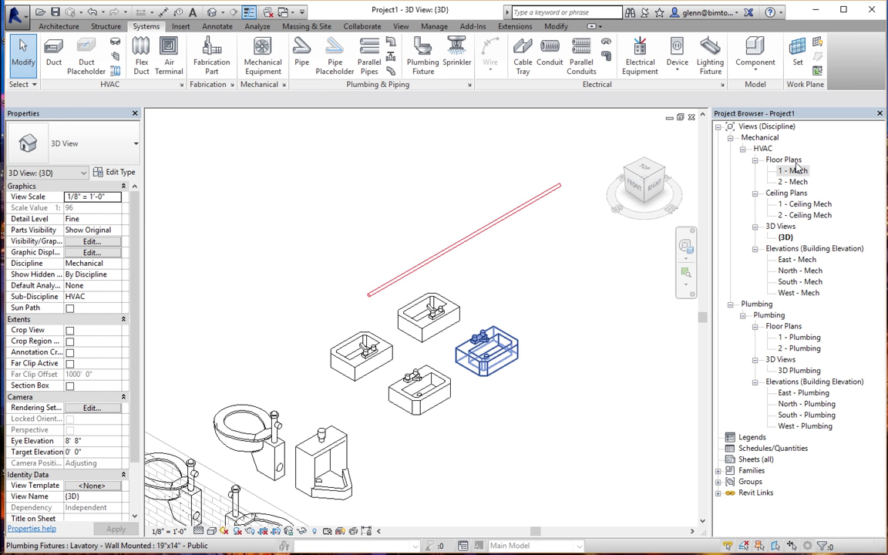
Open the 1 - Plumbing floor plan and set its detail level to Fine
double_click(799, 339)
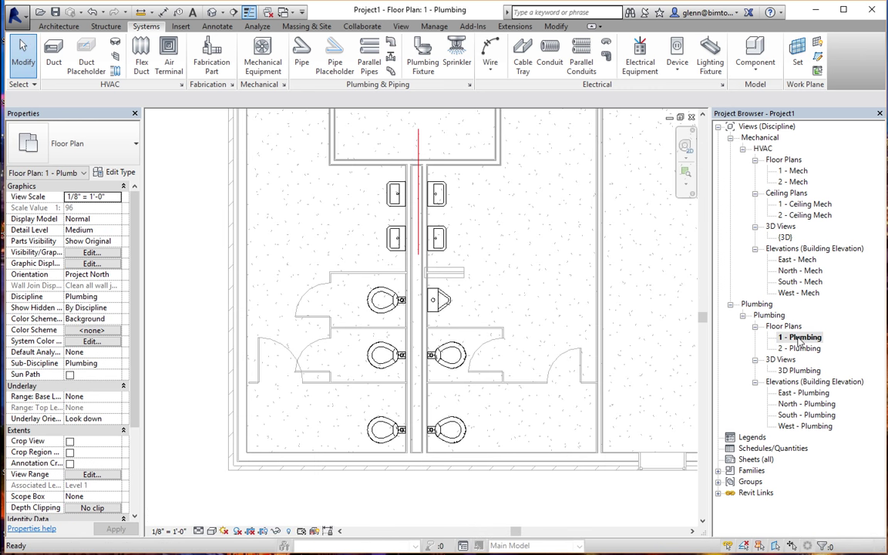
key(super+a)
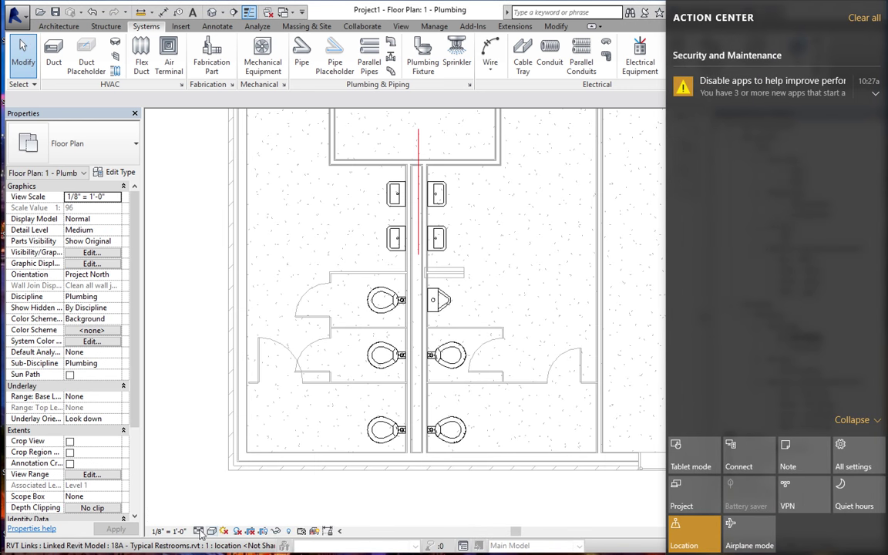
key(super+a)
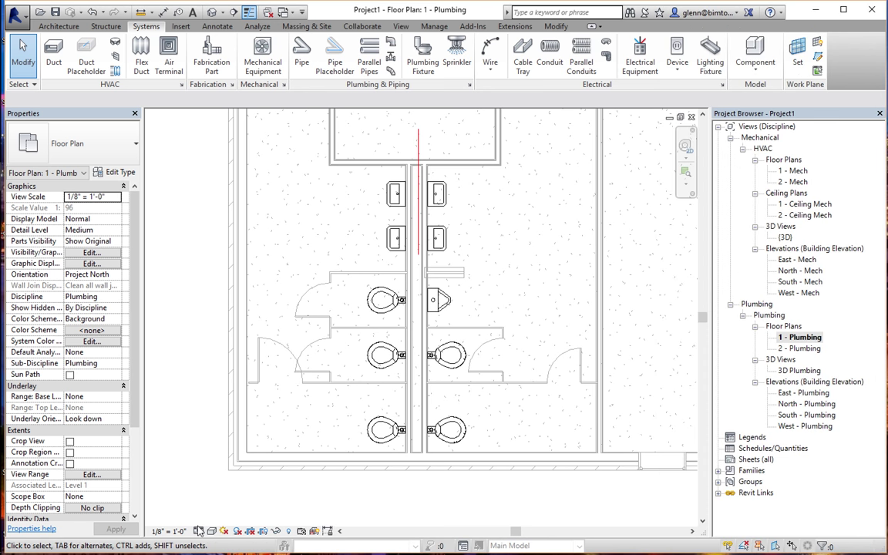
click(199, 532)
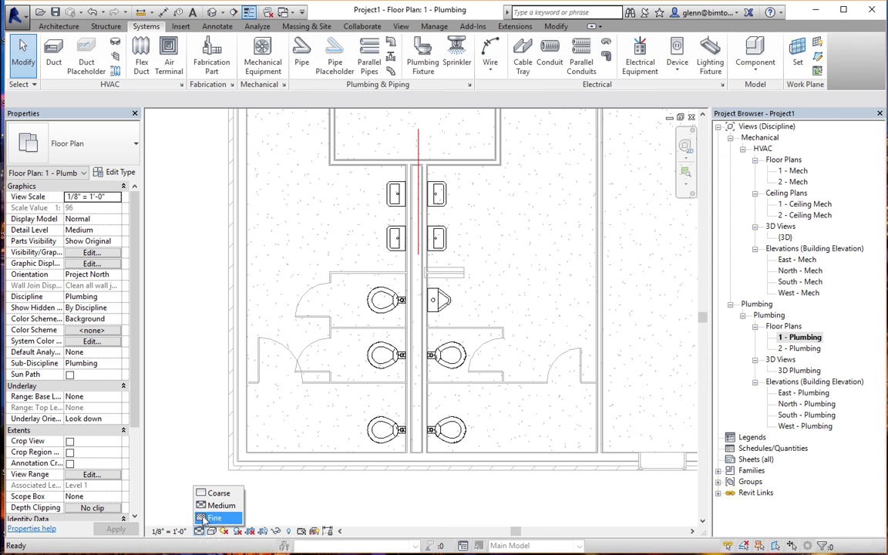
click(209, 518)
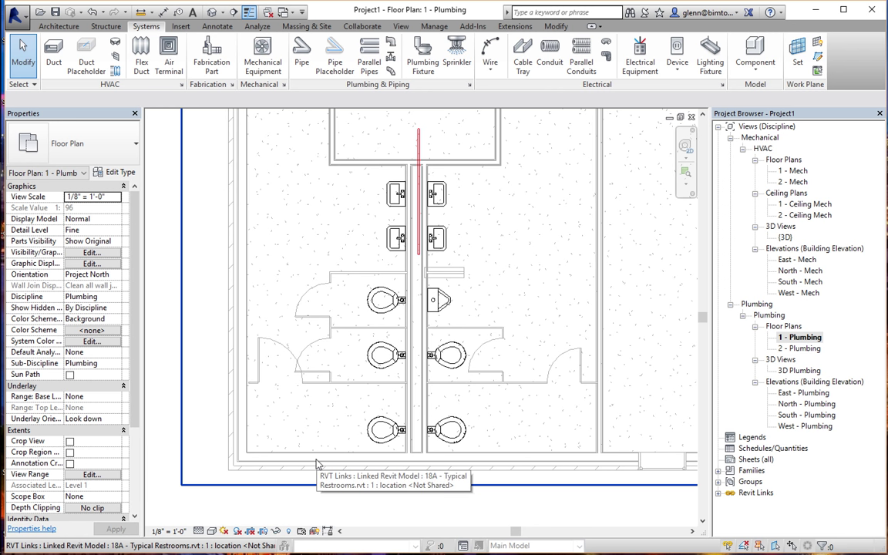
Draw a 1" Domestic Cold Water pipe about 21' 6" long at a 5' 0" offset along the whole plumbing chase
click(301, 50)
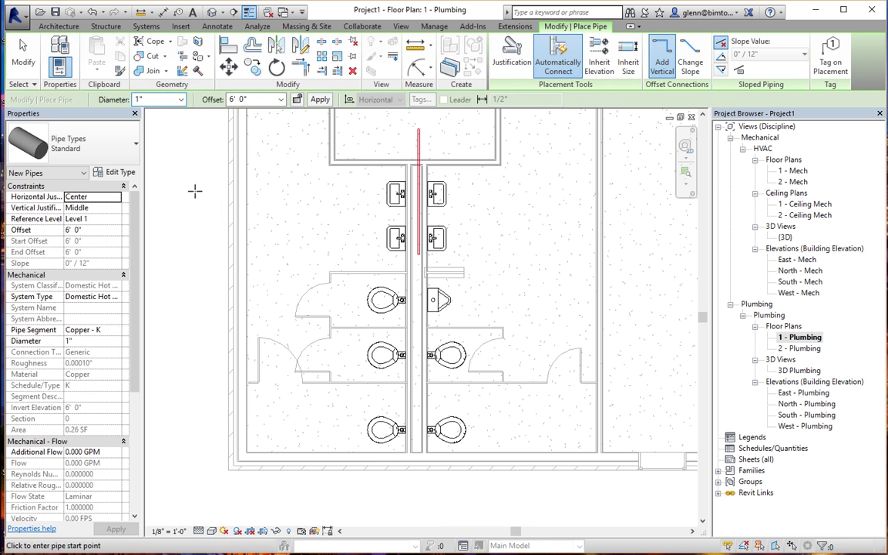
click(117, 296)
click(99, 316)
drag(255, 99, 216, 100)
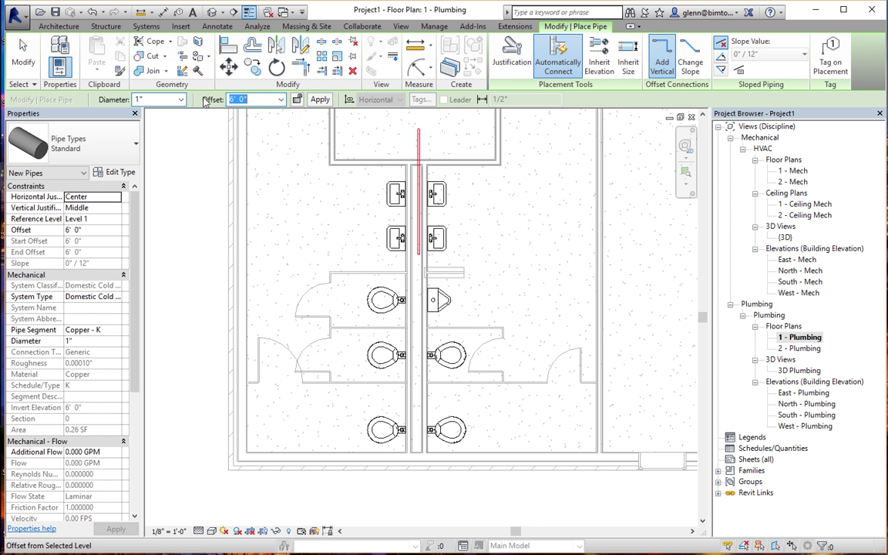
text(5)
key(Return)
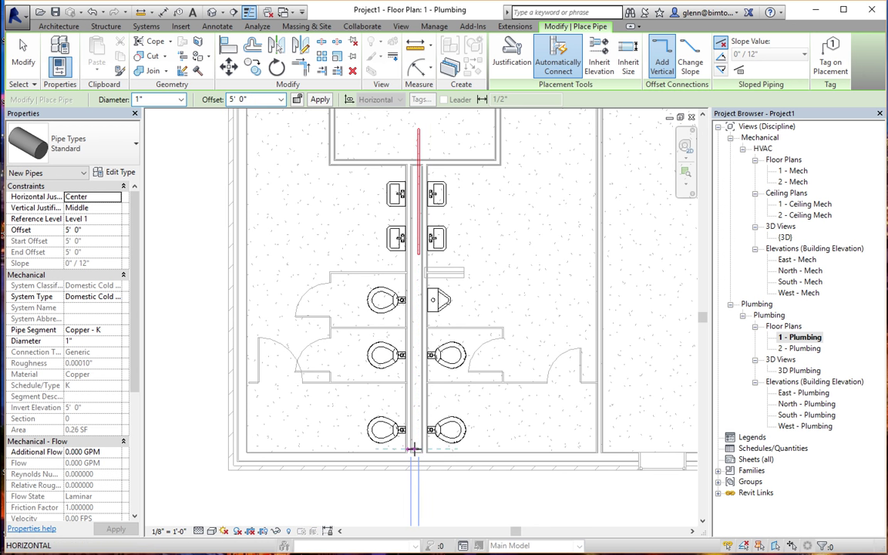
click(414, 450)
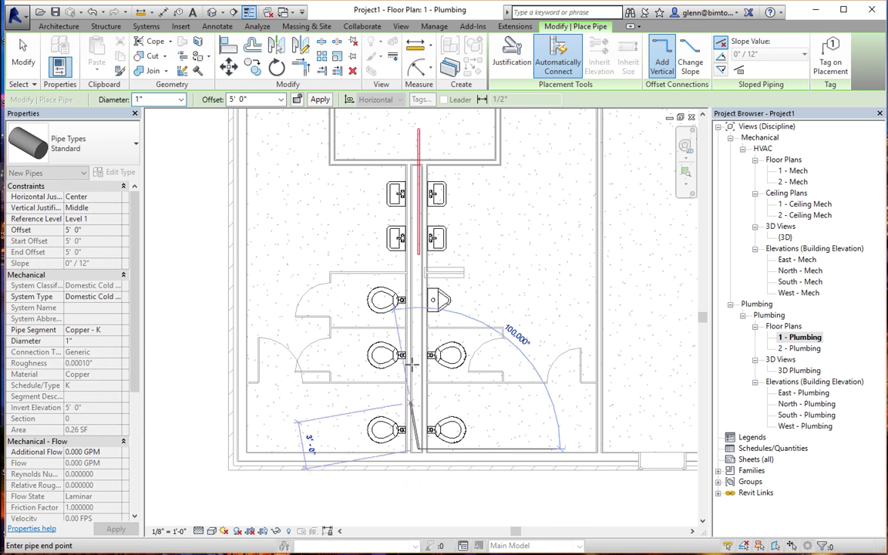
click(417, 114)
click(23, 55)
Check the cold water pipe in 3D, and in the 1 - Plumbing plan shift it off the hot water pipe, away from the urinal side
click(212, 12)
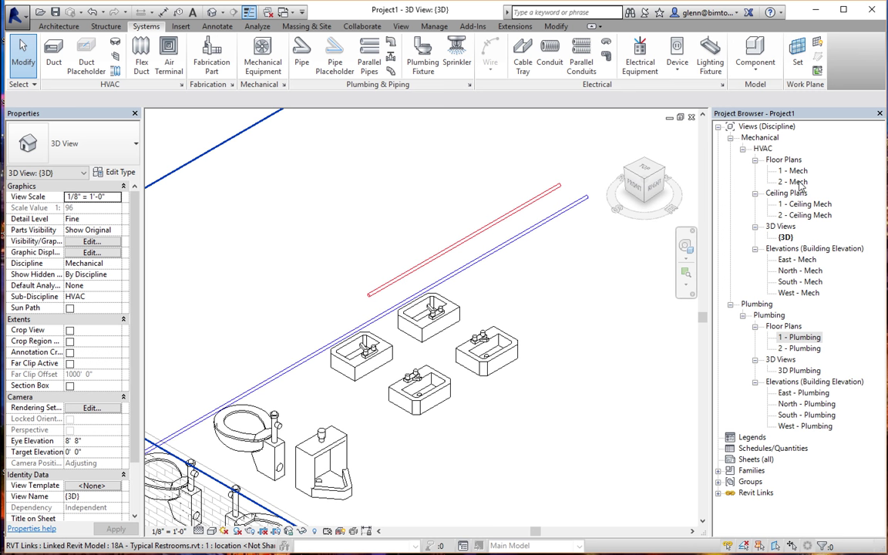
double_click(794, 338)
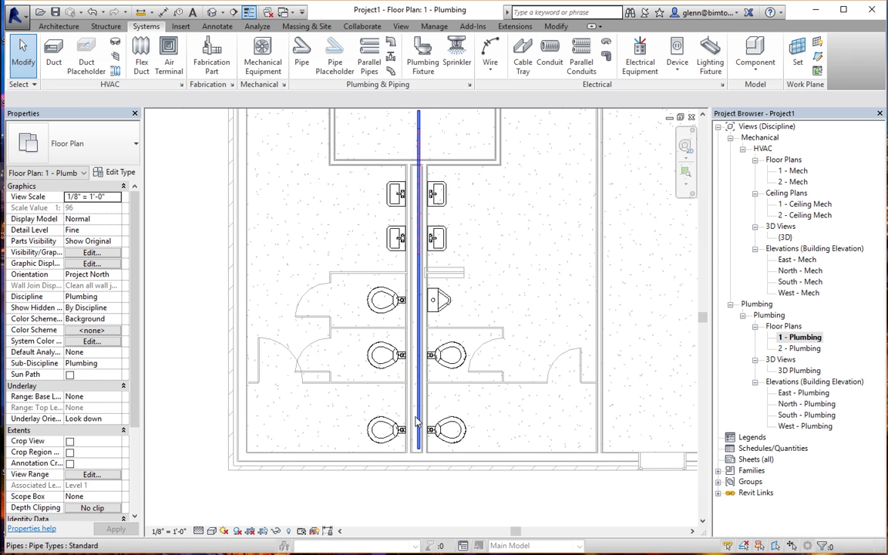
click(415, 418)
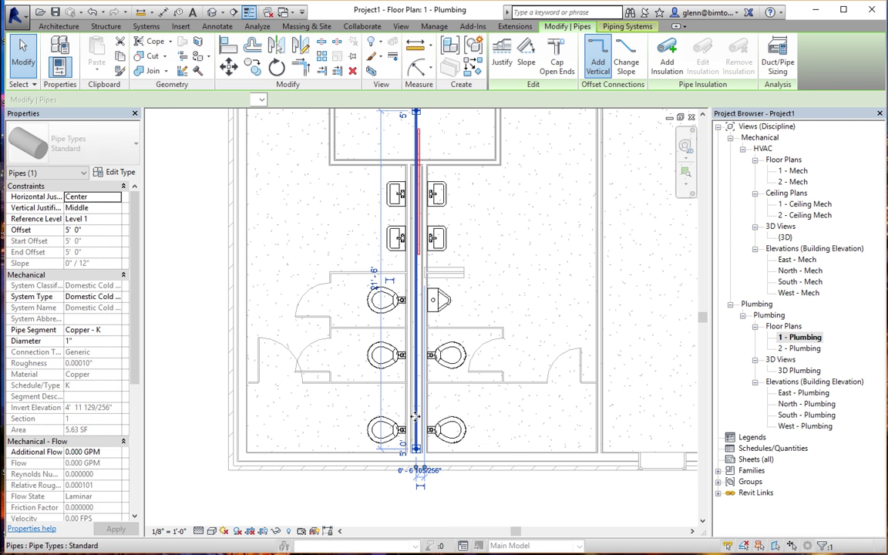
click(407, 505)
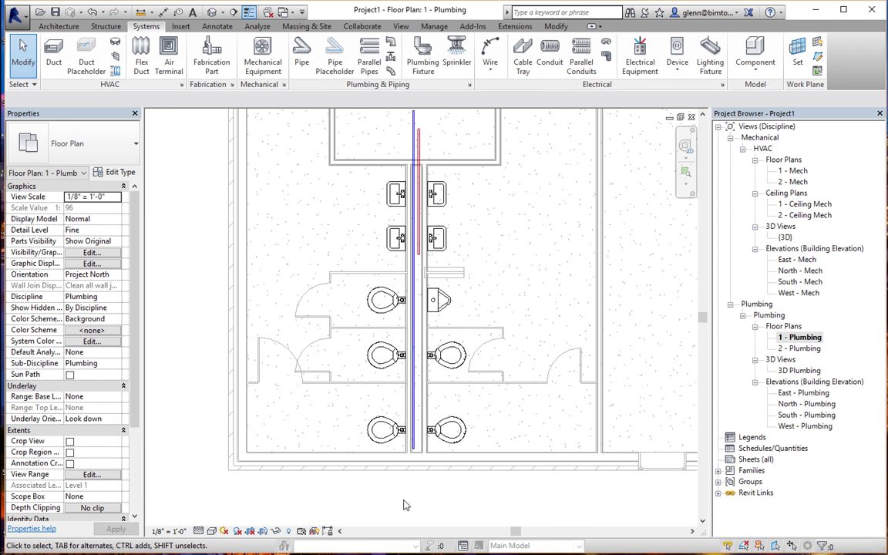
Set up a new pipe with the Sanitary system type, keeping the Copper - K segment, and a 4" diameter
click(305, 58)
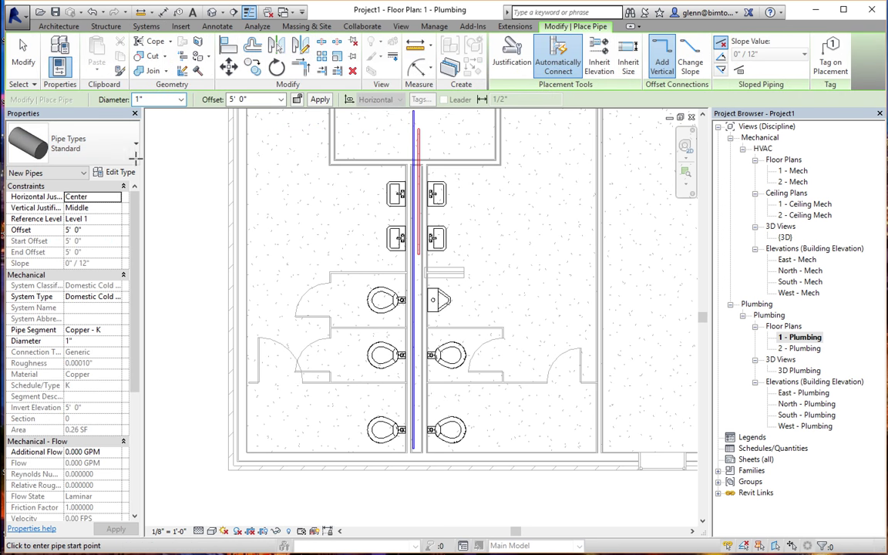
click(96, 297)
click(117, 297)
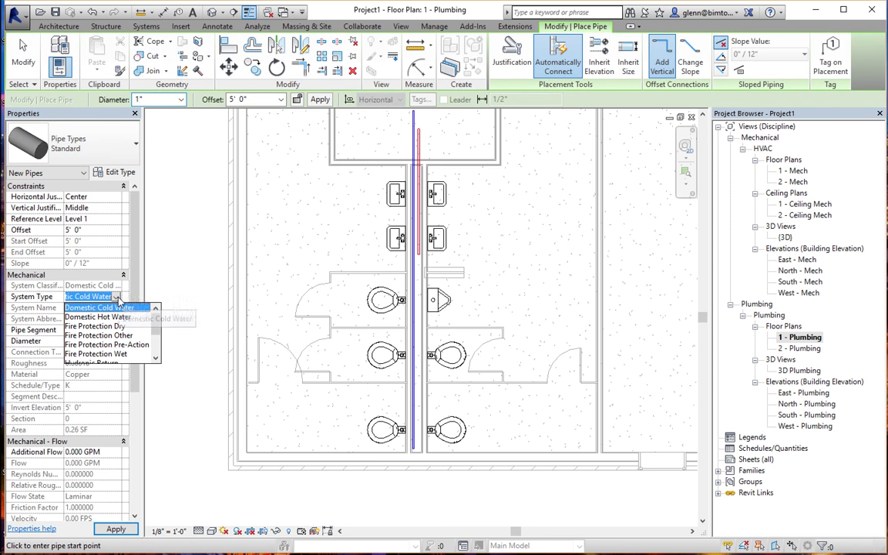
click(155, 358)
click(155, 358)
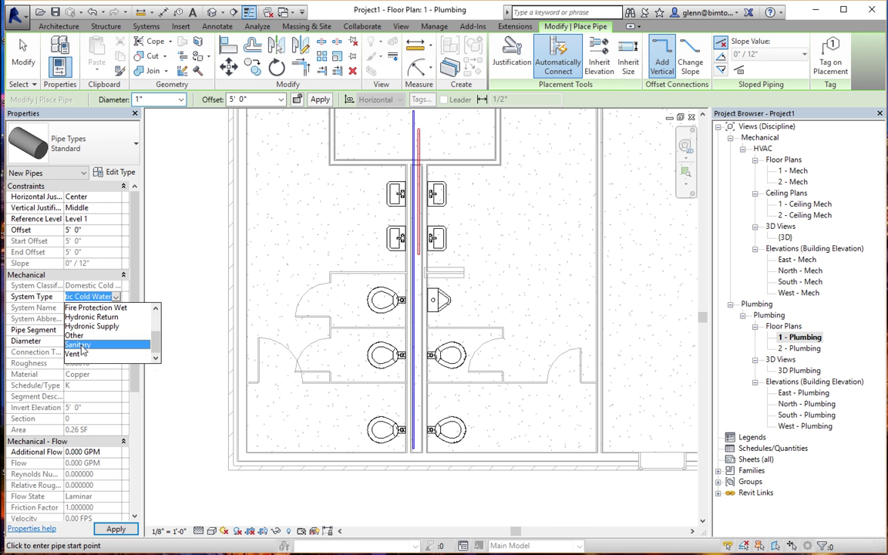
click(82, 346)
click(93, 330)
click(118, 330)
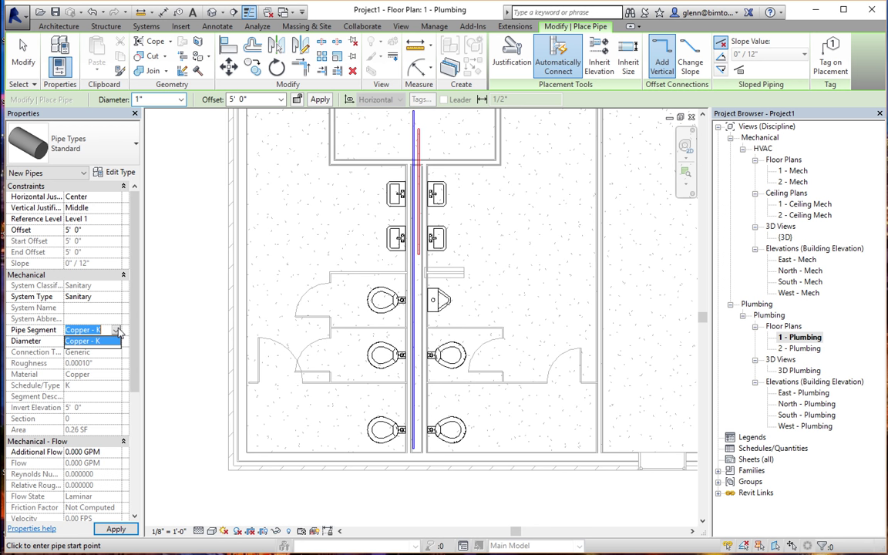
click(101, 330)
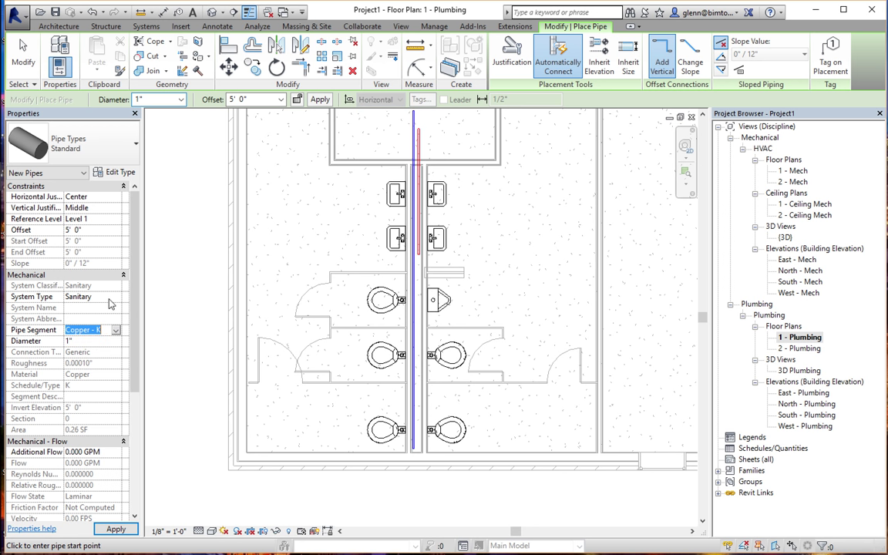
click(97, 343)
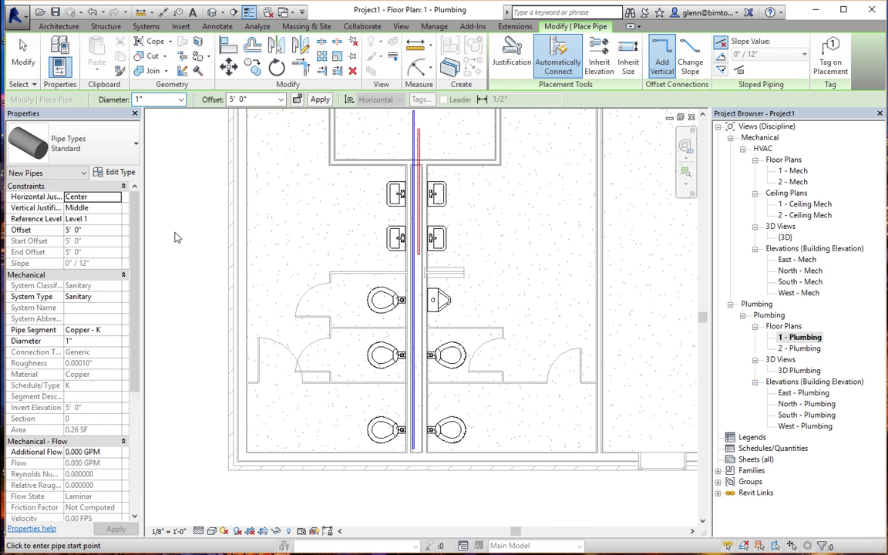
click(182, 101)
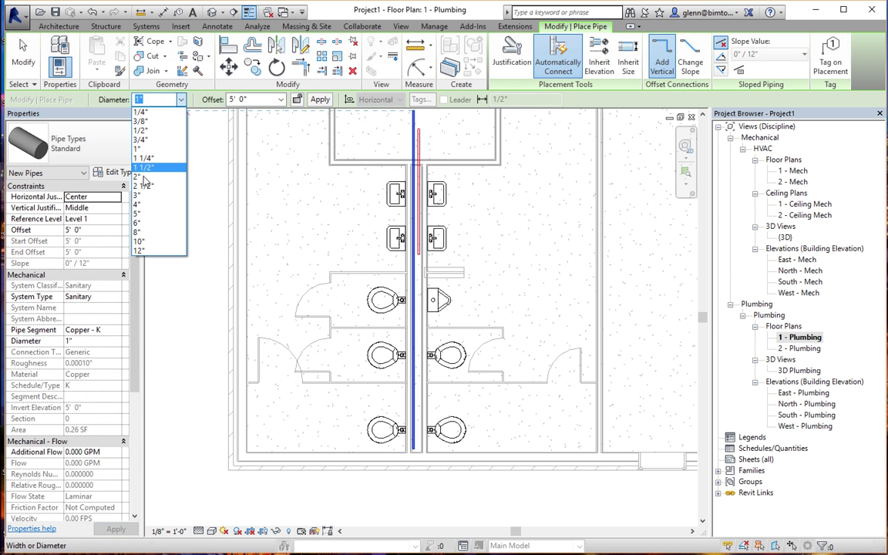
click(137, 204)
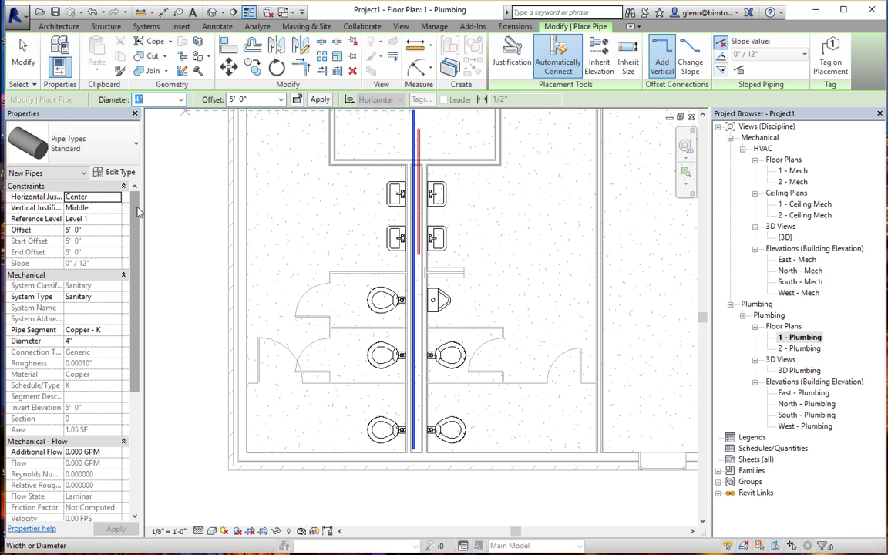
Draw the sanitary pipe along the whole chase from the exterior wall past the lavatories, at a -0' 6" offset, sloping down 1/4" / 12"
click(272, 99)
text(-)
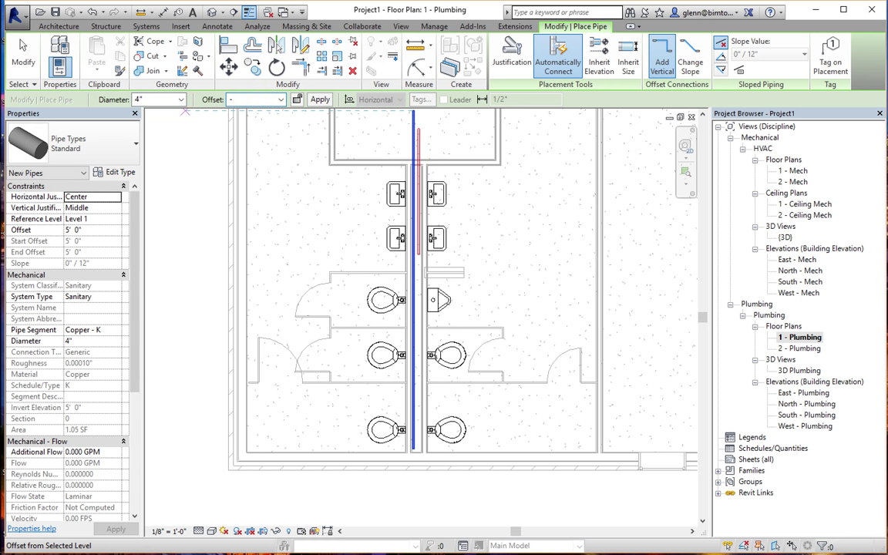
text(0' 6")
key(Return)
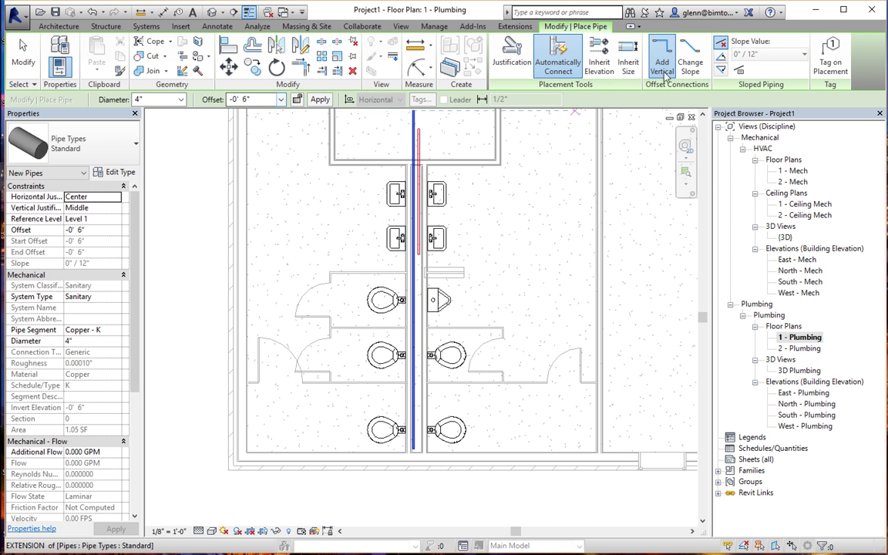
click(722, 71)
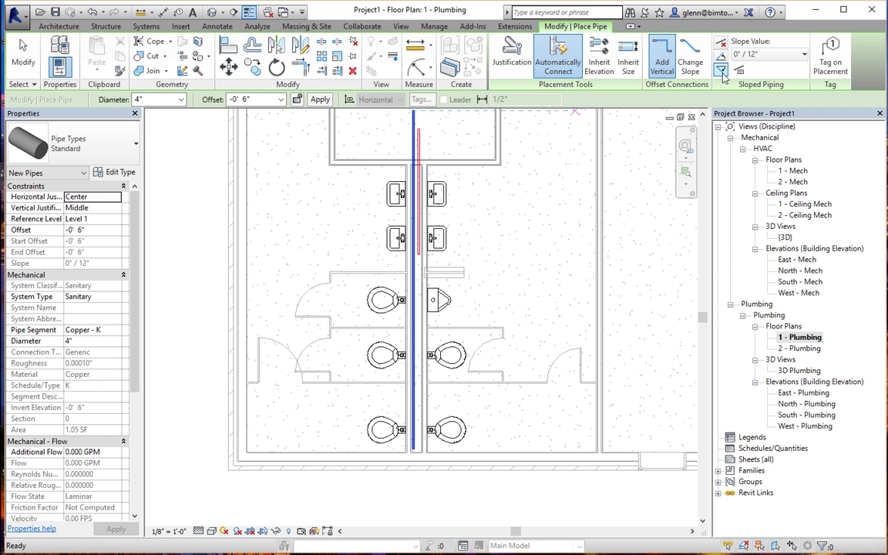
click(763, 54)
click(752, 97)
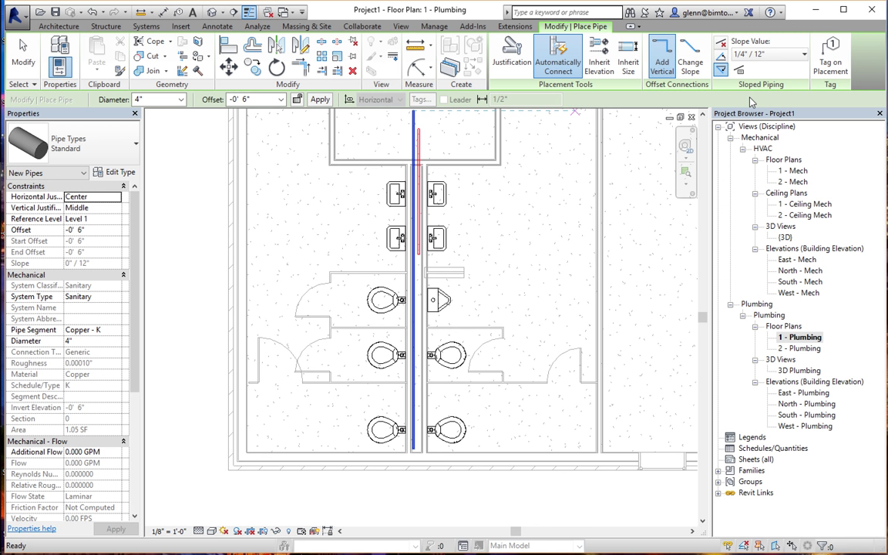
click(417, 450)
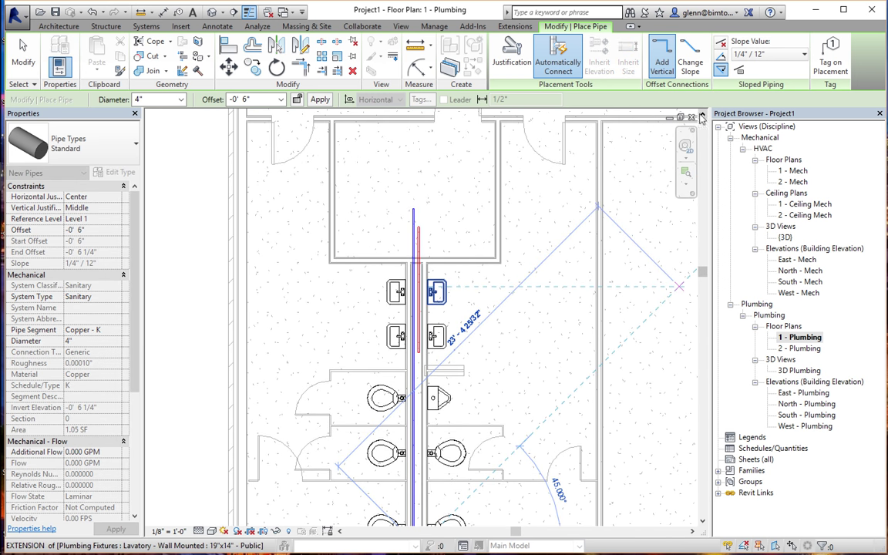
click(414, 183)
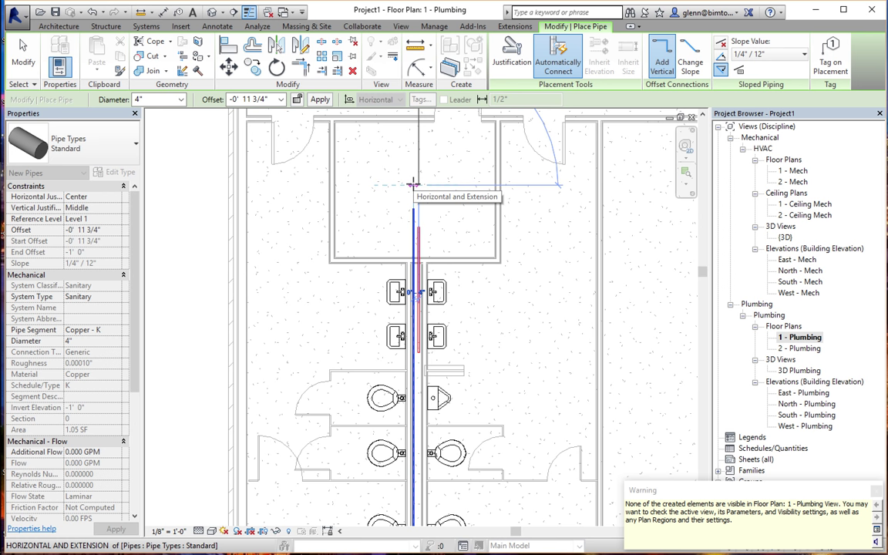
click(19, 61)
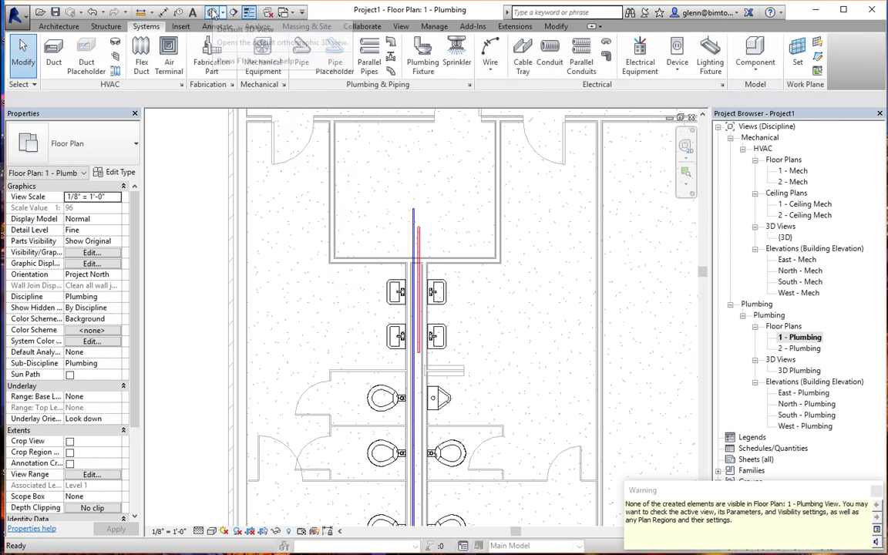
Check the sanitary pipe in the default 3D view and in the 3D Plumbing view, zooming in on the restroom fixtures
click(212, 12)
click(393, 224)
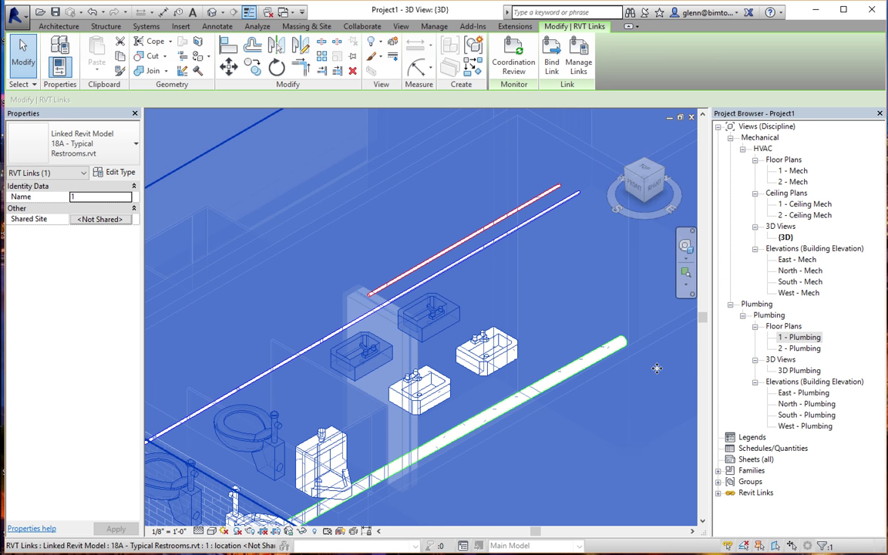
double_click(794, 371)
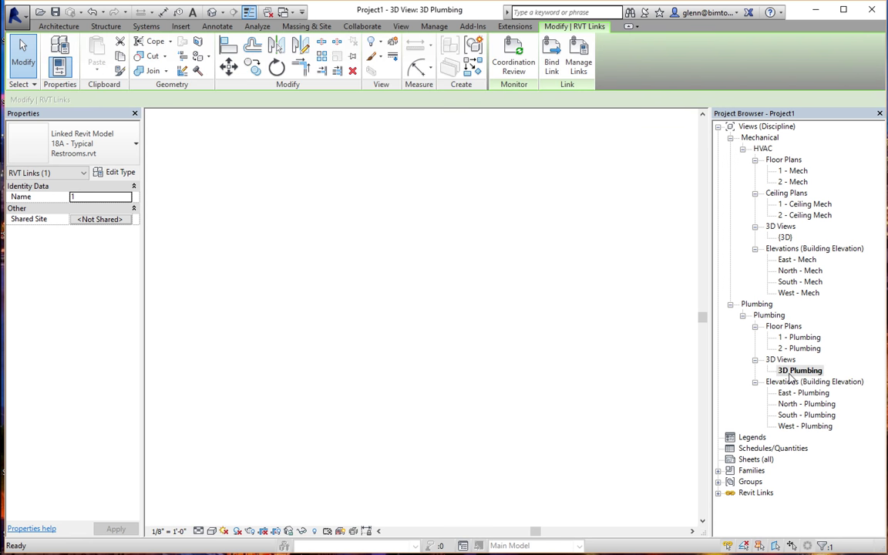
click(642, 437)
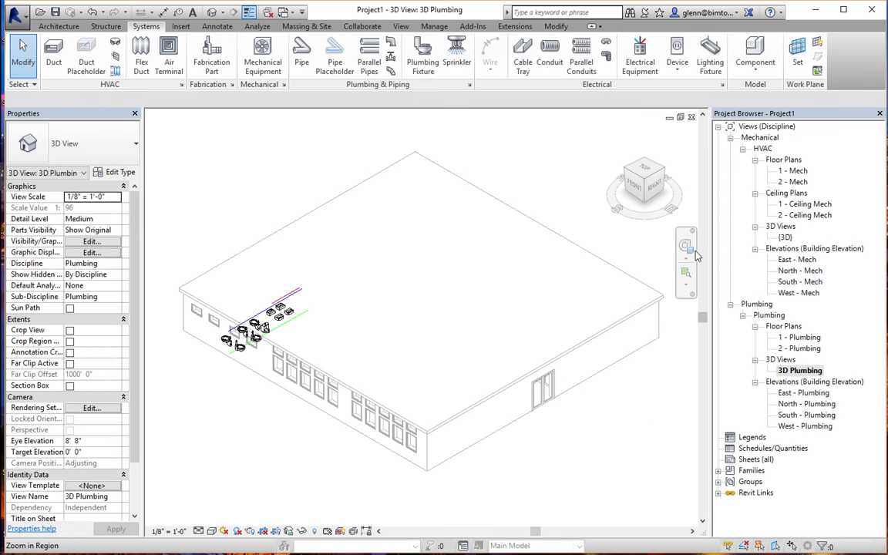
click(685, 271)
drag(199, 231, 352, 341)
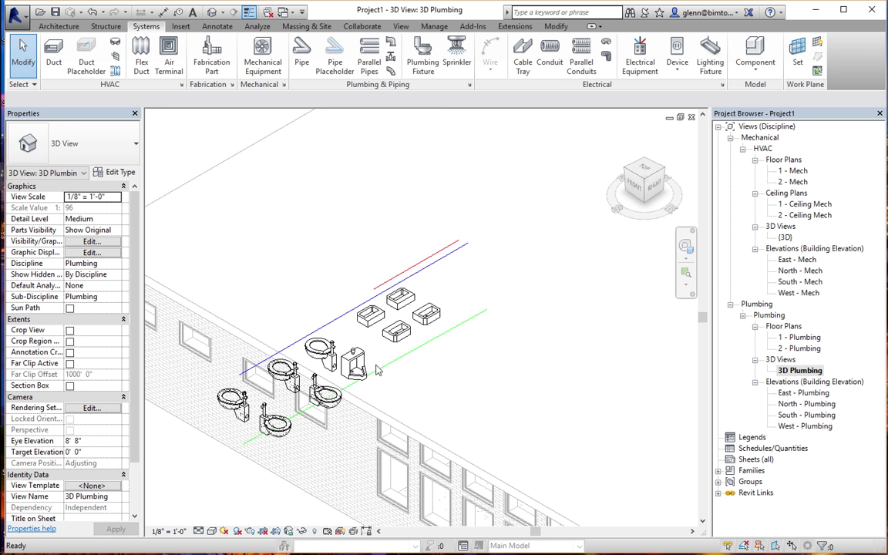
Set the 3D Plumbing view's detail level to Fine
click(212, 531)
click(172, 497)
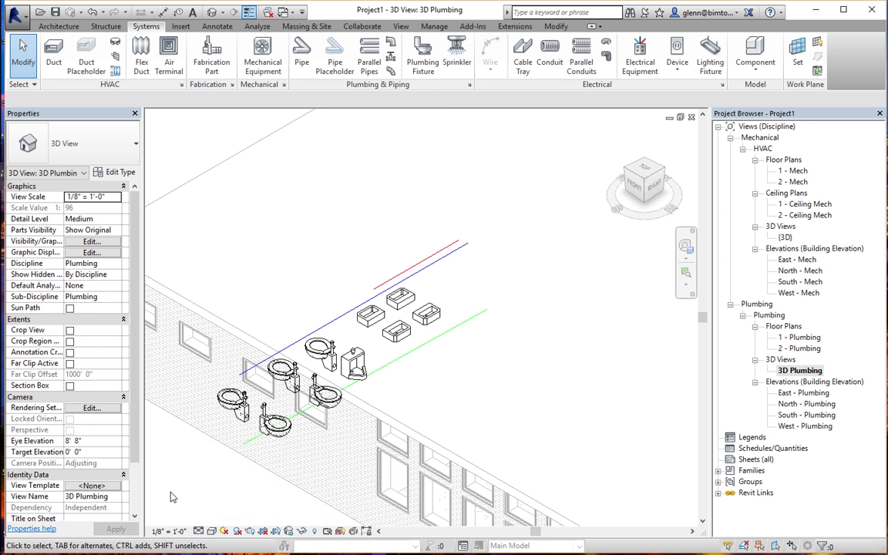
click(198, 531)
click(201, 438)
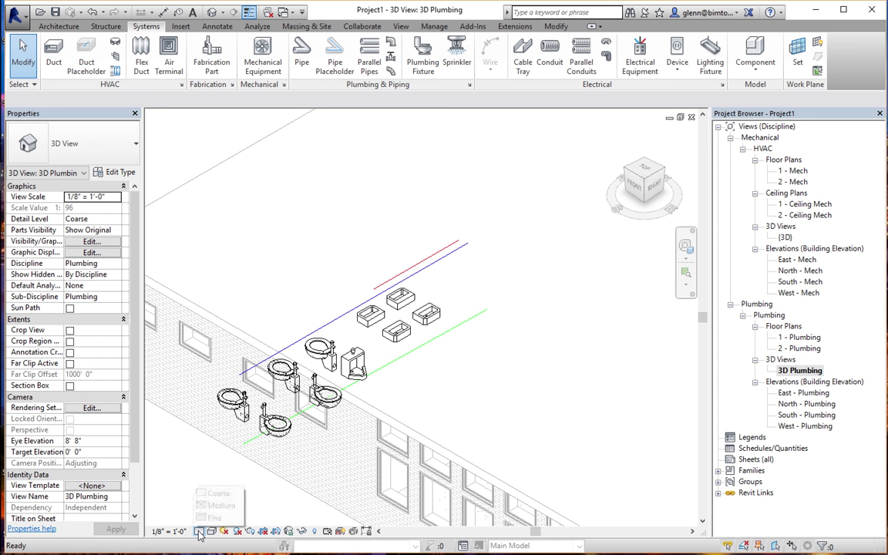
click(198, 531)
click(203, 521)
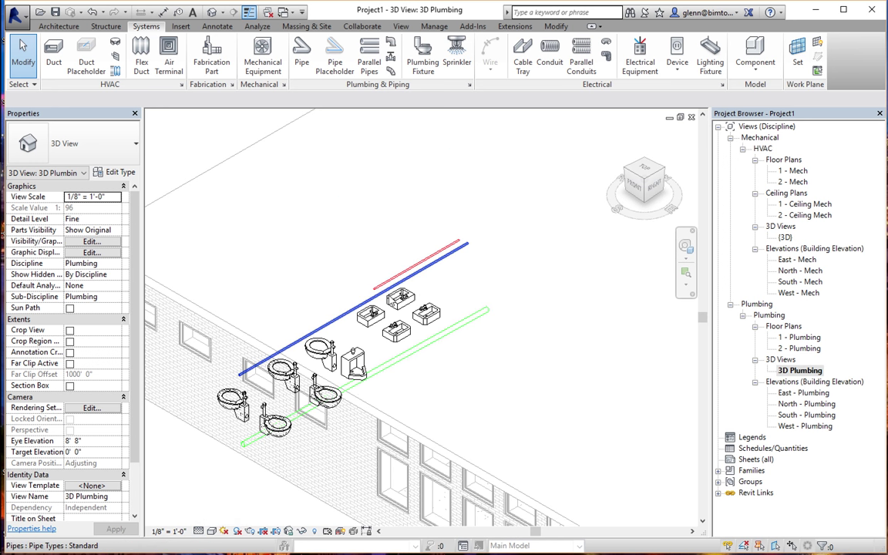
click(281, 164)
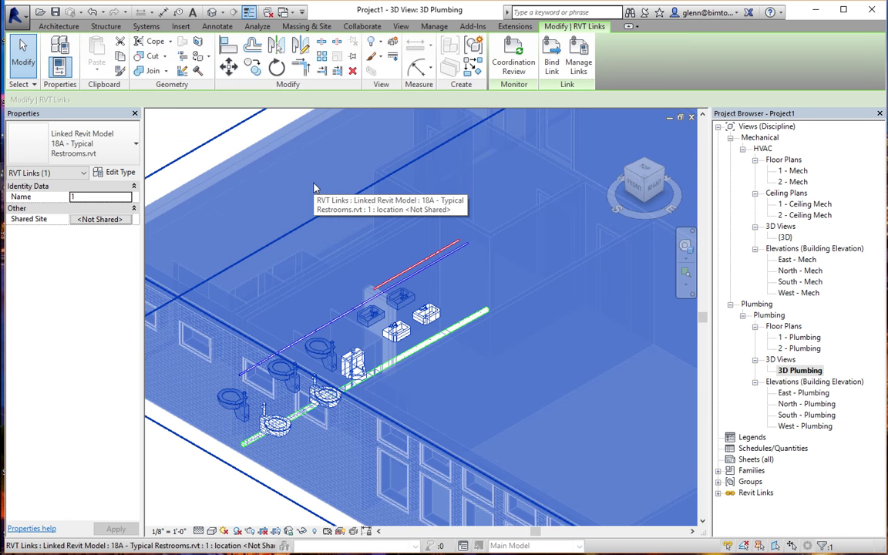
click(203, 129)
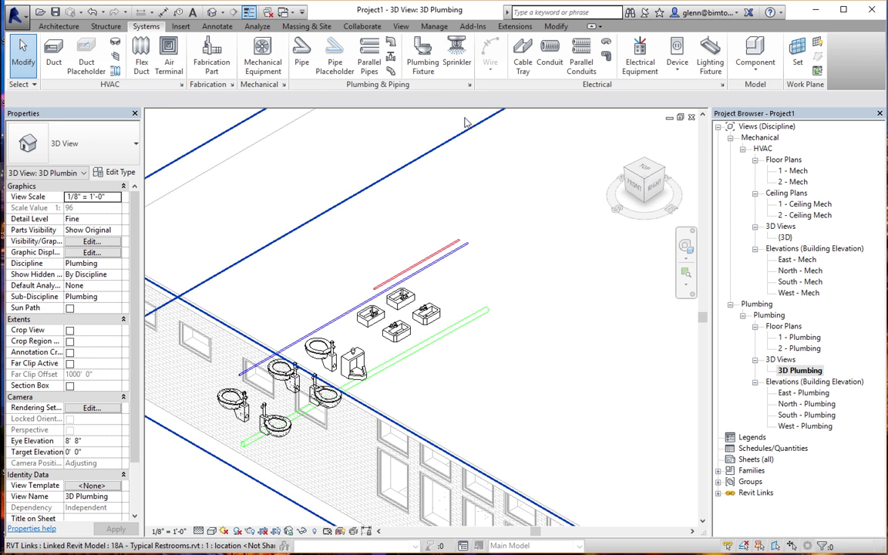
In the 1 - Plumbing plan, create a building section on the urinal side, running along the chase and looking toward it
double_click(797, 337)
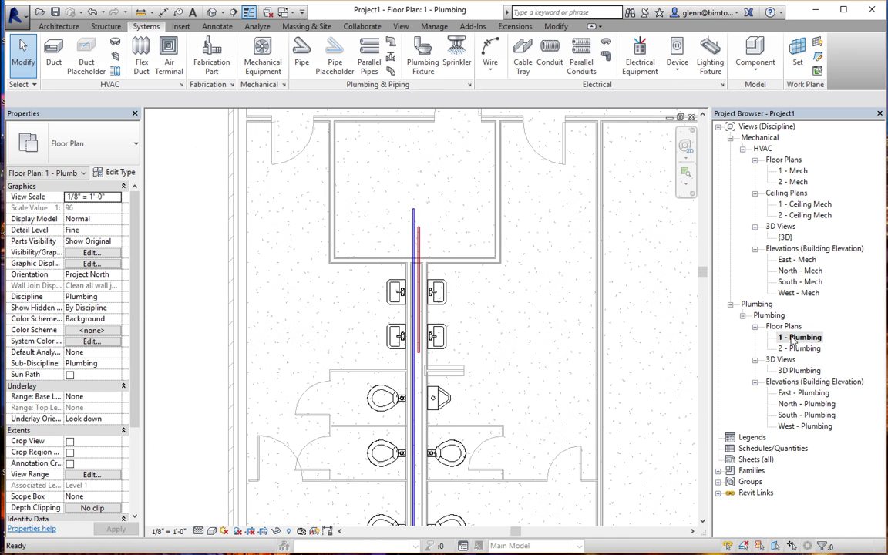
key(z)
key(f)
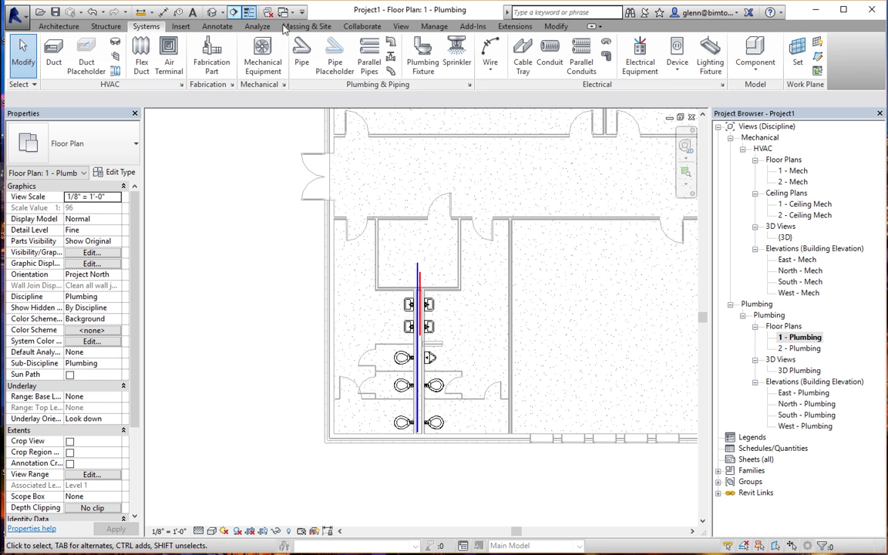
click(401, 26)
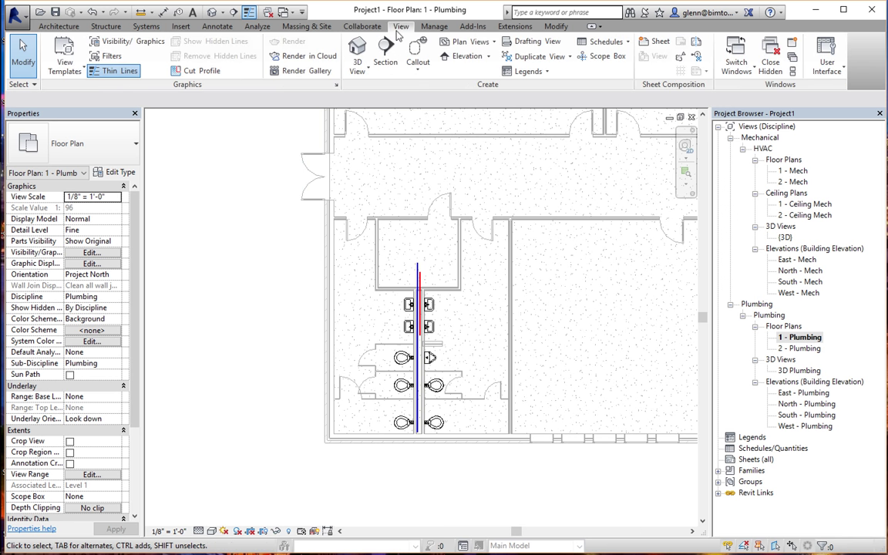
click(397, 68)
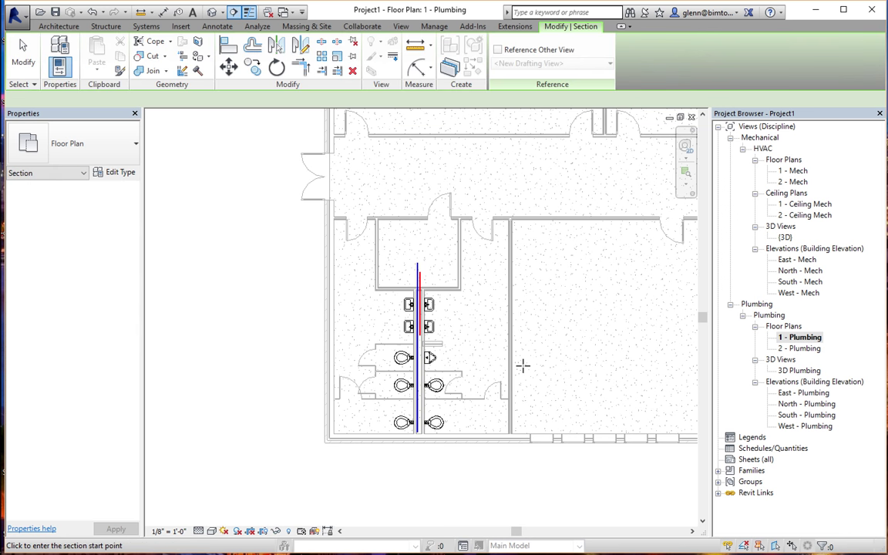
click(445, 468)
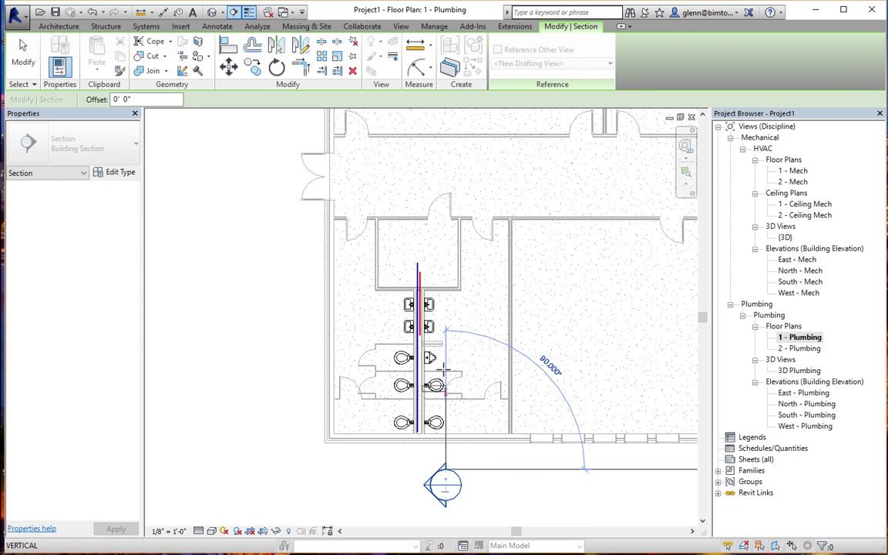
click(443, 184)
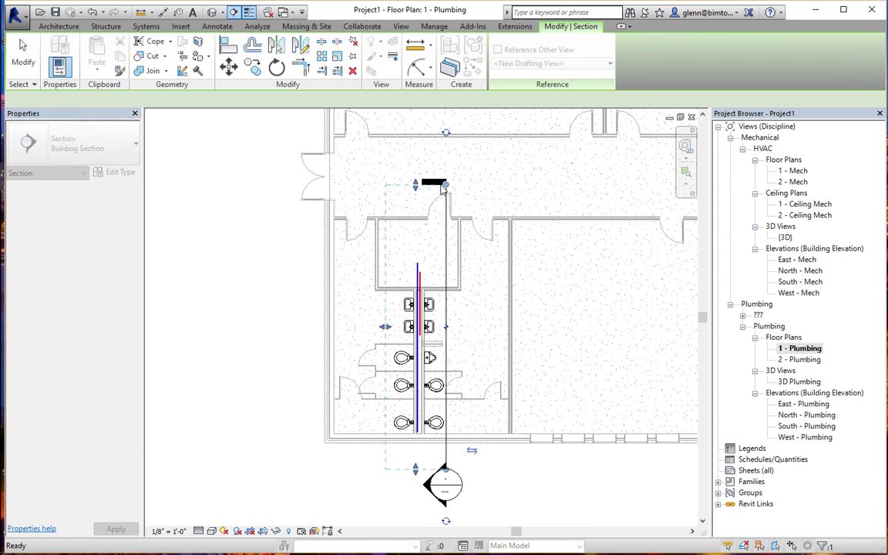
click(270, 156)
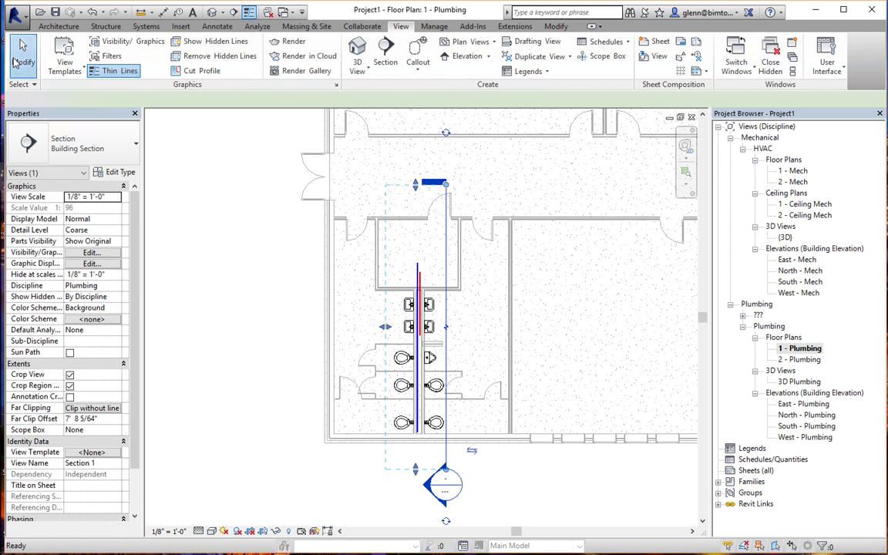
Open the new section view, set its detail level to Fine and zoom in on the pipes around the lavatories
double_click(427, 483)
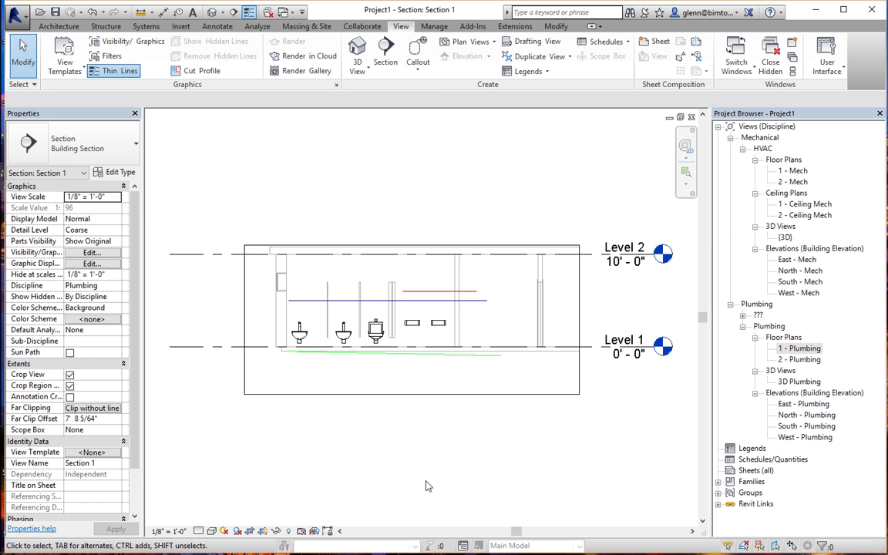
click(198, 532)
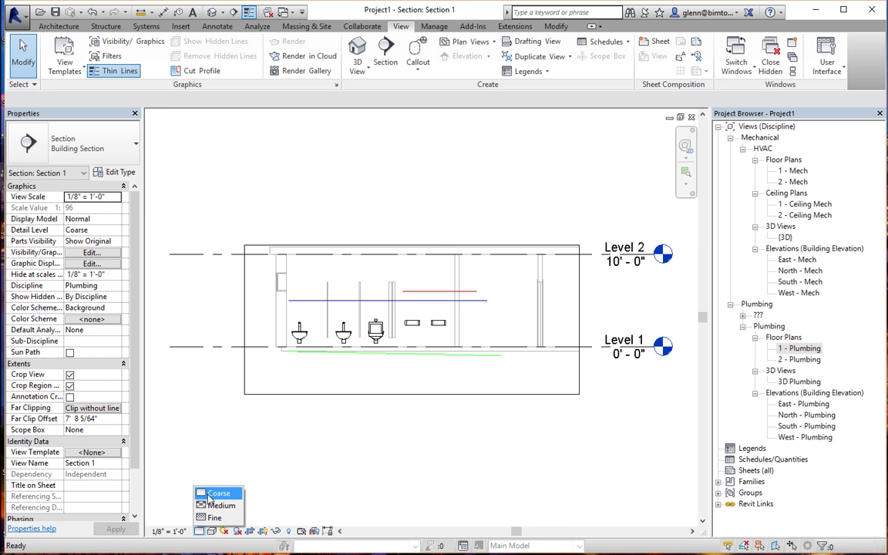
click(210, 517)
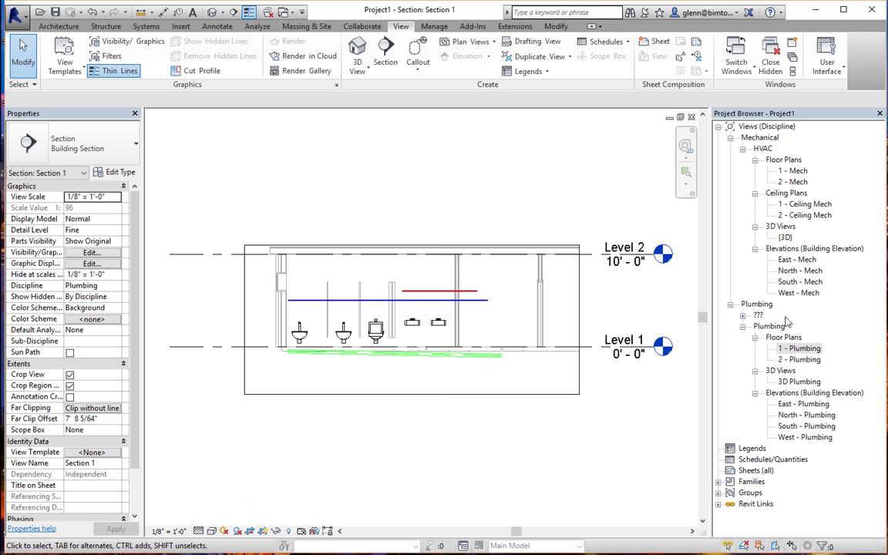
click(686, 171)
drag(426, 245, 521, 386)
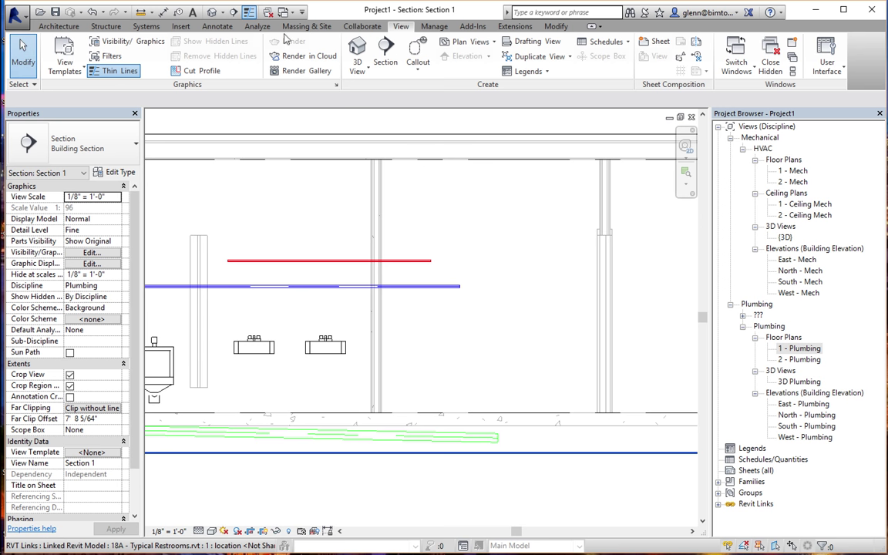
Prepare a new pipe with the Domestic Cold Water system type and a 1 1/2" diameter
click(144, 27)
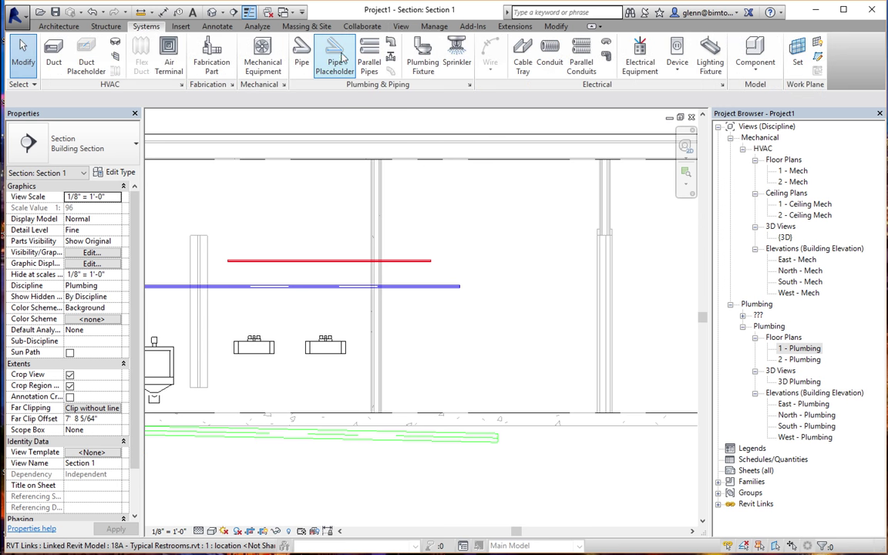
click(302, 52)
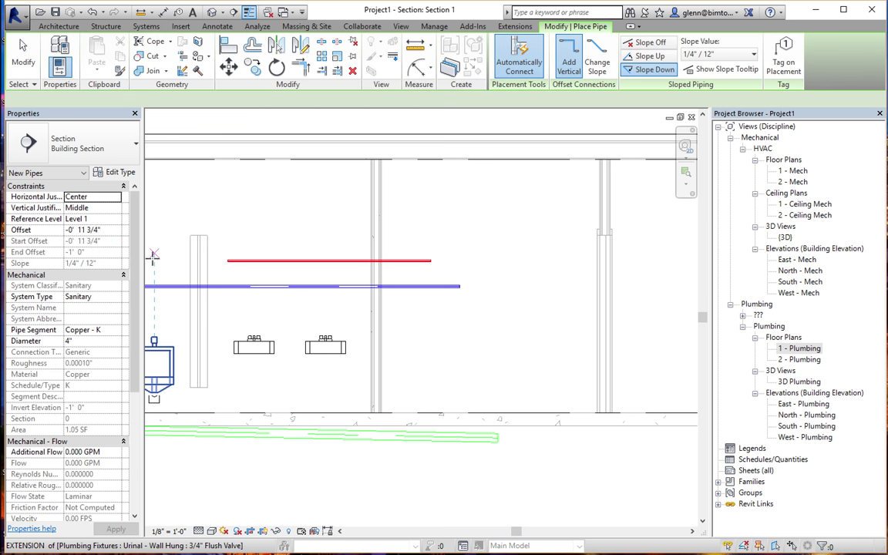
click(118, 298)
click(115, 297)
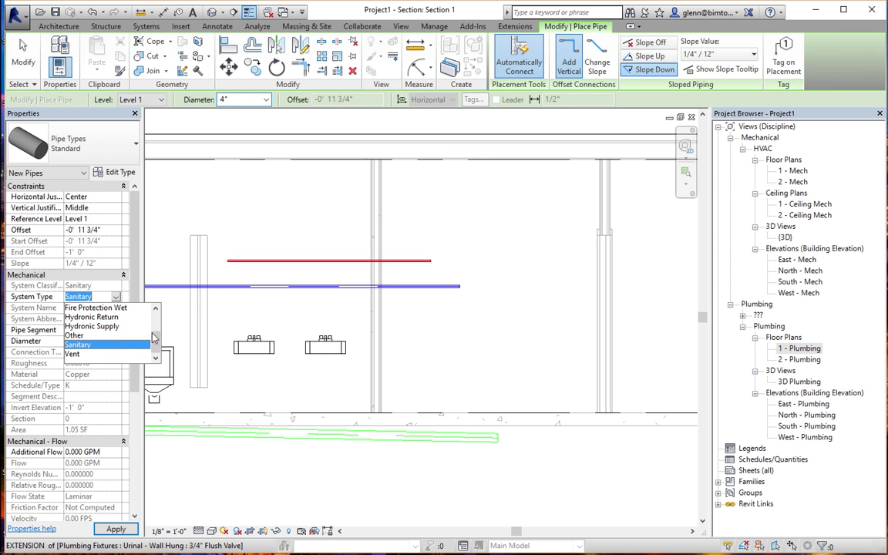
drag(154, 337, 139, 263)
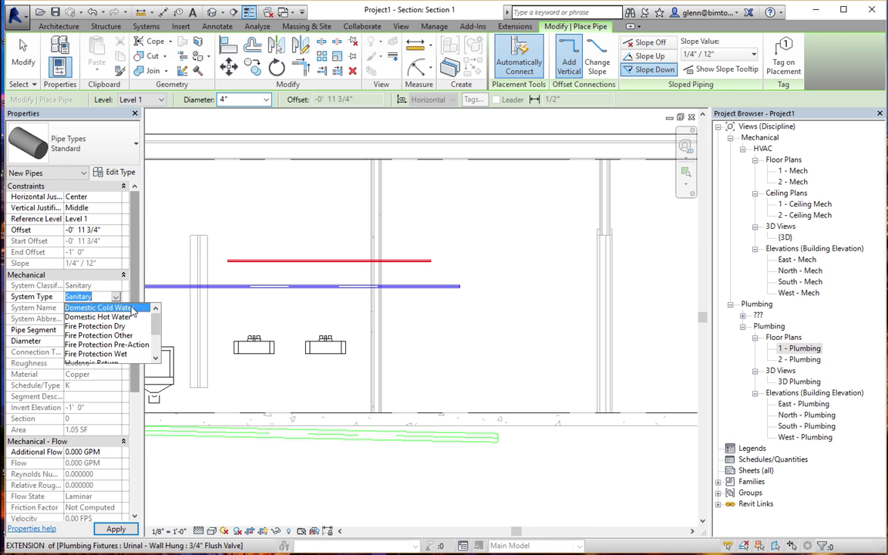
click(133, 308)
click(108, 341)
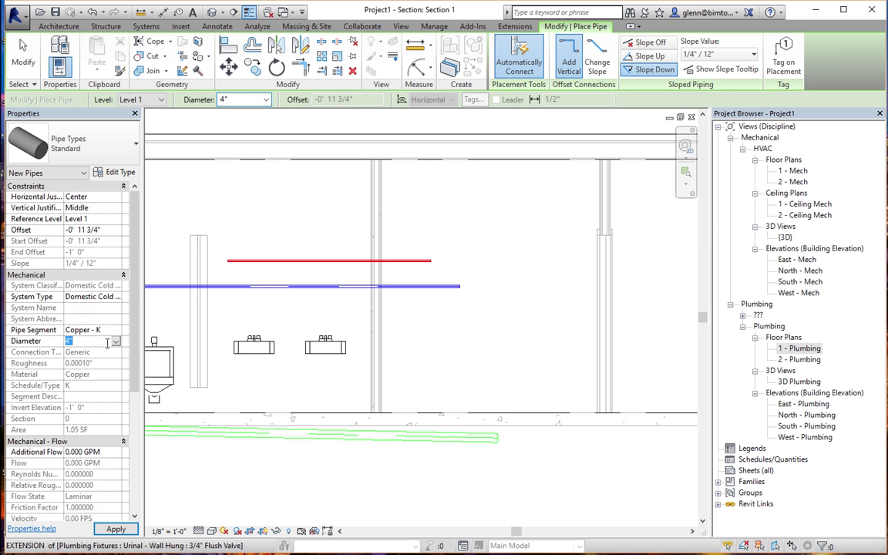
text(1/)
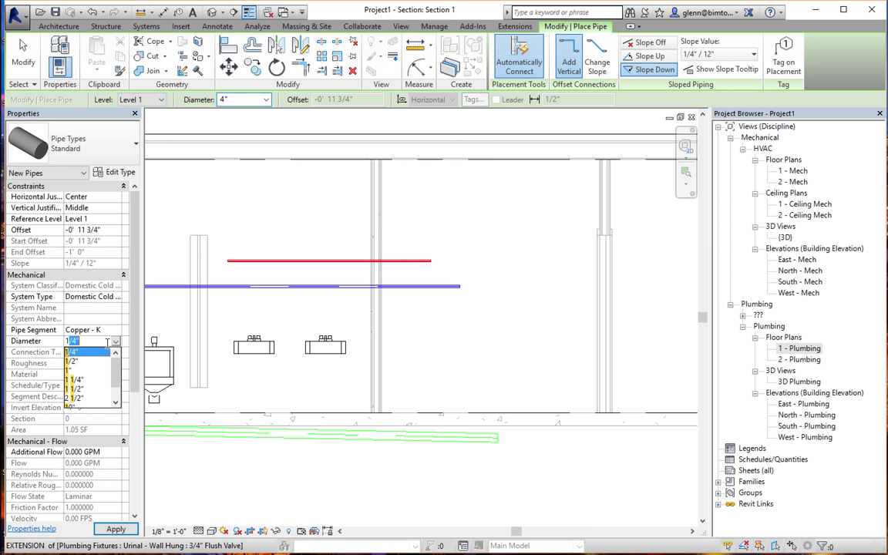
key(Return)
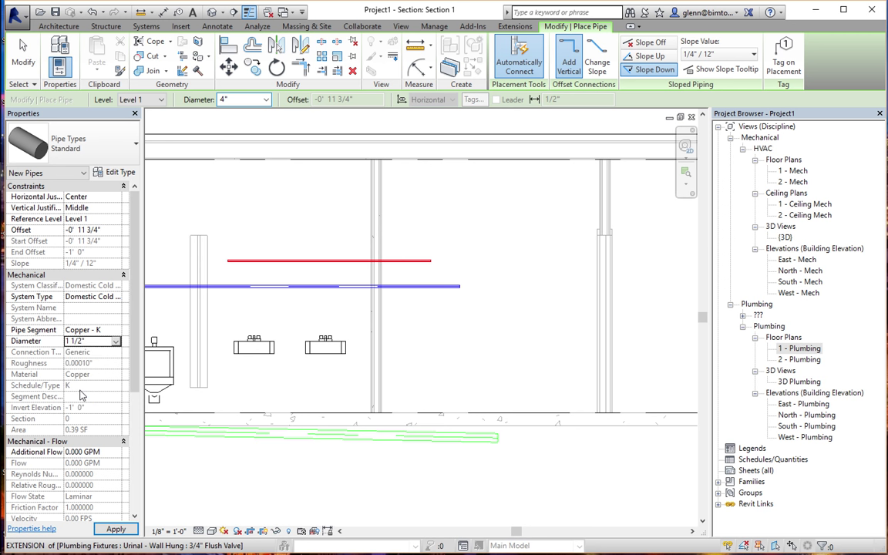
key(Escape)
Draw a vertical cold water drop from the cold water main's open end down through the floor to about -3' 6"
click(460, 286)
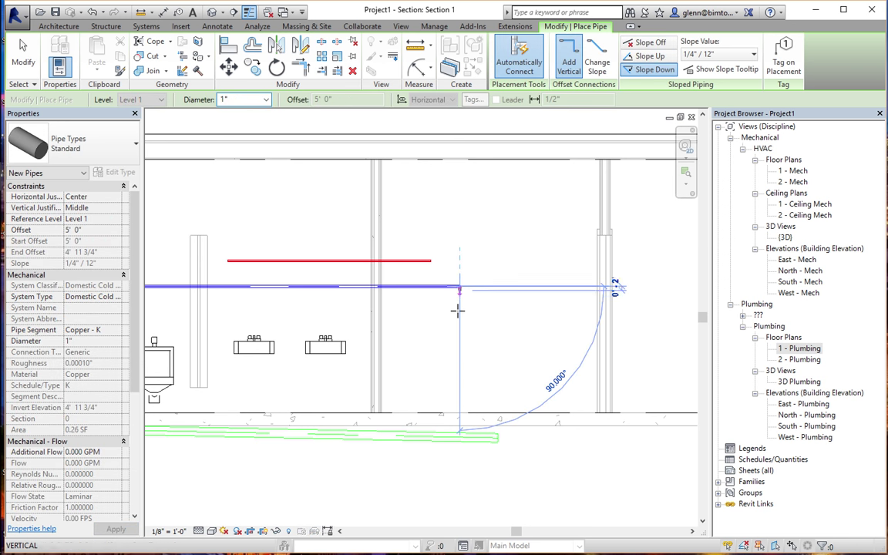
click(461, 502)
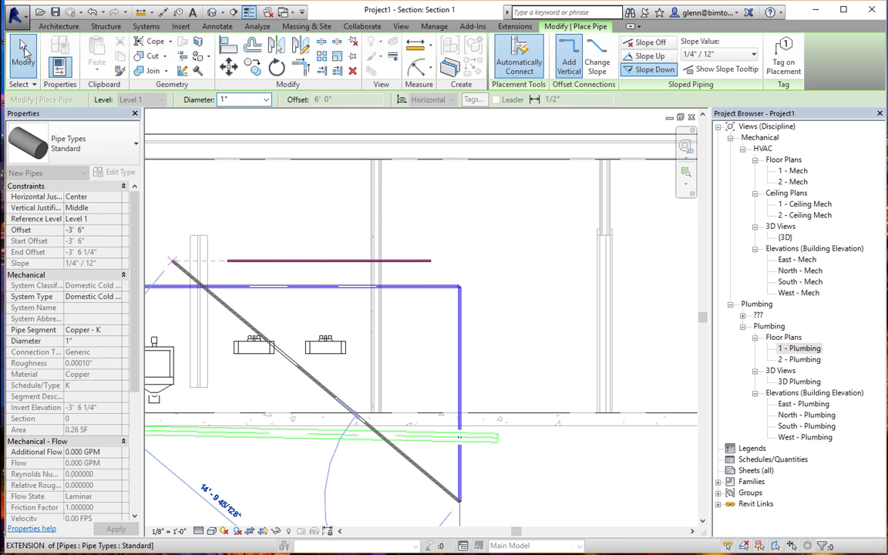
key(Escape)
key(Escape)
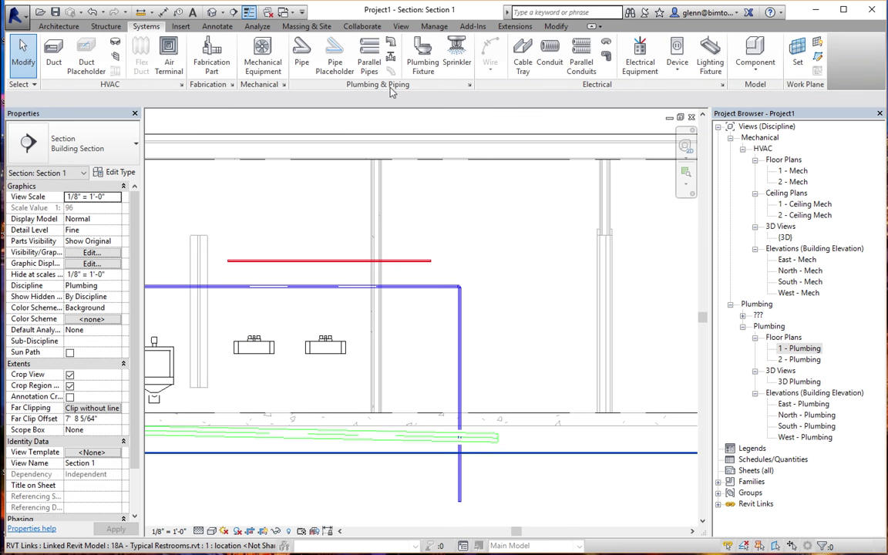
Draw a 1" Domestic Hot Water drop from the hot water pipe's end straight down through the floor to about -2' 11"
click(301, 56)
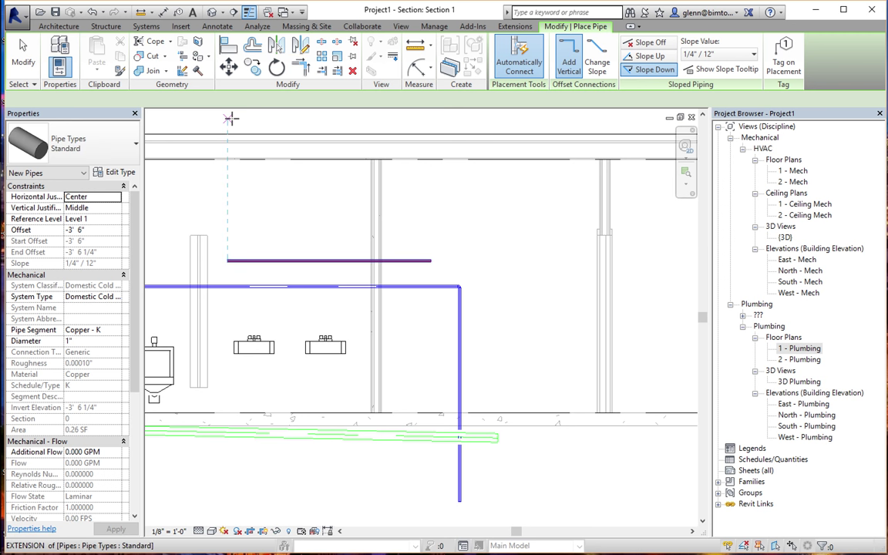
click(108, 297)
click(116, 297)
click(115, 318)
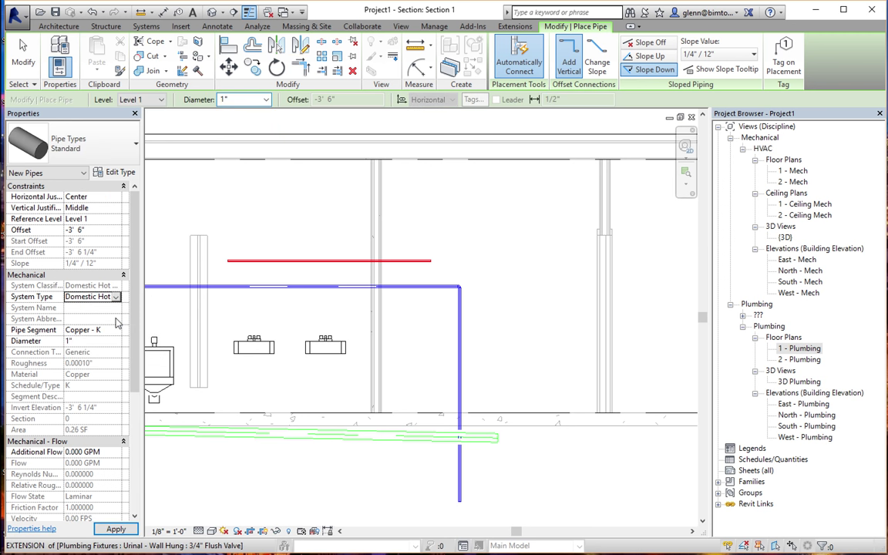
click(430, 261)
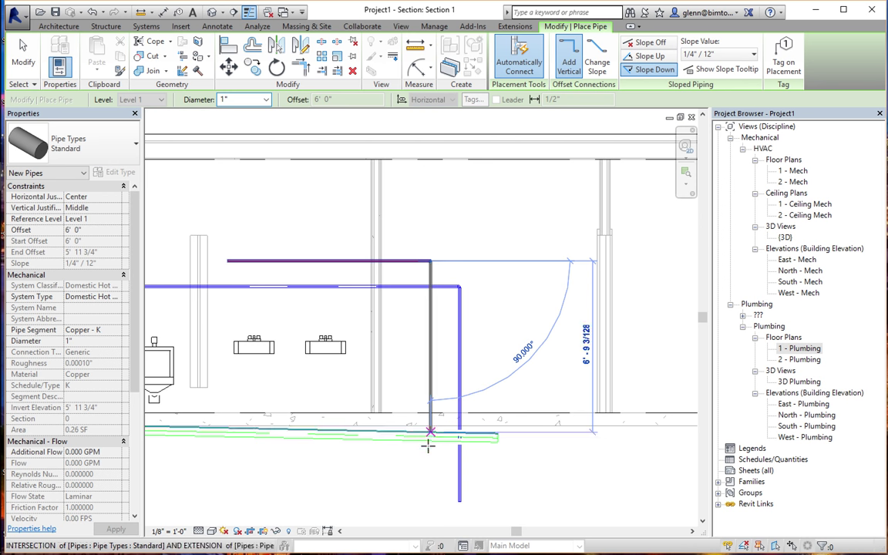
click(429, 486)
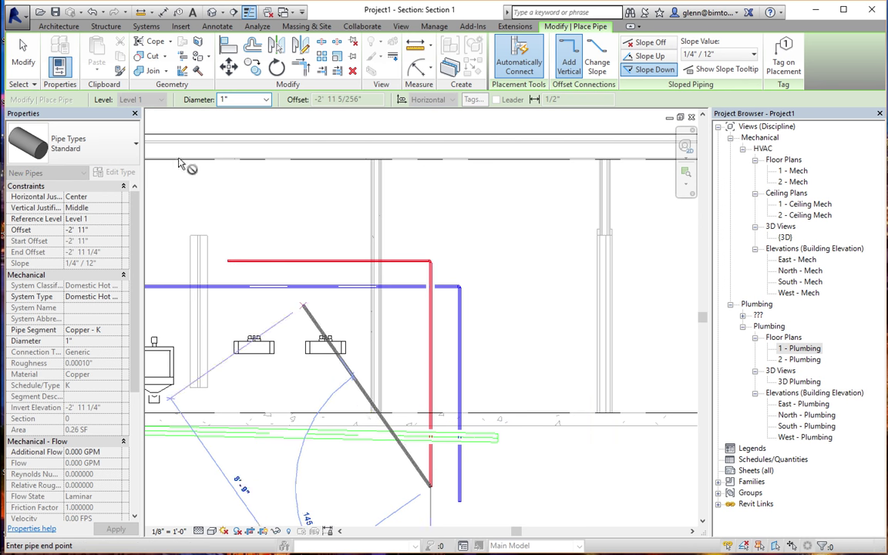
click(23, 50)
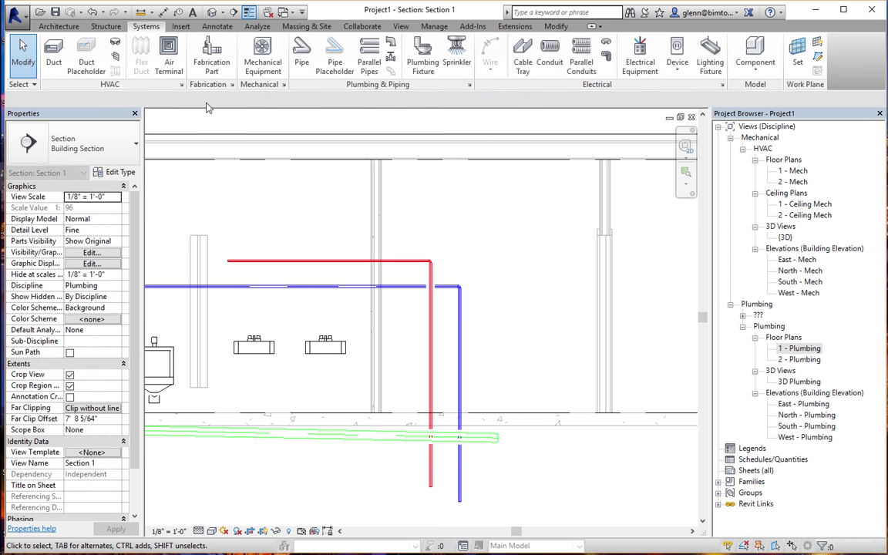
Prepare a new pipe with the Sanitary system type and a 4" diameter
click(301, 55)
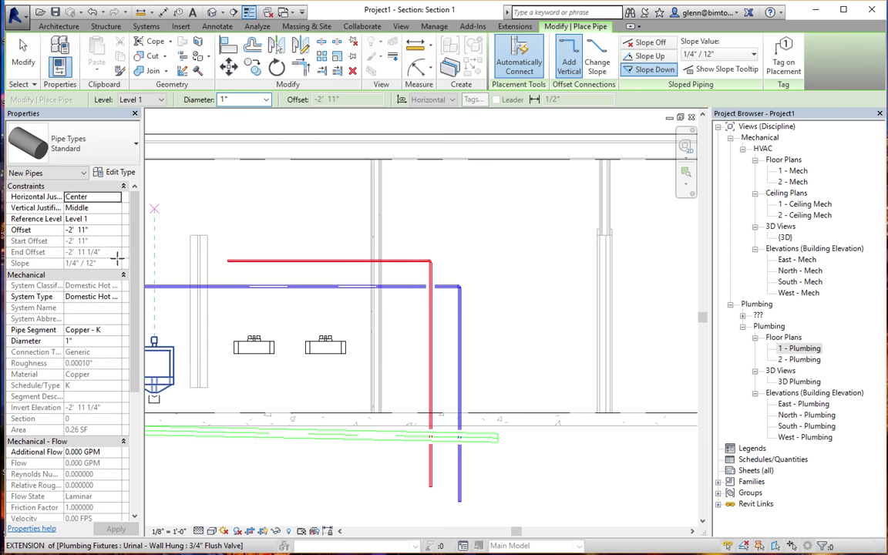
click(115, 297)
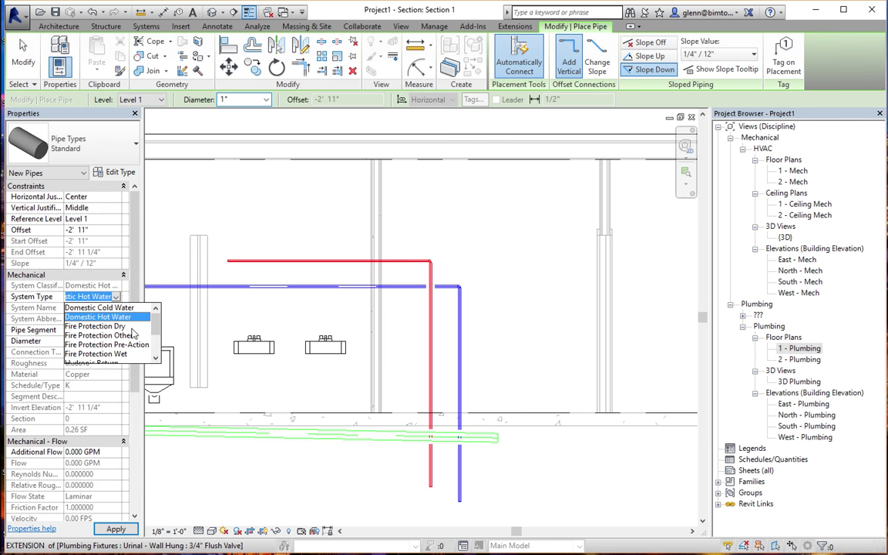
scroll(156, 340, down, 1)
scroll(157, 339, down, 3)
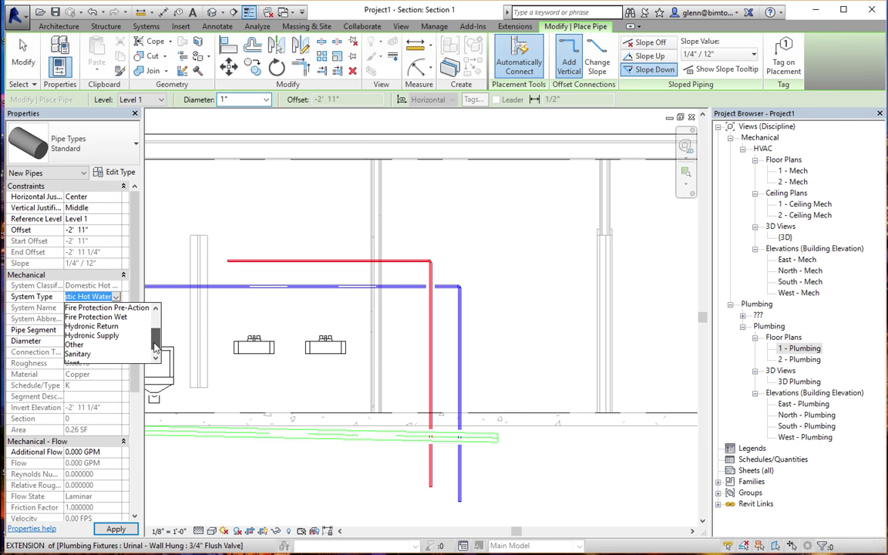
click(100, 343)
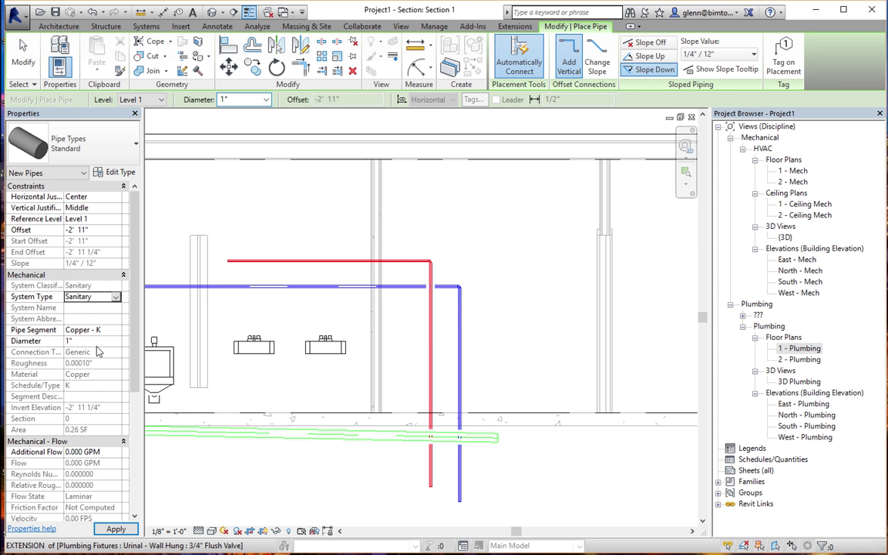
click(116, 342)
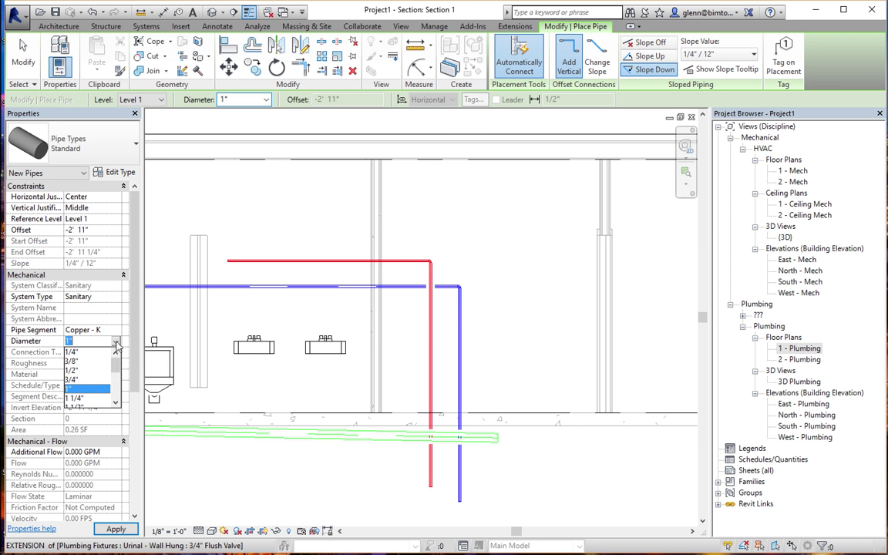
click(115, 402)
click(116, 402)
click(115, 402)
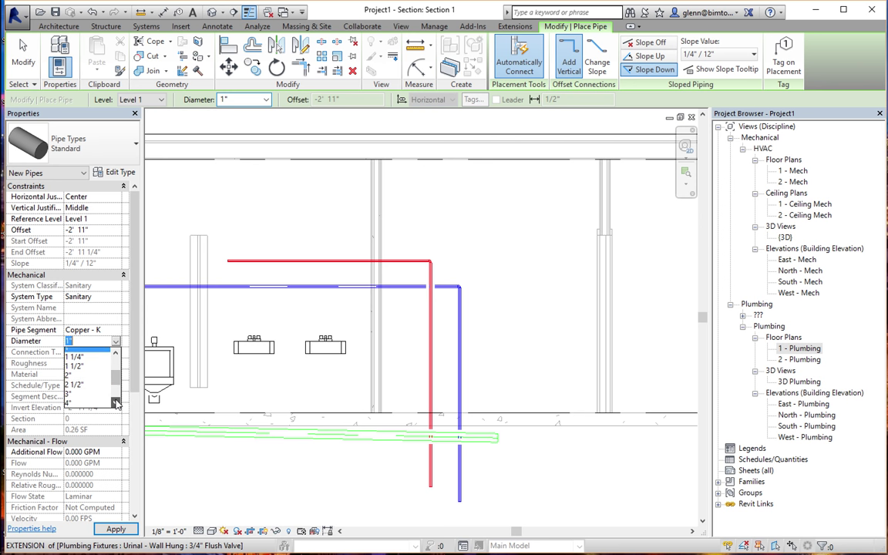
click(115, 403)
click(73, 351)
key(Escape)
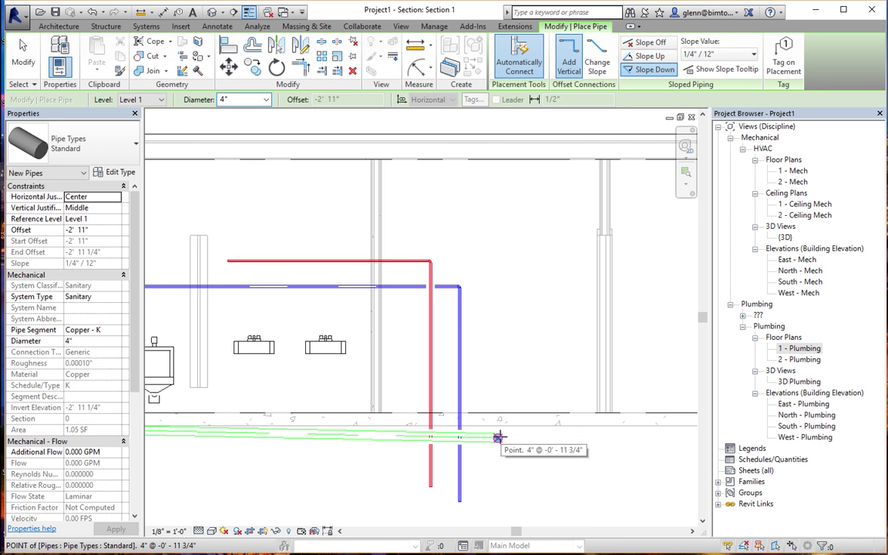
Draw a vertical sanitary drop from the low end of the sloped sanitary pipe down to about -4' 1 3/4"
click(498, 438)
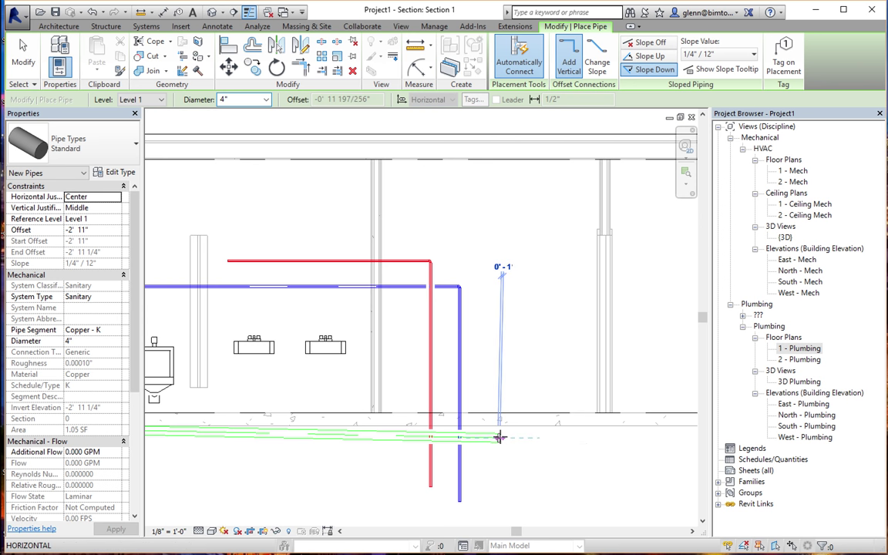
click(498, 518)
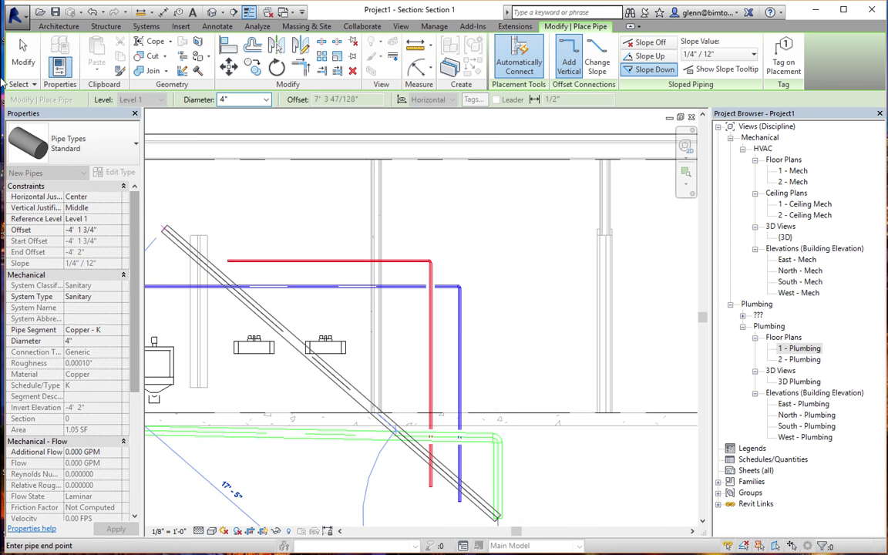
click(23, 54)
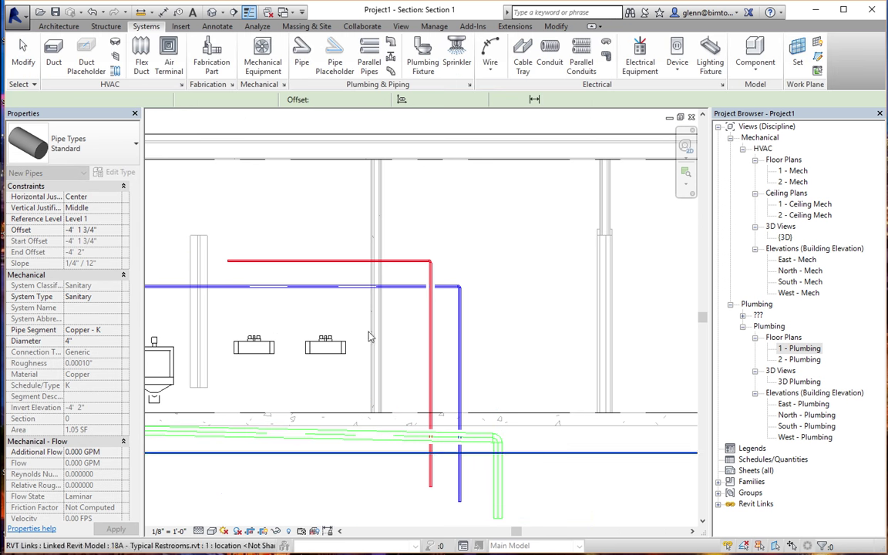
Delete the elbow at the sanitary drop and extend the vertical sanitary pipe upward to about 6' 5 1/4"
click(497, 439)
click(518, 457)
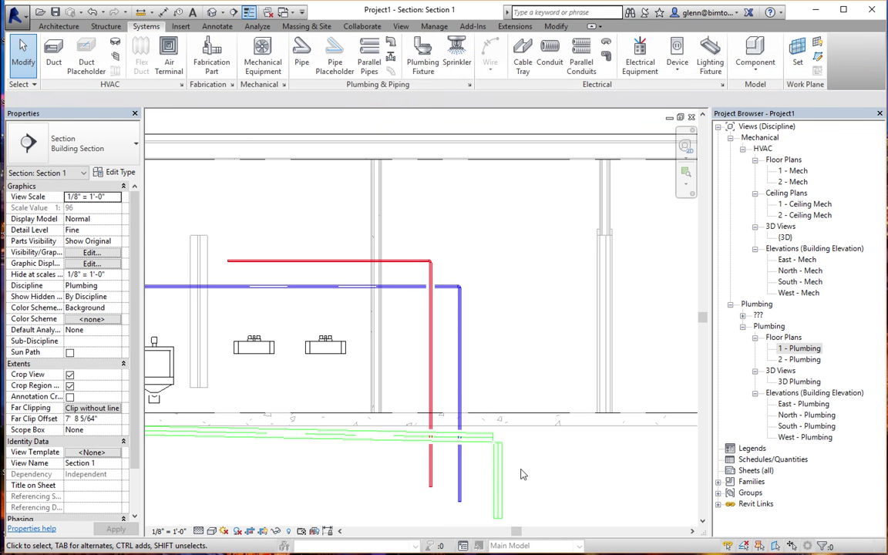
click(498, 471)
key(r)
key(o)
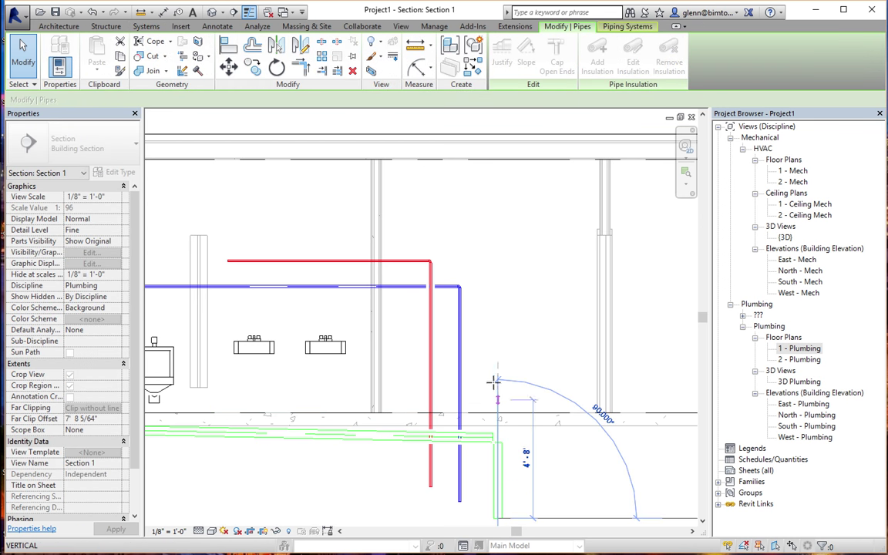
click(494, 247)
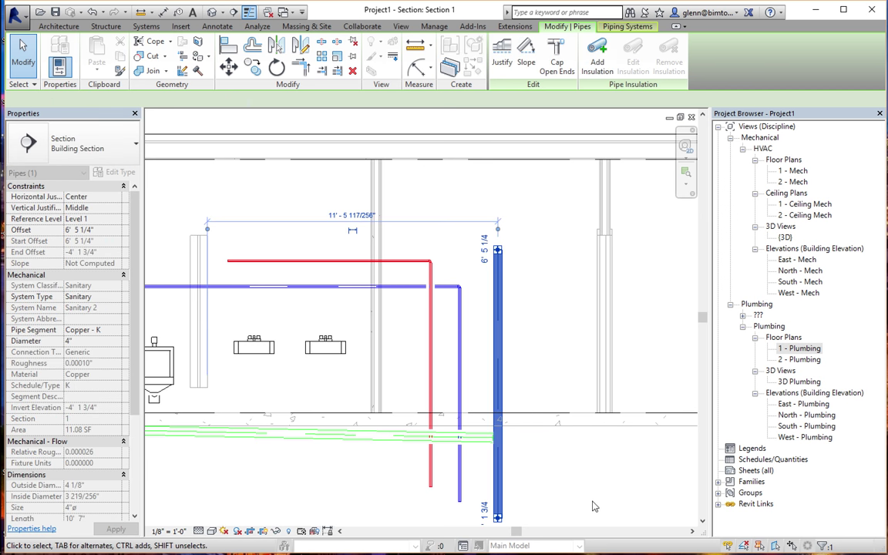
click(592, 505)
Extend the sloped sanitary pipe's end into the vertical stack to join them with a tee, and check the piping in the default 3D view
click(492, 438)
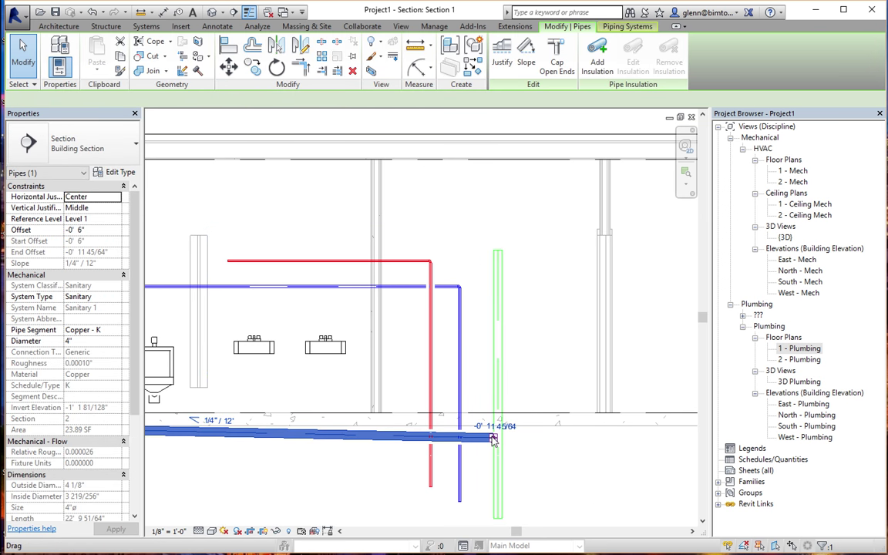
drag(493, 439, 525, 445)
click(527, 449)
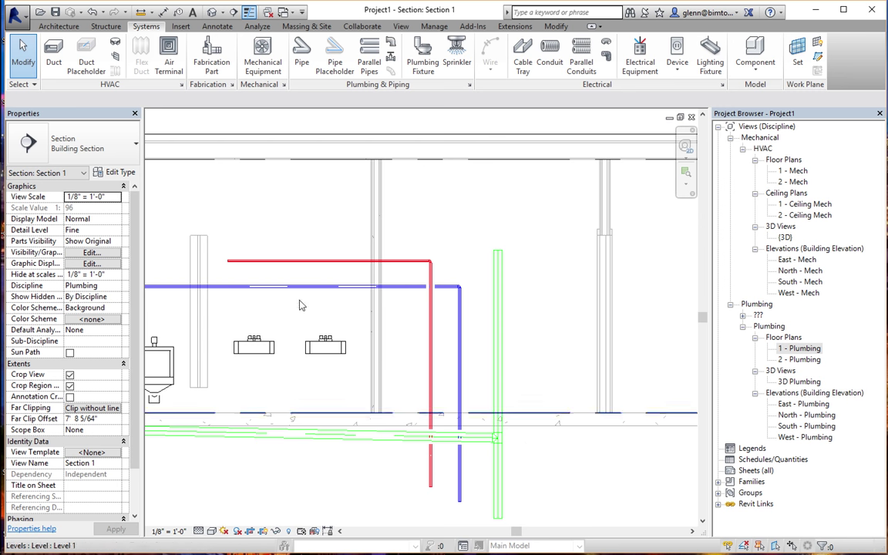
click(212, 11)
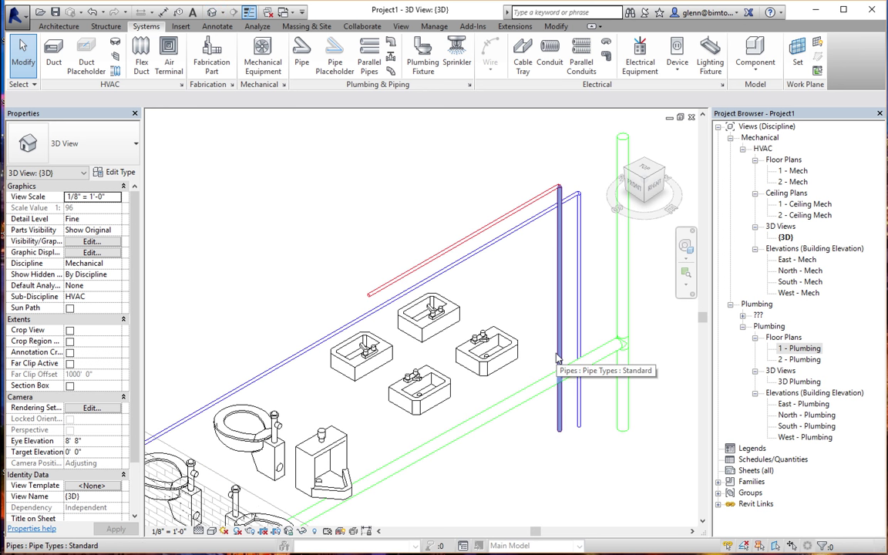
In the 1 - Plumbing plan, move the hot water pipe in the chase slightly away from the cold water pipe
double_click(790, 351)
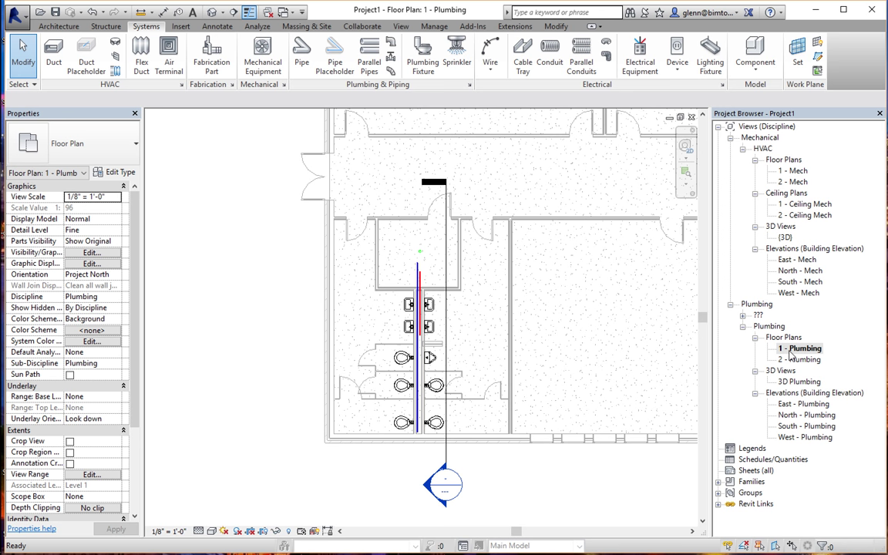
click(686, 172)
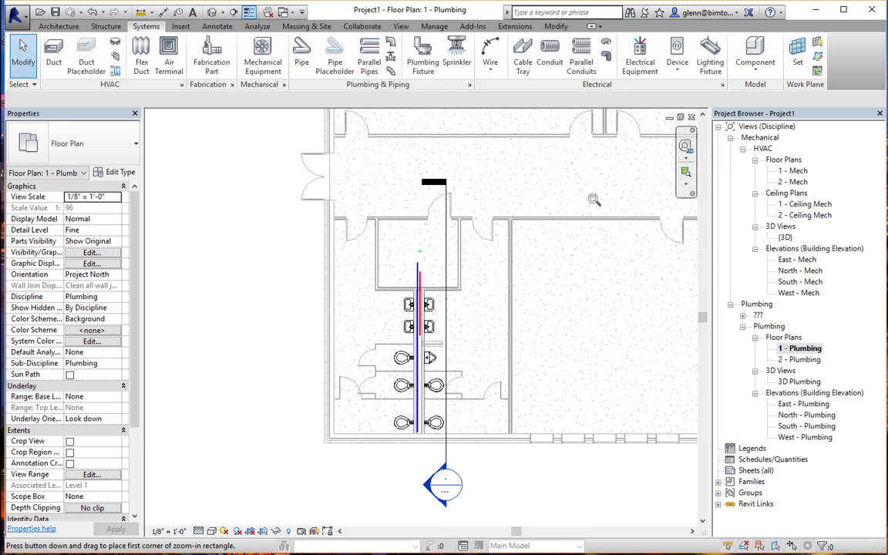
drag(355, 227, 492, 401)
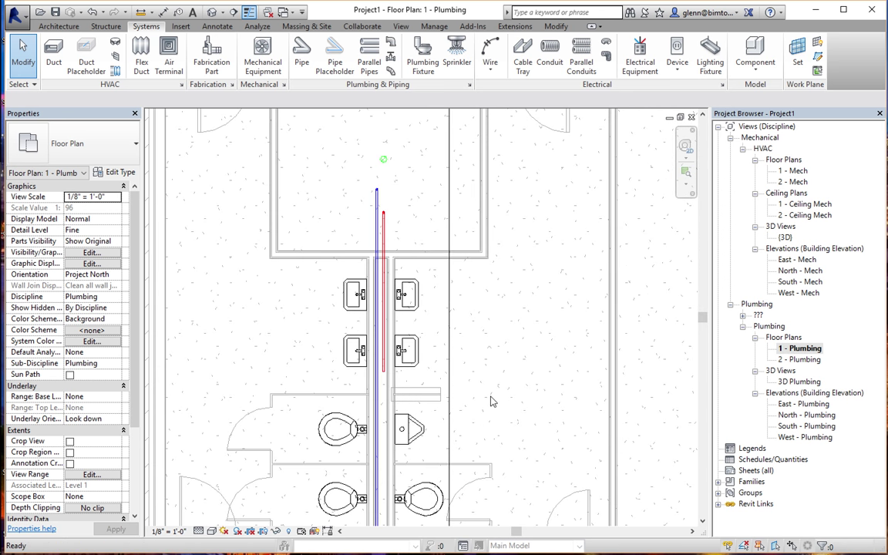
click(387, 320)
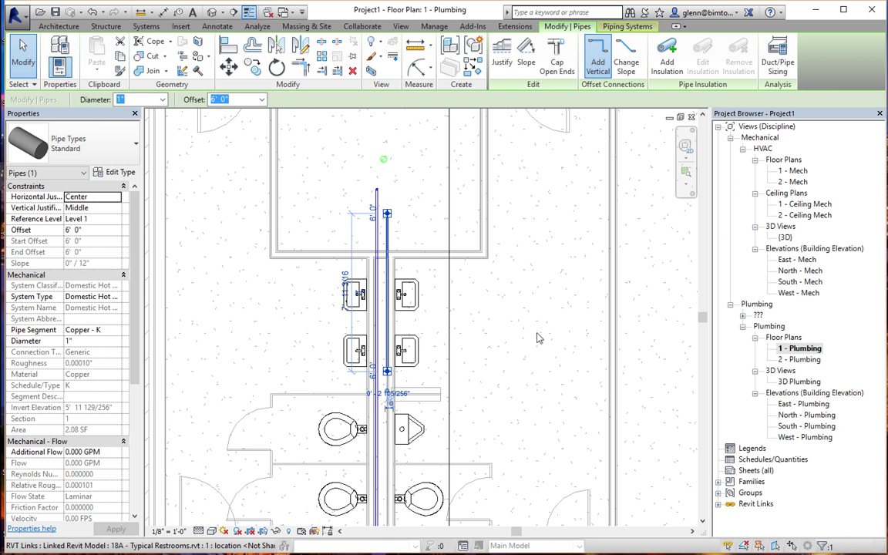
In the default 3D view, cap the open end of the horizontal domestic hot water pipe above the lavatories
click(384, 318)
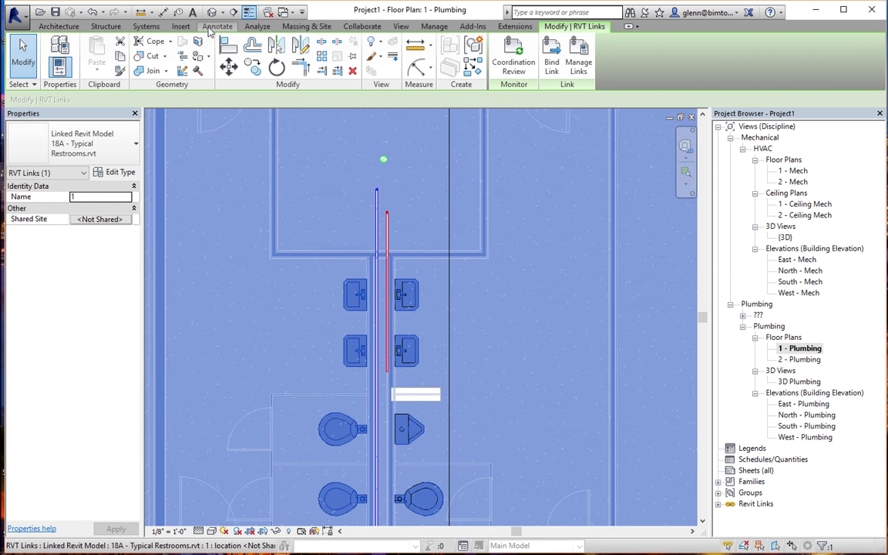
click(211, 14)
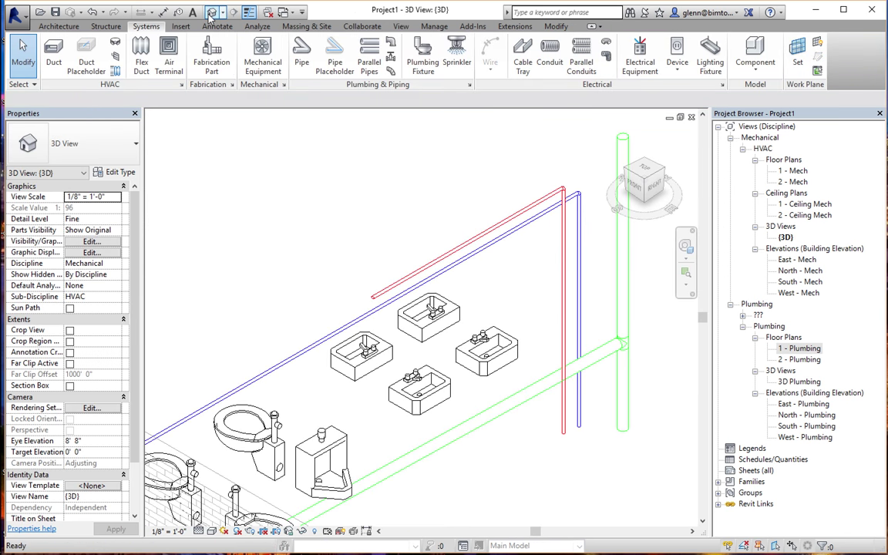
click(306, 173)
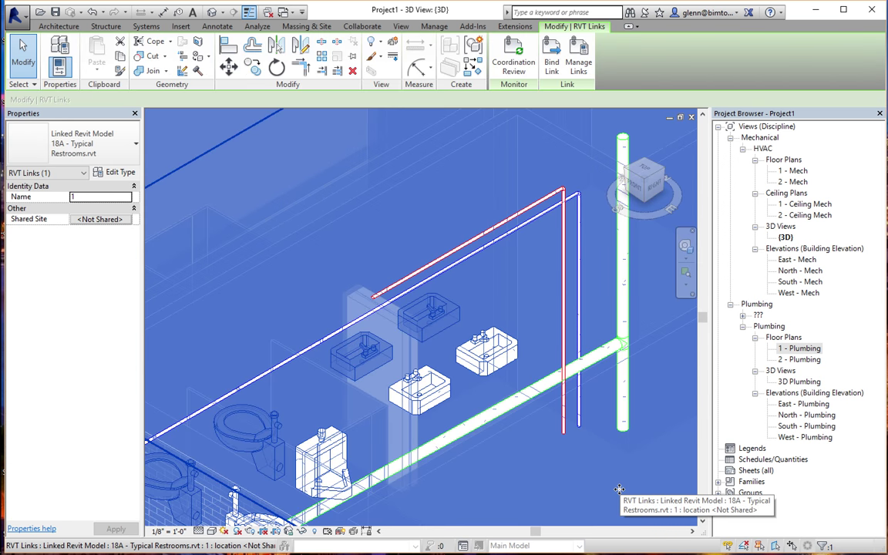
click(543, 330)
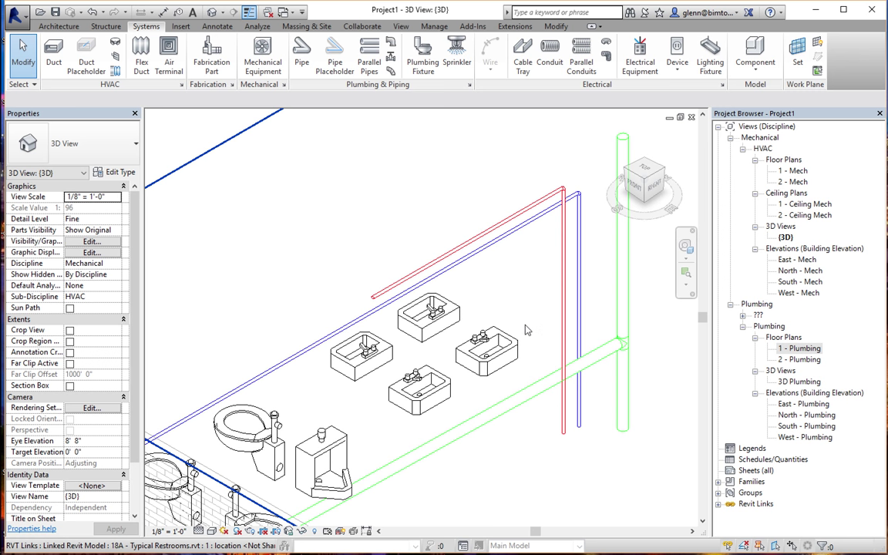
click(428, 278)
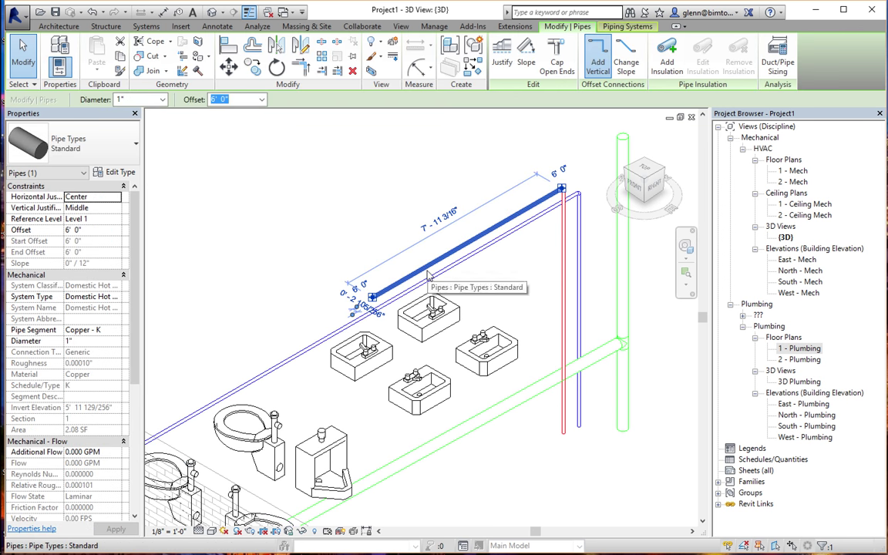
click(558, 57)
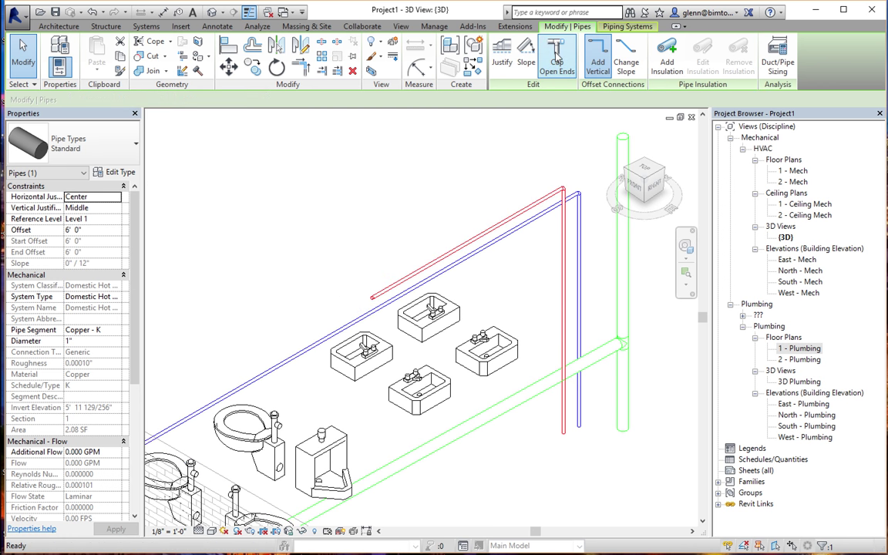
Cap the open end of the horizontal domestic cold water pipe
click(375, 252)
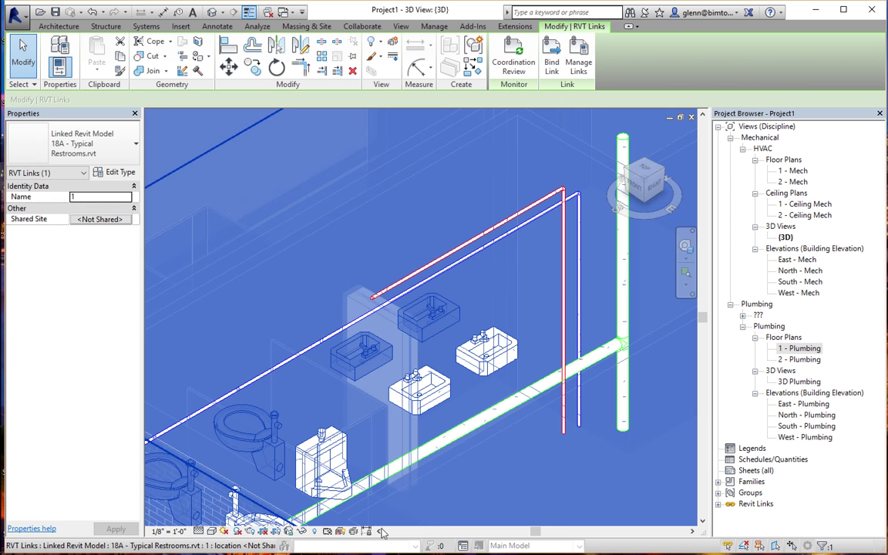
scroll(430, 530, left, 3)
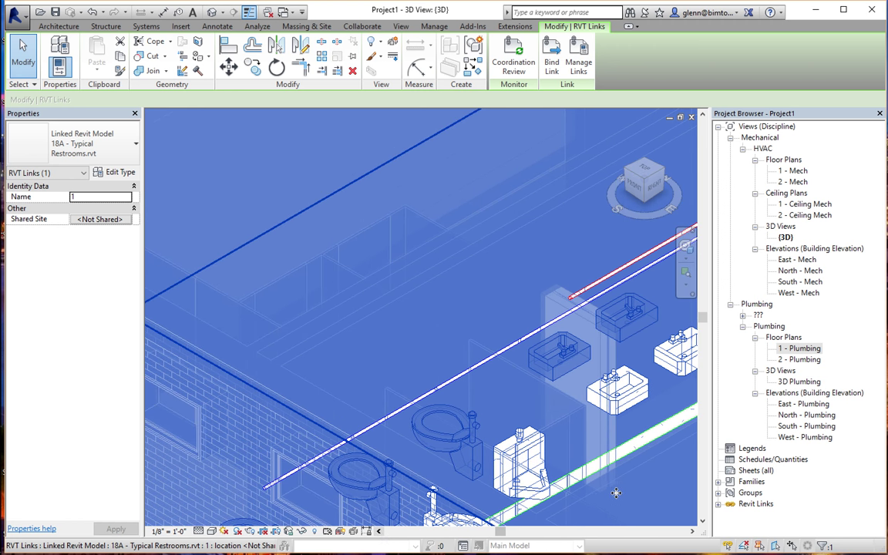
key(Escape)
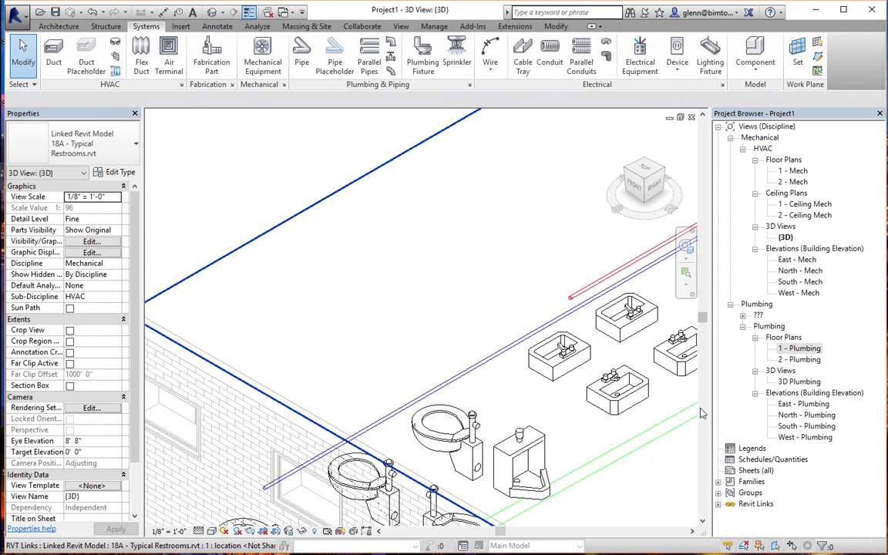
click(506, 354)
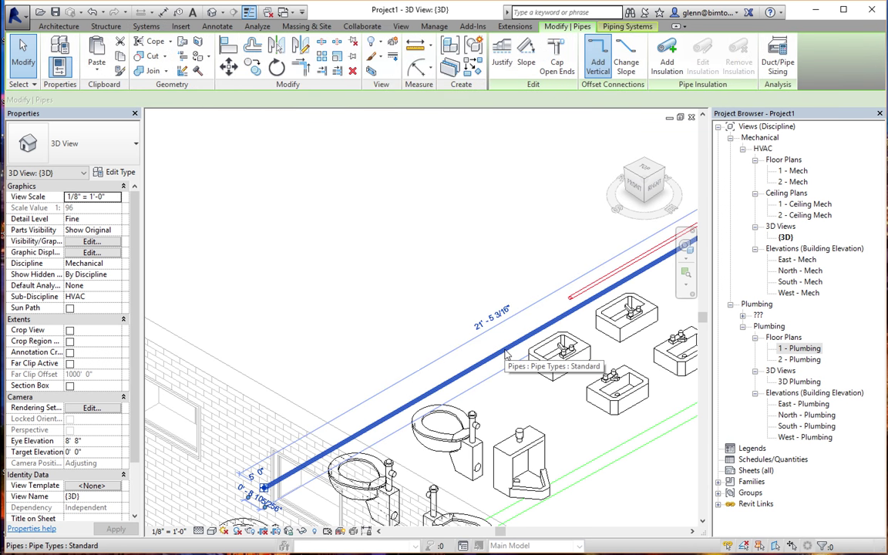
click(554, 62)
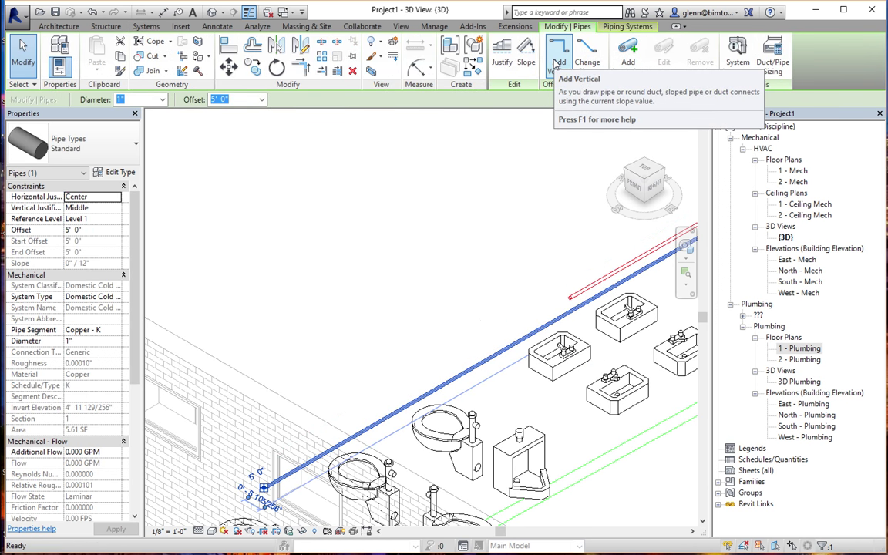
click(559, 63)
Cap the open end of the sloped 4" sanitary pipe
click(604, 433)
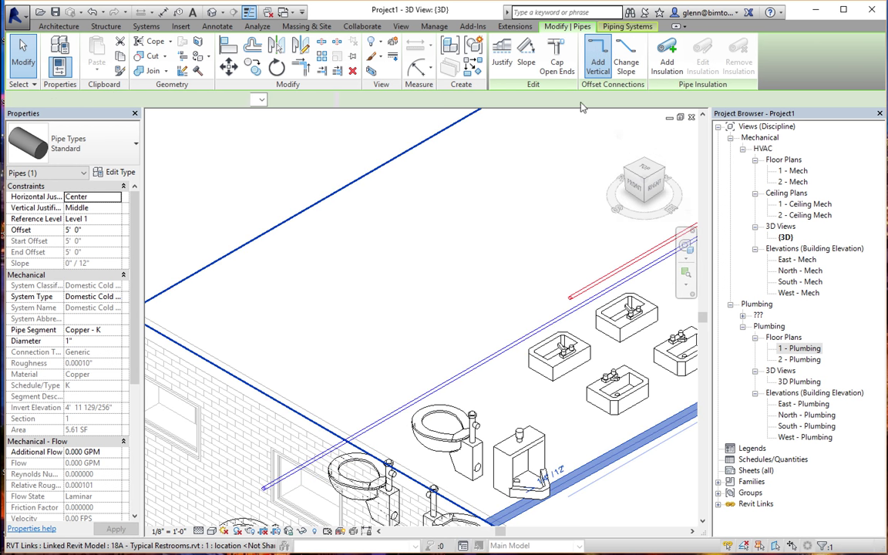
click(558, 54)
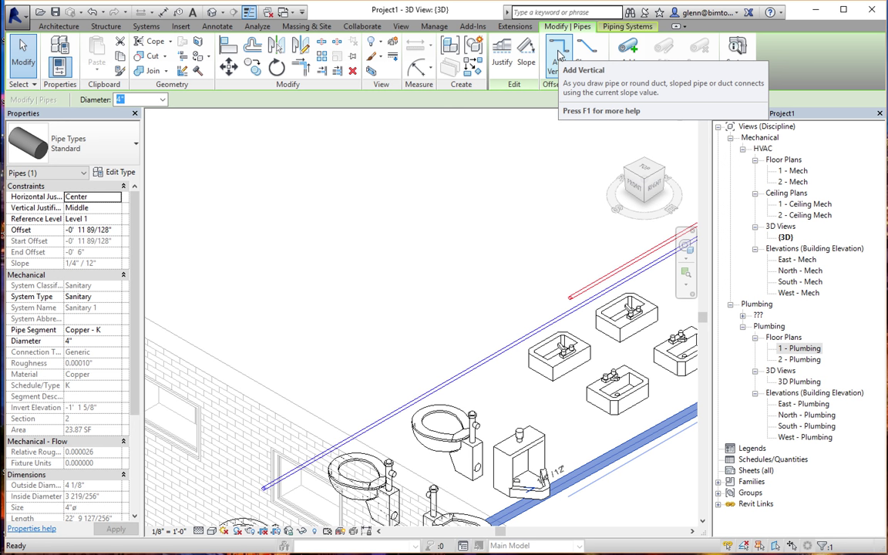
click(560, 54)
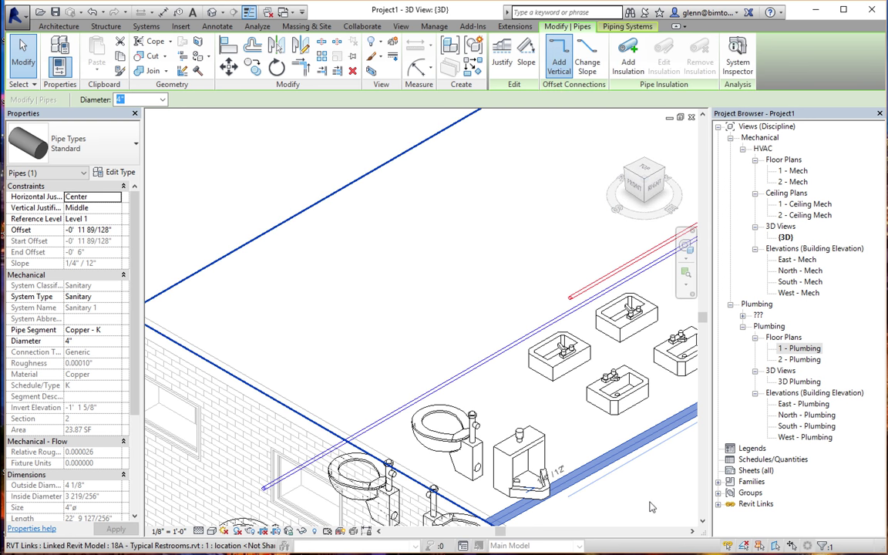
scroll(625, 482, right, 6)
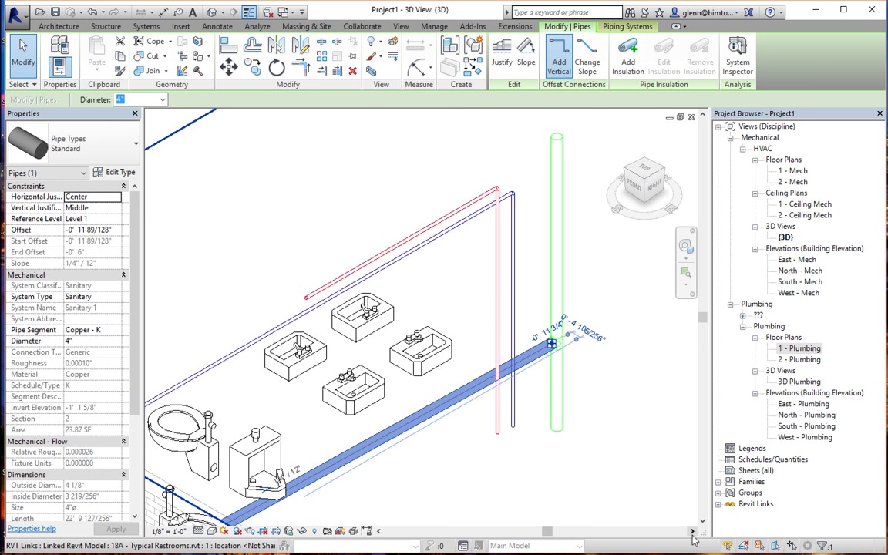
Connect the front-row lavatory nearest the risers into the horizontal cold water pipe through its 1/2" Domestic Cold Water connector
click(441, 360)
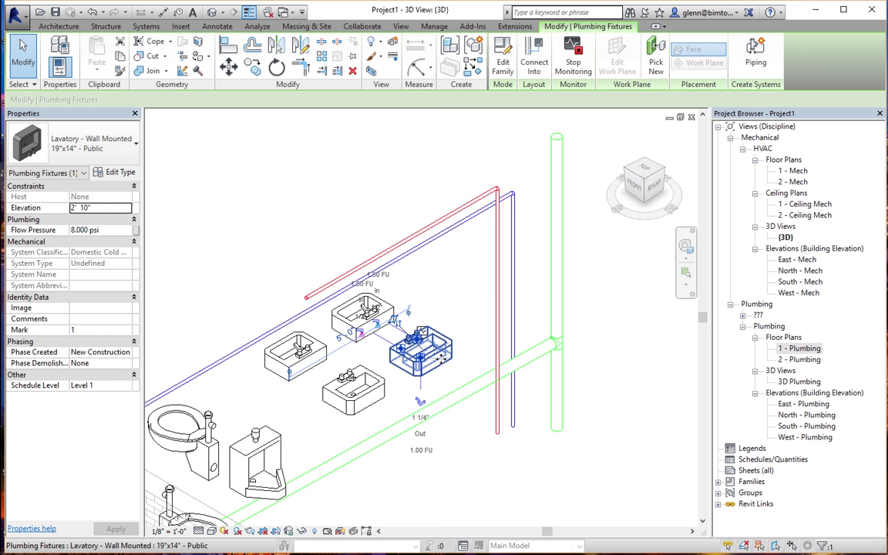
click(534, 64)
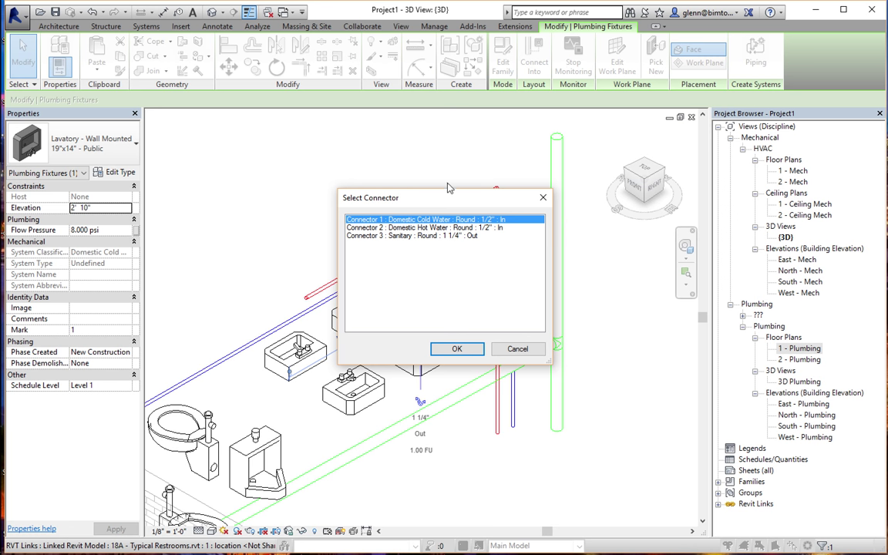
click(458, 348)
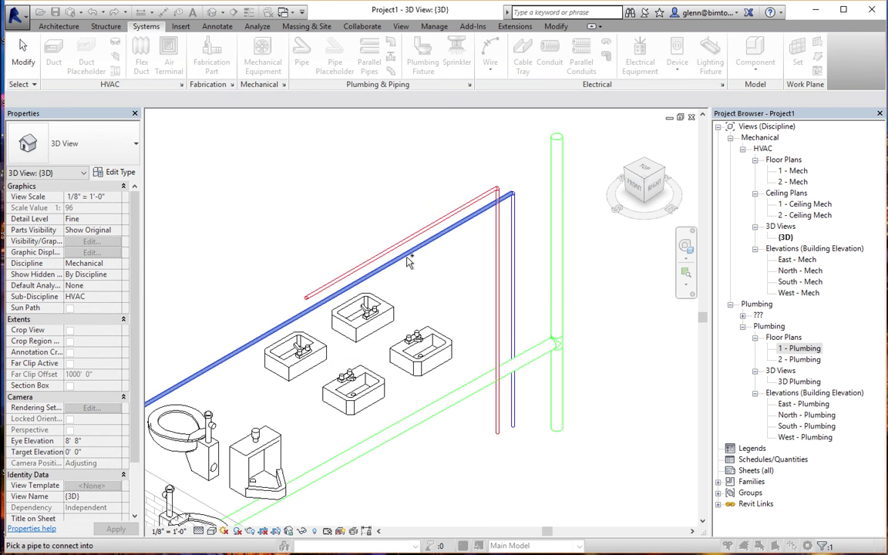
click(409, 262)
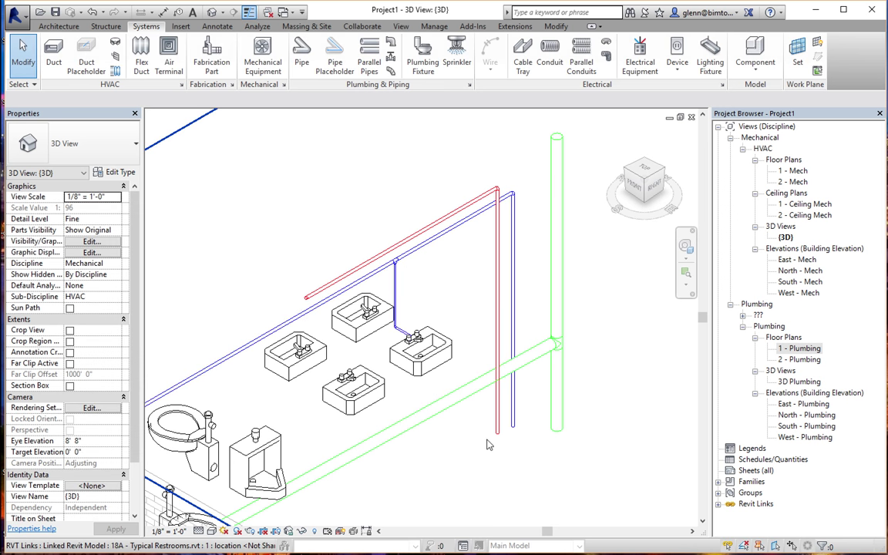
Connect the same lavatory into the horizontal hot water pipe through its 1/2" Domestic Hot Water connector
click(374, 316)
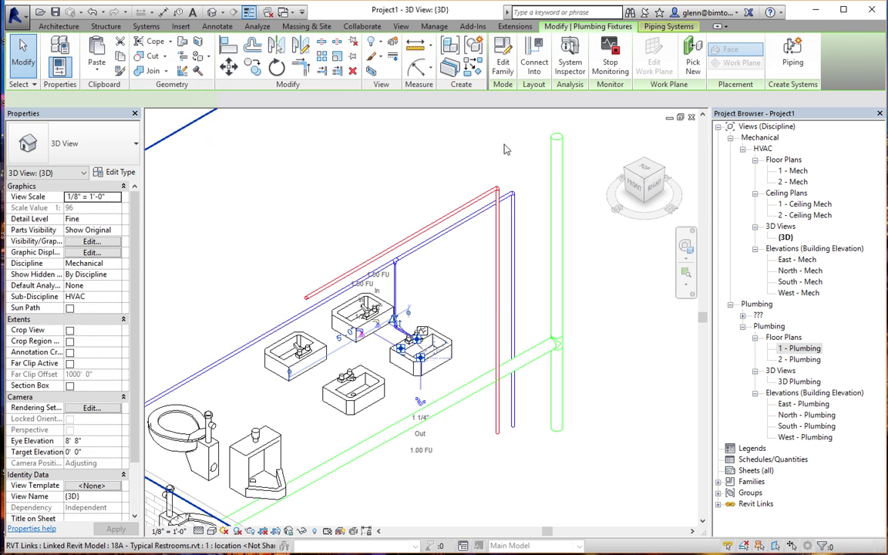
click(535, 60)
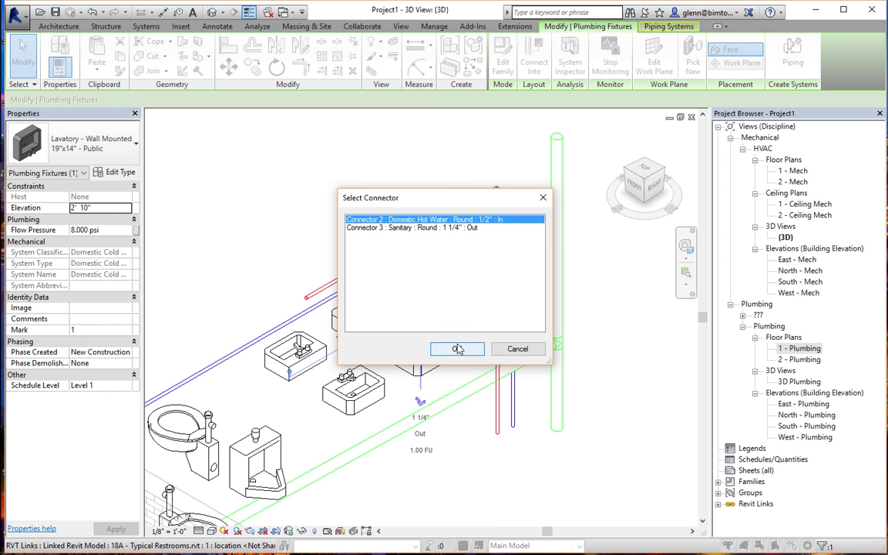
click(457, 349)
click(420, 235)
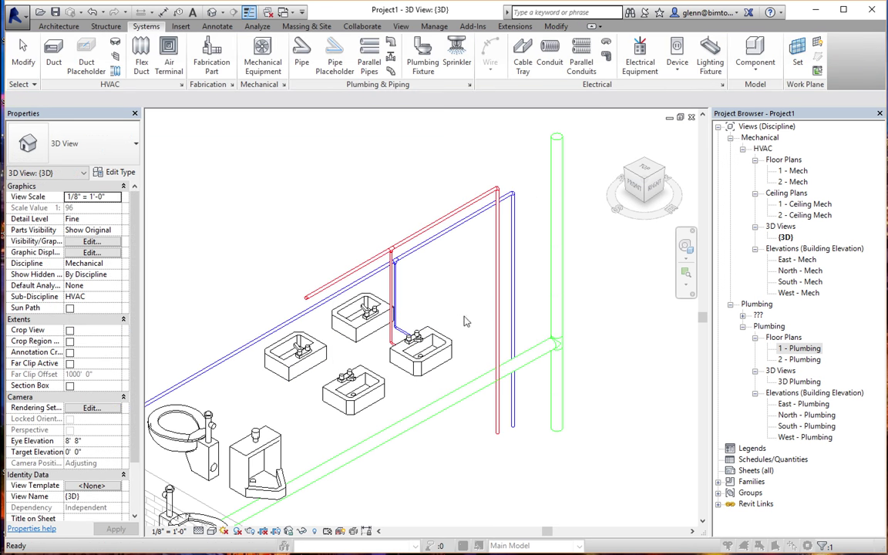
Connect the same lavatory's remaining sanitary outlet into the sloped sanitary pipe
click(416, 348)
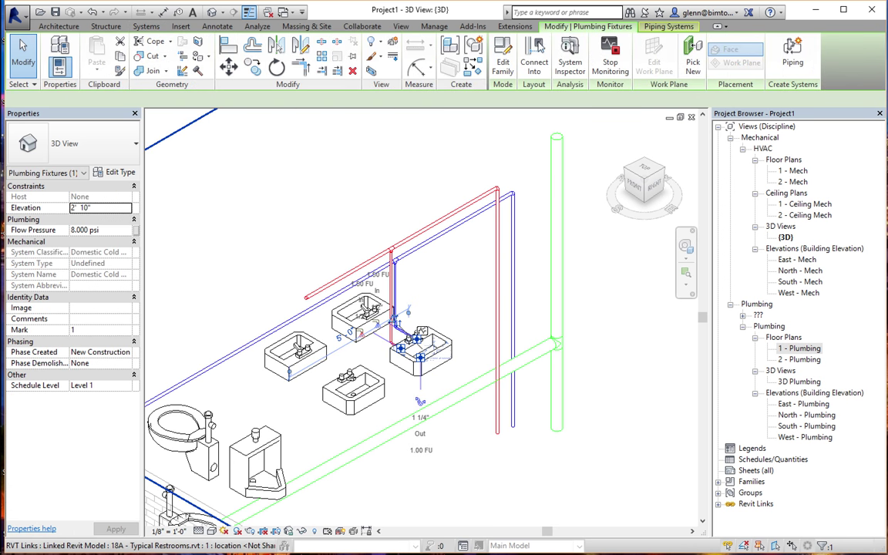
click(535, 62)
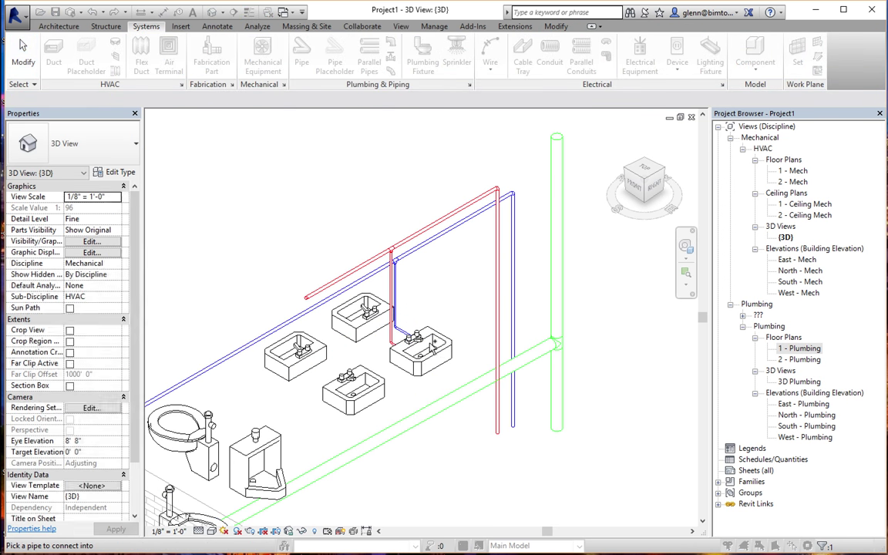
click(465, 392)
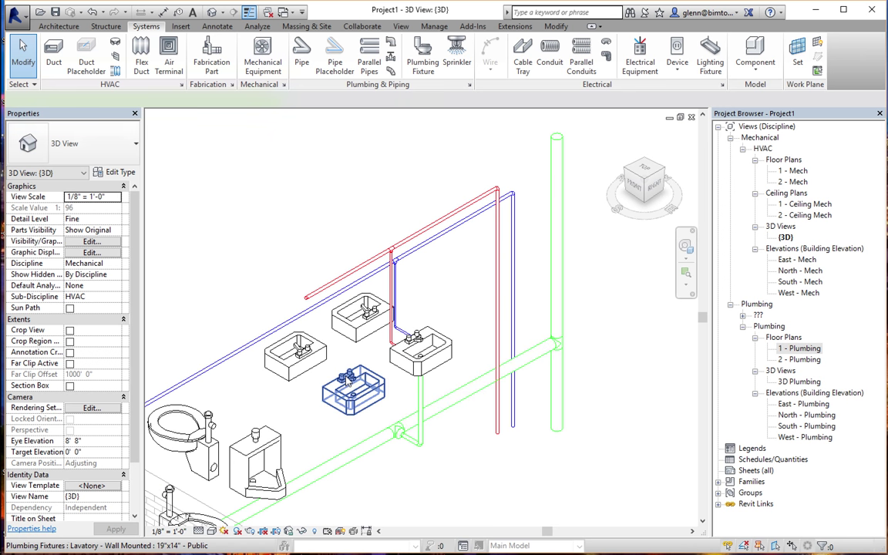
Connect the second front-row lavatory into the horizontal cold water pipe through its 1/2" Domestic Cold Water connector
click(348, 378)
click(534, 61)
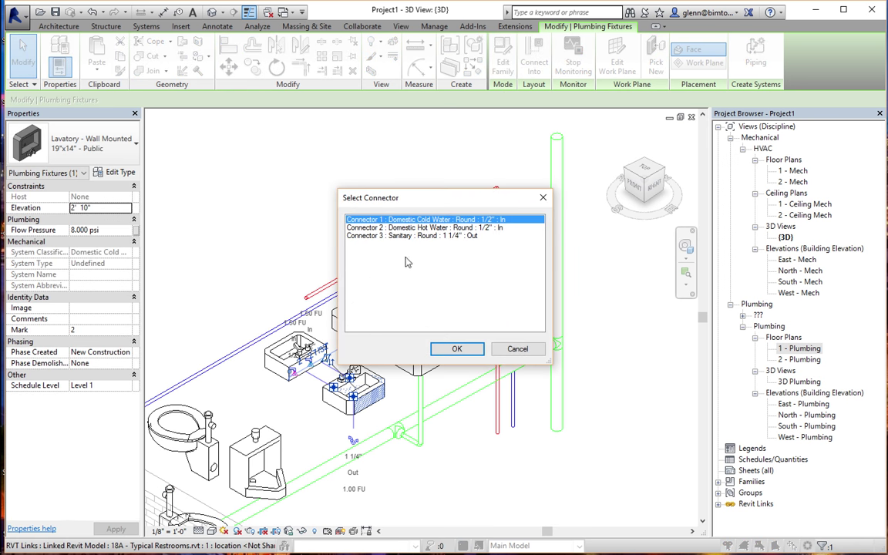
click(458, 349)
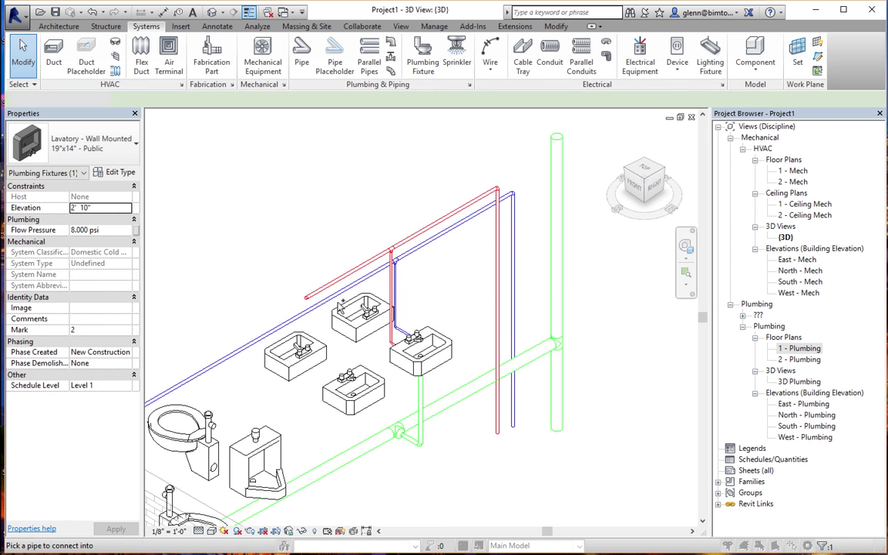
click(338, 298)
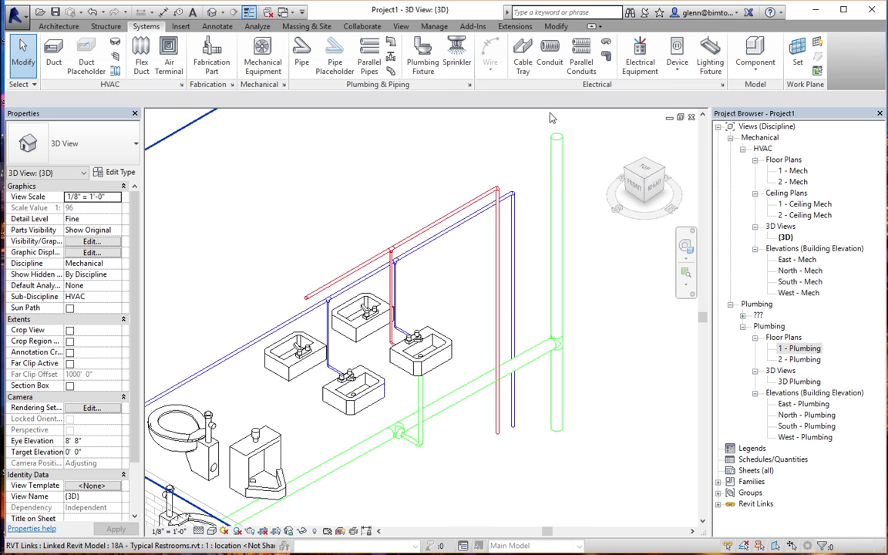
Try to connect the second lavatory's 1/2" Domestic Hot Water connector into the hot water segment between the riser and the first tee
click(339, 366)
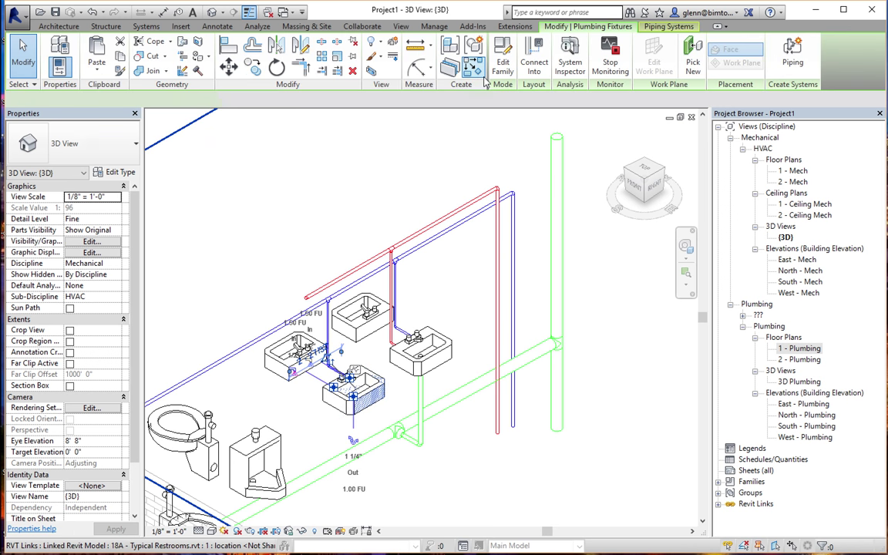
click(534, 65)
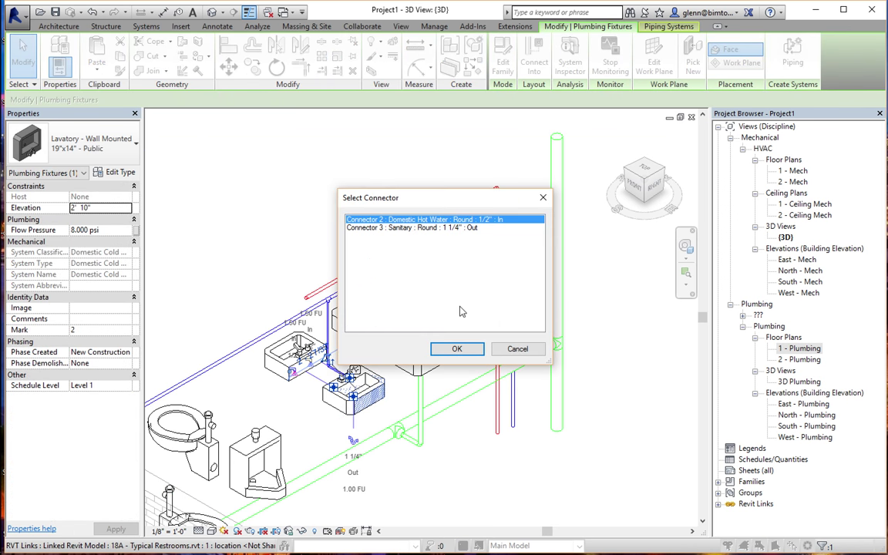
click(459, 349)
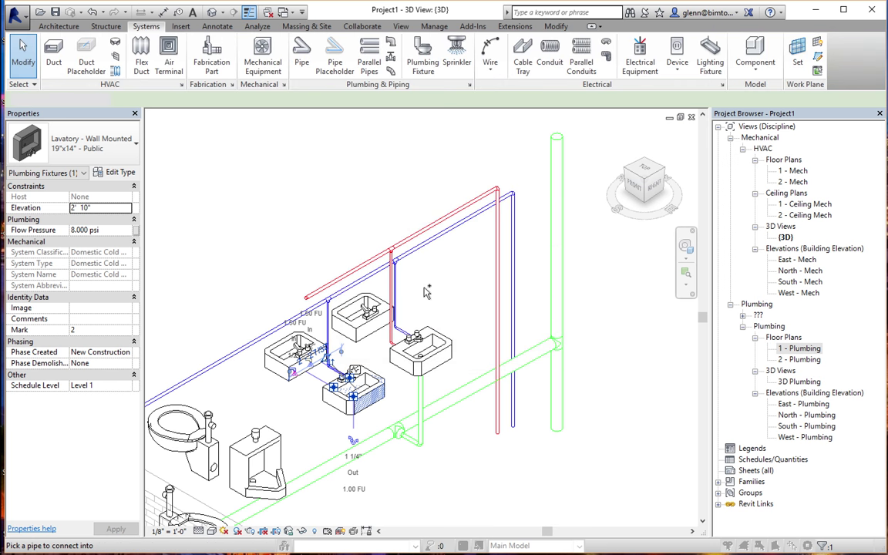
click(416, 239)
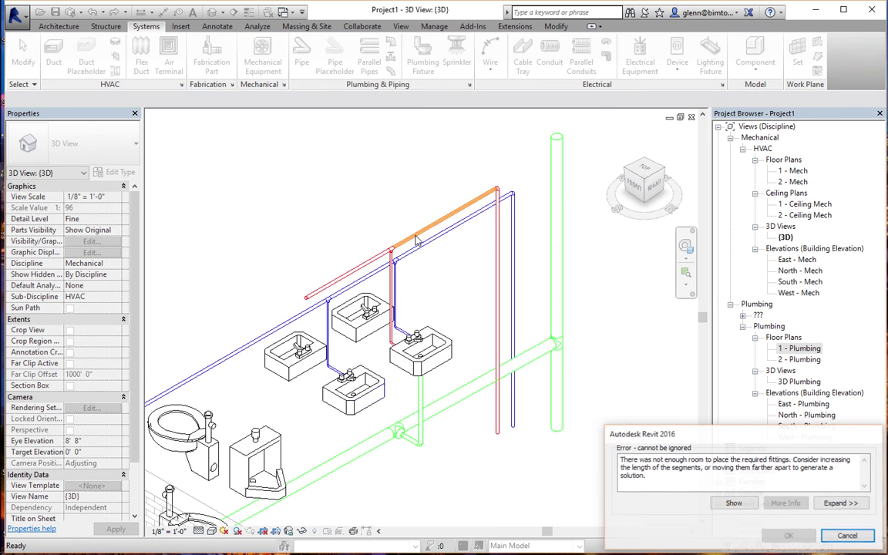
click(846, 536)
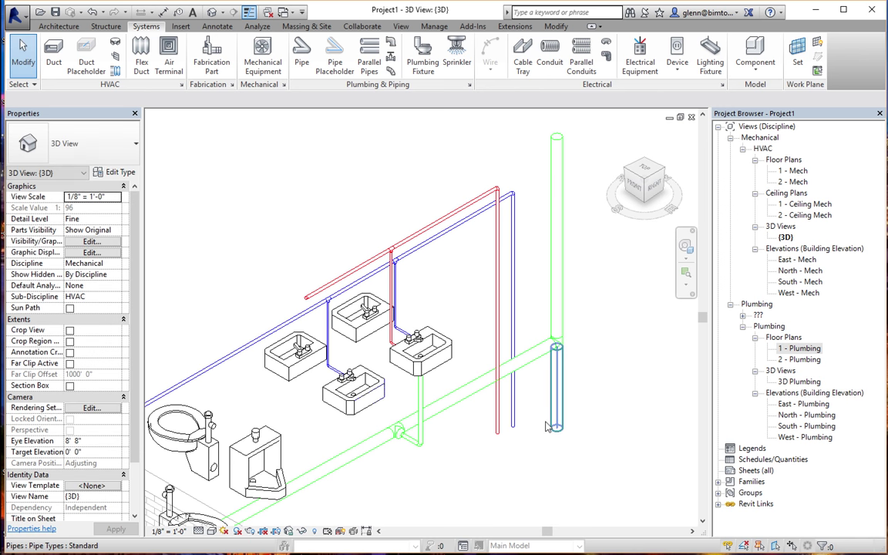
Connect the second front-row lavatory's 1/2" Domestic Hot Water connector into the hot water segment between the first tee and the pipe's far end
click(380, 395)
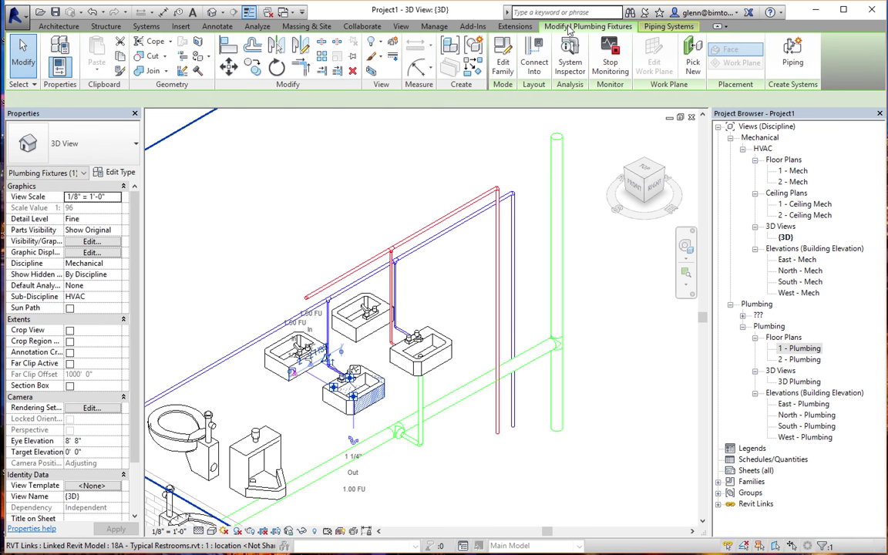
click(534, 64)
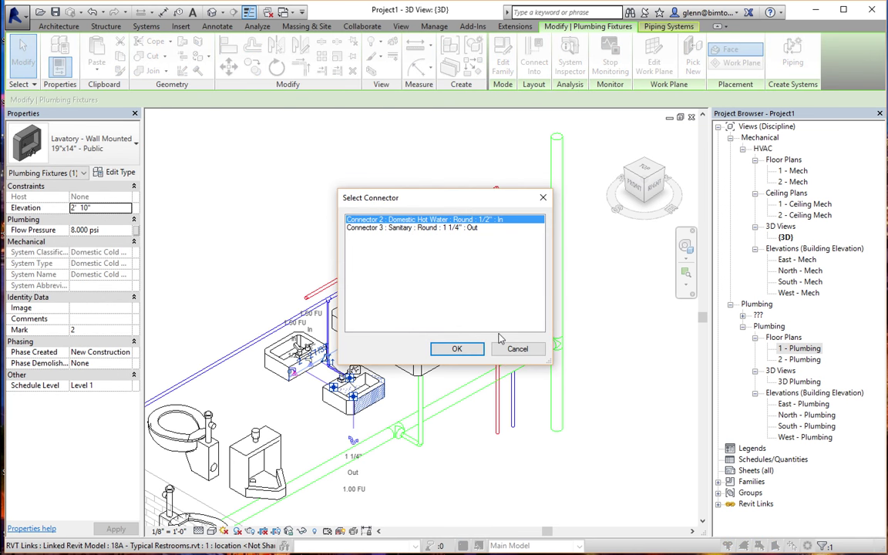
click(457, 349)
click(340, 295)
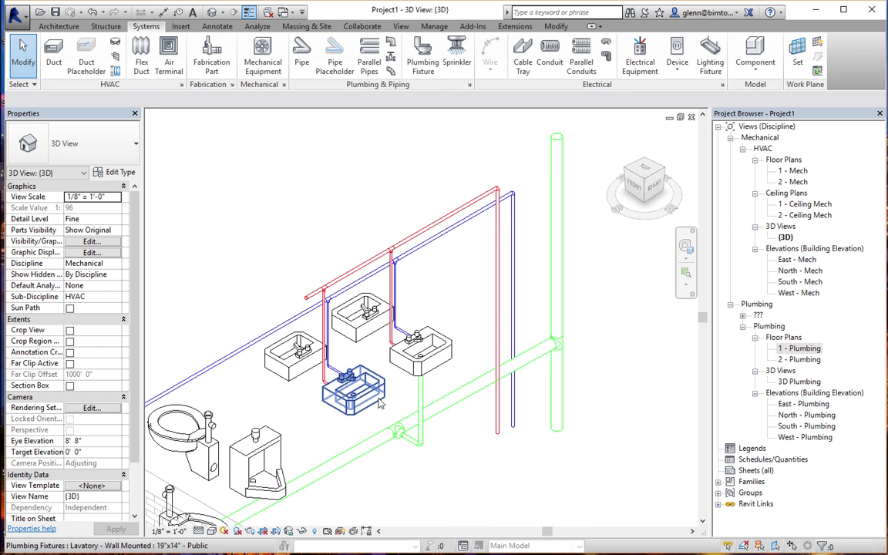
Connect the second front-row lavatory's remaining 1 1/4" sanitary outlet into the sloped sanitary pipe
click(348, 366)
key(Escape)
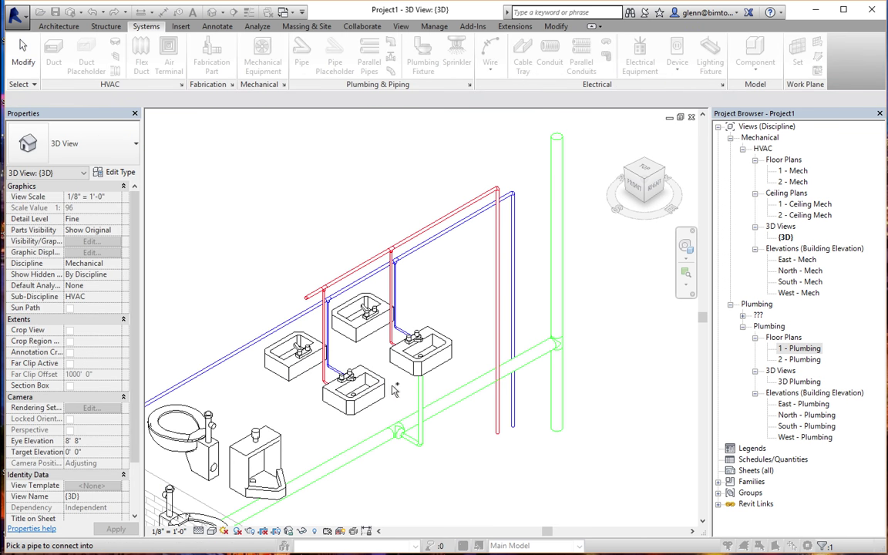
click(362, 451)
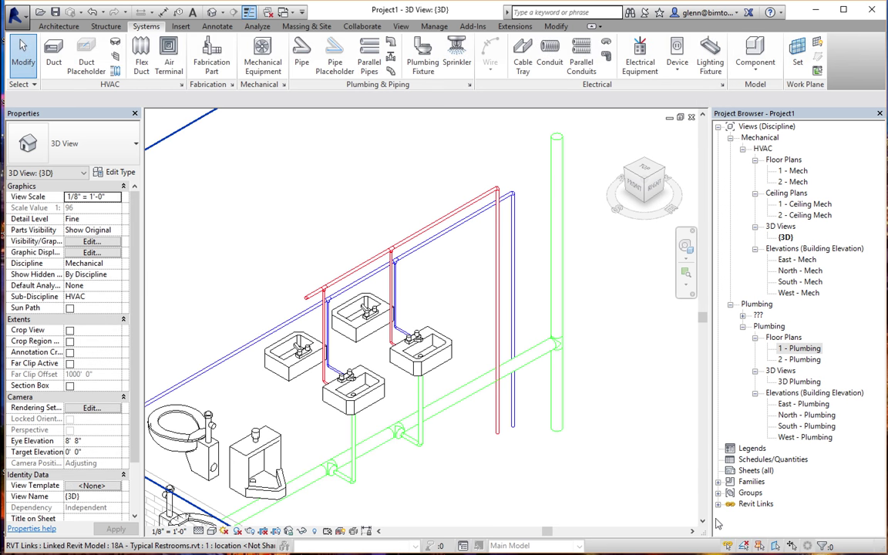
Connect the wall-hung urinal into the horizontal cold water pipe through its 3/4" Domestic Cold Water connector
click(693, 532)
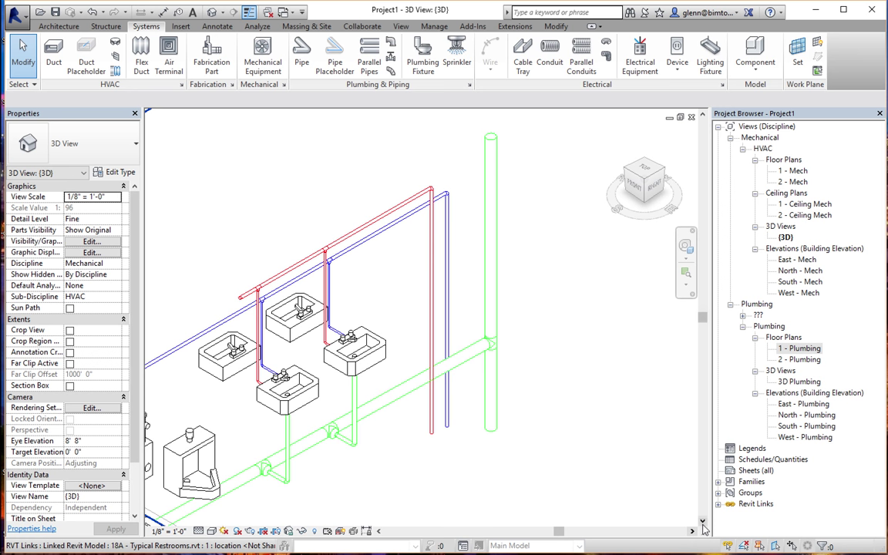
drag(556, 531, 515, 531)
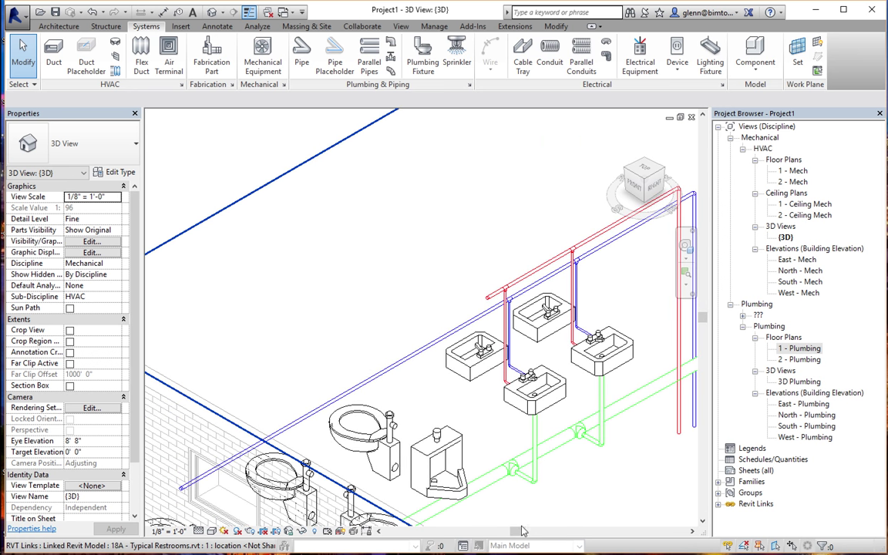
click(702, 524)
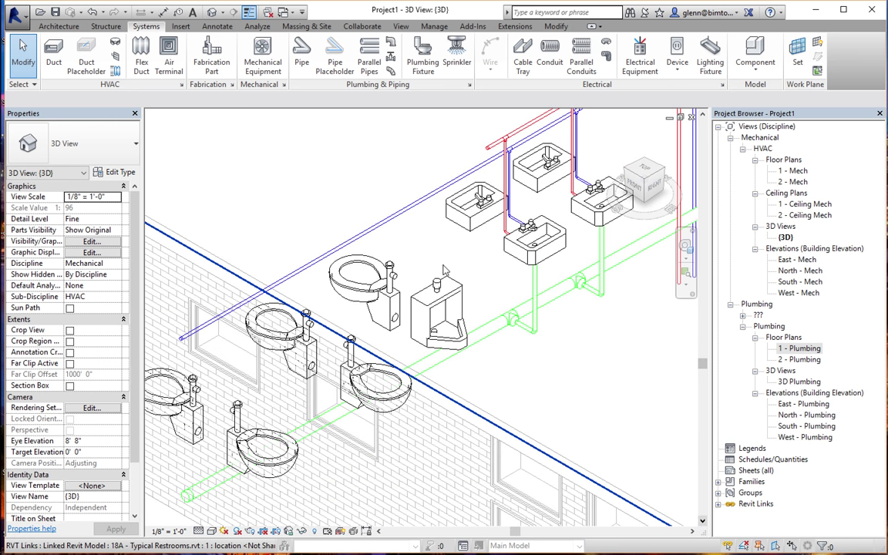
click(439, 309)
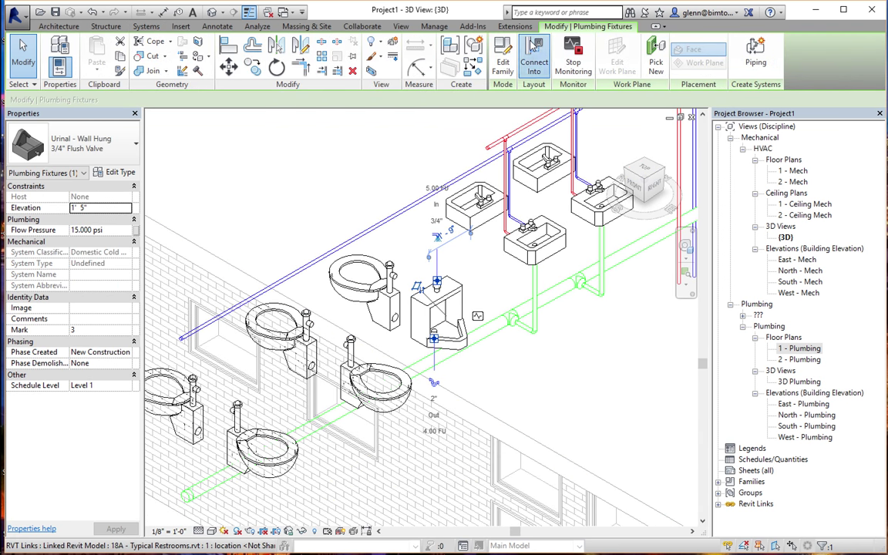
click(481, 51)
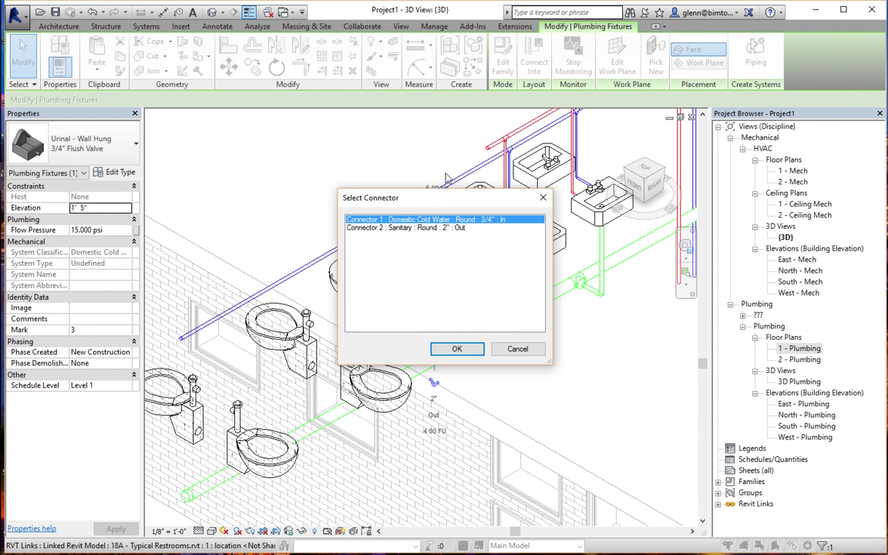
click(463, 349)
click(415, 207)
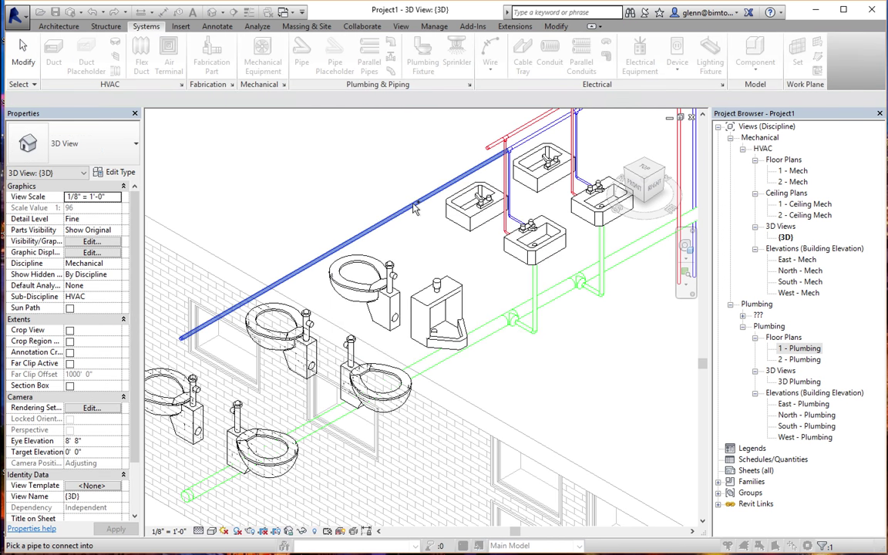
Connect the urinal's remaining 2" sanitary outlet into the sloped sanitary pipe
click(463, 349)
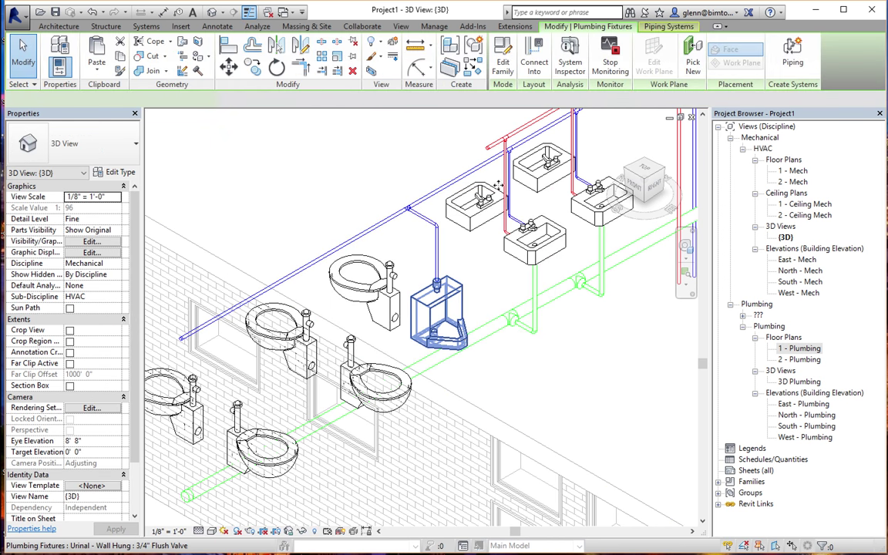
click(529, 50)
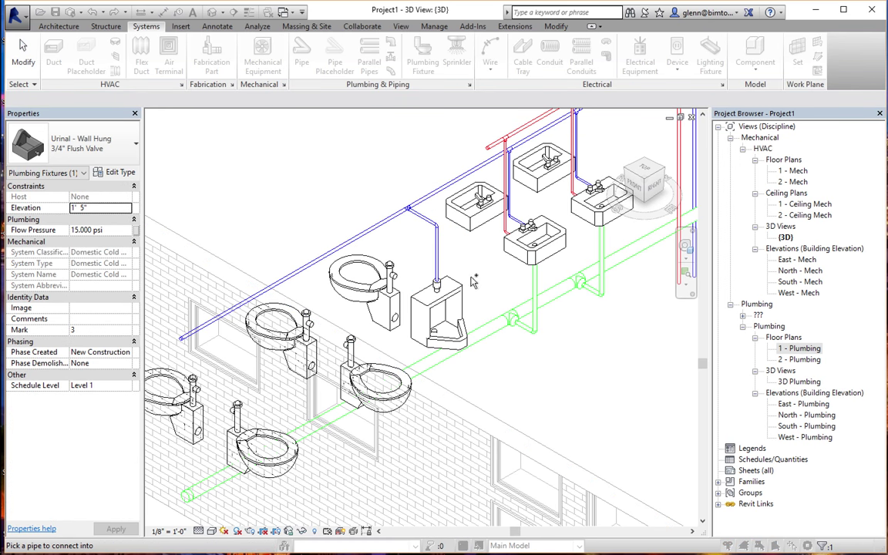
click(429, 367)
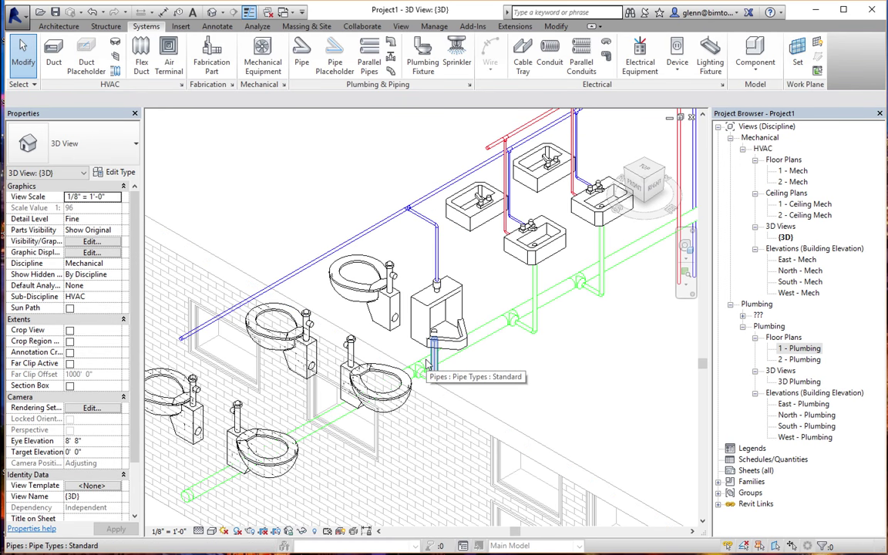
Connect the front-row water closet nearest the urinal into the horizontal cold water pipe through its 1" Domestic Cold Water connector
click(376, 375)
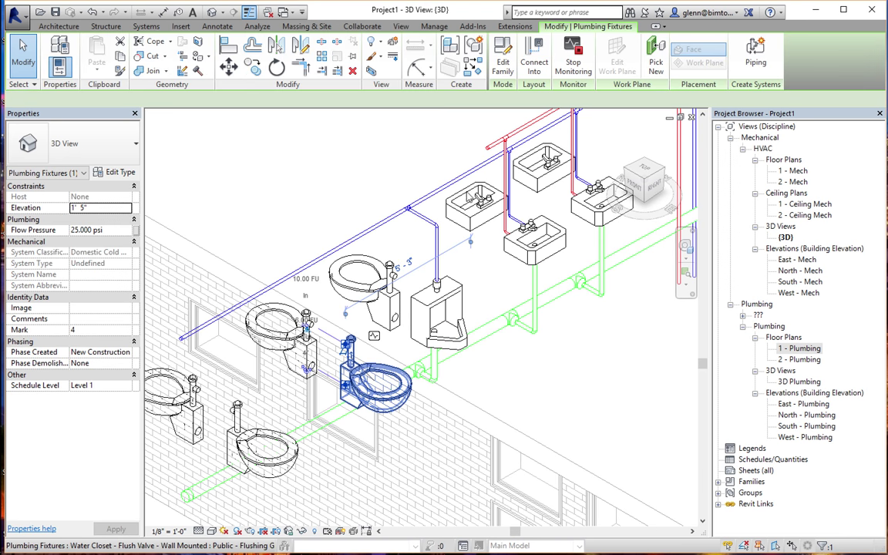
click(533, 54)
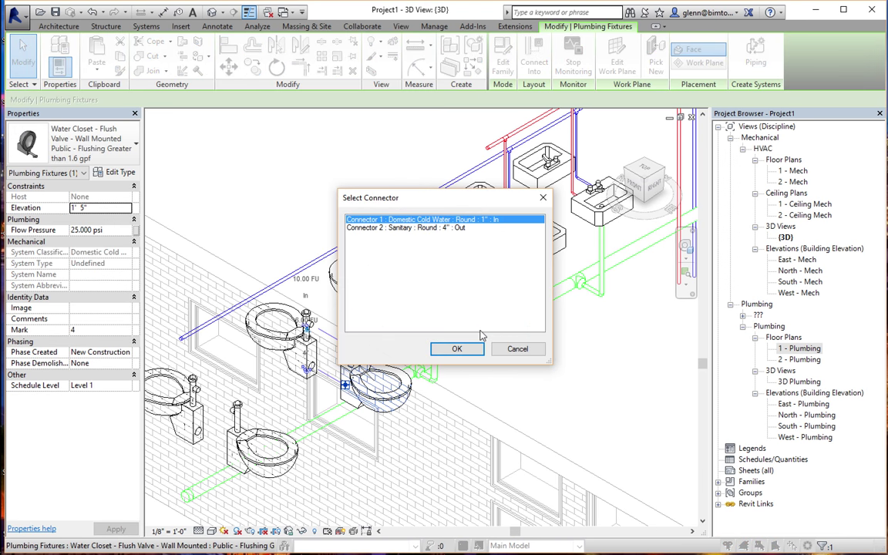
click(457, 349)
click(338, 247)
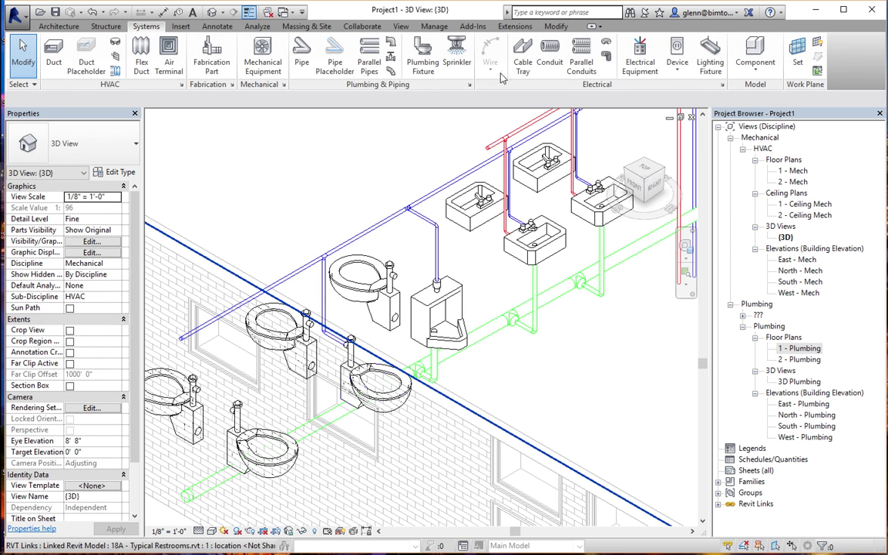
Connect the same water closet's remaining 4" sanitary outlet into the sloped sanitary pipe
click(390, 378)
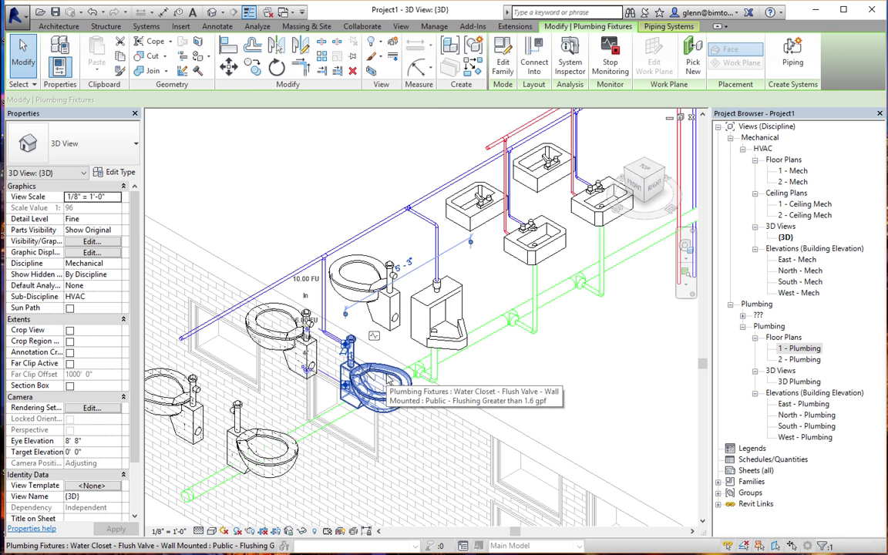
click(549, 68)
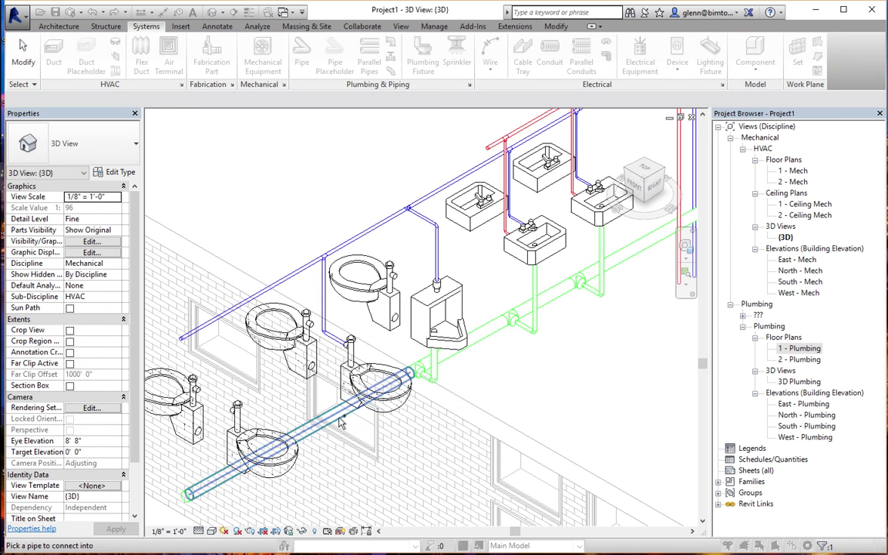
click(343, 422)
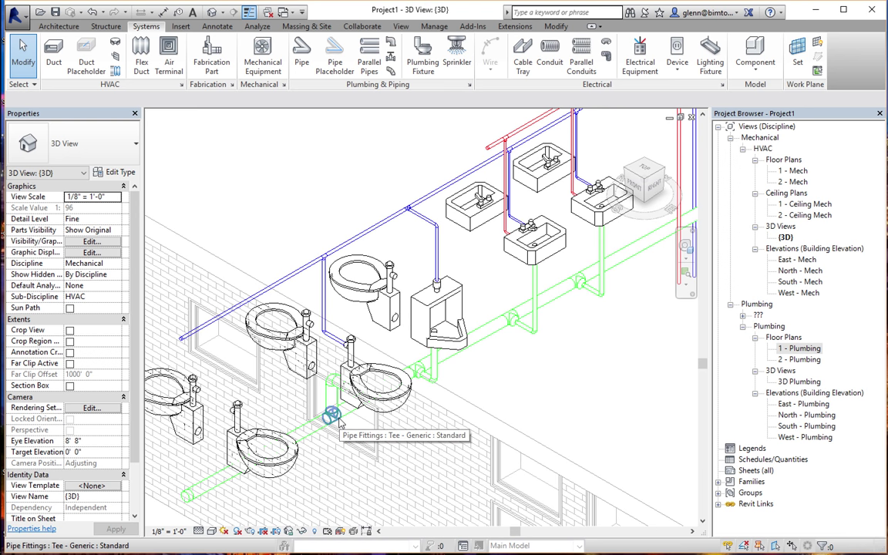
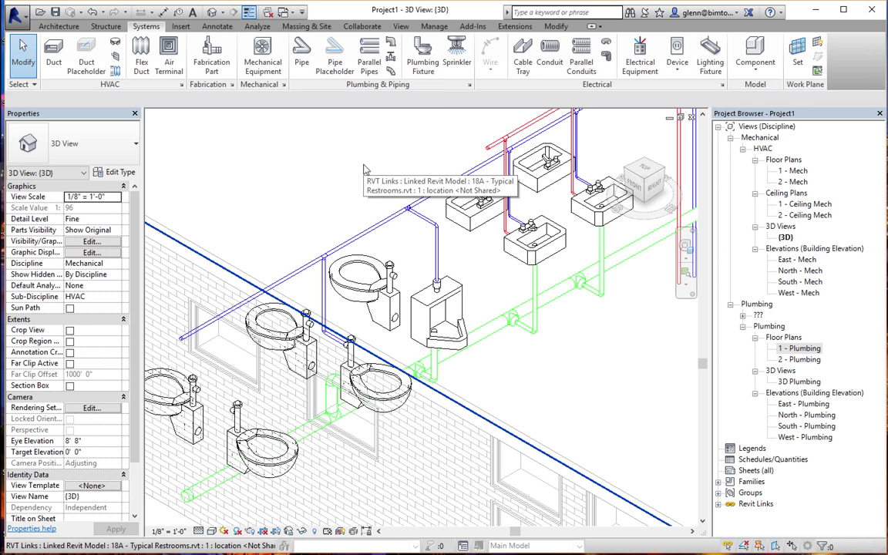
Switch to the Mindomo mind map showing the Simulation CFD procedure
key(ctrl+Left)
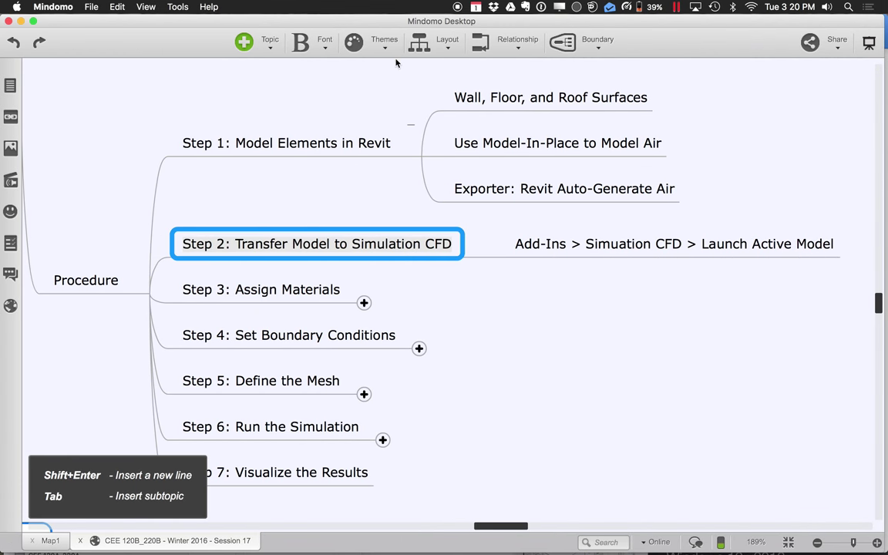